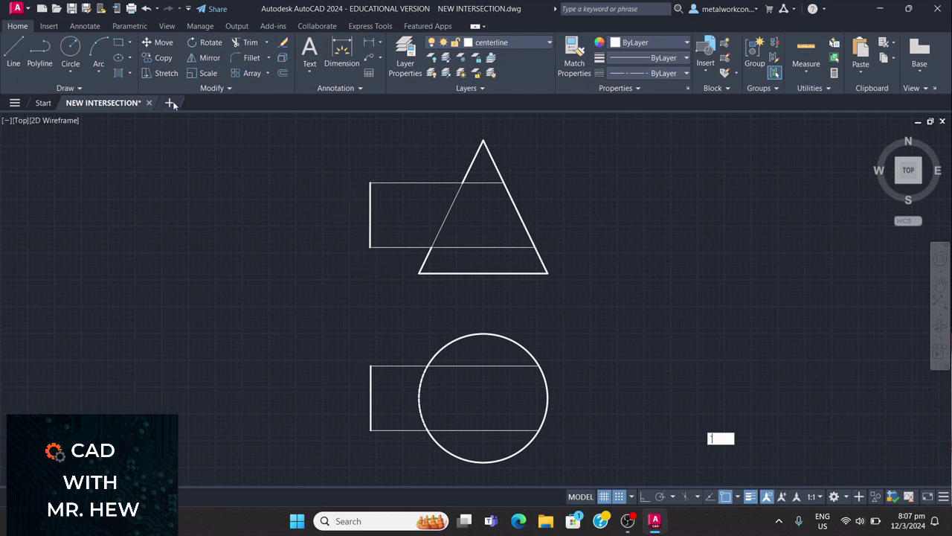
Step: Draw a Center, Start, End arc on the upper rectangle's left edge, centred at its midpoint and running from upper to lower corner
{"action": "left_click", "coordinate": [99, 72]}
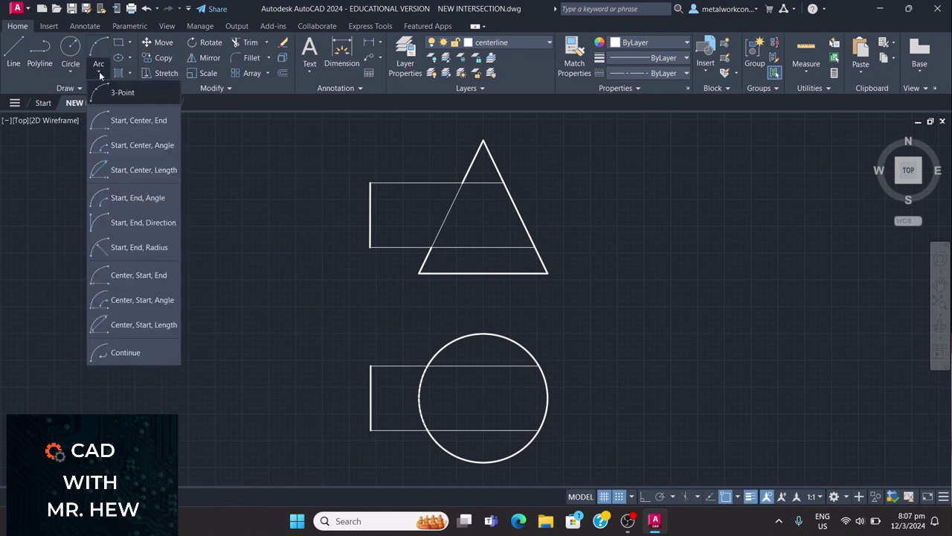
{"action": "left_click", "coordinate": [128, 276]}
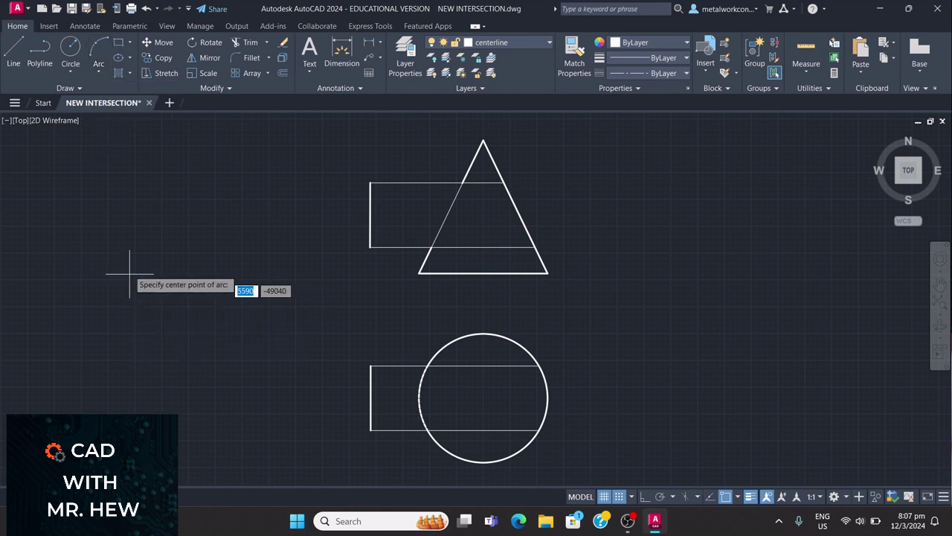
{"action": "left_click", "coordinate": [369, 214]}
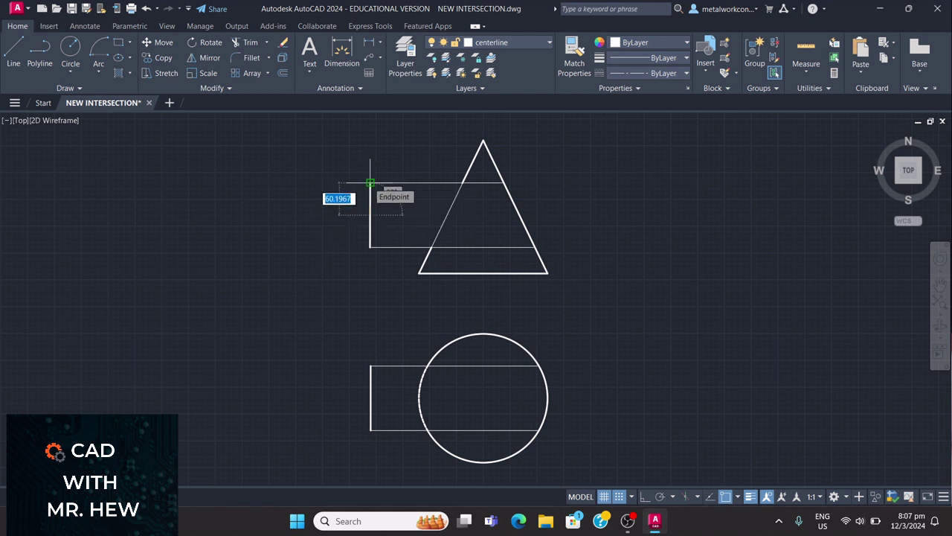
{"action": "left_click", "coordinate": [370, 182]}
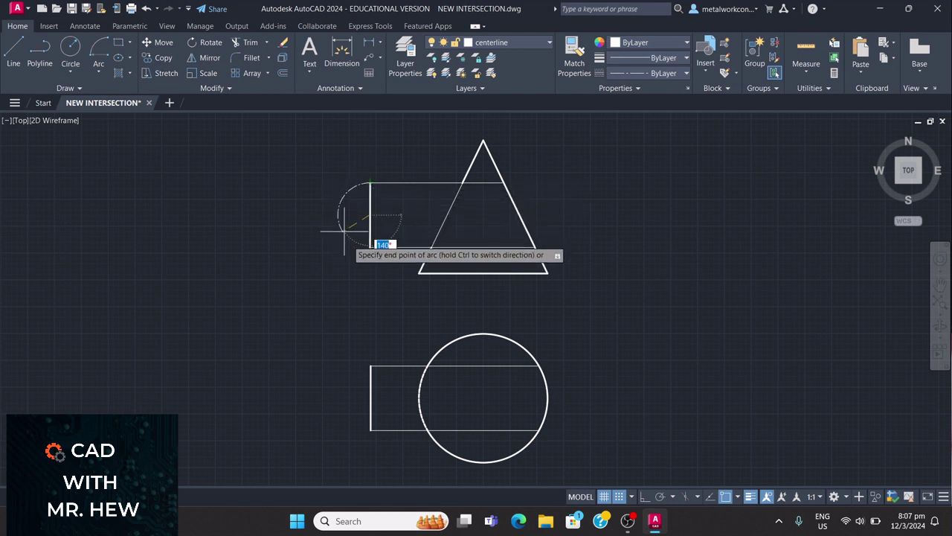
{"action": "left_click", "coordinate": [369, 246]}
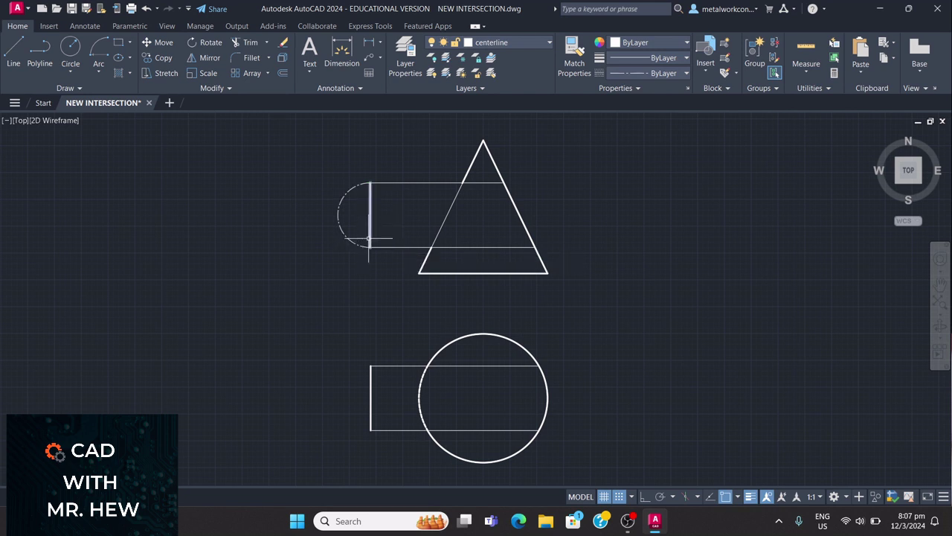
{"action": "key", "text": "Return"}
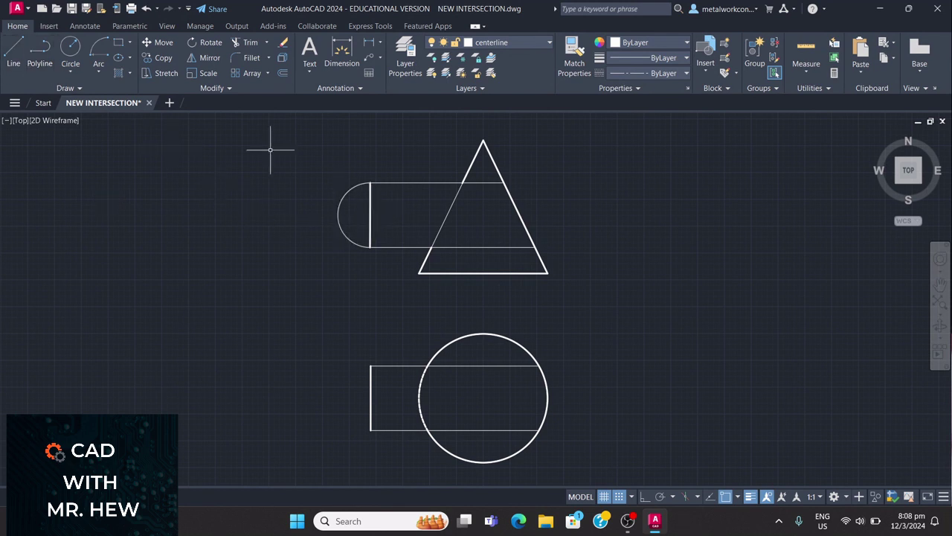
Step: Draw a line 64 units long at 120° from the semicircle's centre
{"action": "left_click", "coordinate": [14, 54]}
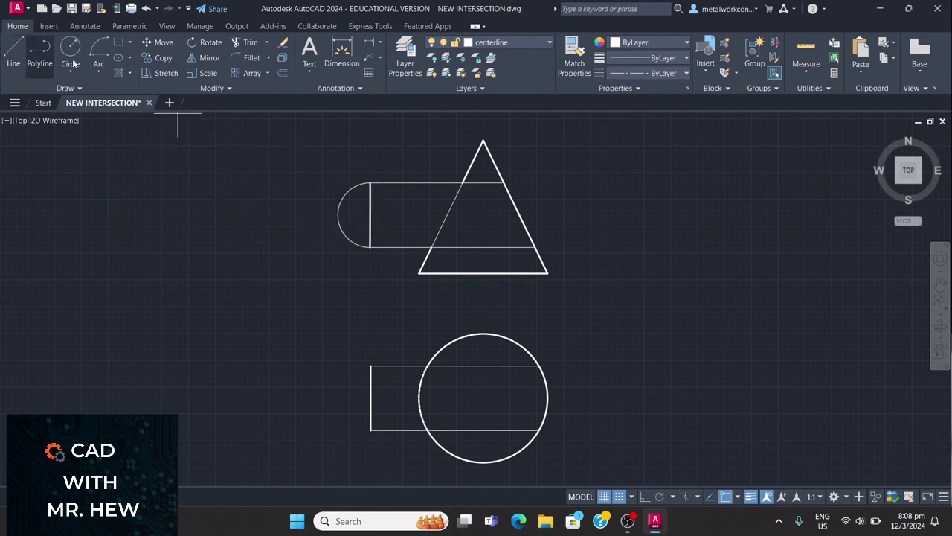
{"action": "left_click", "coordinate": [370, 214]}
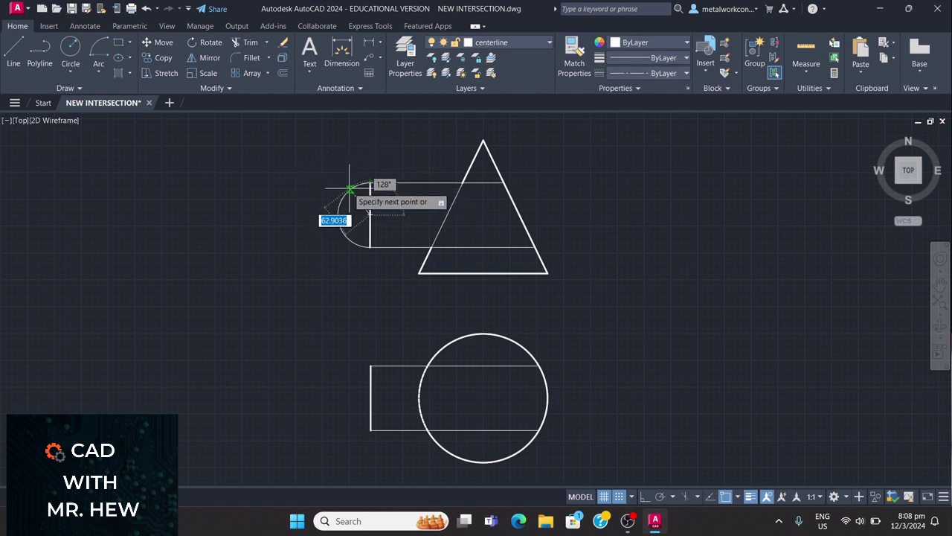
{"action": "type", "text": "6"}
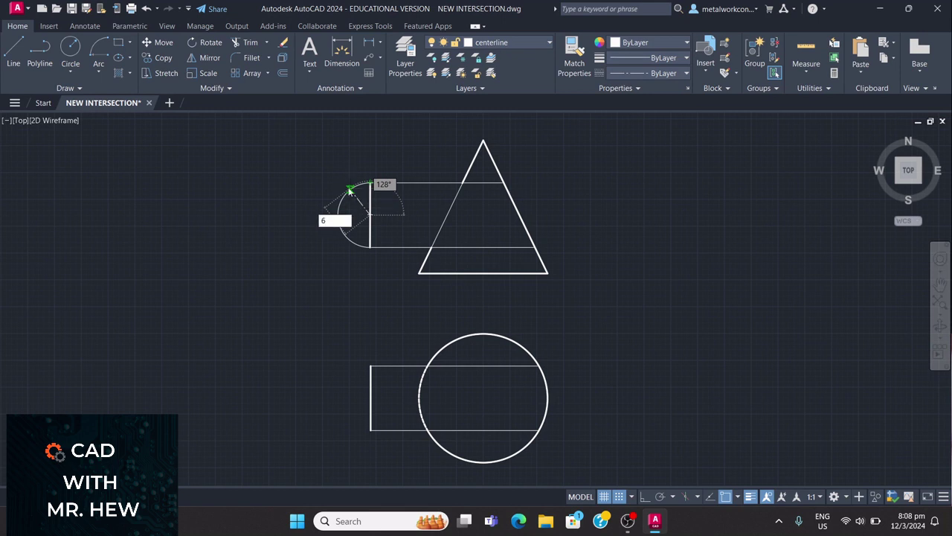
{"action": "type", "text": "4"}
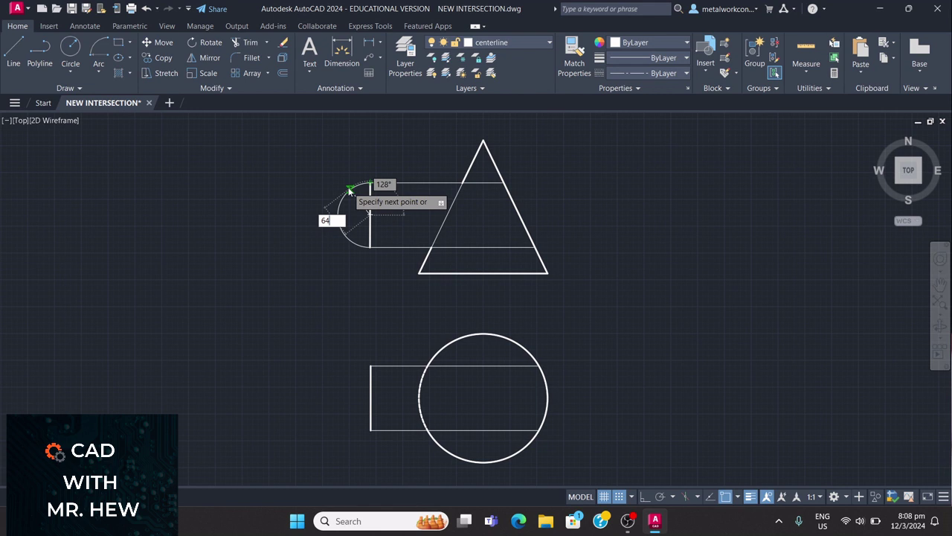
{"action": "key", "text": "Tab"}
{"action": "type", "text": "120"}
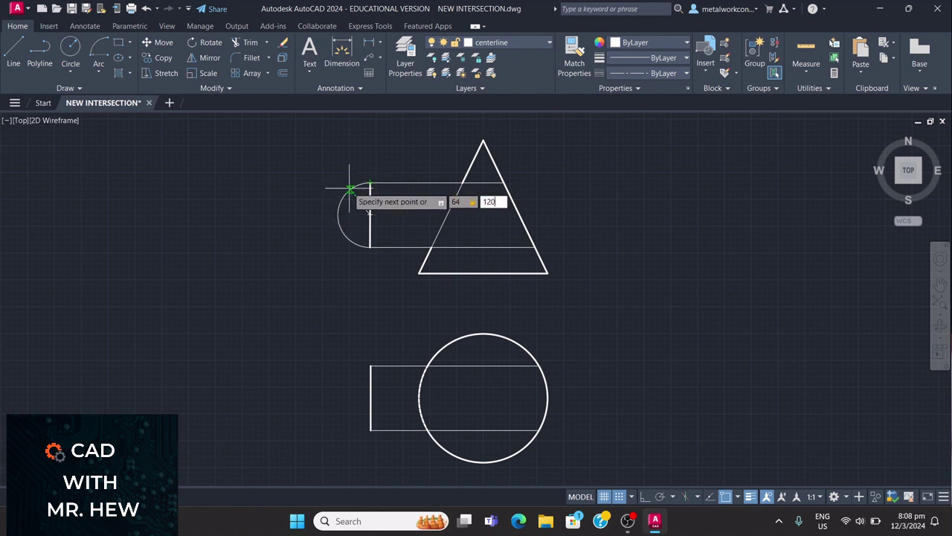
{"action": "key", "text": "Return"}
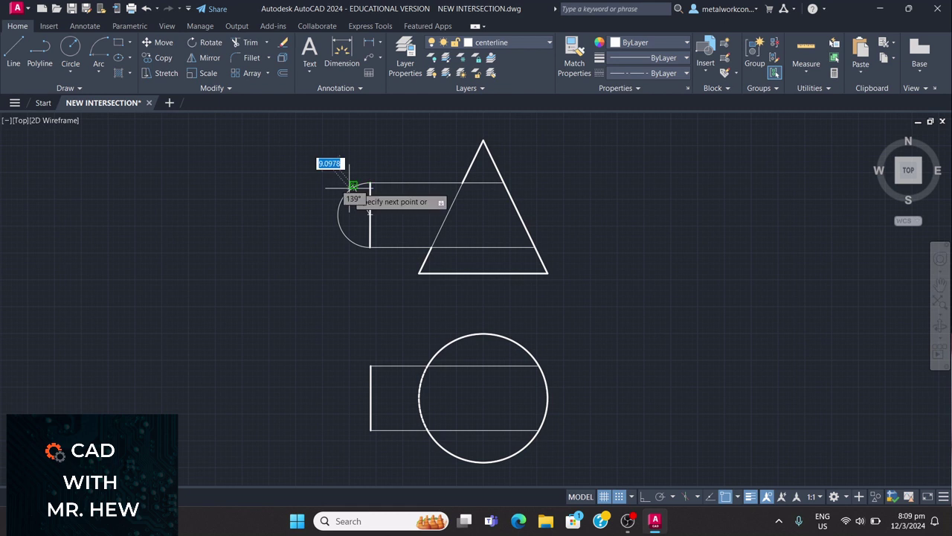
{"action": "key", "text": "Escape"}
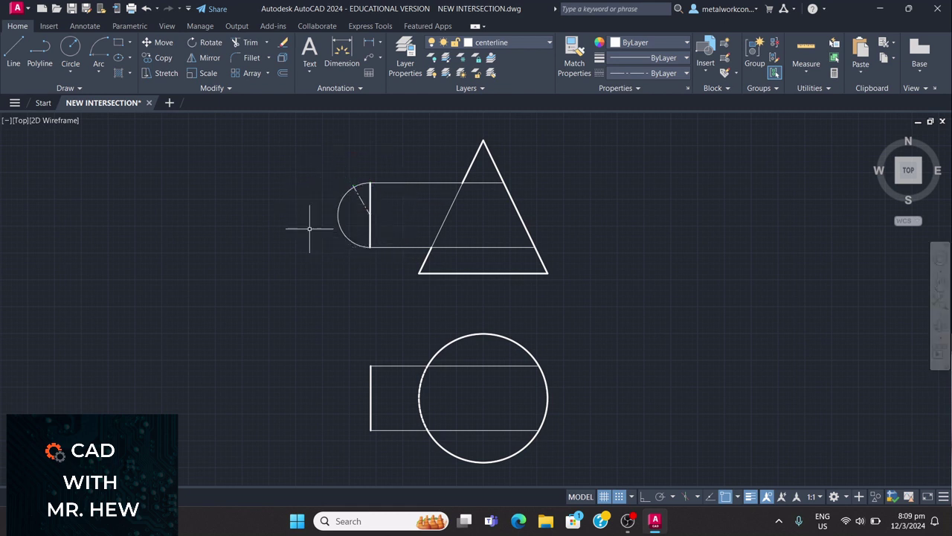
{"action": "key", "text": "Escape"}
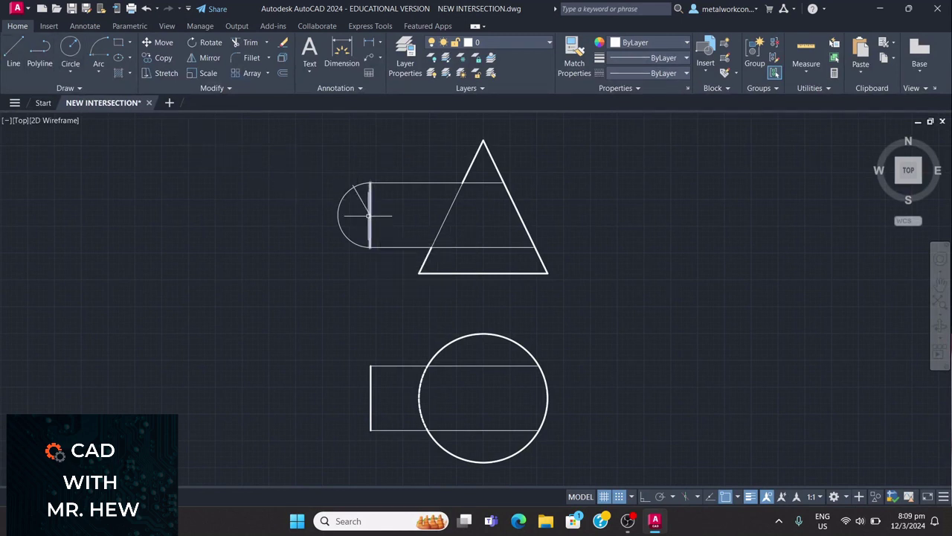
Step: Draw a second radial line 62 units long at 150° from the semicircle's centre
{"action": "left_click", "coordinate": [18, 52]}
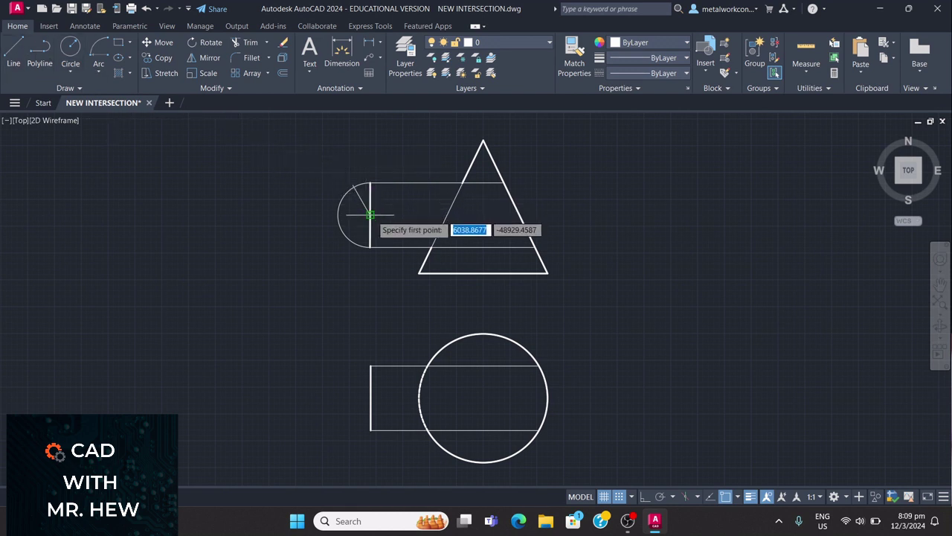
{"action": "left_click", "coordinate": [370, 215]}
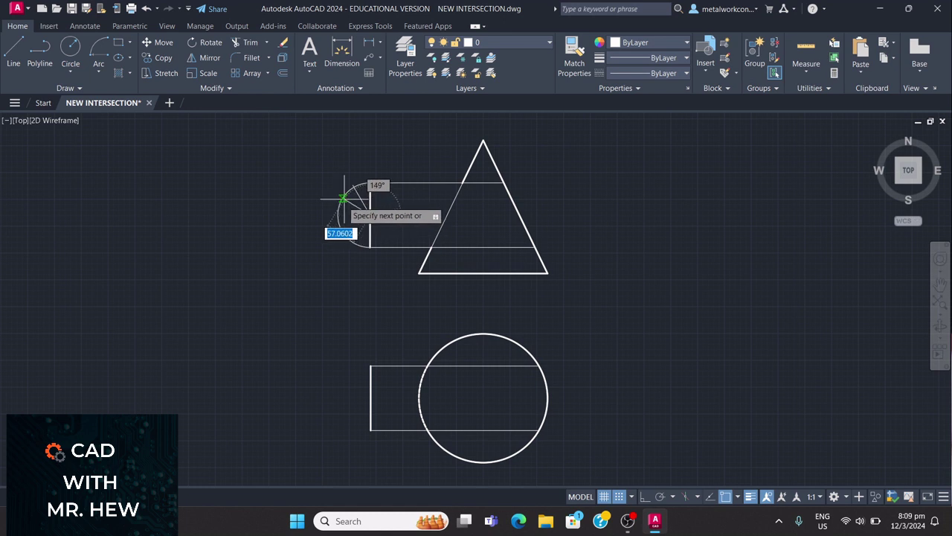
{"action": "type", "text": "62"}
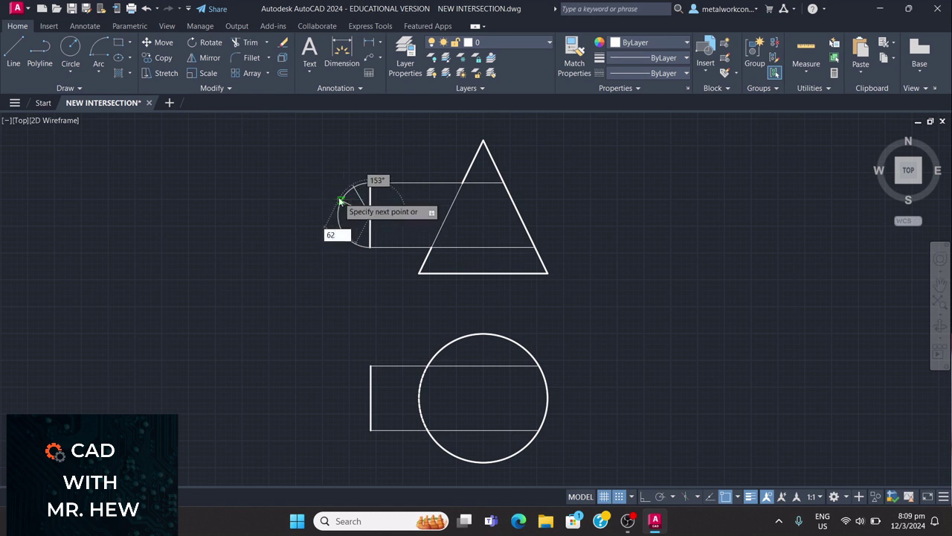
{"action": "key", "text": "Tab"}
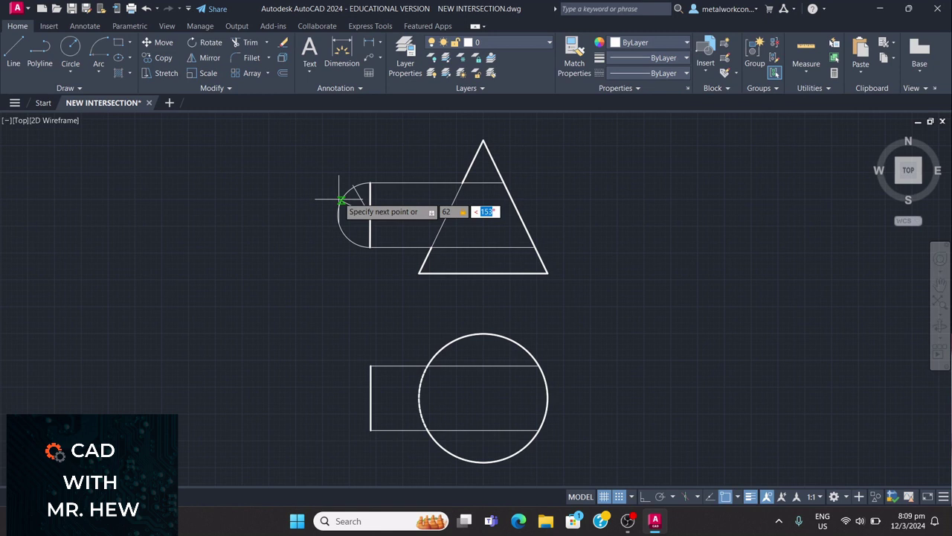
{"action": "type", "text": "180"}
{"action": "key", "text": "Return"}
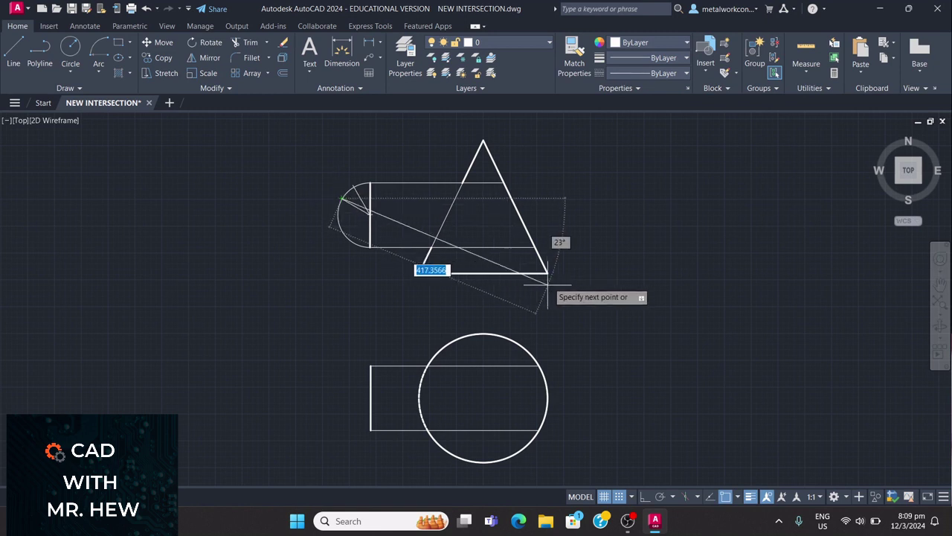
{"action": "key", "text": "Escape"}
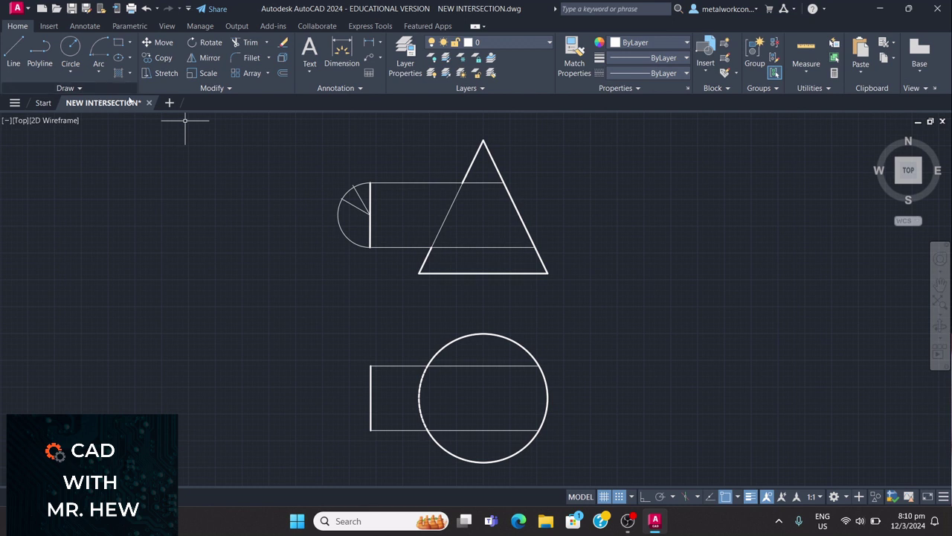
Step: Draw a horizontal line with Ortho on from the semicircle's centre to the arc's leftmost point
{"action": "key", "text": "l"}
{"action": "key", "text": "Return"}
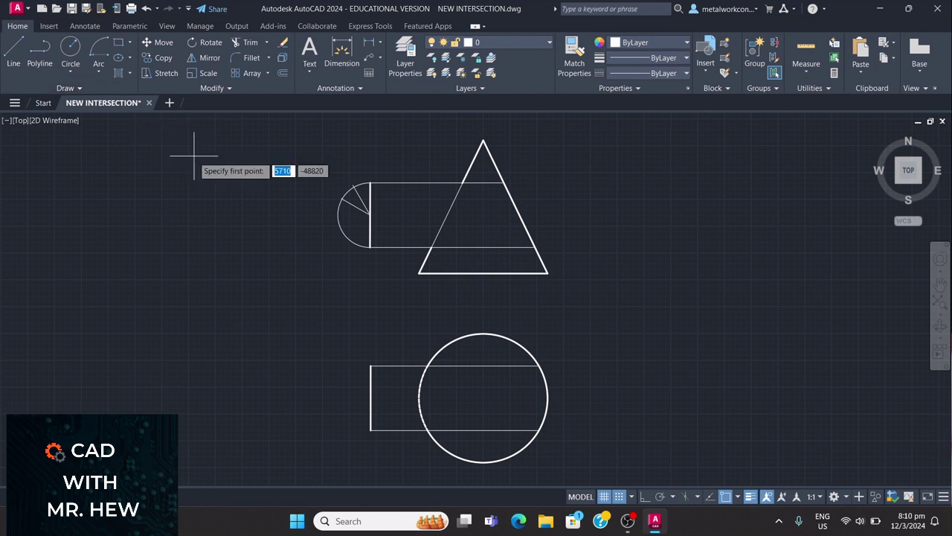
{"action": "left_click", "coordinate": [369, 215]}
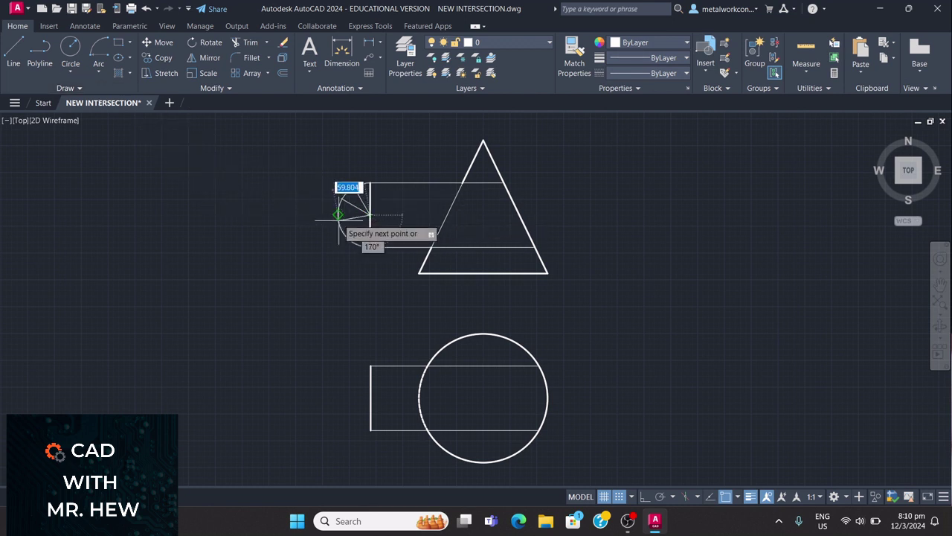
{"action": "key", "text": "F8"}
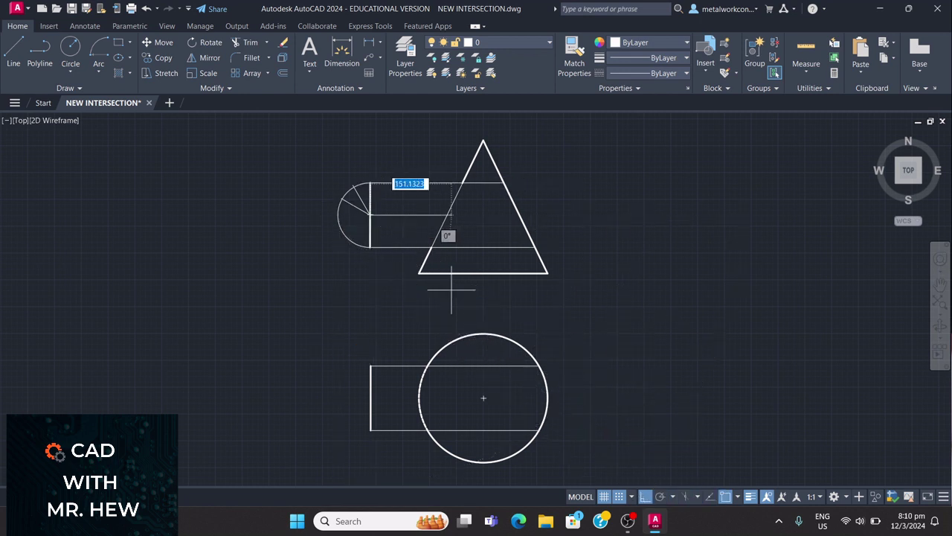
{"action": "left_click", "coordinate": [338, 215]}
{"action": "key", "text": "Escape"}
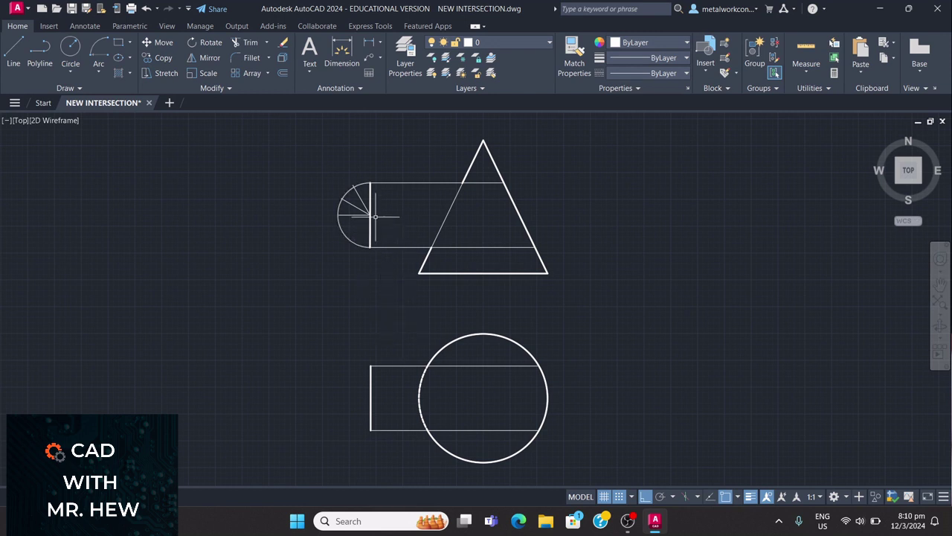
Step: Draw a line 622 units long at 210° from the semicircle's centre, passing through the arc
{"action": "left_click", "coordinate": [13, 60]}
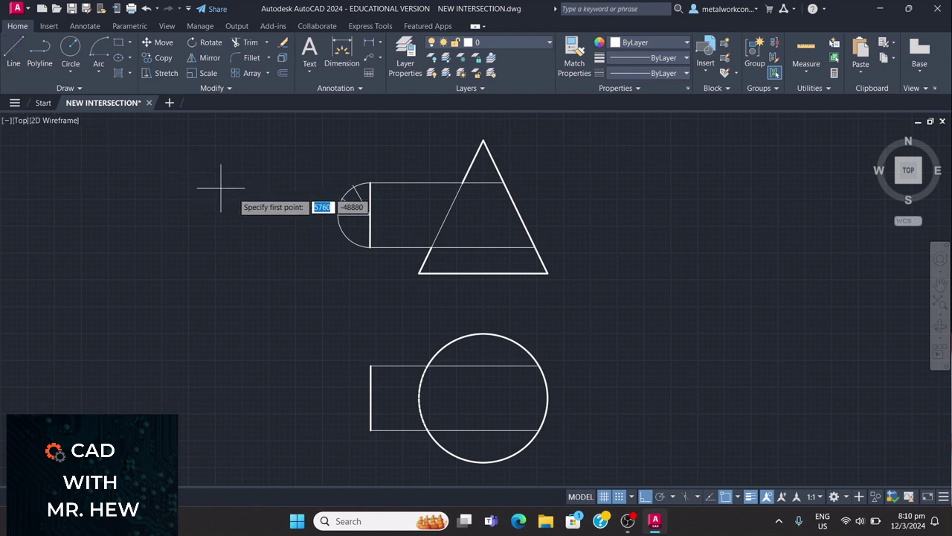
{"action": "left_click", "coordinate": [370, 214]}
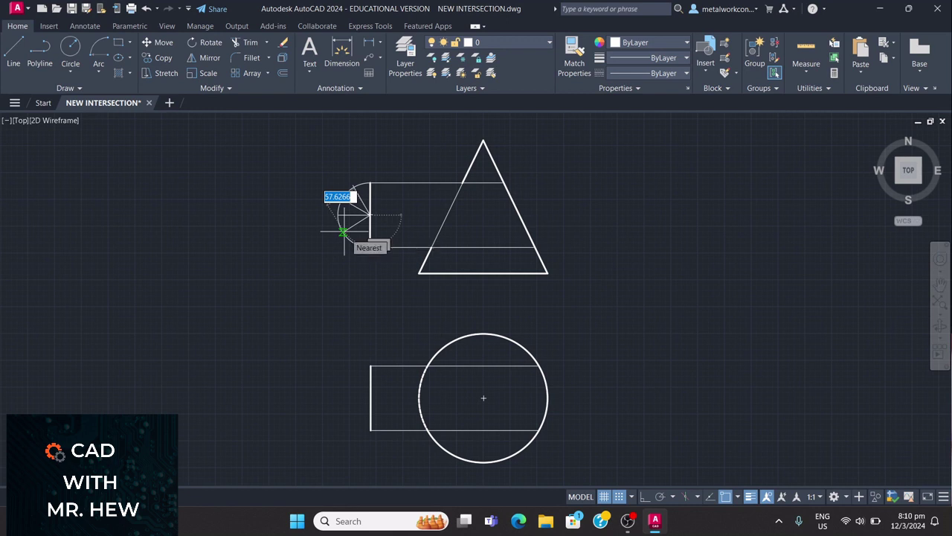
{"action": "type", "text": "62"}
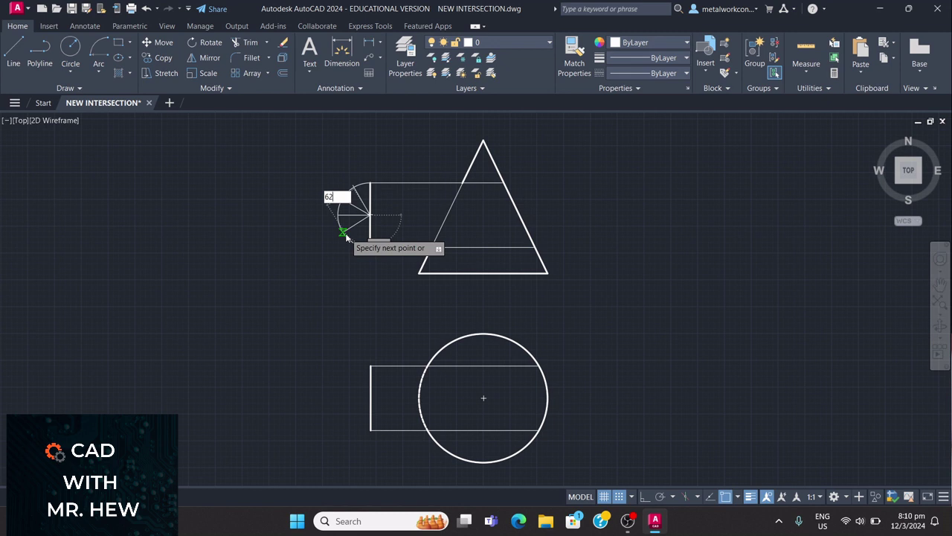
{"action": "type", "text": "2"}
{"action": "key", "text": "Tab"}
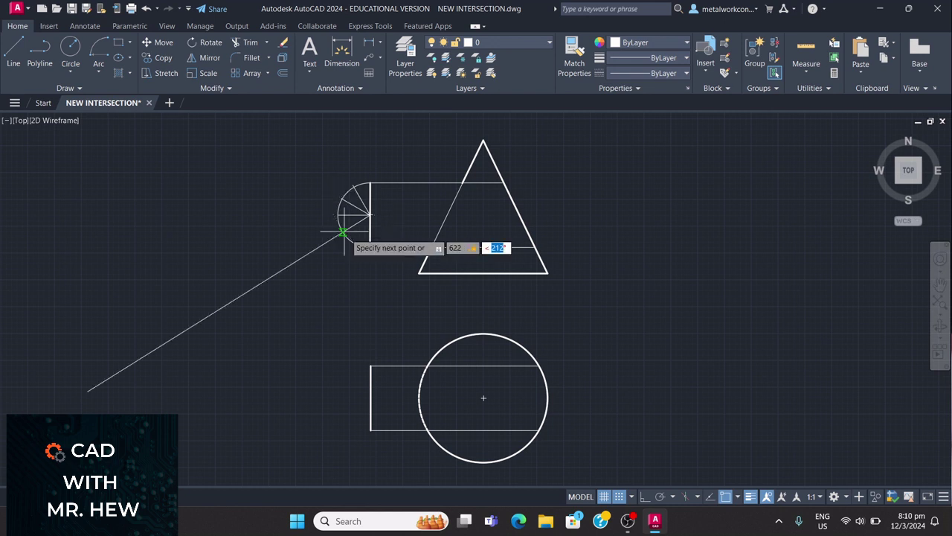
{"action": "type", "text": "210"}
{"action": "key", "text": "Return"}
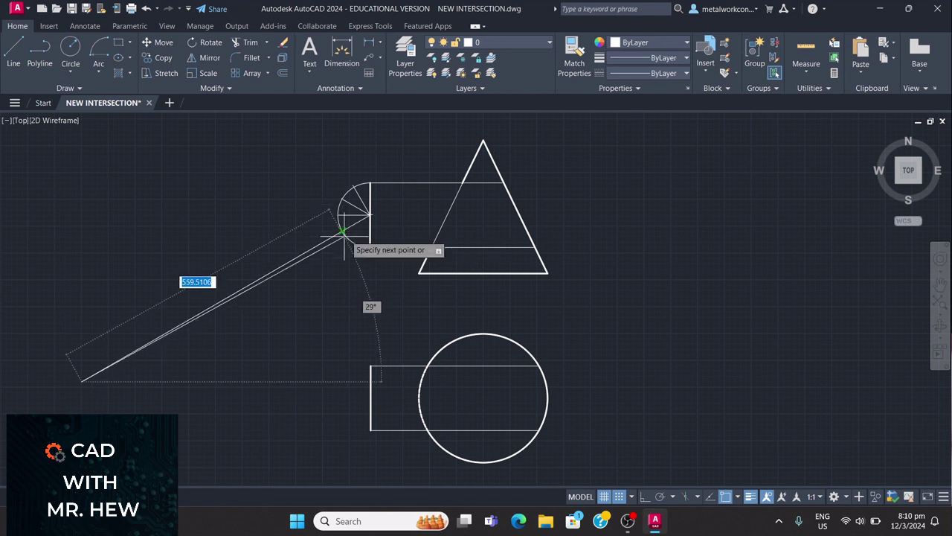
{"action": "key", "text": "Escape"}
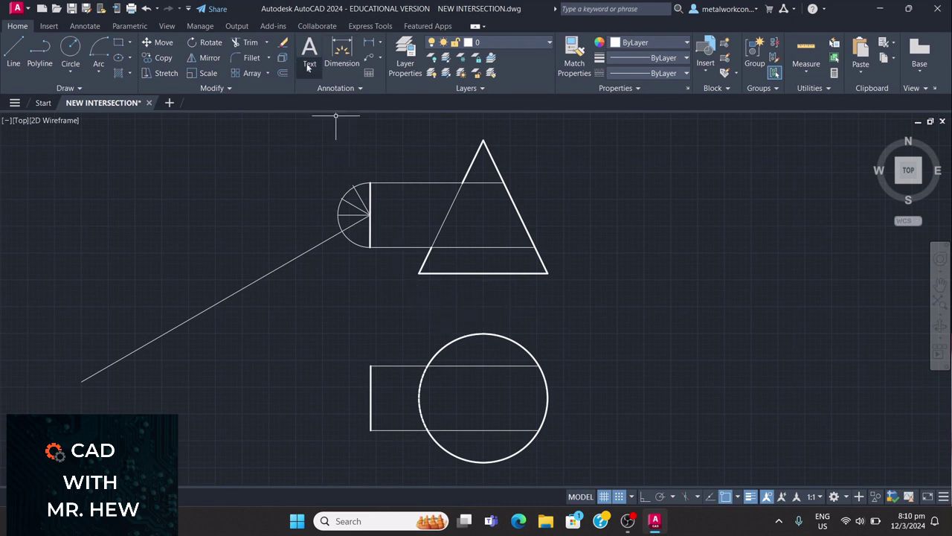
Step: Trim the part of the 210° line that extends beyond the semicircle
{"action": "left_click", "coordinate": [249, 43]}
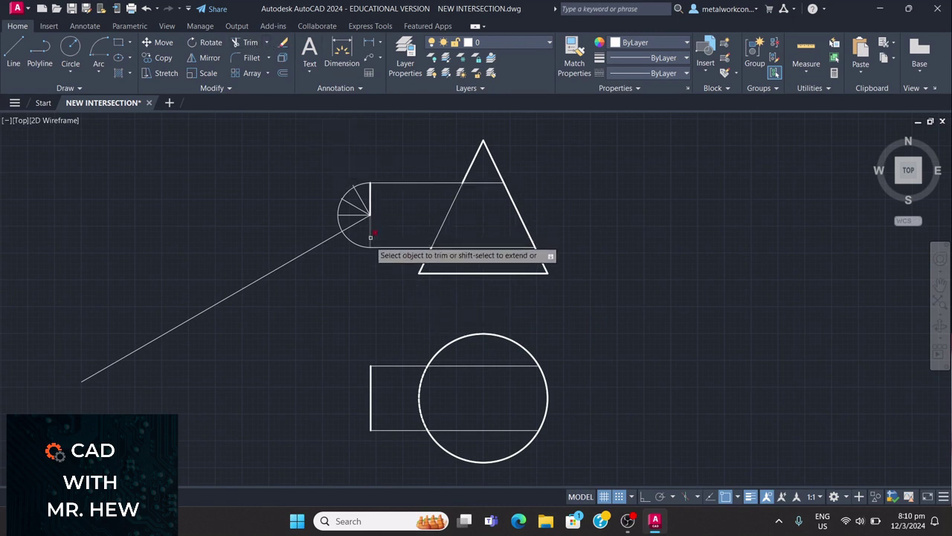
{"action": "left_click", "coordinate": [333, 238]}
{"action": "key", "text": "Escape"}
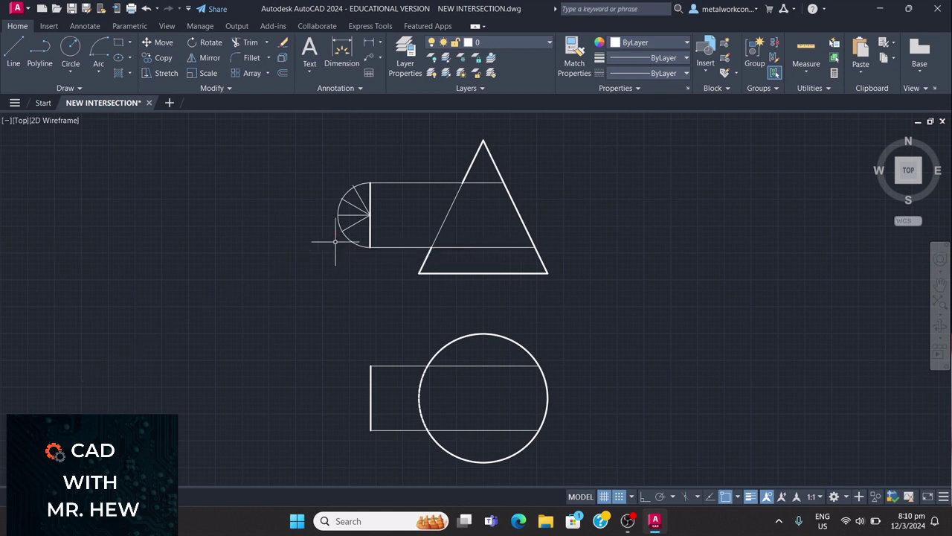
Step: Draw a radial line 62 units long from the semicircle's centre, marking the next 30° division below the 210° line
{"action": "left_click", "coordinate": [13, 53]}
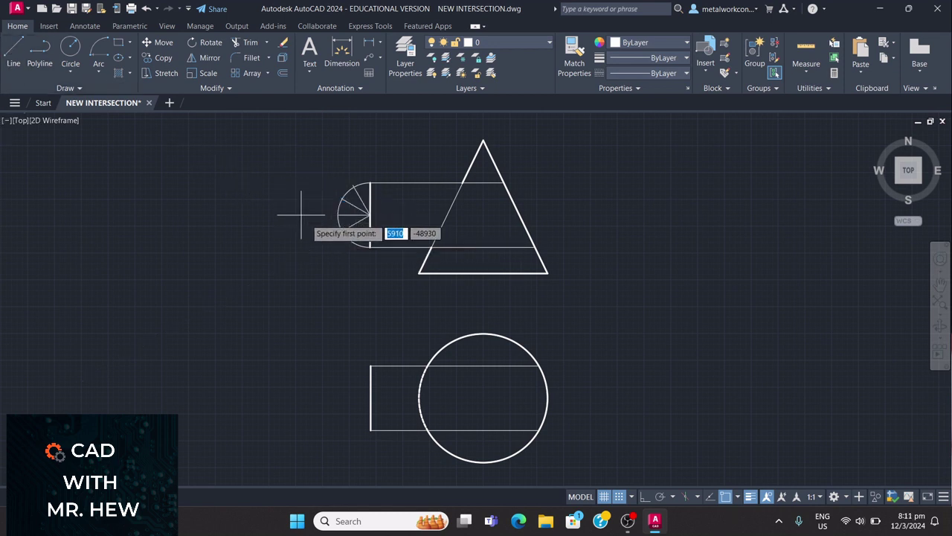
{"action": "left_click", "coordinate": [370, 215]}
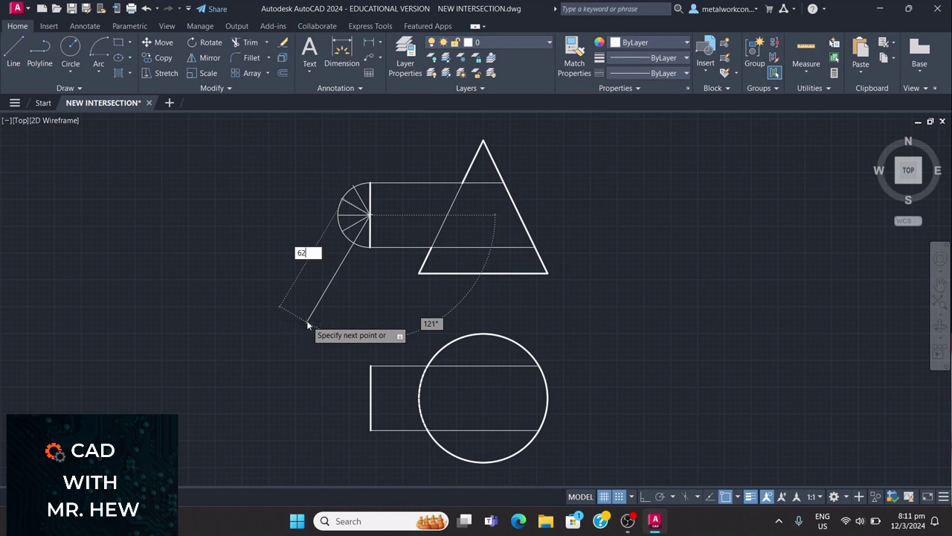
{"action": "key", "text": "Tab"}
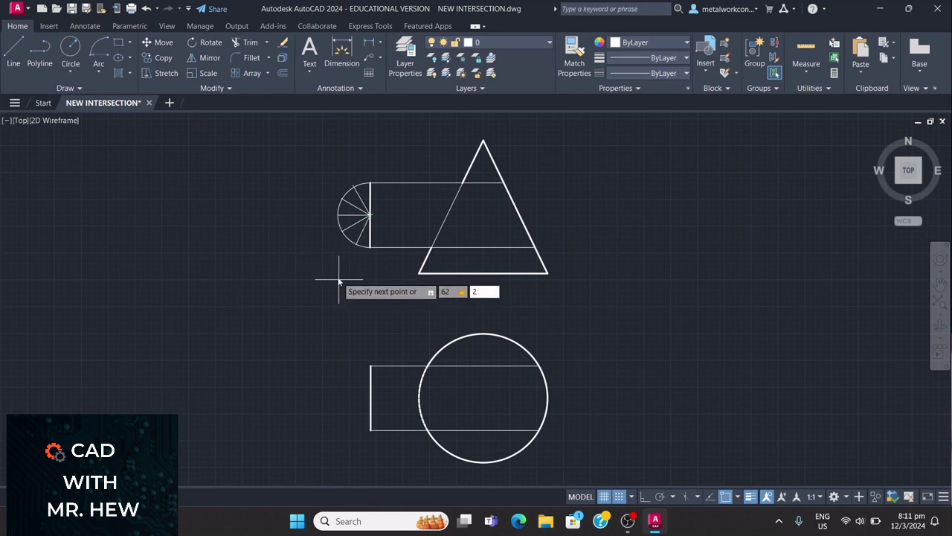
{"action": "key", "text": "Return"}
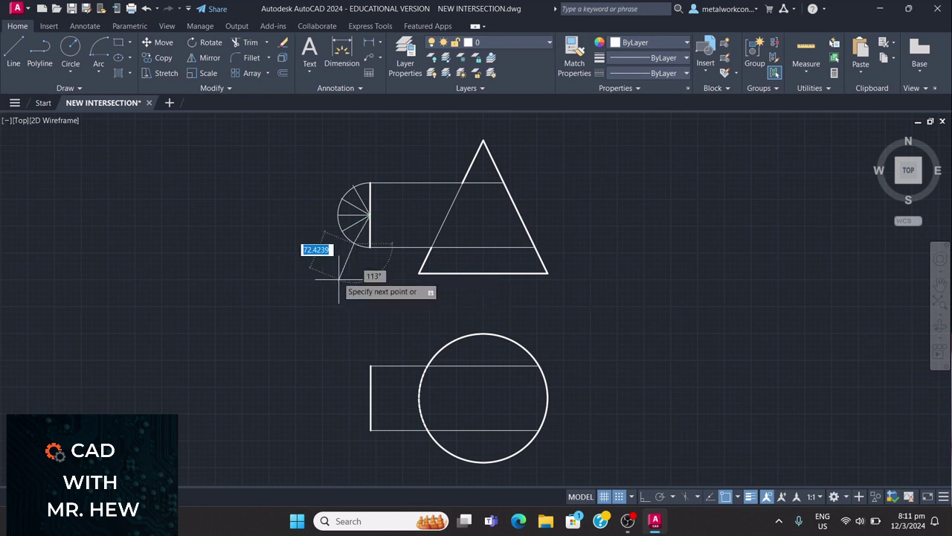
{"action": "key", "text": "Escape"}
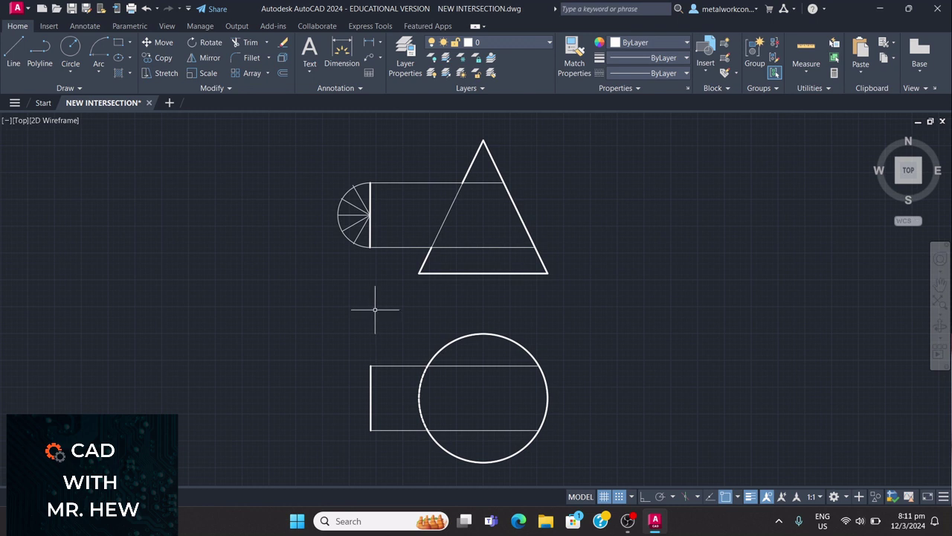
Step: Trim the ends of the radial lines that protrude beyond the semicircle
{"action": "scroll", "coordinate": [317, 206], "scroll_direction": "up", "scroll_amount": 5}
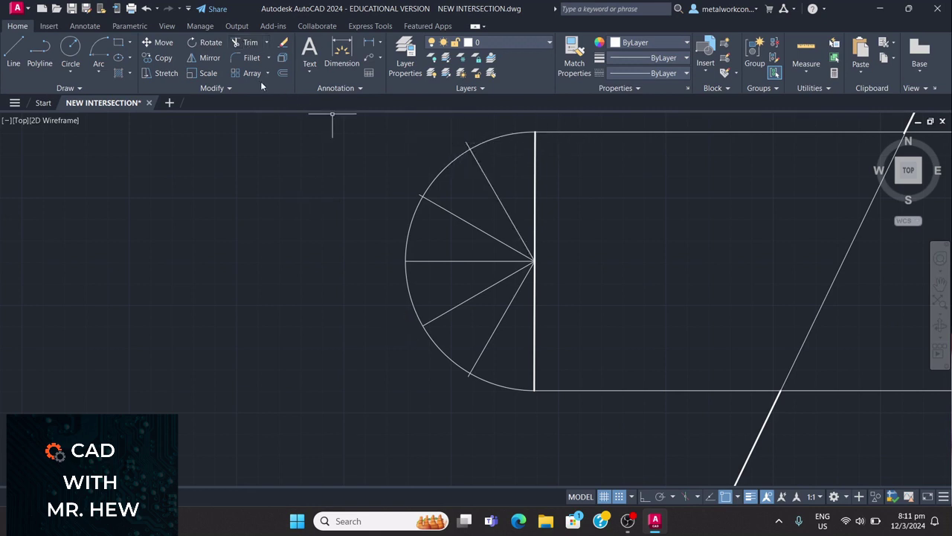
{"action": "left_click", "coordinate": [243, 42]}
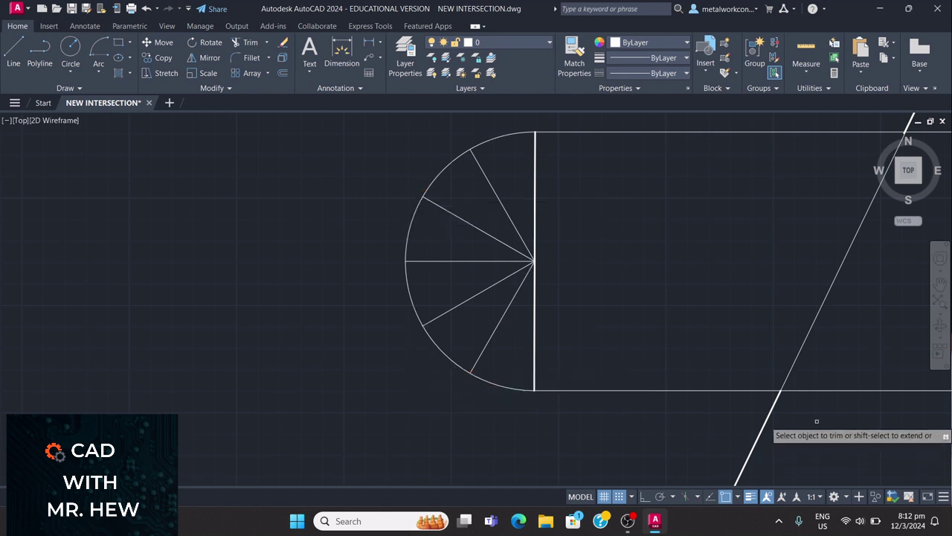
{"action": "scroll", "coordinate": [777, 394], "scroll_direction": "down", "scroll_amount": 4}
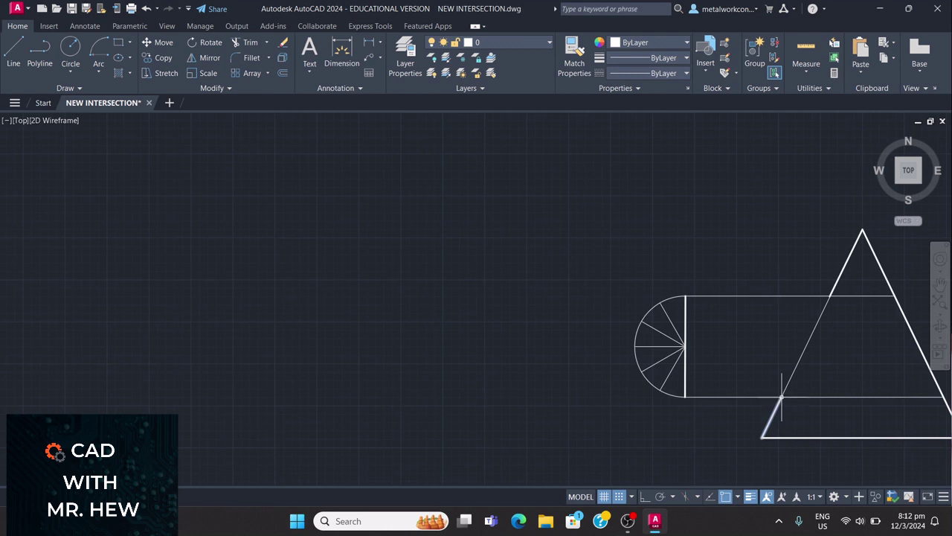
Step: Draw a horizontal projection line with Ortho on from the uppermost radial line's arc end to just past the cone's right edge
{"action": "left_click", "coordinate": [939, 285]}
{"action": "mouse_move", "coordinate": [795, 287]}
{"action": "left_mouse_down"}
{"action": "mouse_move", "coordinate": [498, 244]}
{"action": "mouse_move", "coordinate": [443, 225]}
{"action": "mouse_move", "coordinate": [443, 214]}
{"action": "left_mouse_up"}
{"action": "scroll", "coordinate": [469, 215], "scroll_direction": "down", "scroll_amount": 2}
{"action": "mouse_move", "coordinate": [629, 300]}
{"action": "left_mouse_down"}
{"action": "mouse_move", "coordinate": [622, 265]}
{"action": "mouse_move", "coordinate": [667, 257]}
{"action": "left_mouse_up"}
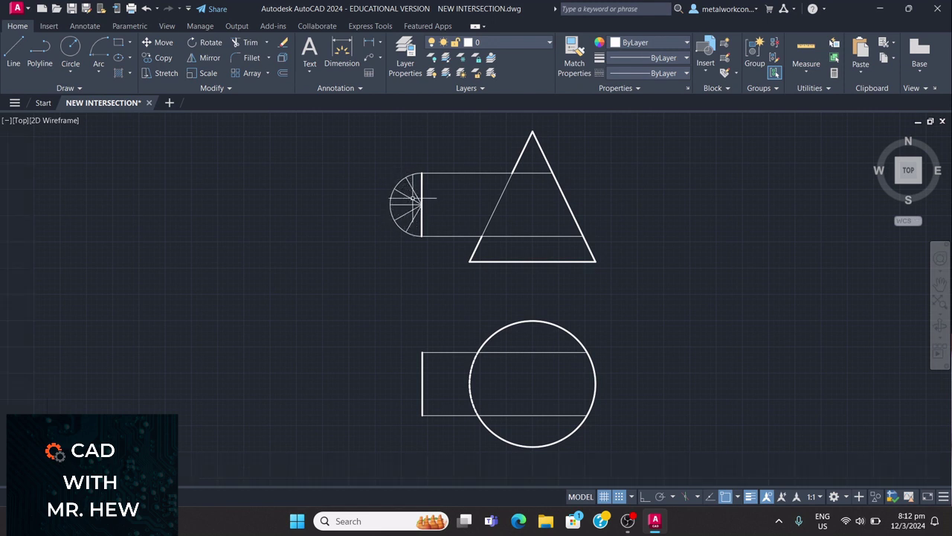
{"action": "left_click", "coordinate": [14, 52]}
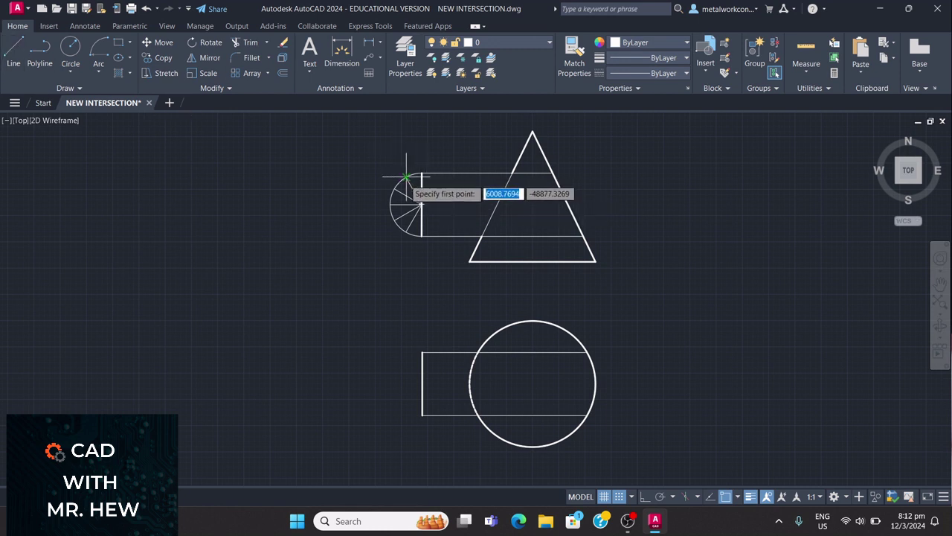
{"action": "left_click", "coordinate": [421, 175]}
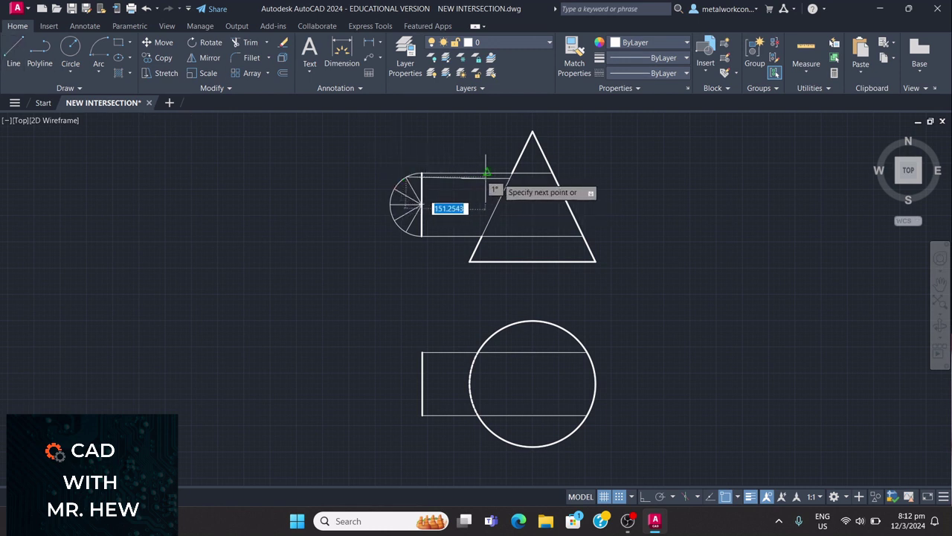
{"action": "left_click", "coordinate": [645, 497]}
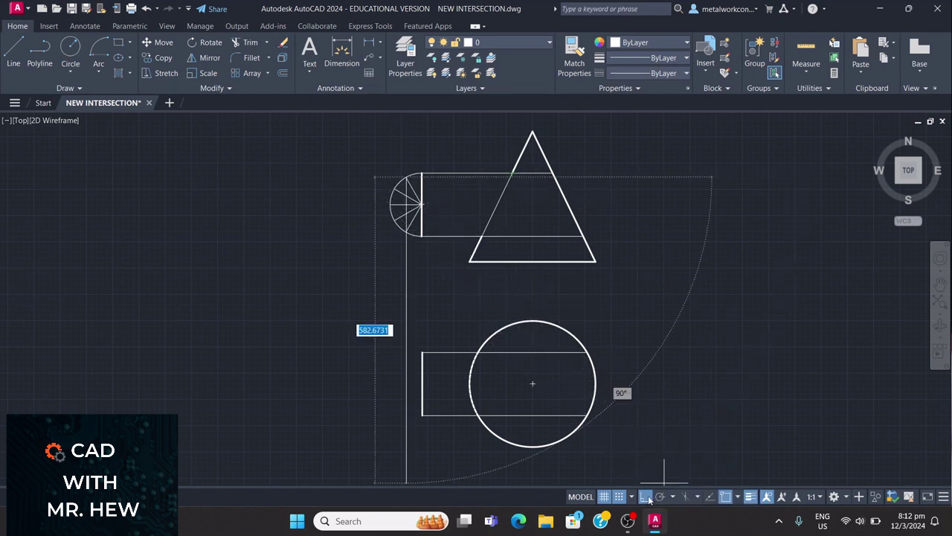
{"action": "left_click", "coordinate": [563, 174]}
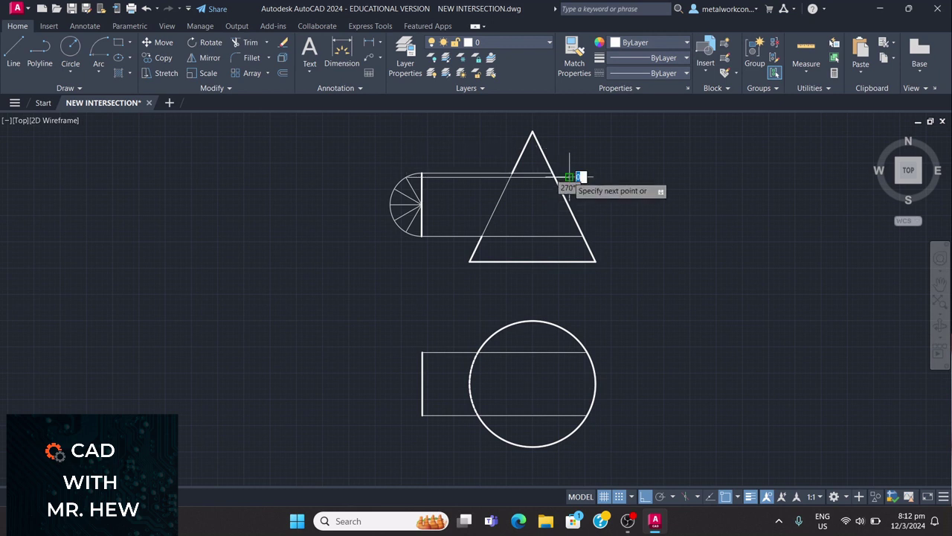
{"action": "key", "text": "Escape"}
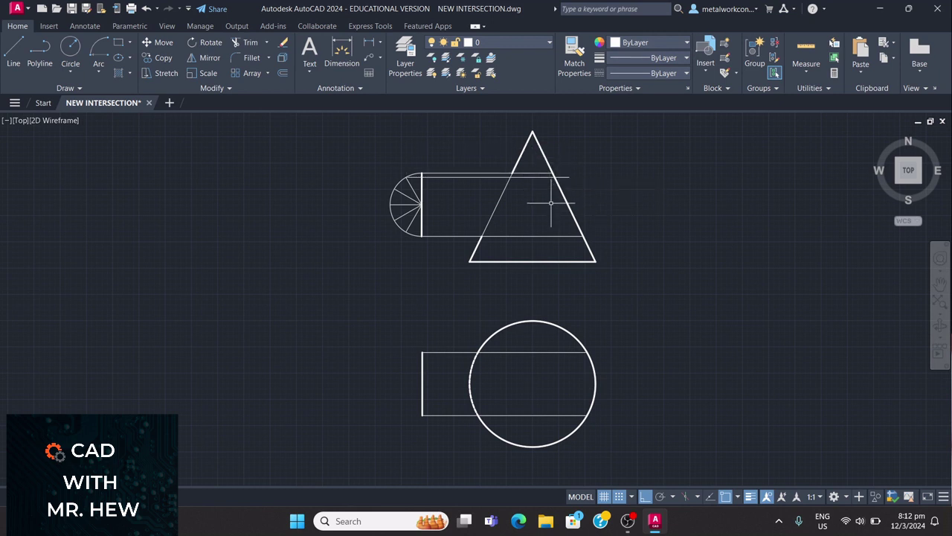
Step: Draw two horizontal projection lines past the cone's right edge, one from the 150° division point and one from the semicircle's centre
{"action": "key", "text": "space"}
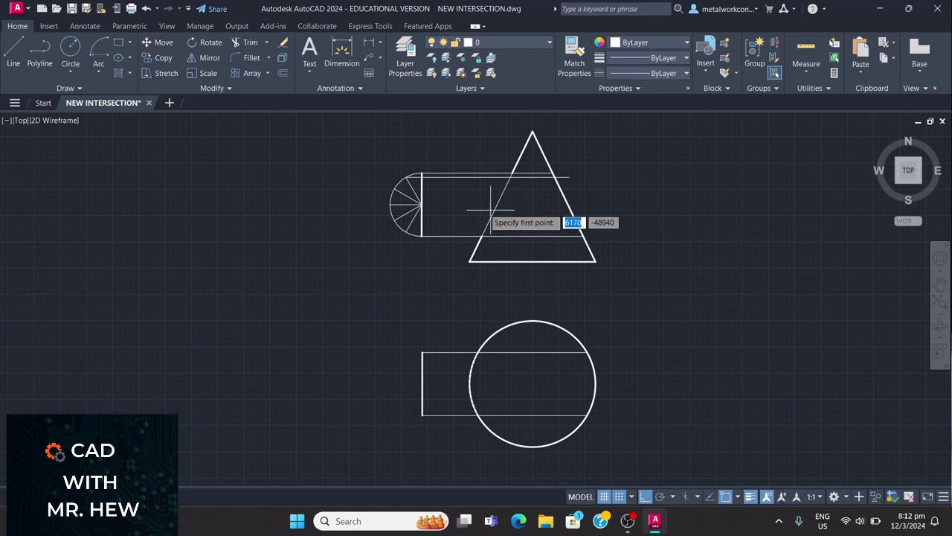
{"action": "left_click", "coordinate": [394, 188]}
{"action": "left_click", "coordinate": [574, 188]}
{"action": "key", "text": "Escape"}
{"action": "key", "text": "space"}
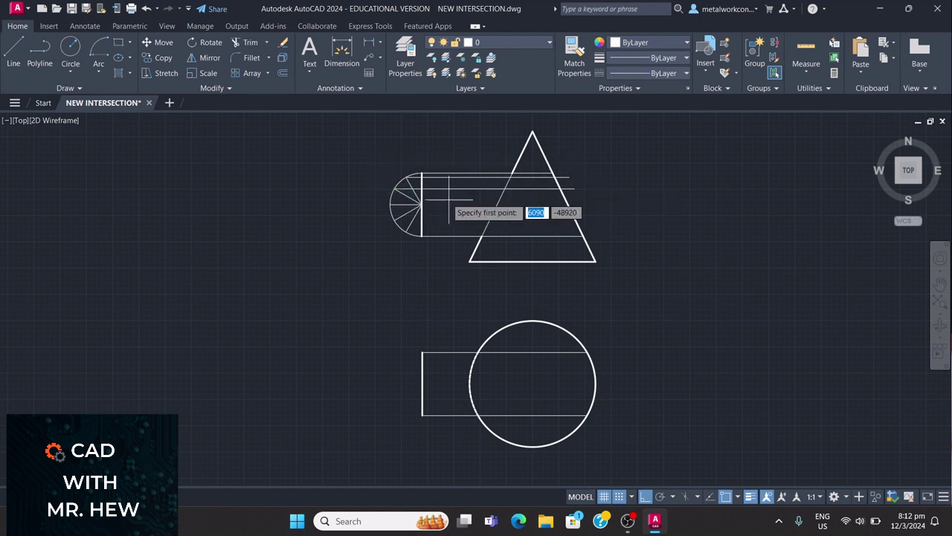
{"action": "left_click", "coordinate": [422, 204]}
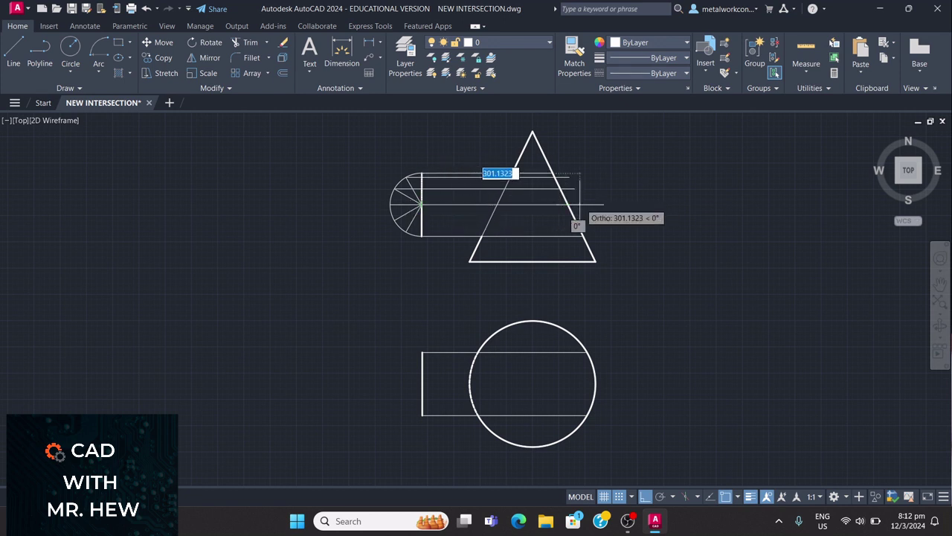
{"action": "left_click", "coordinate": [579, 212]}
{"action": "key", "text": "Escape"}
Step: Try to draw a projection line from the 210° division point to the cone's right edge, and undo it
{"action": "key", "text": "space"}
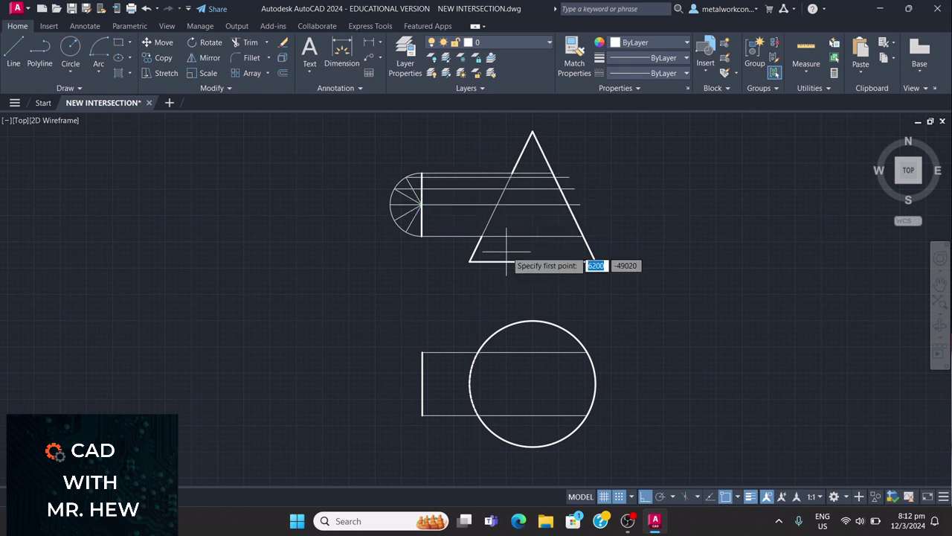
{"action": "left_click", "coordinate": [395, 220]}
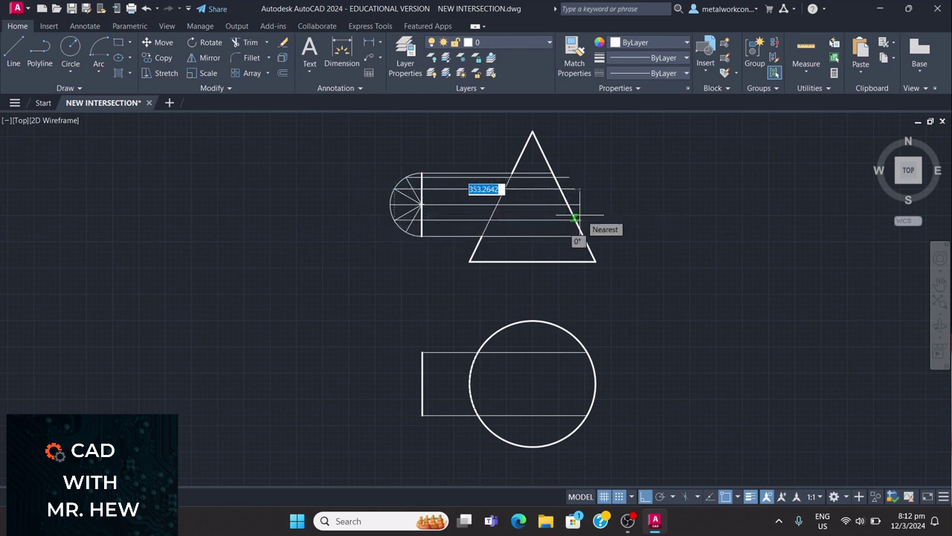
{"action": "left_click", "coordinate": [575, 217]}
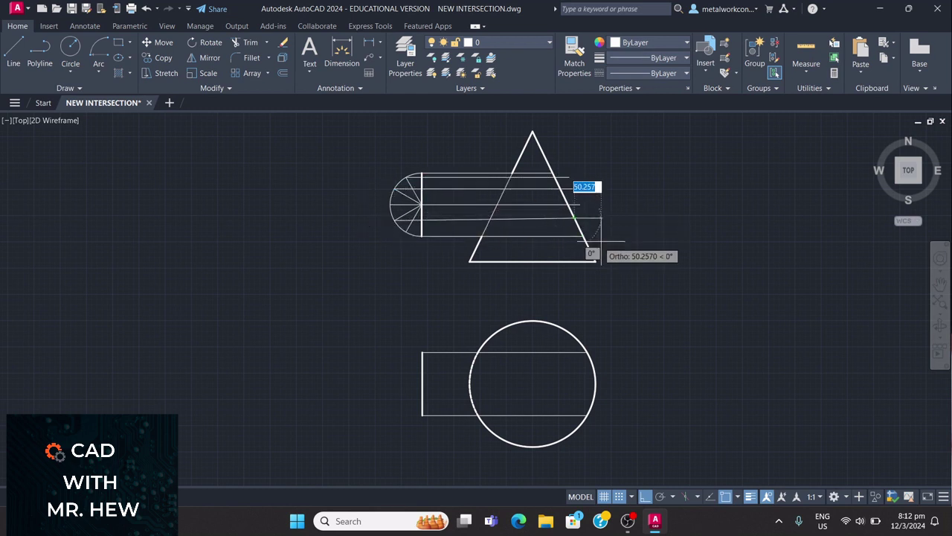
{"action": "key", "text": "Escape"}
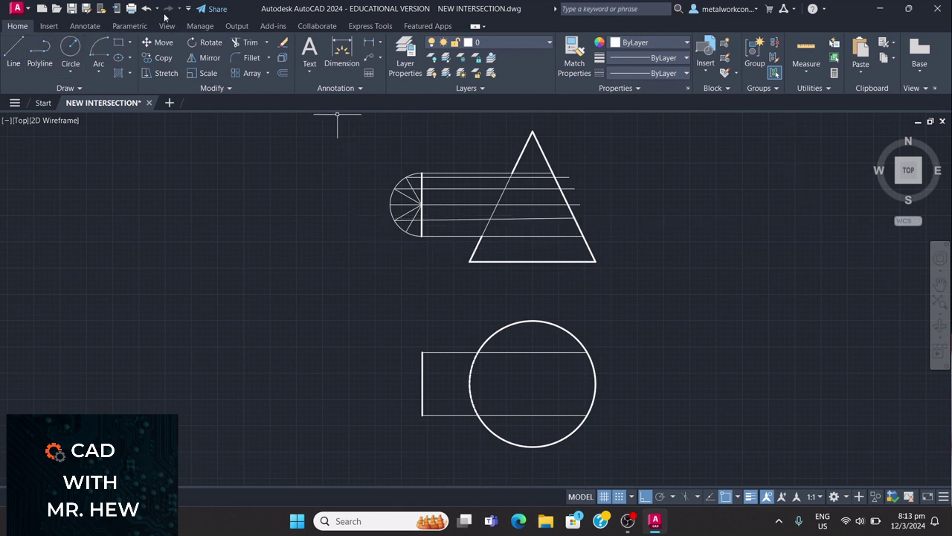
{"action": "left_click", "coordinate": [147, 9]}
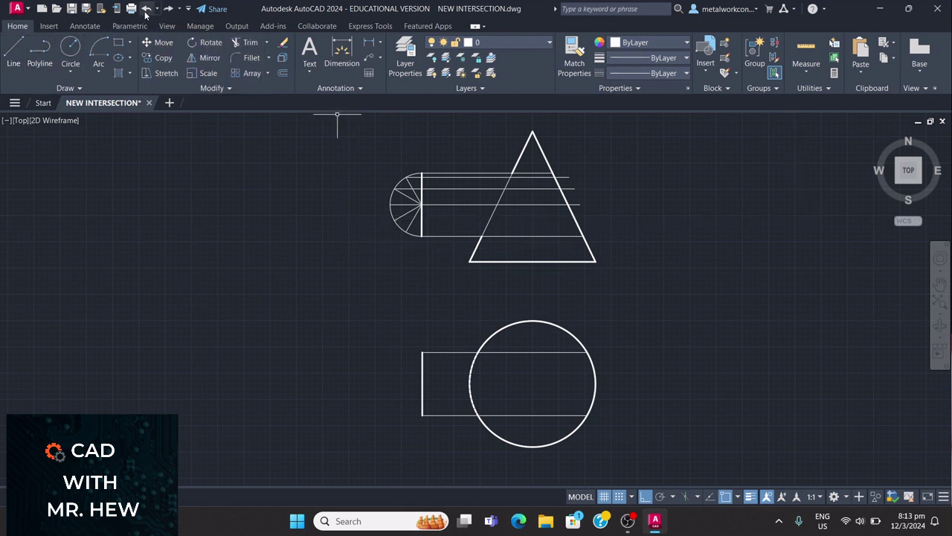
Step: Draw horizontal projection lines from the two lower division points on the semicircle to beyond the cone's right edge
{"action": "left_click", "coordinate": [14, 56]}
{"action": "left_click", "coordinate": [395, 220]}
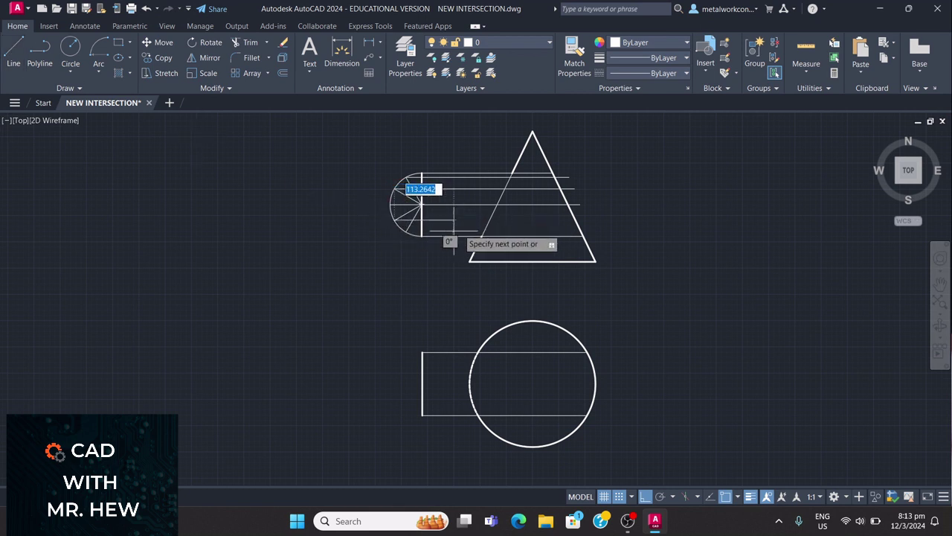
{"action": "left_click", "coordinate": [595, 218]}
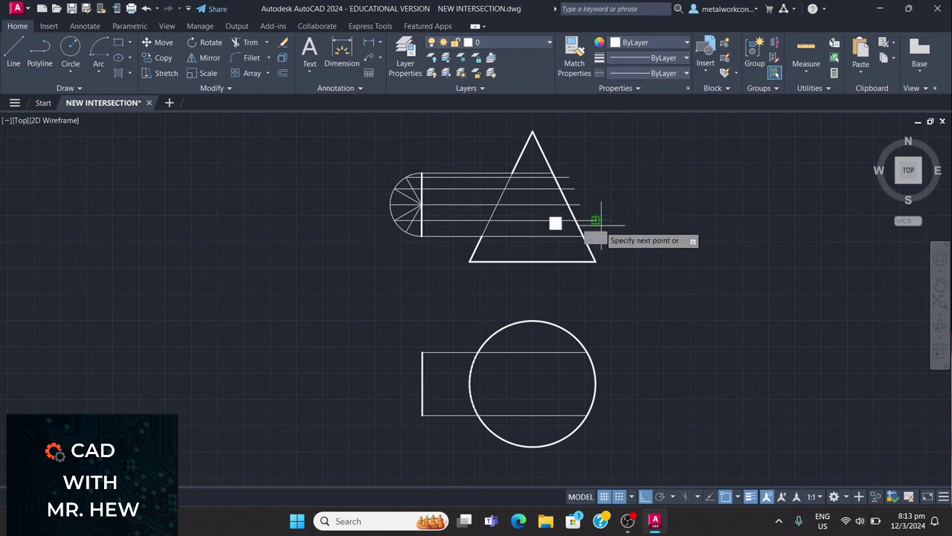
{"action": "key", "text": "Escape"}
{"action": "key", "text": "space"}
{"action": "left_click", "coordinate": [406, 200]}
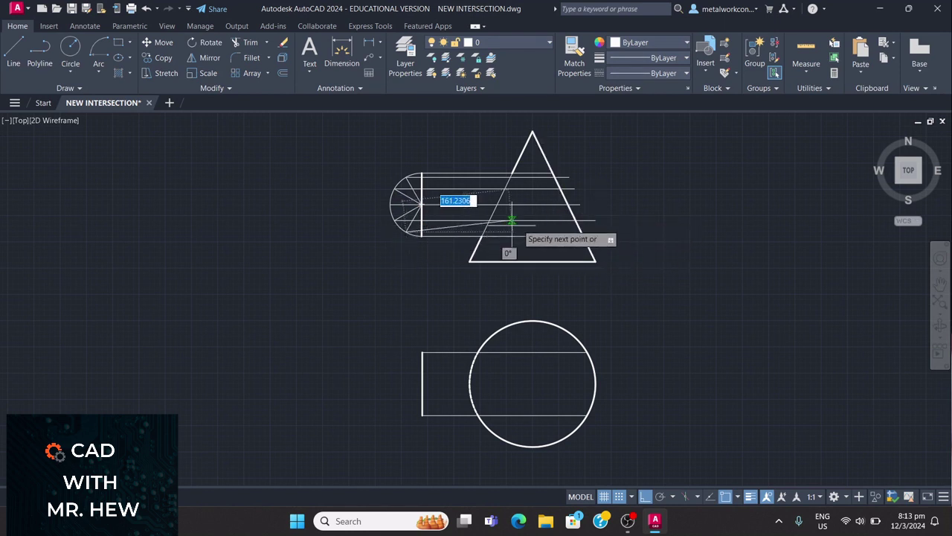
{"action": "left_click", "coordinate": [601, 232]}
{"action": "key", "text": "Escape"}
Step: Trim the parts of the projection lines that extend beyond the cone's right edge in the front view
{"action": "scroll", "coordinate": [698, 272], "scroll_direction": "up", "scroll_amount": 2}
{"action": "scroll", "coordinate": [699, 275], "scroll_direction": "down", "scroll_amount": 2}
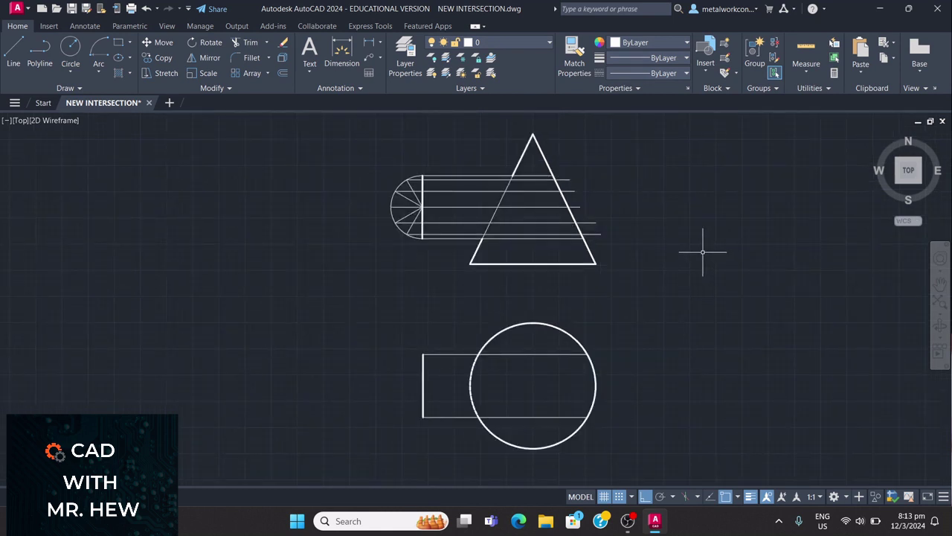
{"action": "left_click", "coordinate": [245, 46]}
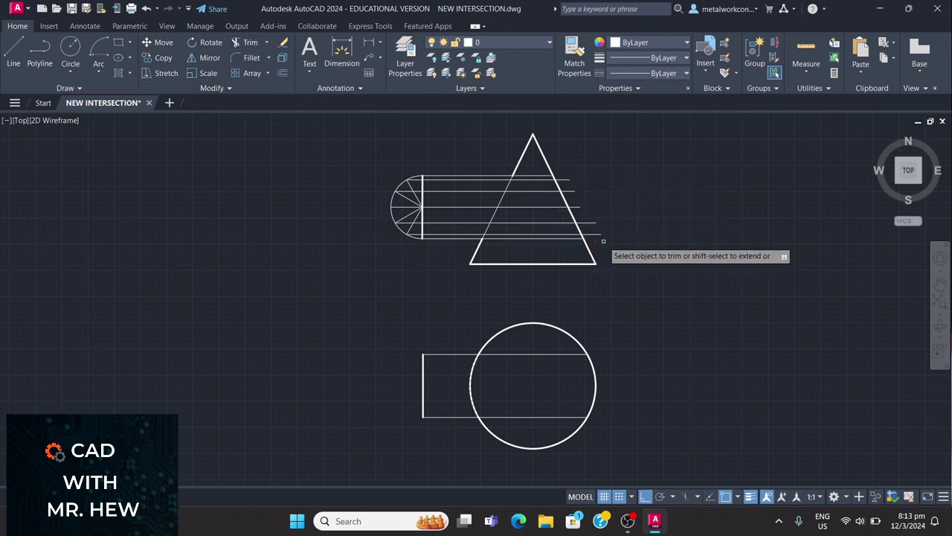
{"action": "left_click_drag", "start_coordinate": [603, 240], "coordinate": [583, 209]}
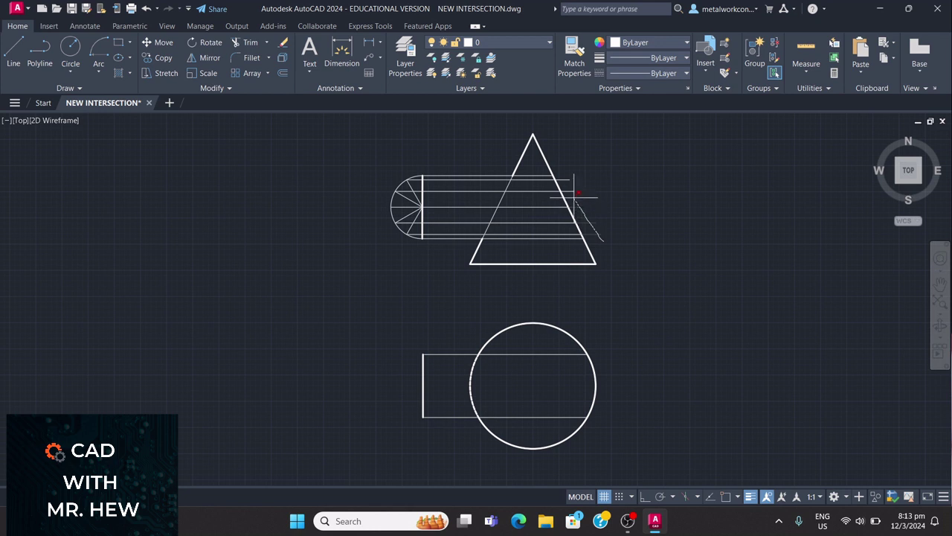
{"action": "left_click_drag", "start_coordinate": [563, 173], "coordinate": [564, 172]}
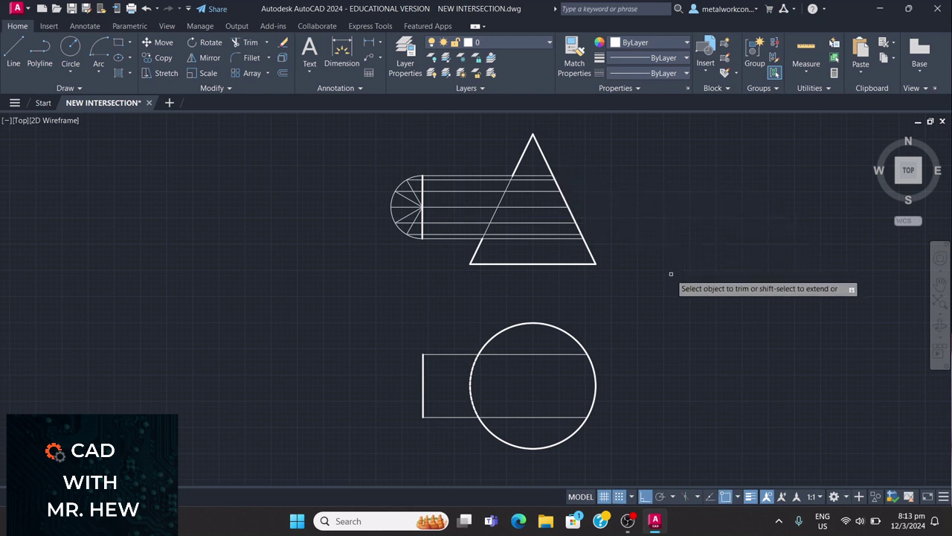
{"action": "left_click", "coordinate": [520, 238]}
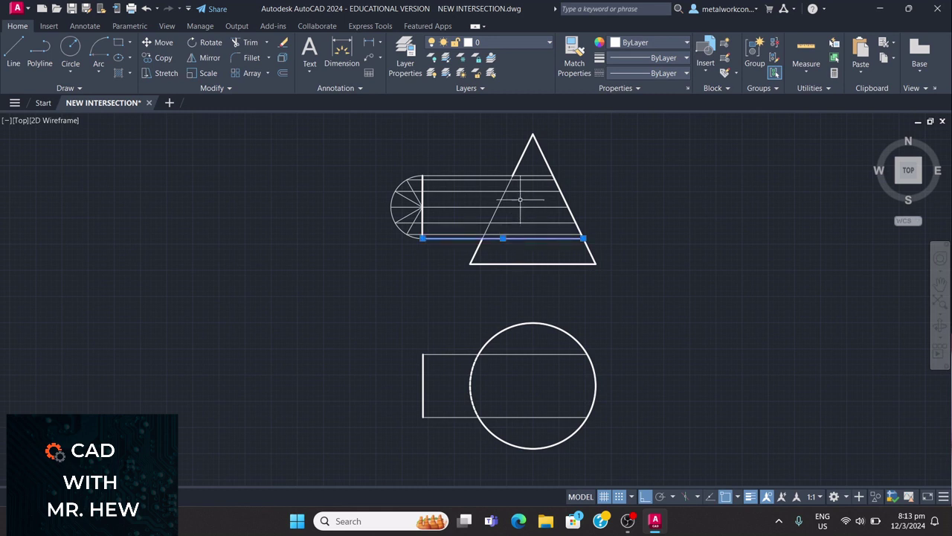
{"action": "left_click", "coordinate": [521, 176]}
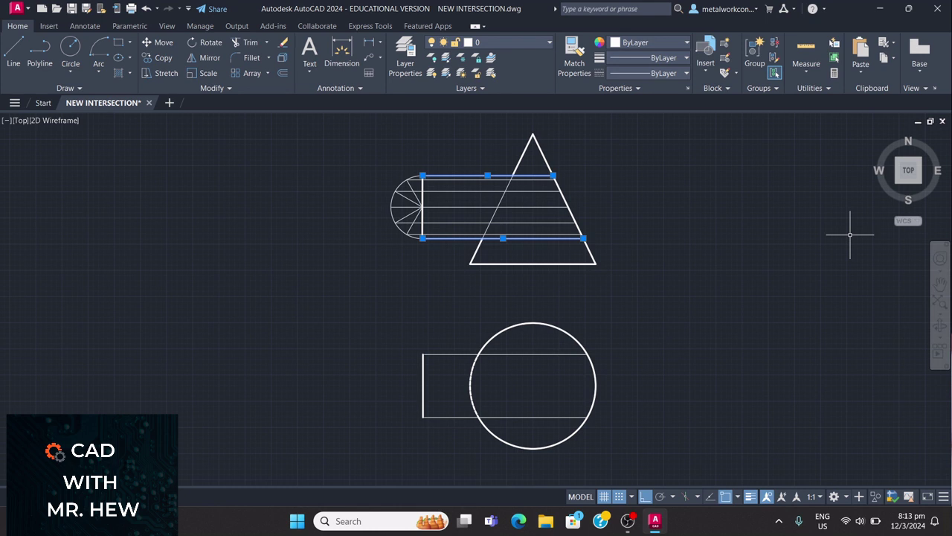
{"action": "key", "text": "Escape"}
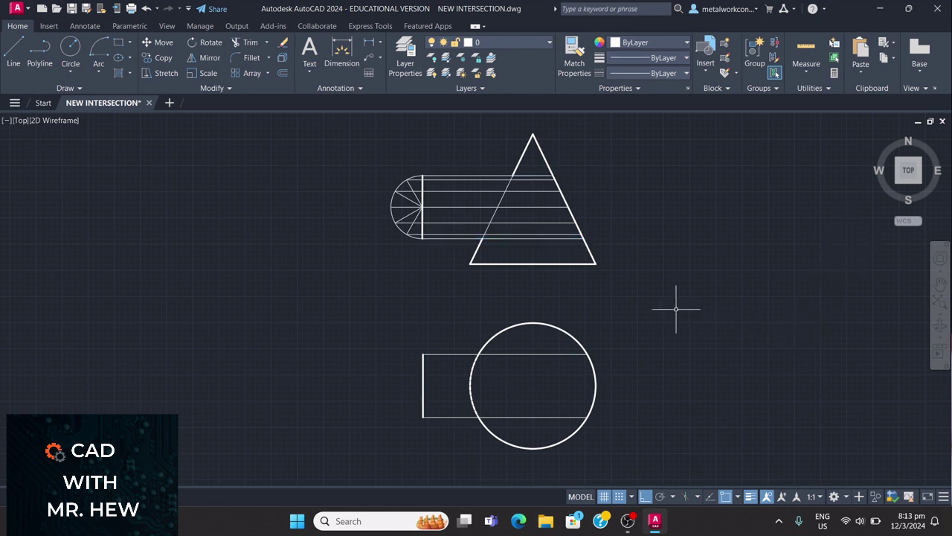
Step: Draw a horizontal line from the centre of the plan view's circle to a point just outside its right side
{"action": "key", "text": "l"}
{"action": "key", "text": "Return"}
{"action": "left_click", "coordinate": [531, 384]}
{"action": "left_click", "coordinate": [622, 384]}
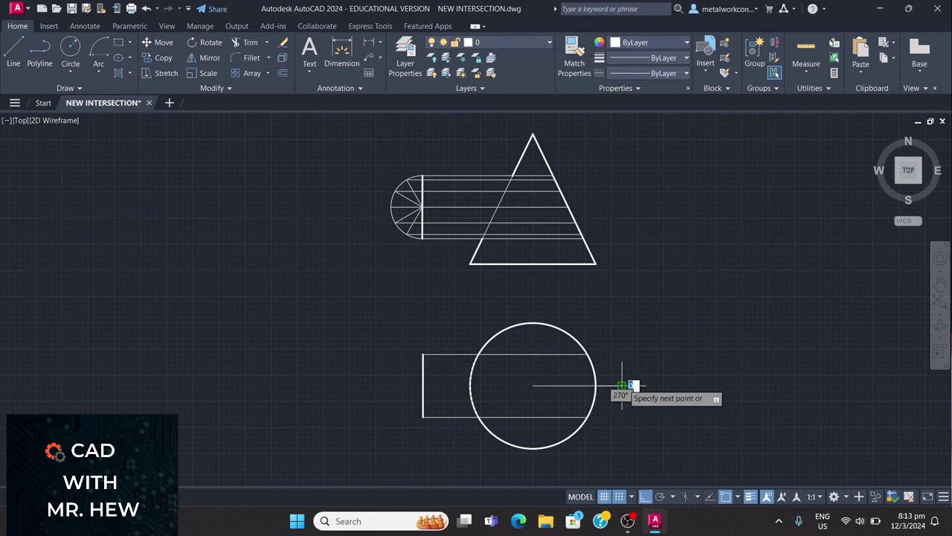
{"action": "key", "text": "Return"}
{"action": "key", "text": "Return"}
{"action": "left_click", "coordinate": [622, 416]}
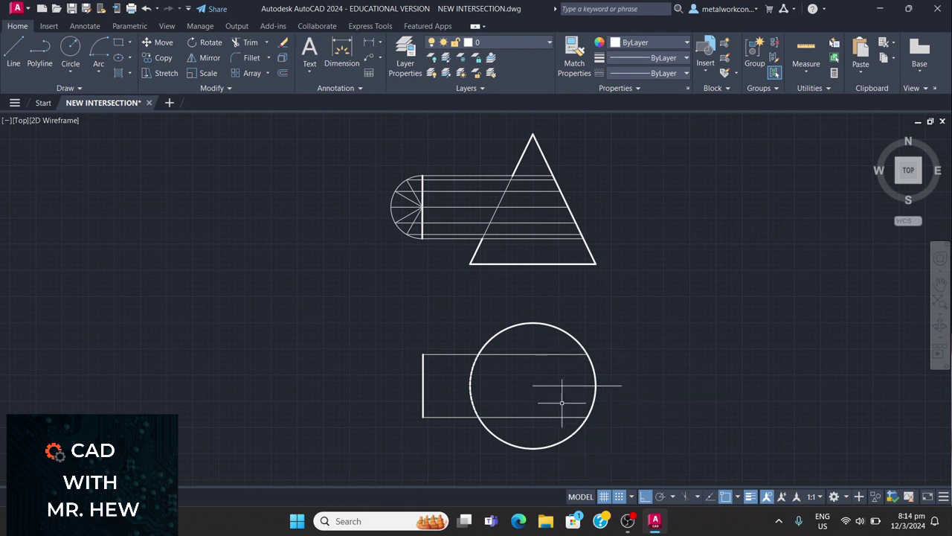
Step: Draw a horizontal line from the plan circle's centre to a point just beyond the cylinder's left end
{"action": "left_click", "coordinate": [13, 51]}
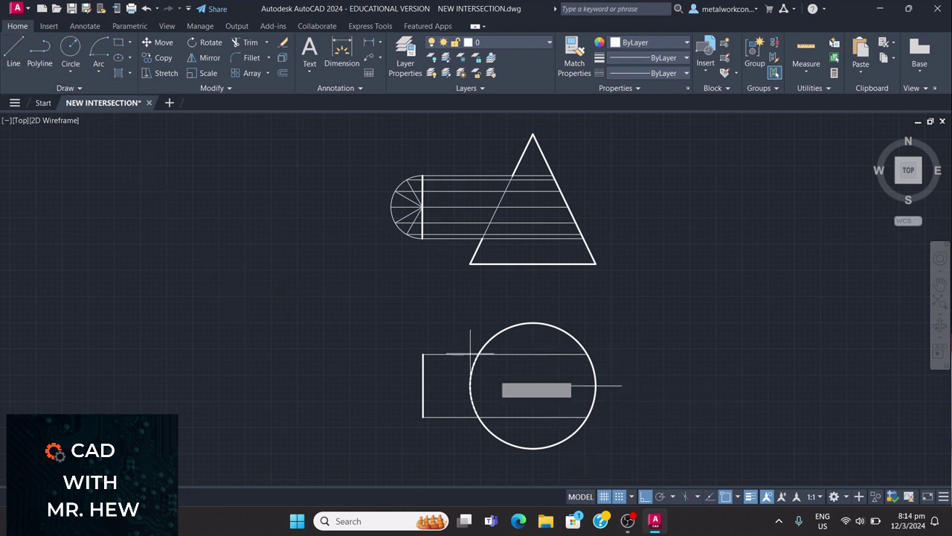
{"action": "left_click", "coordinate": [532, 385]}
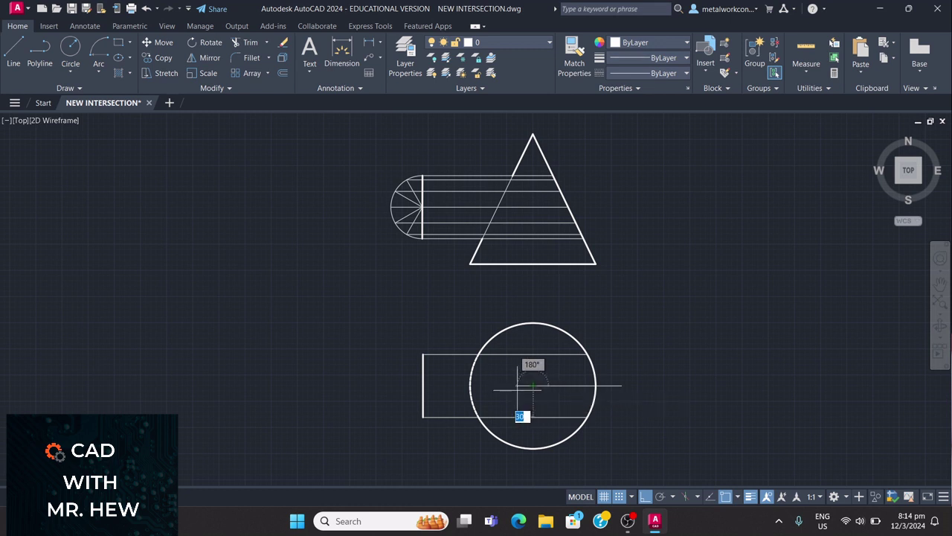
{"action": "left_click", "coordinate": [423, 385]}
{"action": "key", "text": "Return"}
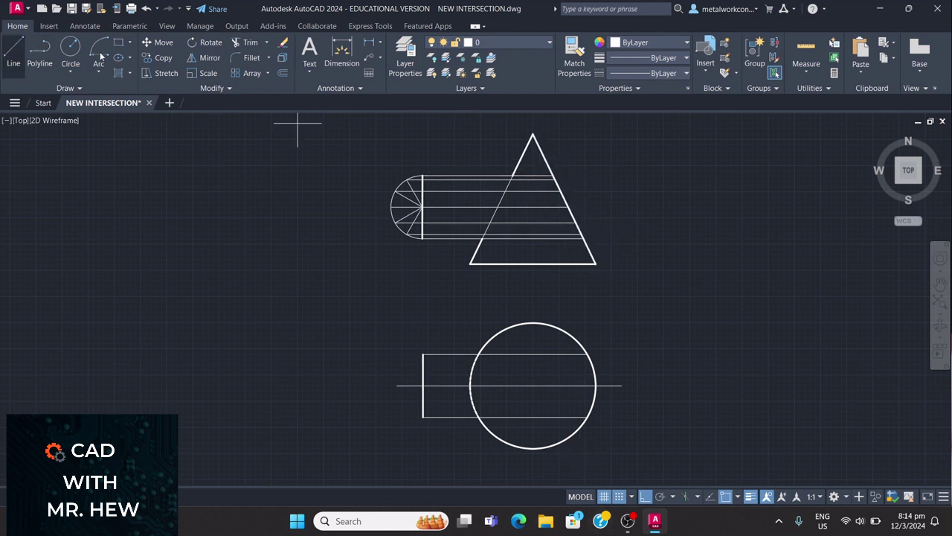
Step: Draw a vertical projection line from where the cylinder's top line meets the cone's right edge down to the plan's horizontal centre line
{"action": "left_click", "coordinate": [15, 52]}
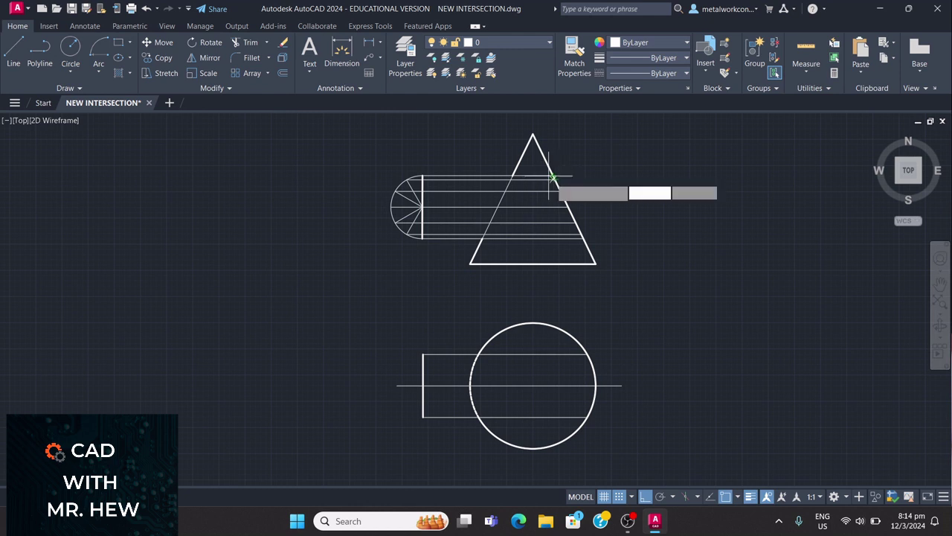
{"action": "scroll", "coordinate": [553, 176], "scroll_direction": "up", "scroll_amount": 2}
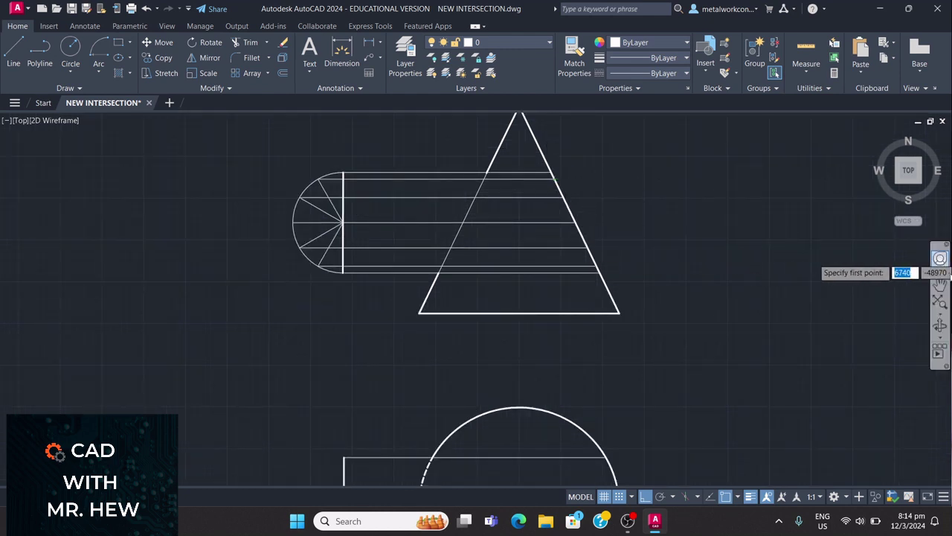
{"action": "left_click_drag", "start_coordinate": [806, 254], "coordinate": [790, 230]}
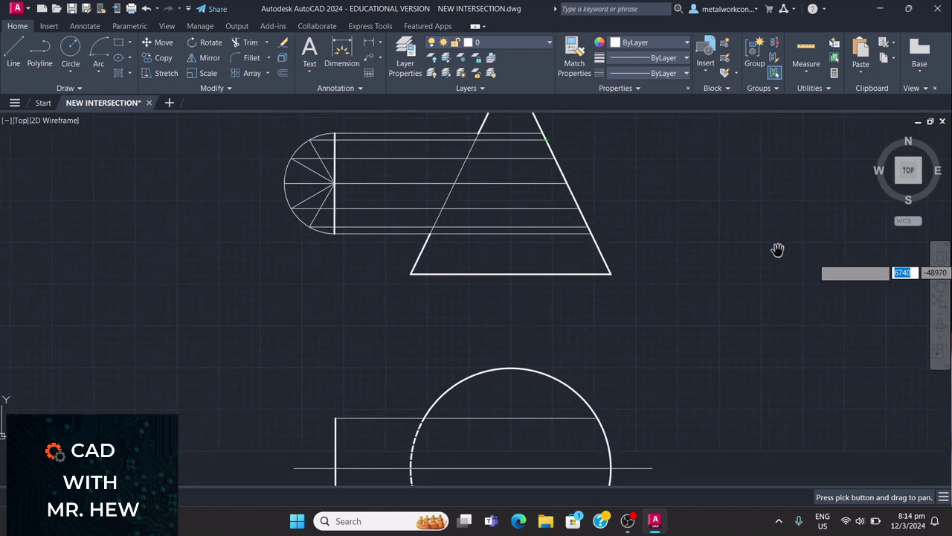
{"action": "key", "text": "Escape"}
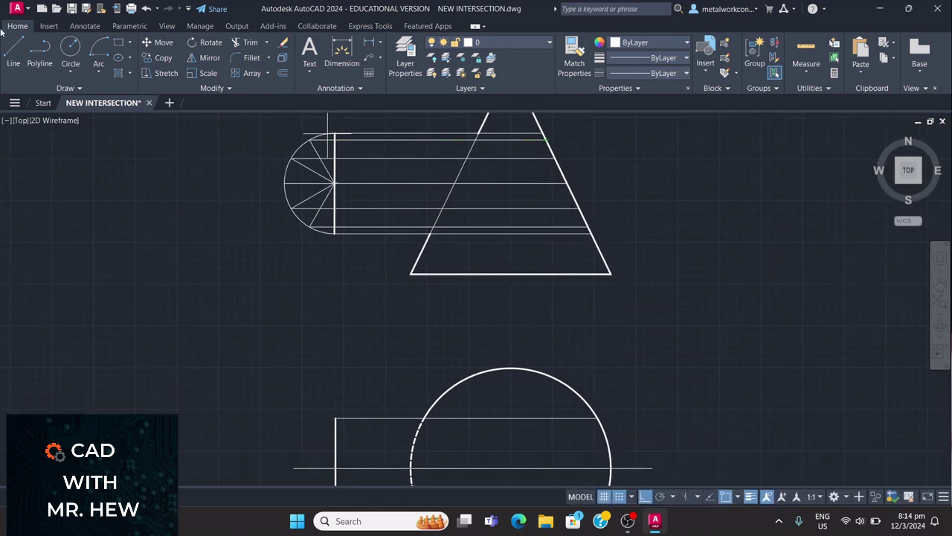
{"action": "left_click", "coordinate": [543, 134]}
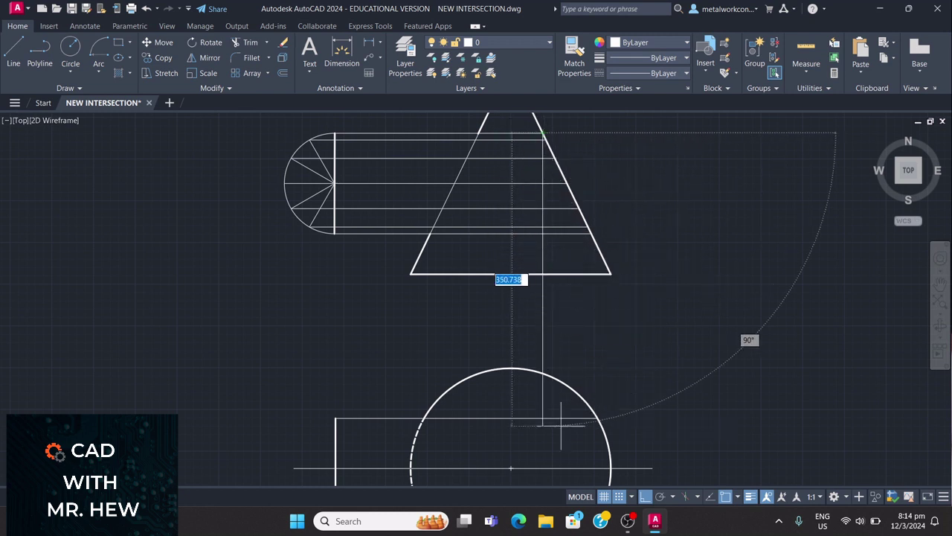
{"action": "left_click", "coordinate": [542, 469]}
{"action": "key", "text": "Return"}
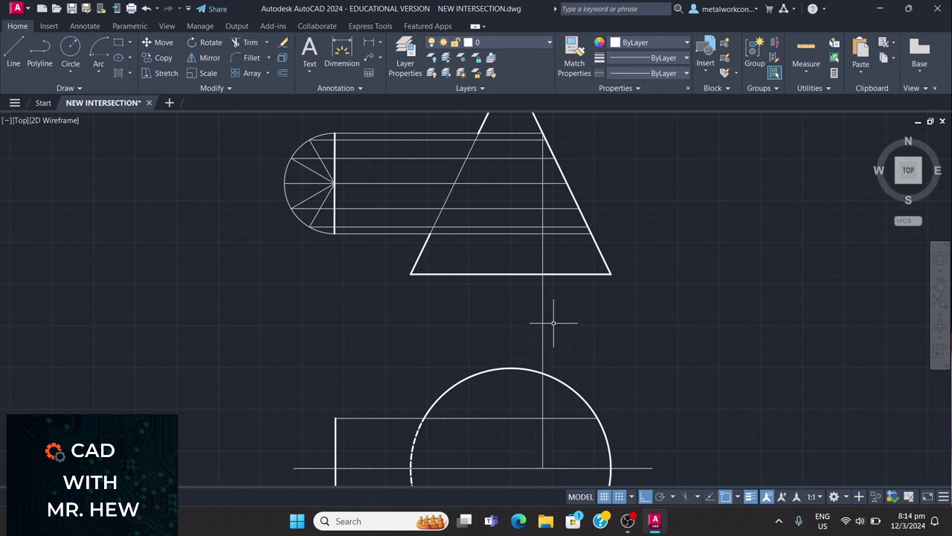
Step: Draw a vertical projection line from where the cylinder's bottom line meets the cone's right edge down to the plan's horizontal centre line
{"action": "key", "text": "Return"}
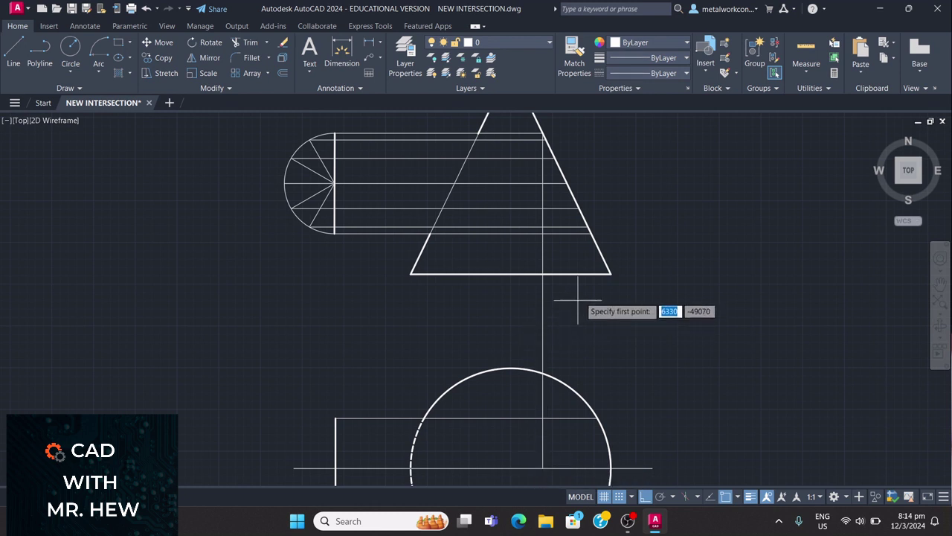
{"action": "left_click", "coordinate": [590, 234]}
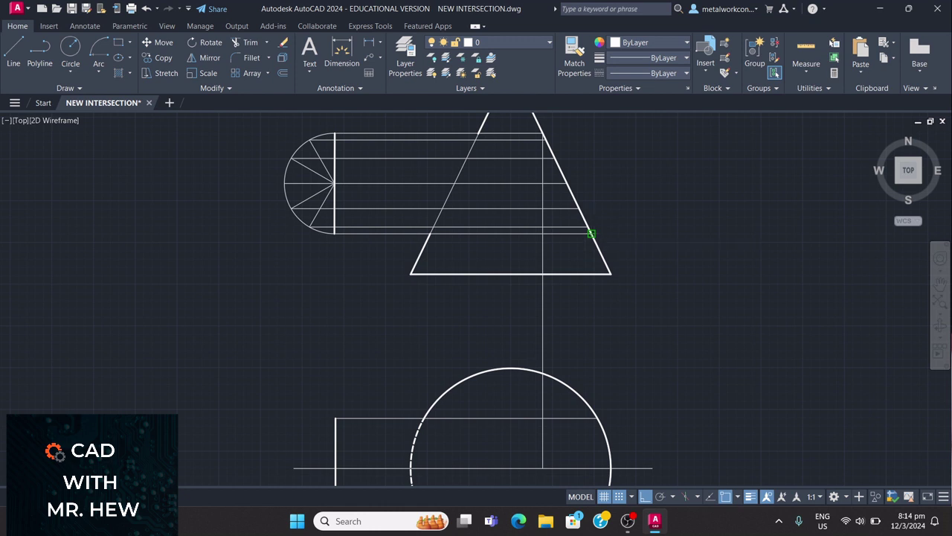
{"action": "left_click", "coordinate": [591, 468]}
{"action": "key", "text": "Return"}
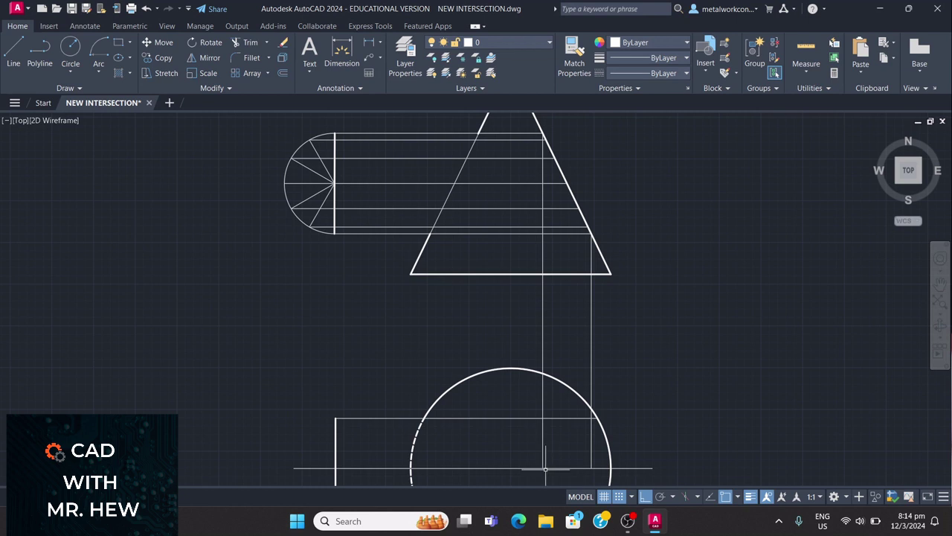
Step: Draw a circle at the plan view's centre, passing through the lower end of the top line's projection line
{"action": "left_click", "coordinate": [940, 283]}
{"action": "left_click_drag", "start_coordinate": [814, 300], "coordinate": [812, 286]}
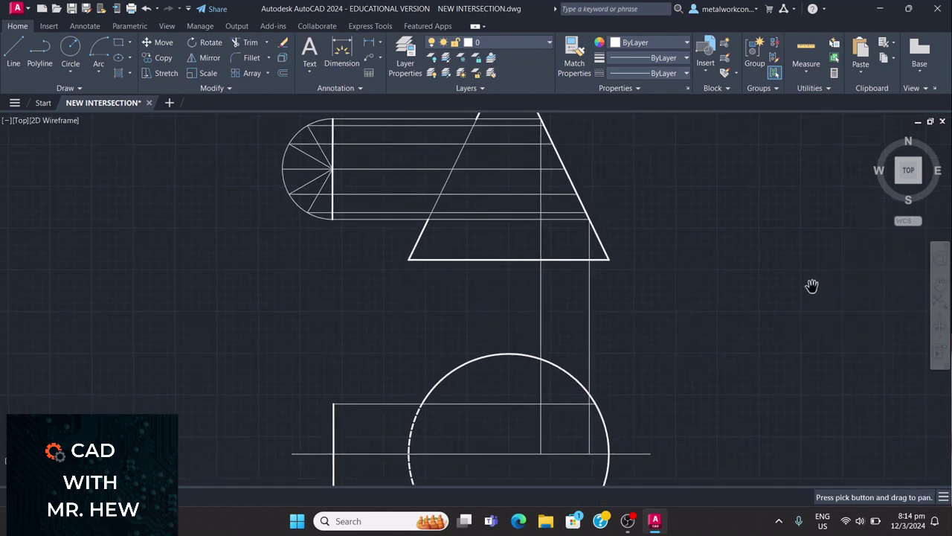
{"action": "key", "text": "Escape"}
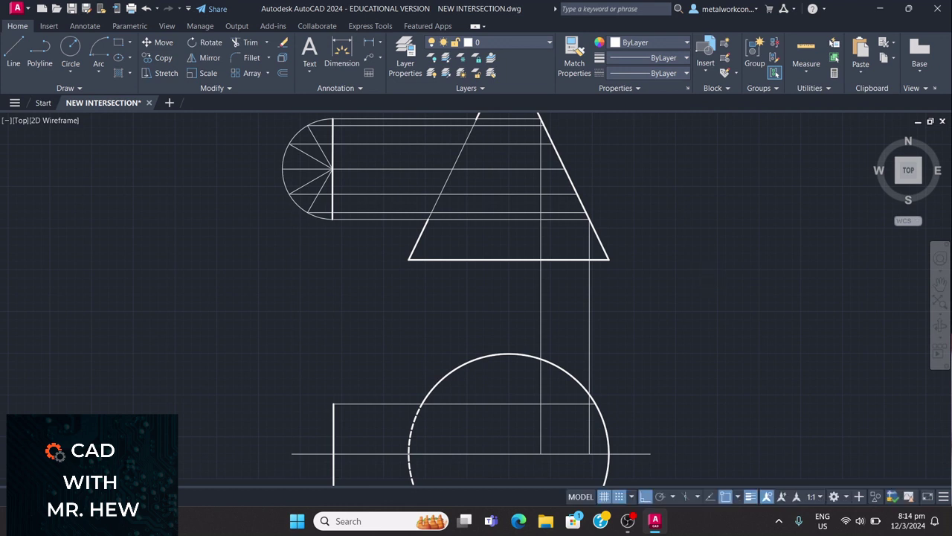
{"action": "left_click", "coordinate": [65, 51]}
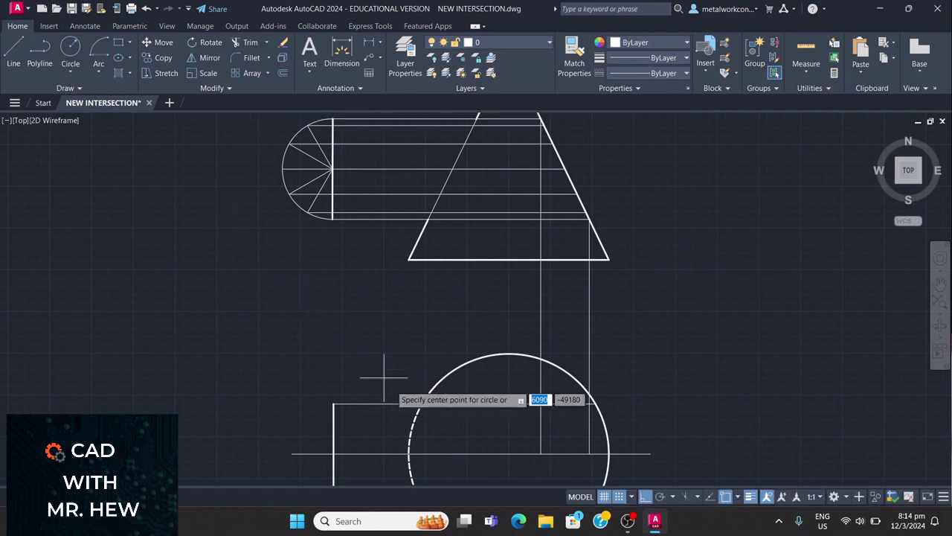
{"action": "left_click", "coordinate": [509, 453]}
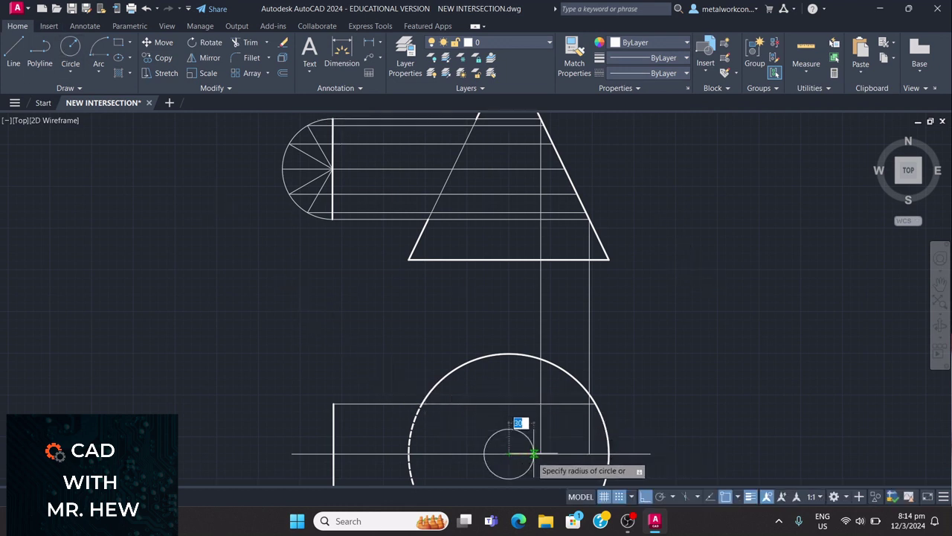
{"action": "left_click", "coordinate": [540, 453]}
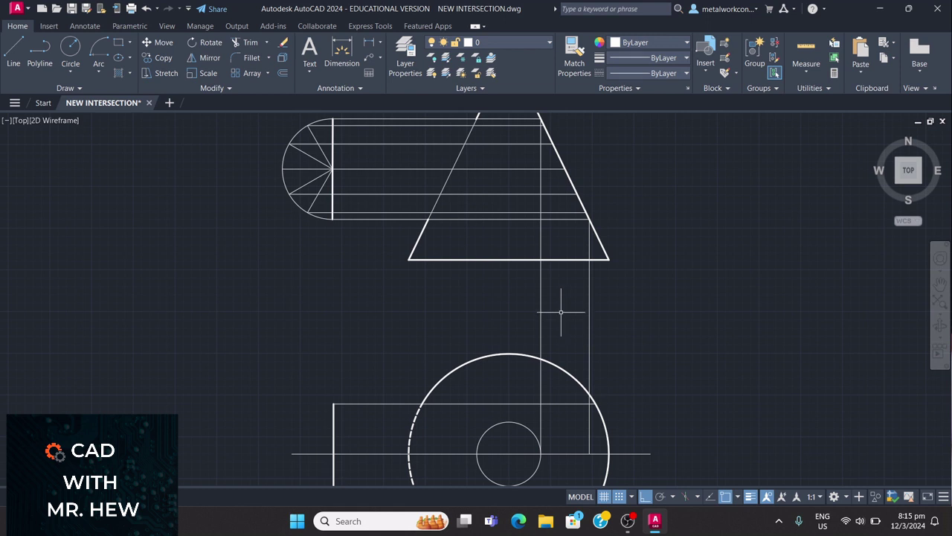
Step: Highlight the cylinder's bottom and top lines in the front view and the small plan circle to examine their correspondence, and clear the selection
{"action": "left_click", "coordinate": [76, 45]}
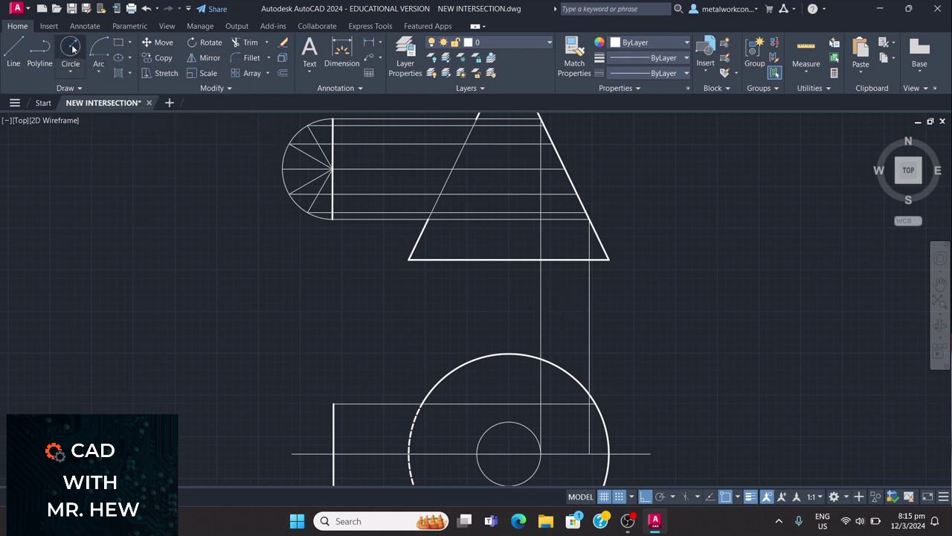
{"action": "key", "text": "Escape"}
{"action": "left_click", "coordinate": [379, 221]}
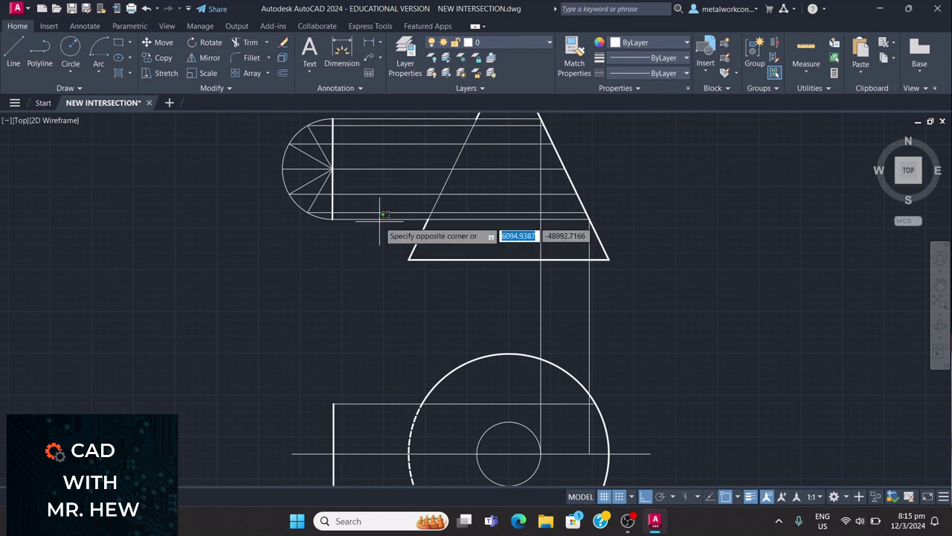
{"action": "key", "text": "Escape"}
{"action": "left_click", "coordinate": [372, 219]}
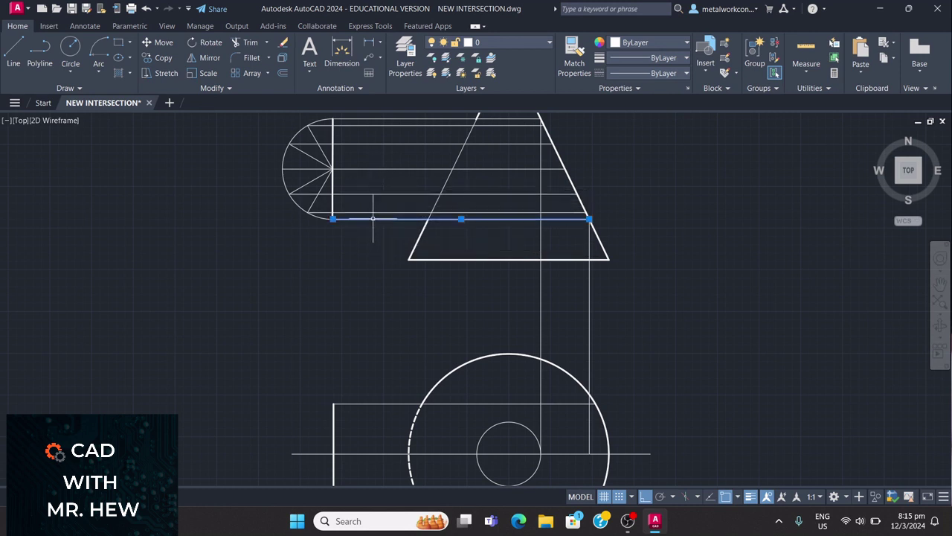
{"action": "left_click", "coordinate": [382, 118]}
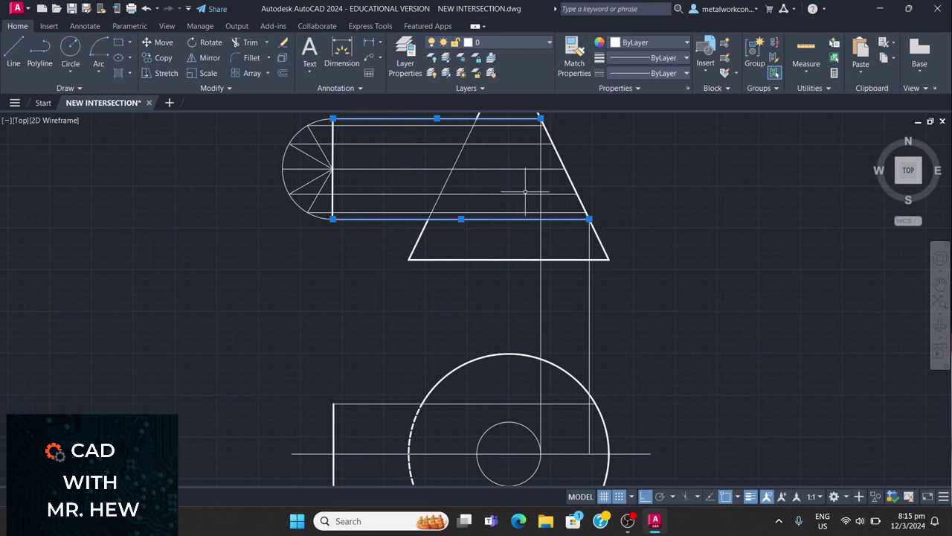
{"action": "left_click", "coordinate": [531, 436]}
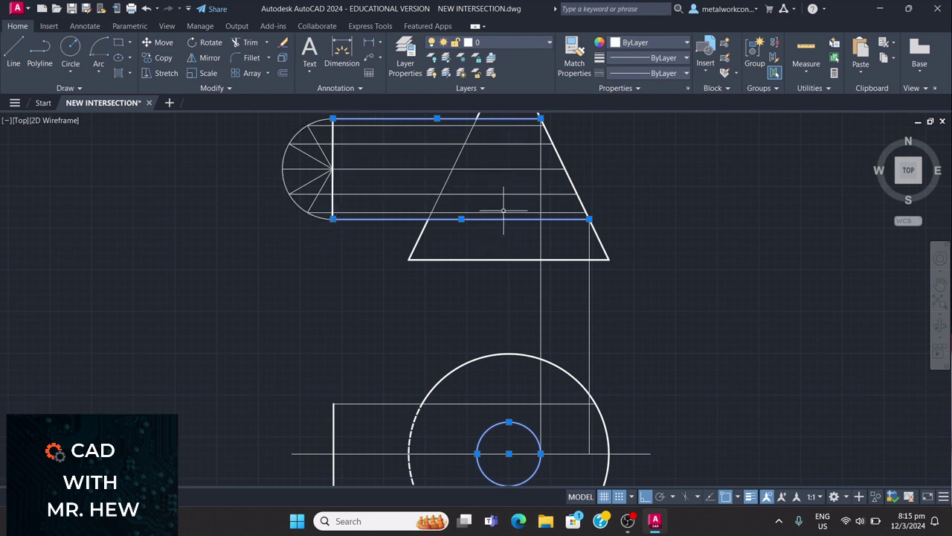
{"action": "key", "text": "Escape"}
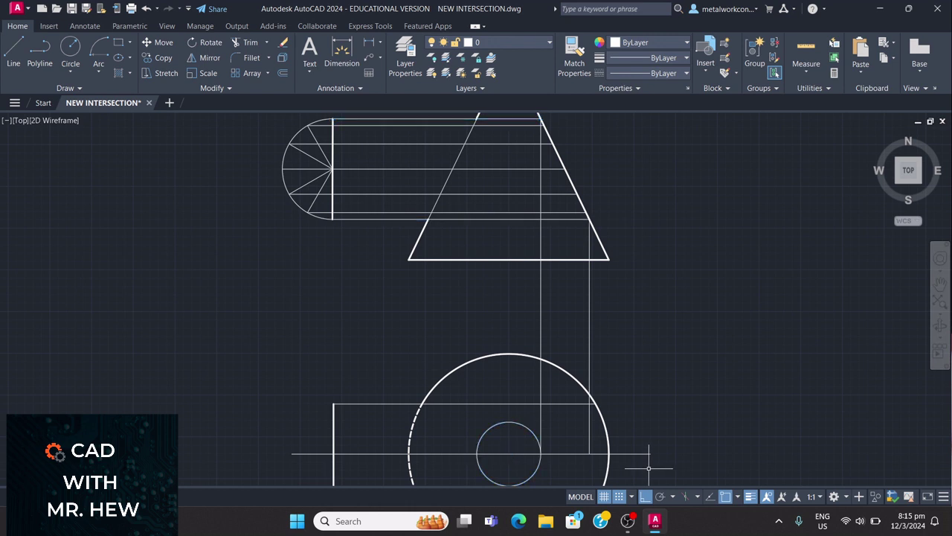
Step: Draw a second concentric circle in the plan view, passing through the lower end of the bottom line's projection line
{"action": "left_click", "coordinate": [71, 47]}
{"action": "left_click", "coordinate": [509, 453]}
{"action": "left_click", "coordinate": [590, 453]}
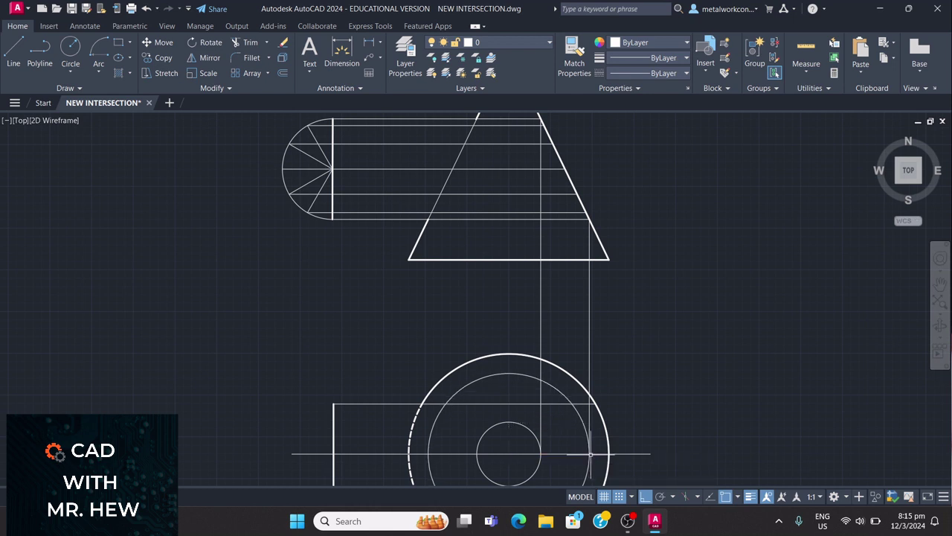
{"action": "key", "text": "Return"}
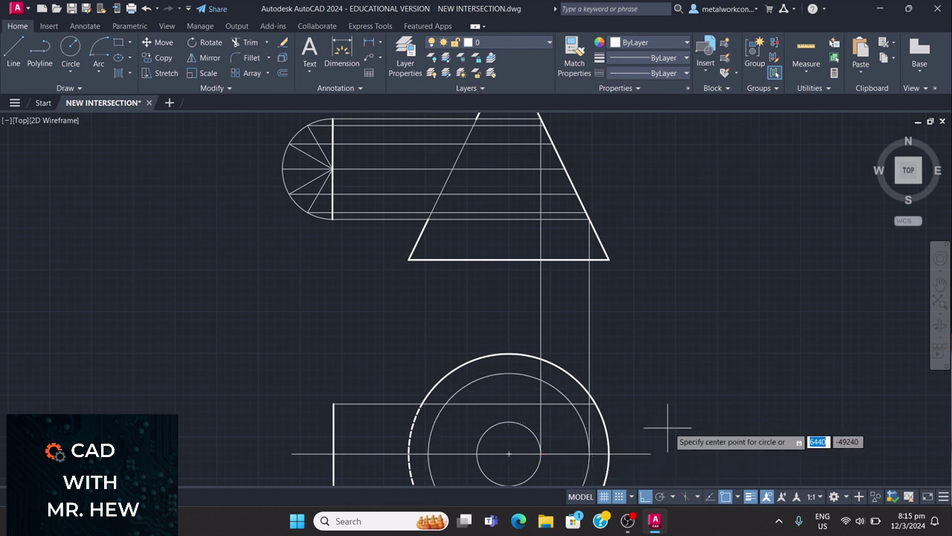
Step: Highlight both plan construction circles with the cylinder's top and bottom lines to examine how they correspond, and clear the selection
{"action": "scroll", "coordinate": [671, 417], "scroll_direction": "down", "scroll_amount": 2}
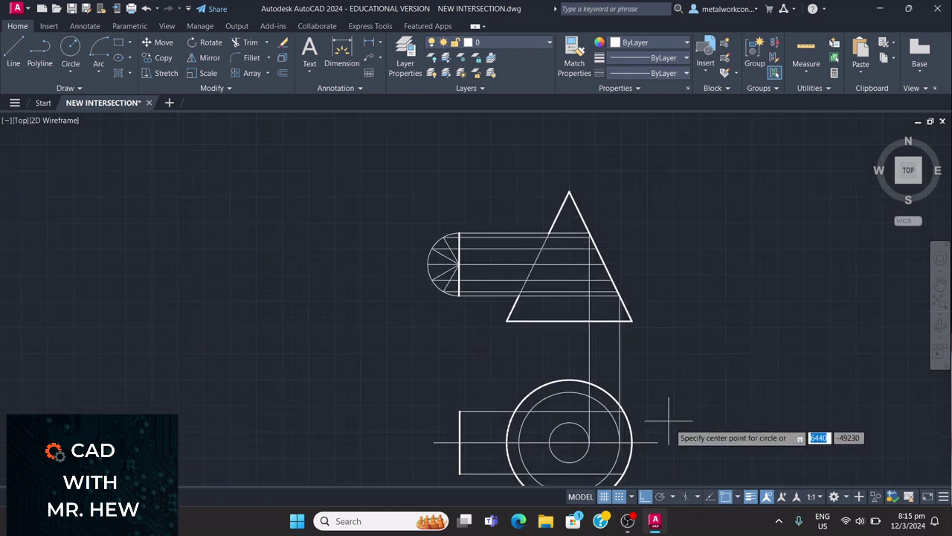
{"action": "left_click", "coordinate": [940, 284]}
{"action": "left_click_drag", "start_coordinate": [843, 312], "coordinate": [811, 268]}
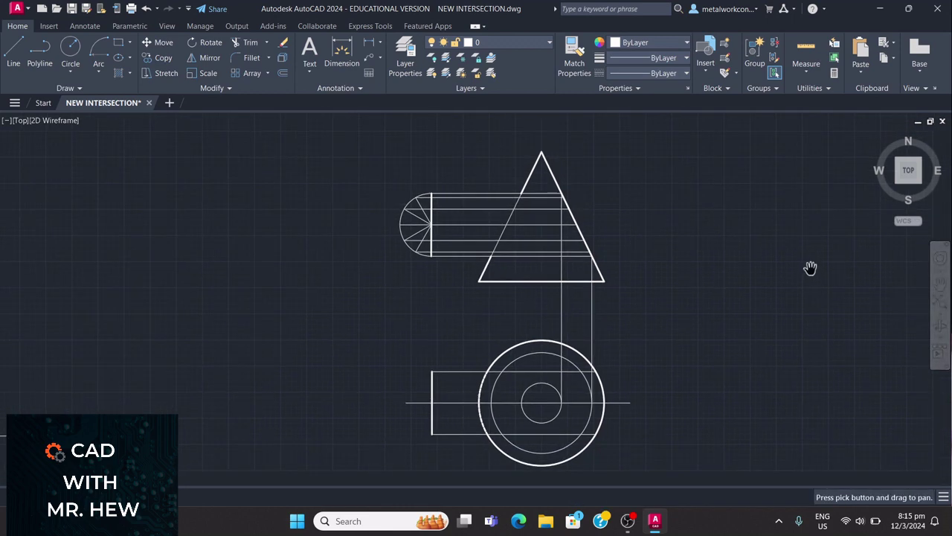
{"action": "scroll", "coordinate": [808, 270], "scroll_direction": "up", "scroll_amount": 2}
{"action": "scroll", "coordinate": [807, 272], "scroll_direction": "down", "scroll_amount": 2}
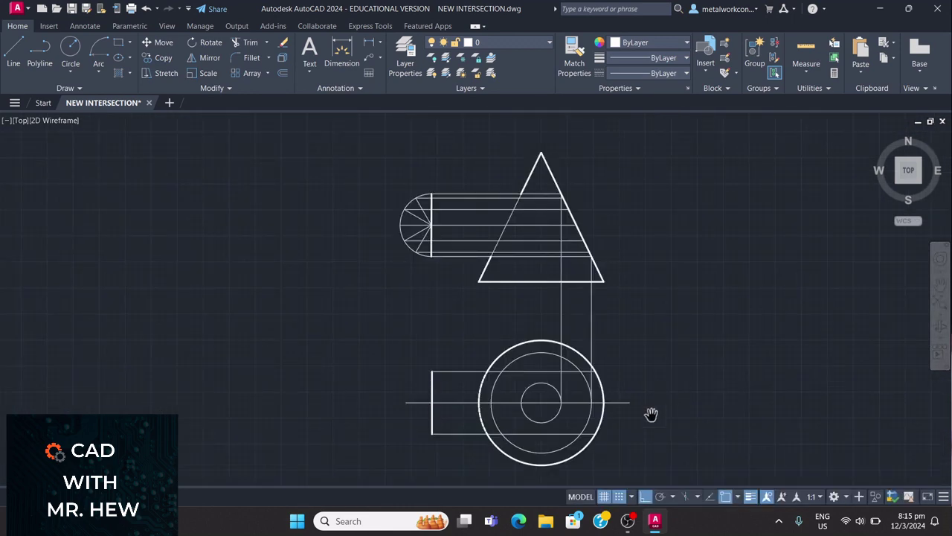
{"action": "key", "text": "Escape"}
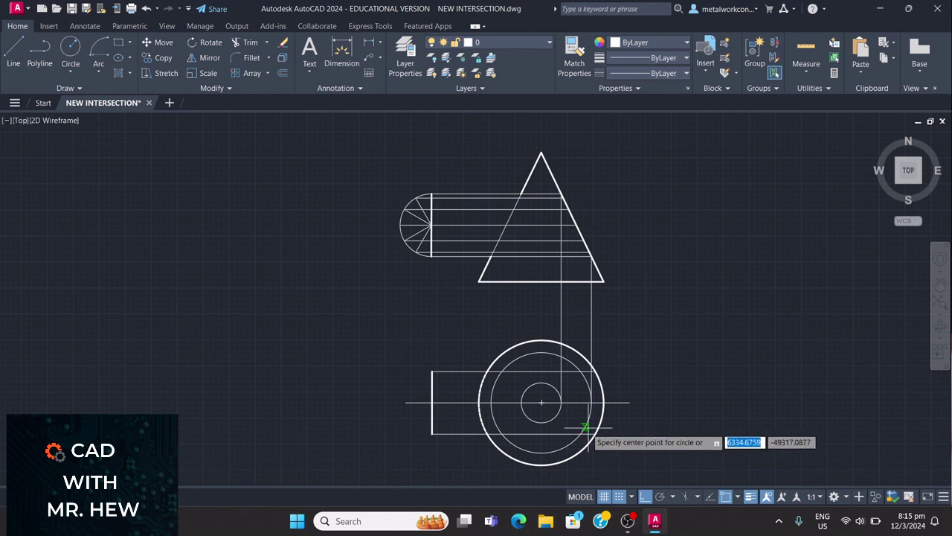
{"action": "key", "text": "Escape"}
{"action": "left_click", "coordinate": [588, 422]}
{"action": "left_click", "coordinate": [545, 421]}
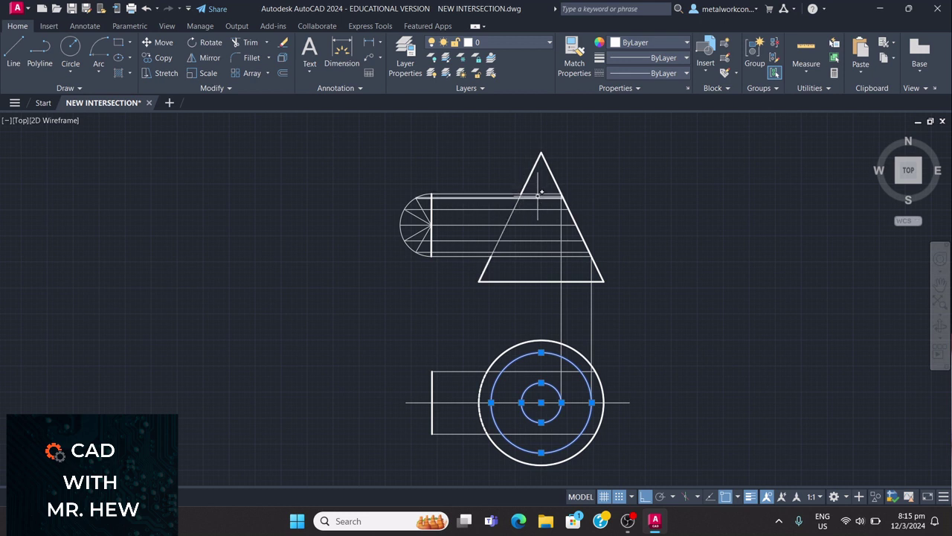
{"action": "left_click", "coordinate": [538, 255]}
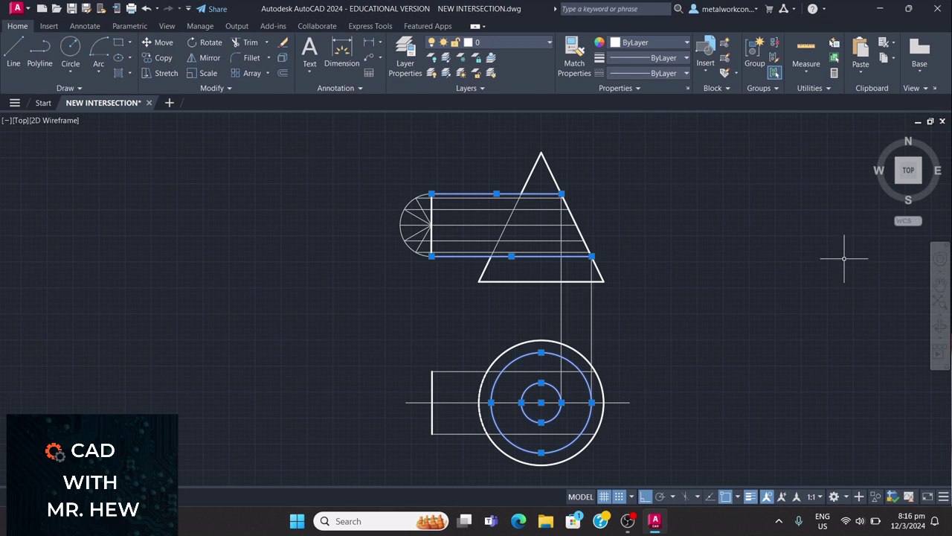
{"action": "key", "text": "Escape"}
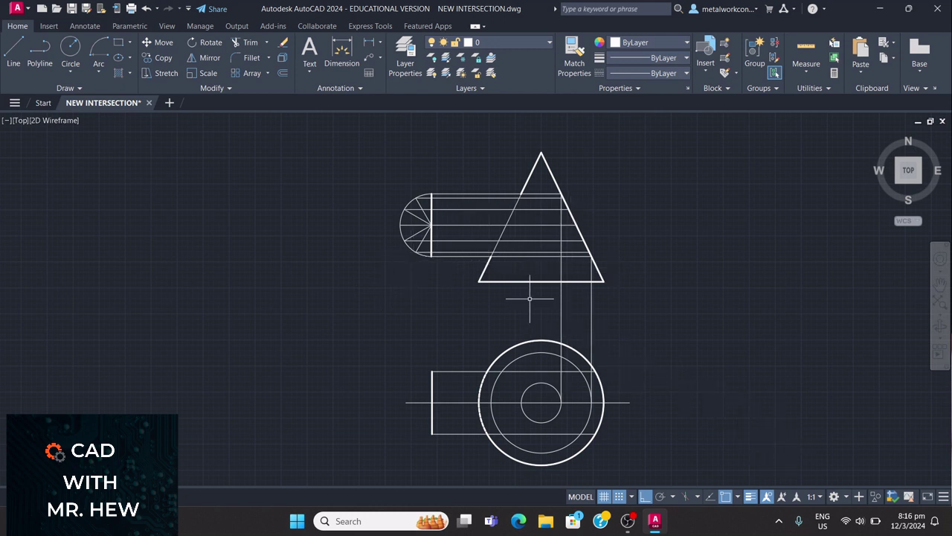
Step: Draw a vertical projection line from where the second division line from the top meets the cone's right edge down to the plan centreline
{"action": "scroll", "coordinate": [529, 298], "scroll_direction": "up", "scroll_amount": 2}
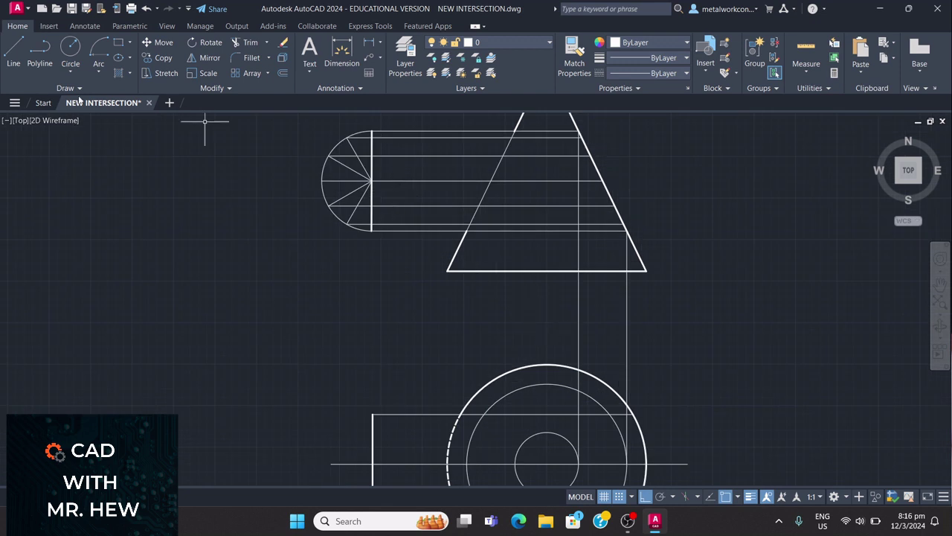
{"action": "left_click", "coordinate": [13, 52]}
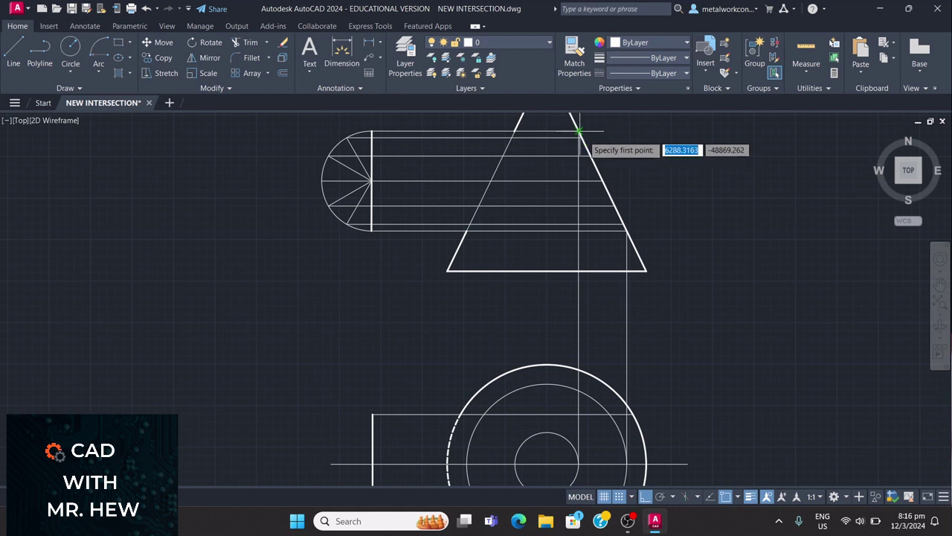
{"action": "scroll", "coordinate": [590, 140], "scroll_direction": "up", "scroll_amount": 5}
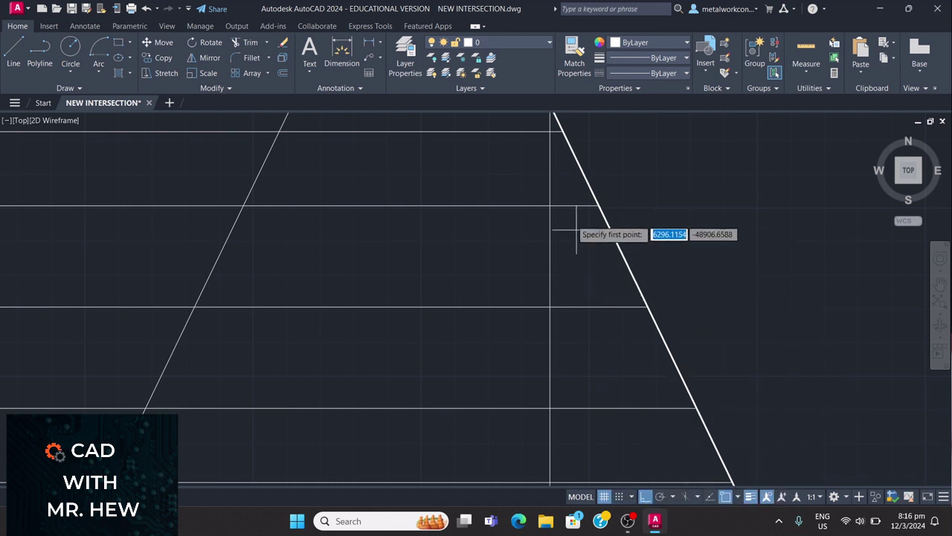
{"action": "left_click", "coordinate": [563, 131]}
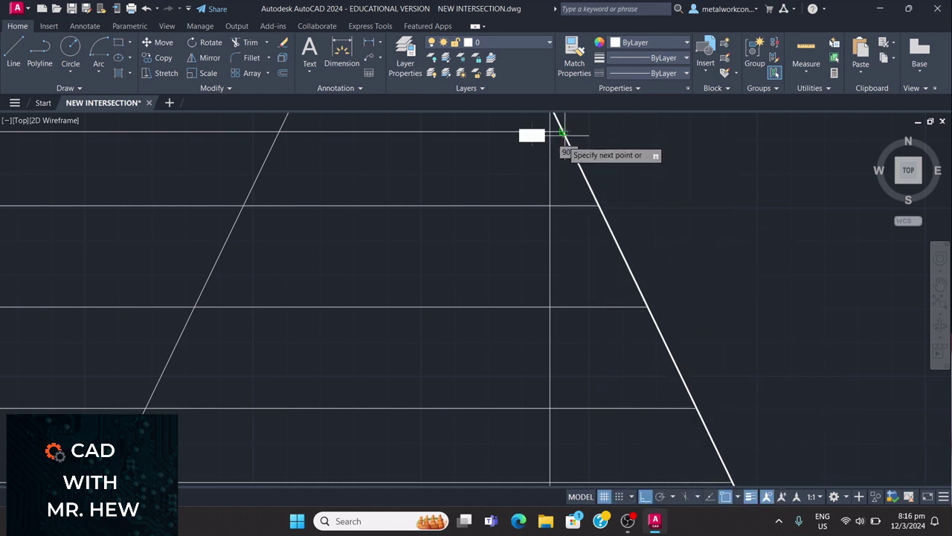
{"action": "scroll", "coordinate": [569, 356], "scroll_direction": "down", "scroll_amount": 3}
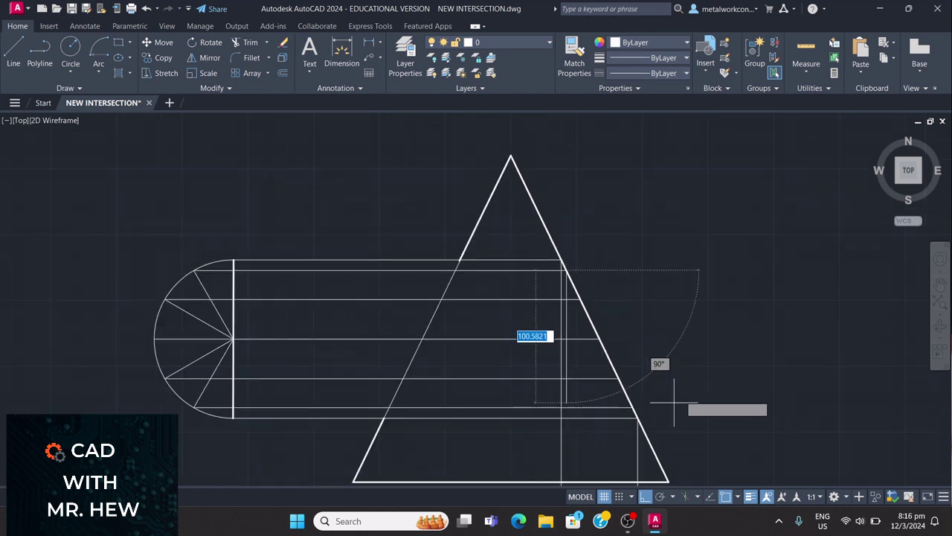
{"action": "scroll", "coordinate": [639, 437], "scroll_direction": "down", "scroll_amount": 4}
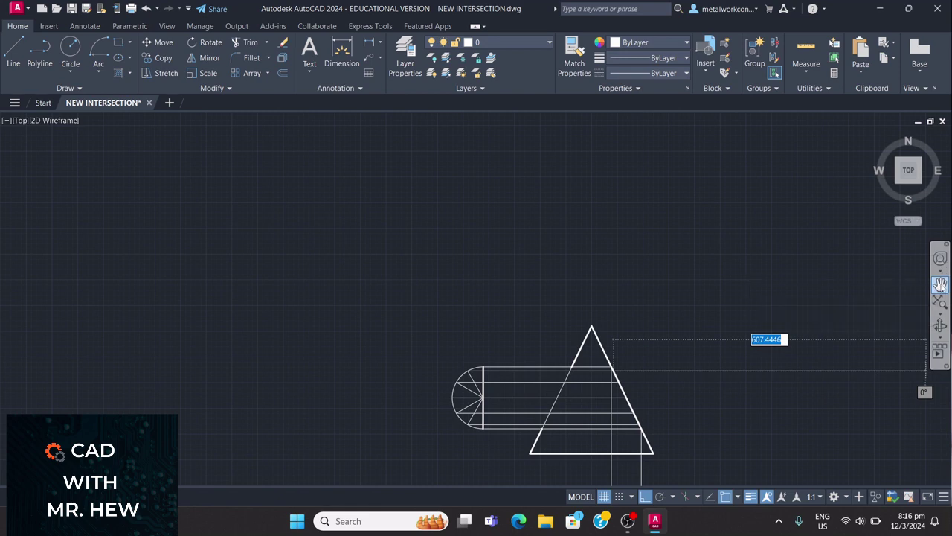
{"action": "left_click", "coordinate": [939, 284]}
{"action": "mouse_move", "coordinate": [803, 338]}
{"action": "left_mouse_down"}
{"action": "mouse_move", "coordinate": [722, 244]}
{"action": "mouse_move", "coordinate": [727, 158]}
{"action": "left_mouse_up"}
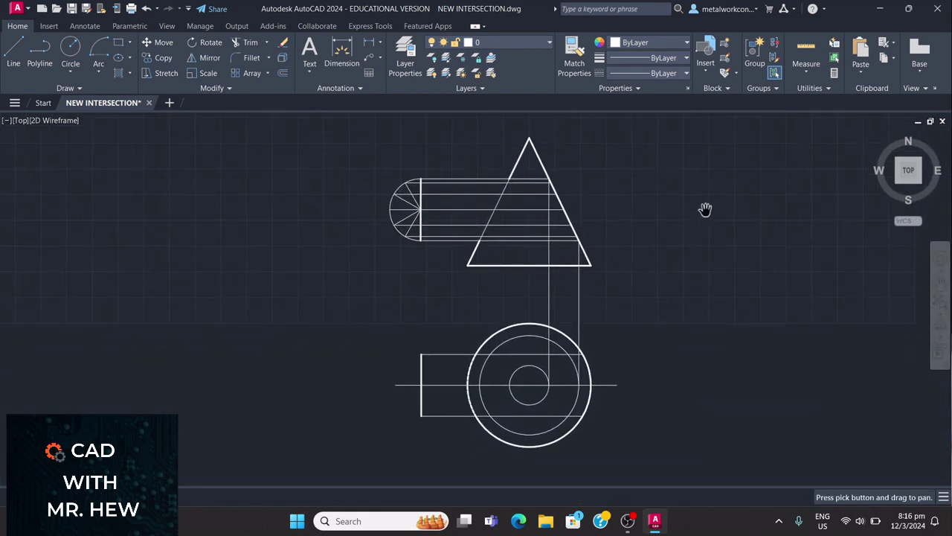
{"action": "key", "text": "Escape"}
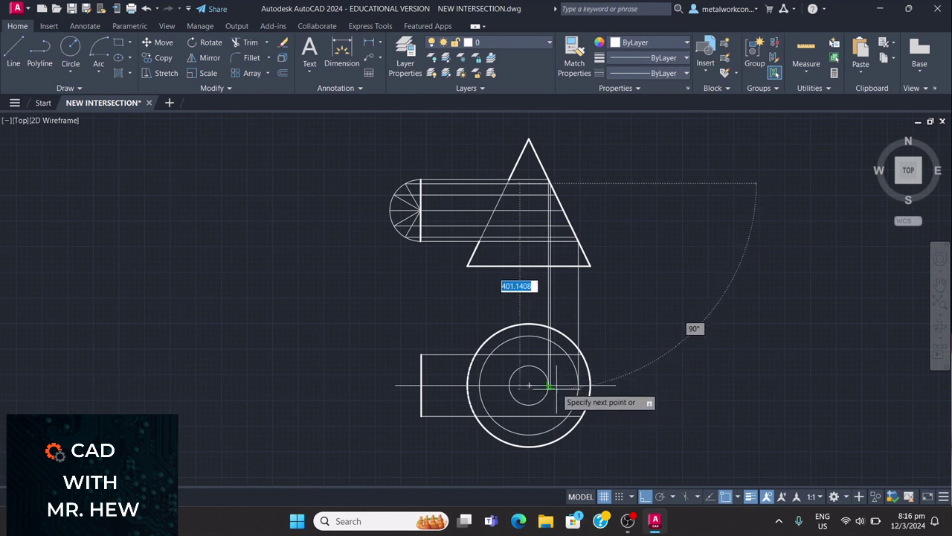
{"action": "scroll", "coordinate": [548, 386], "scroll_direction": "up", "scroll_amount": 2}
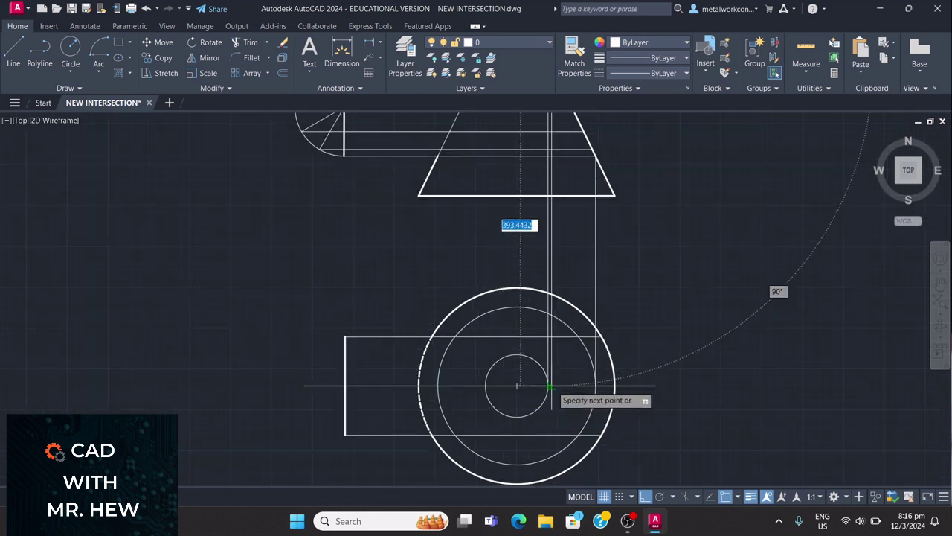
{"action": "left_click", "coordinate": [551, 386]}
{"action": "key", "text": "Escape"}
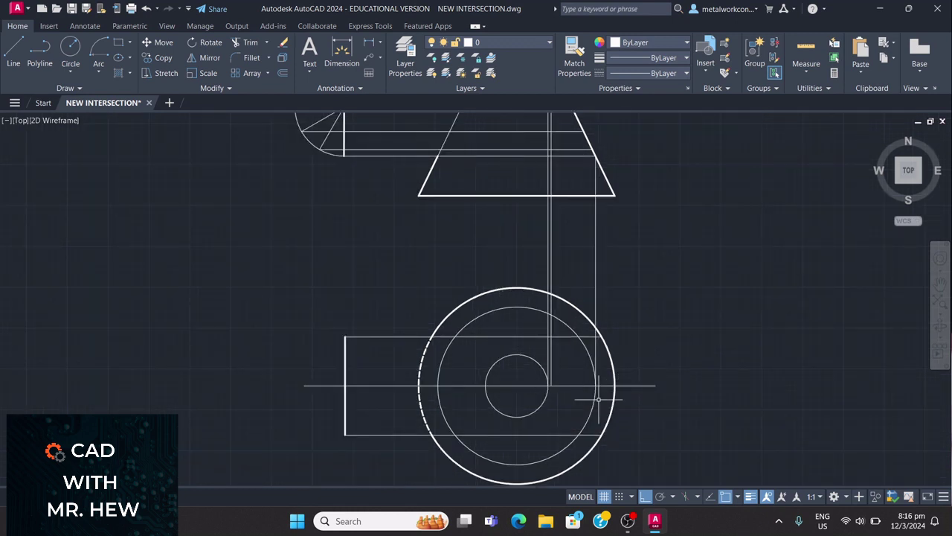
Step: Project the third division line's intersection with the cone's right edge vertically down to the plan view's horizontal centreline
{"action": "scroll", "coordinate": [653, 366], "scroll_direction": "up", "scroll_amount": 3}
{"action": "scroll", "coordinate": [652, 364], "scroll_direction": "down", "scroll_amount": 5}
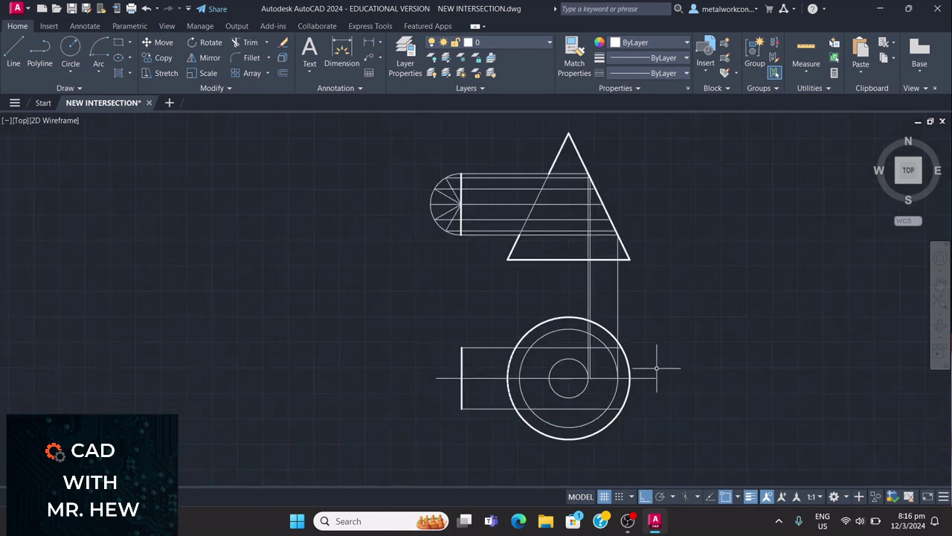
{"action": "left_click", "coordinate": [14, 52]}
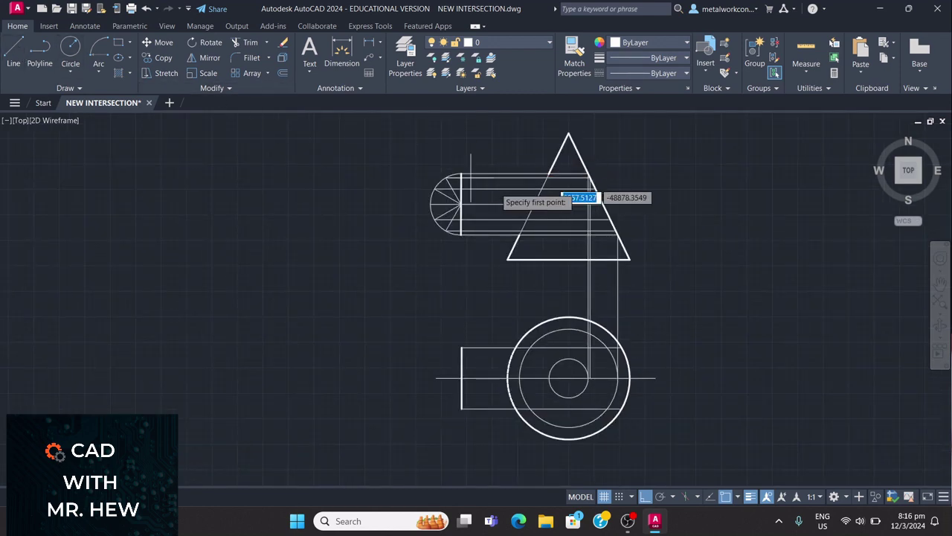
{"action": "scroll", "coordinate": [579, 199], "scroll_direction": "up", "scroll_amount": 4}
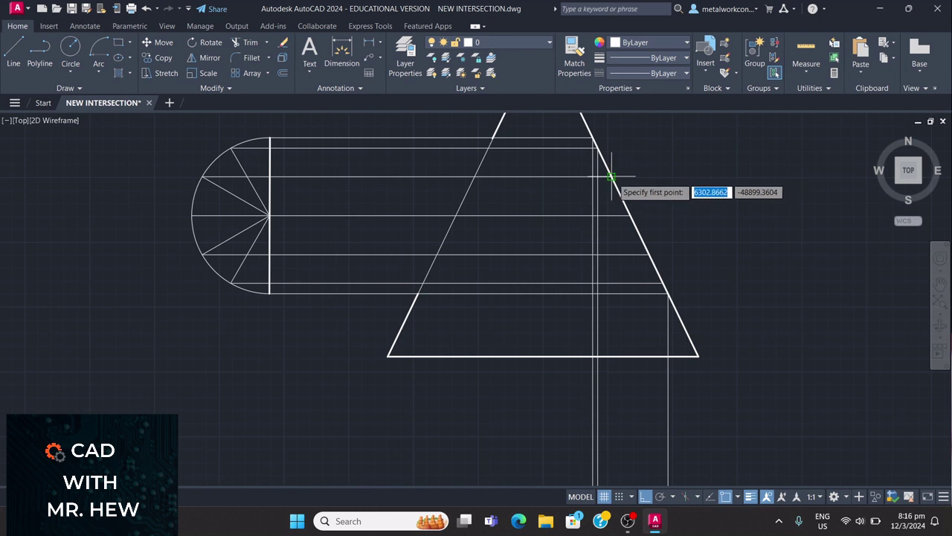
{"action": "left_click", "coordinate": [610, 176]}
{"action": "scroll", "coordinate": [633, 342], "scroll_direction": "down", "scroll_amount": 4}
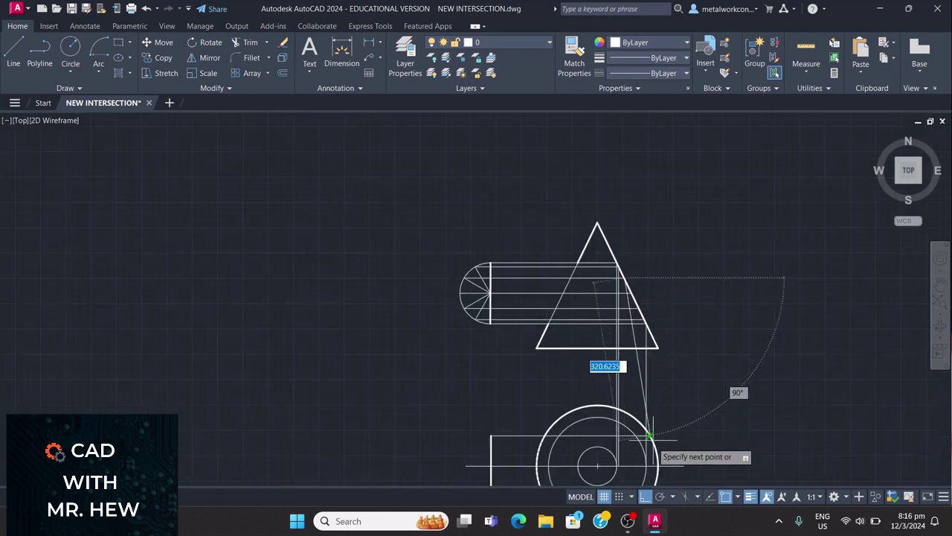
{"action": "left_click", "coordinate": [625, 465]}
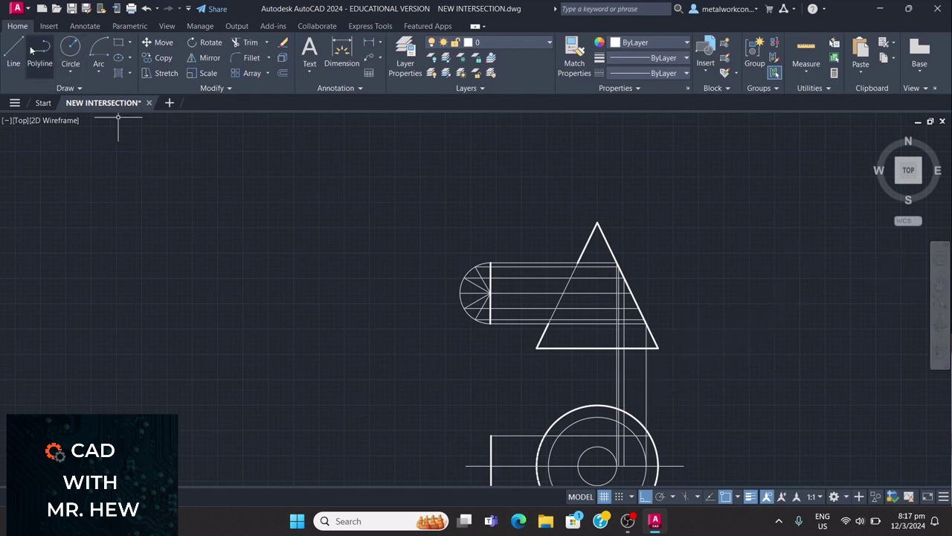
Step: Draw a vertical line from the cylinder's middle line at the cone's right edge down to the plan view's horizontal centreline
{"action": "type", "text": "l"}
{"action": "key", "text": "Return"}
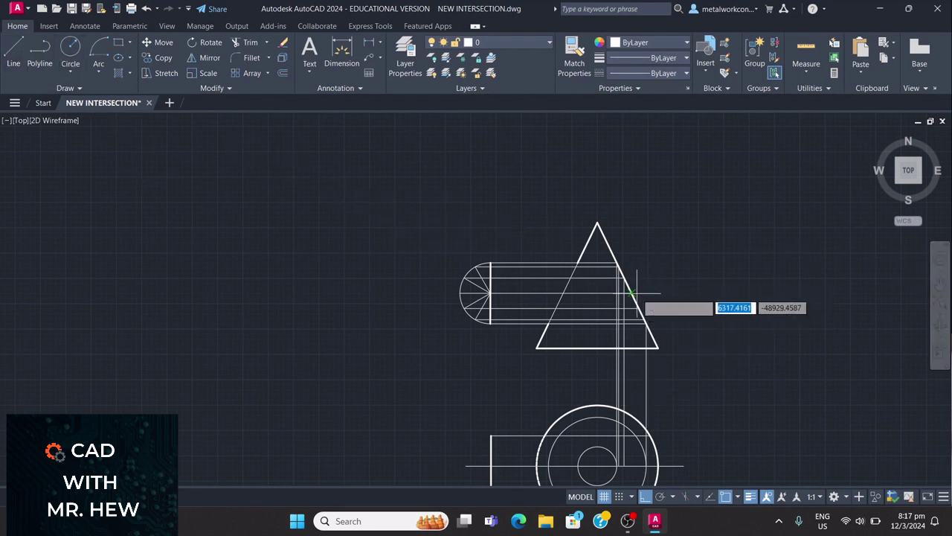
{"action": "left_click", "coordinate": [631, 293]}
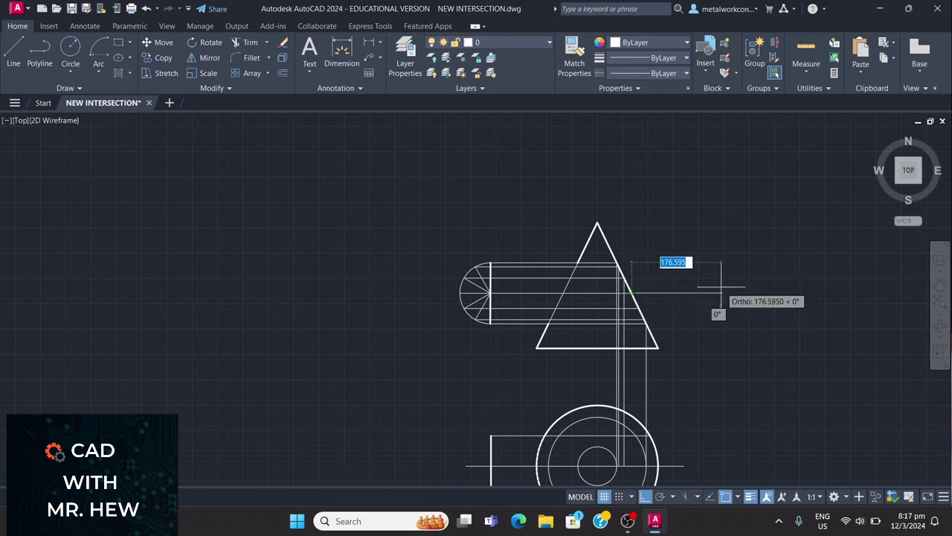
{"action": "left_click", "coordinate": [938, 288]}
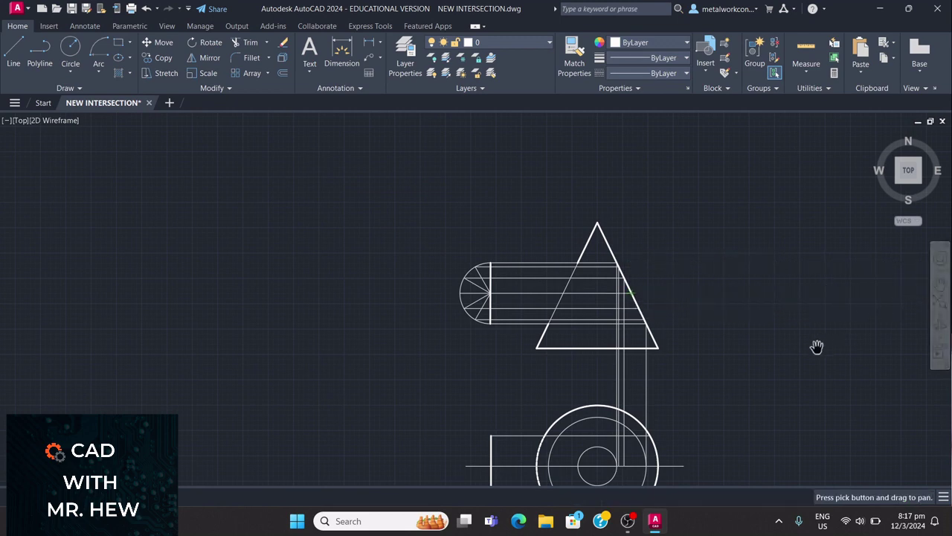
{"action": "scroll", "coordinate": [816, 345], "scroll_direction": "up", "scroll_amount": 4}
{"action": "mouse_move", "coordinate": [717, 364]}
{"action": "left_mouse_down"}
{"action": "mouse_move", "coordinate": [719, 294]}
{"action": "mouse_move", "coordinate": [842, 173]}
{"action": "left_mouse_up"}
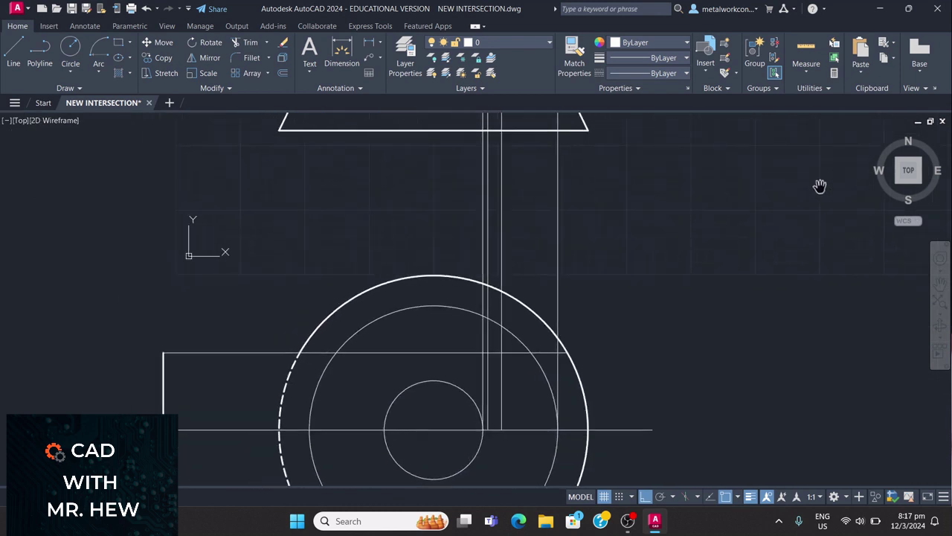
{"action": "key", "text": "Escape"}
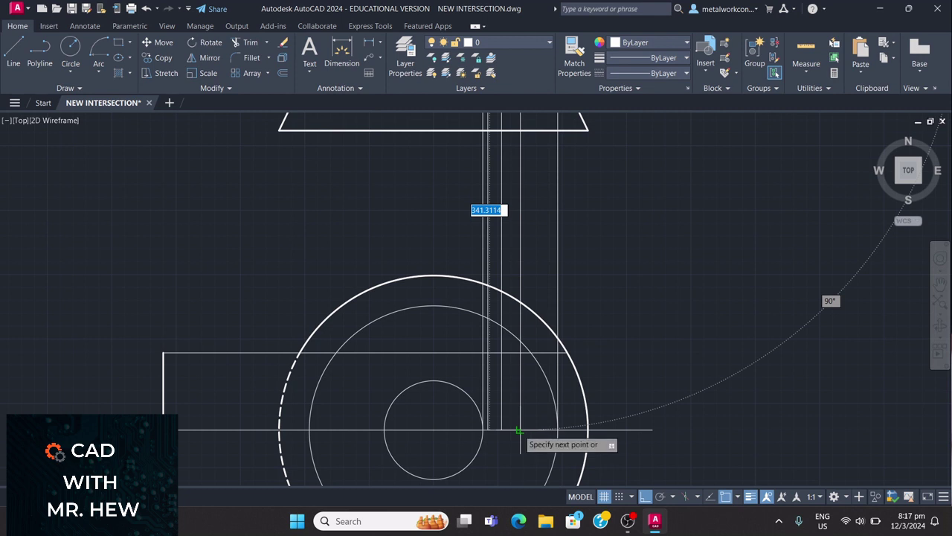
{"action": "left_click", "coordinate": [519, 430]}
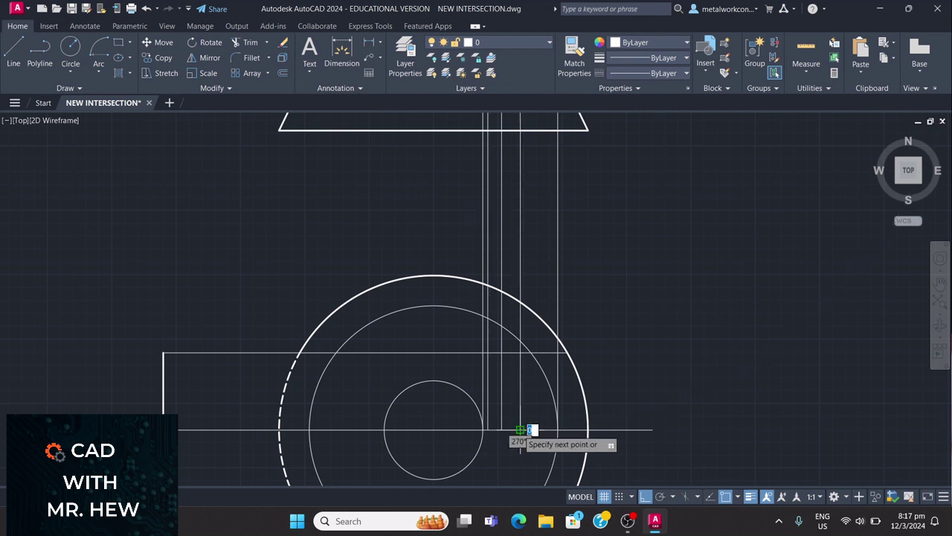
{"action": "key", "text": "Escape"}
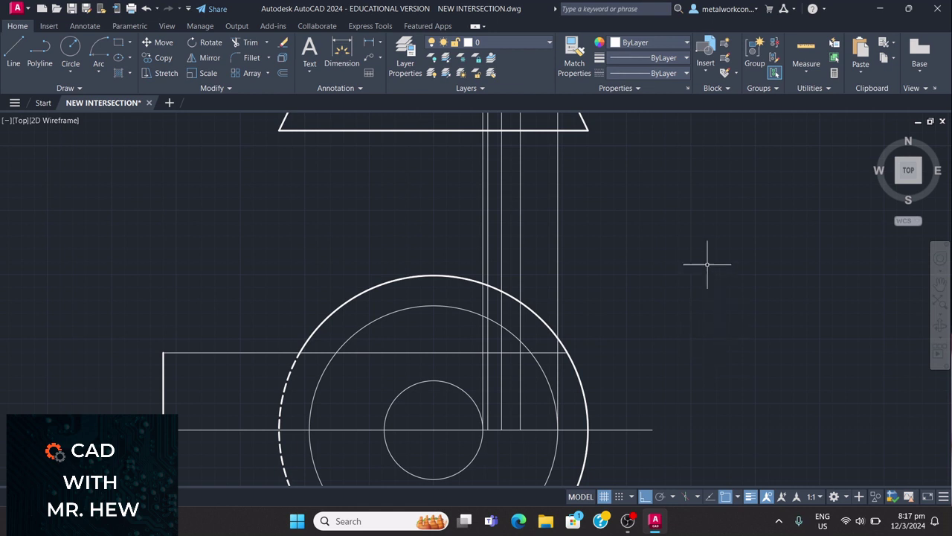
Step: Project the first division line below the cylinder's middle line from the cone's right edge vertically down to the plan centreline
{"action": "scroll", "coordinate": [697, 245], "scroll_direction": "up", "scroll_amount": 2}
{"action": "scroll", "coordinate": [698, 250], "scroll_direction": "down", "scroll_amount": 4}
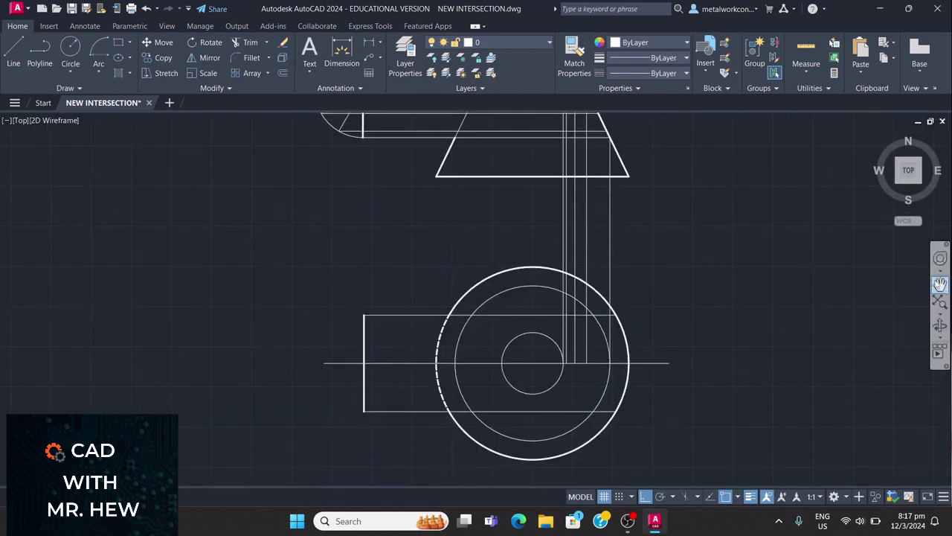
{"action": "left_click", "coordinate": [939, 283]}
{"action": "mouse_move", "coordinate": [764, 211]}
{"action": "left_mouse_down"}
{"action": "mouse_move", "coordinate": [778, 334]}
{"action": "mouse_move", "coordinate": [750, 255]}
{"action": "left_mouse_up"}
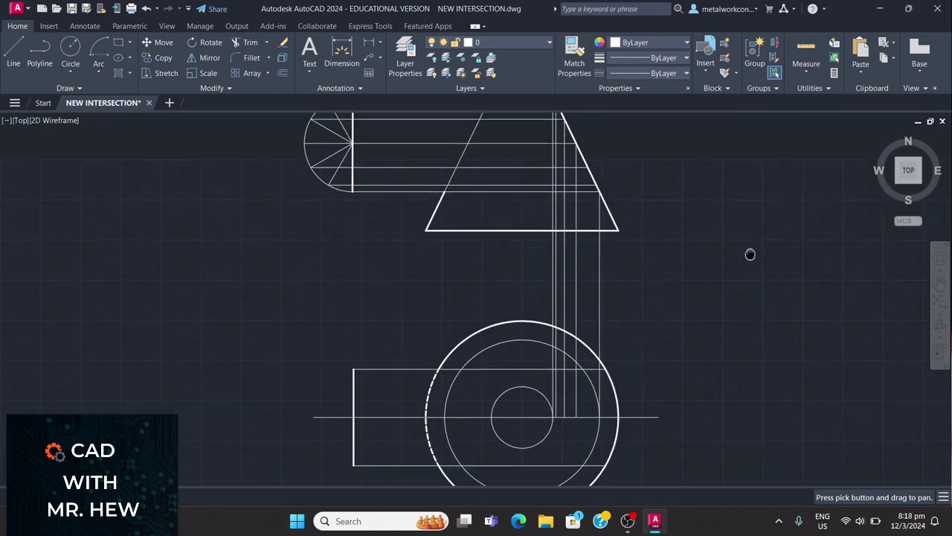
{"action": "key", "text": "Escape"}
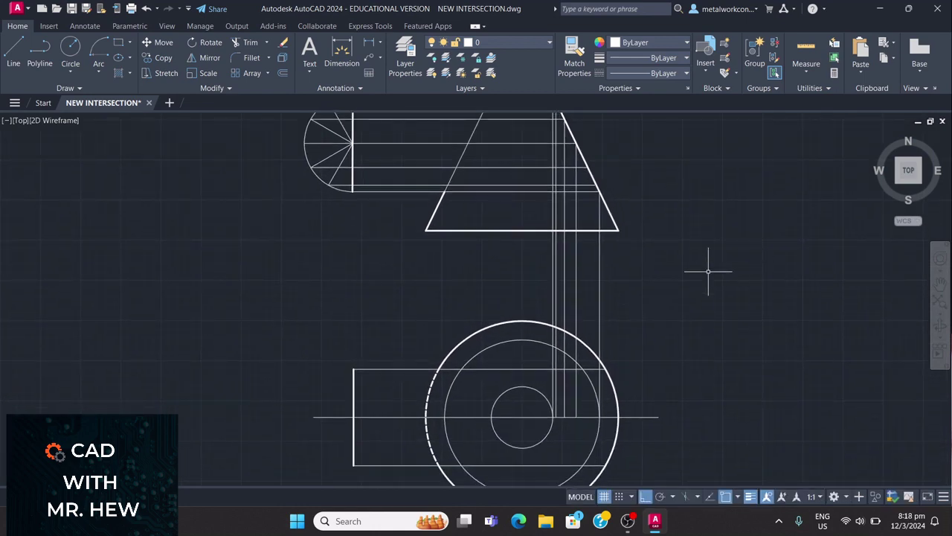
{"action": "left_click", "coordinate": [14, 54]}
{"action": "left_click", "coordinate": [587, 145]}
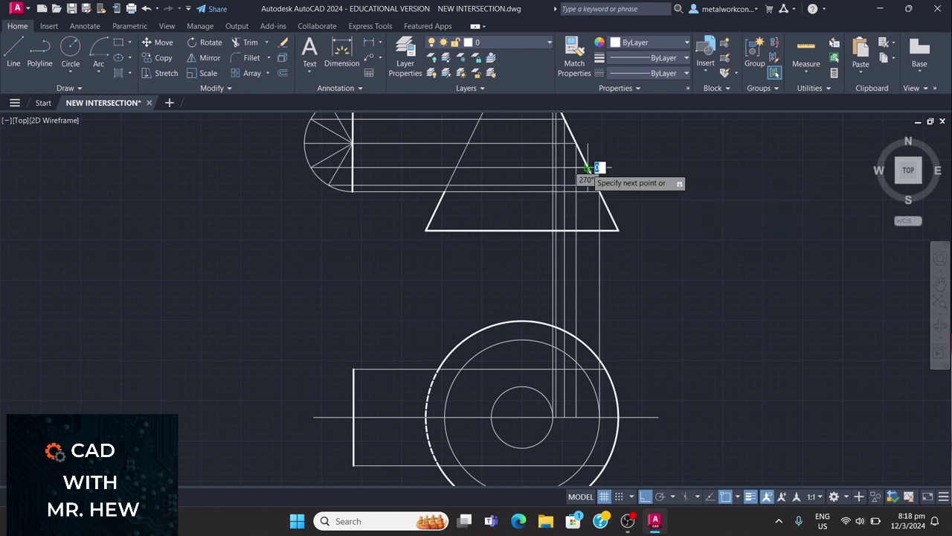
{"action": "left_click", "coordinate": [588, 419]}
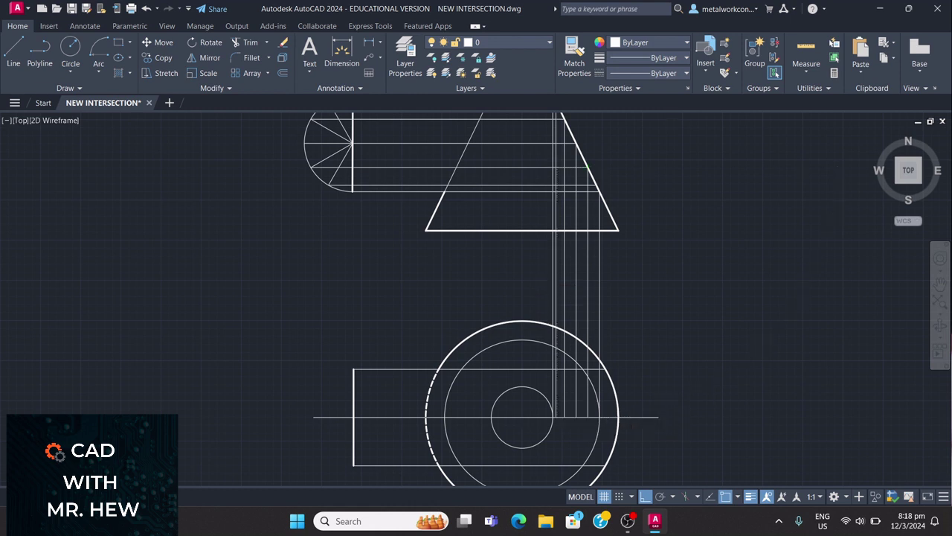
{"action": "key", "text": "Return"}
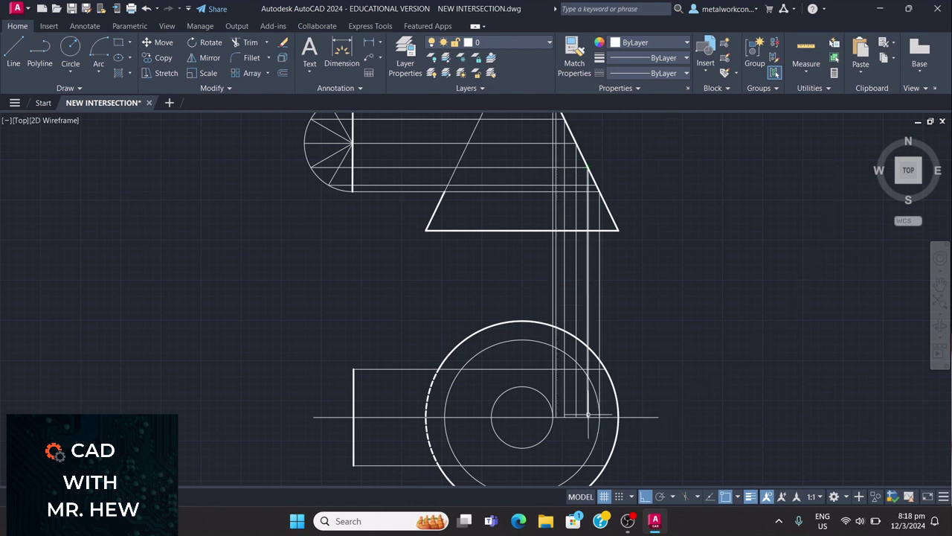
Step: Draw a vertical projection line from the division line just above the cylinder's bottom line, at the cone's right edge, to the plan centreline
{"action": "scroll", "coordinate": [688, 245], "scroll_direction": "up", "scroll_amount": 4}
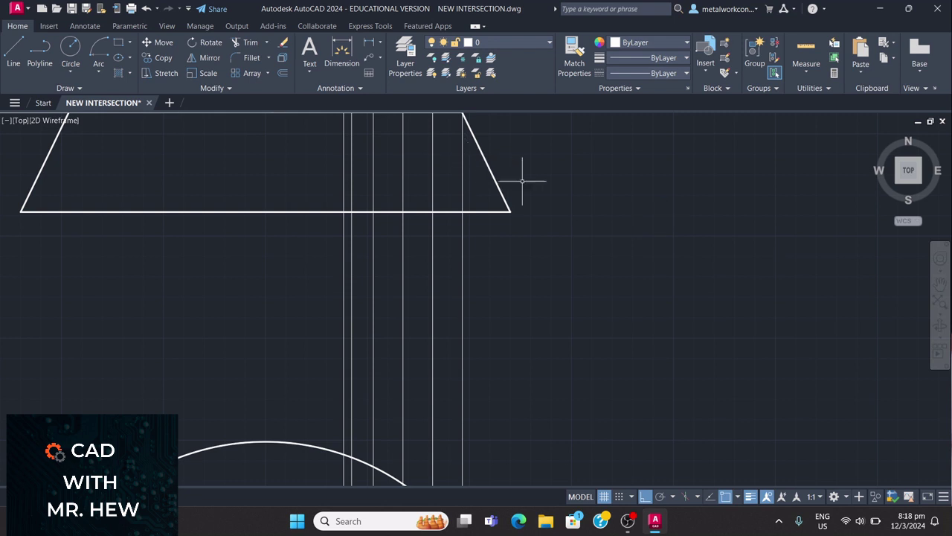
{"action": "middle_click_drag", "start_coordinate": [747, 225], "coordinate": [822, 340]}
{"action": "left_click", "coordinate": [18, 46]}
{"action": "left_click", "coordinate": [530, 213]}
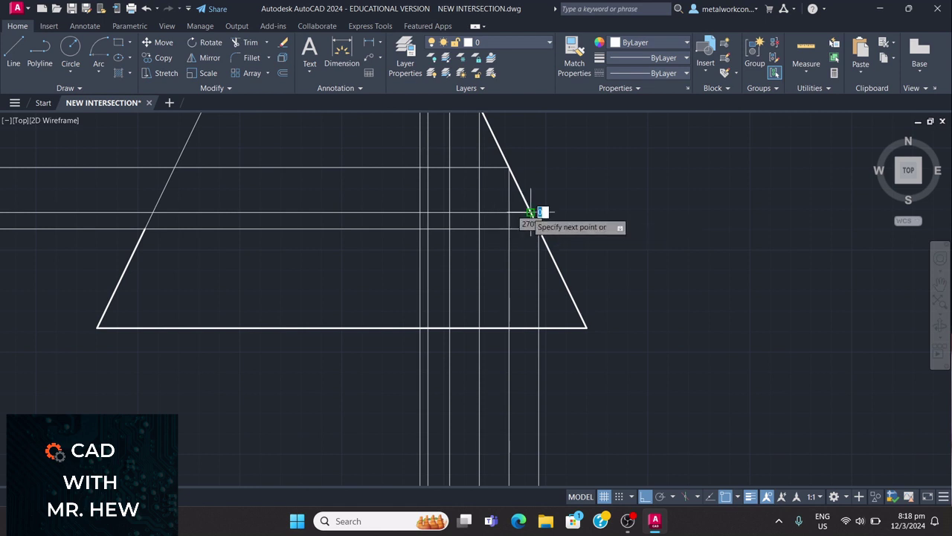
{"action": "scroll", "coordinate": [536, 238], "scroll_direction": "down", "scroll_amount": 4}
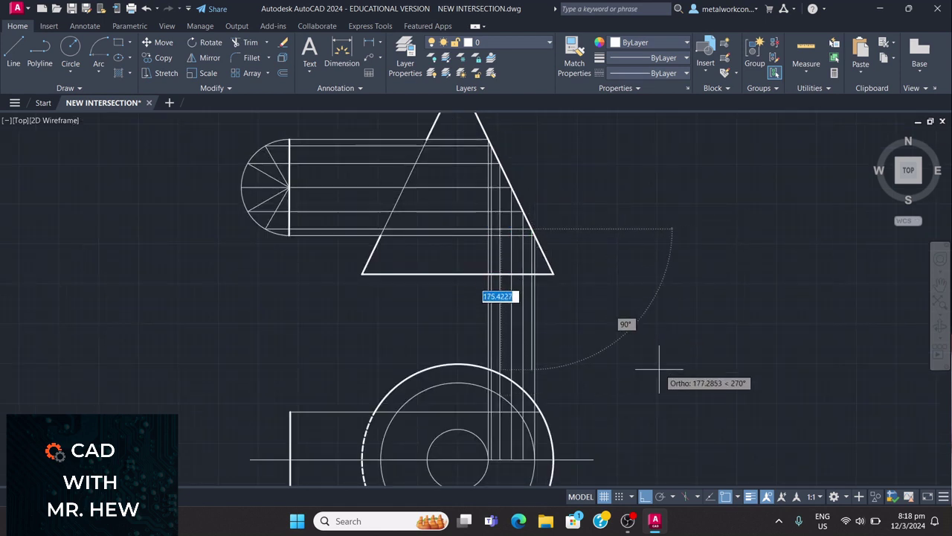
{"action": "scroll", "coordinate": [655, 370], "scroll_direction": "up", "scroll_amount": 2}
{"action": "left_click", "coordinate": [942, 292]}
{"action": "mouse_move", "coordinate": [765, 338]}
{"action": "left_mouse_down"}
{"action": "mouse_move", "coordinate": [816, 184]}
{"action": "mouse_move", "coordinate": [837, 155]}
{"action": "left_mouse_up"}
{"action": "key", "text": "Escape"}
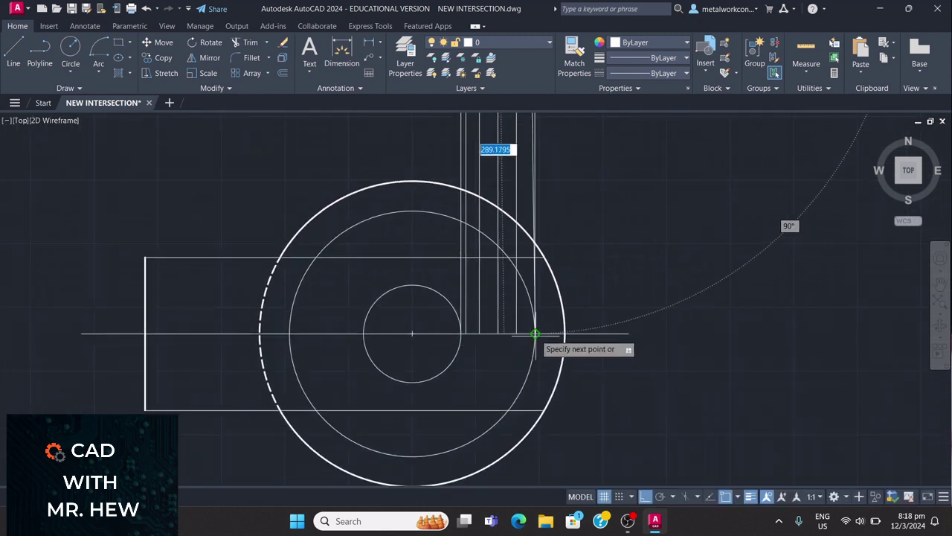
{"action": "left_click", "coordinate": [530, 335]}
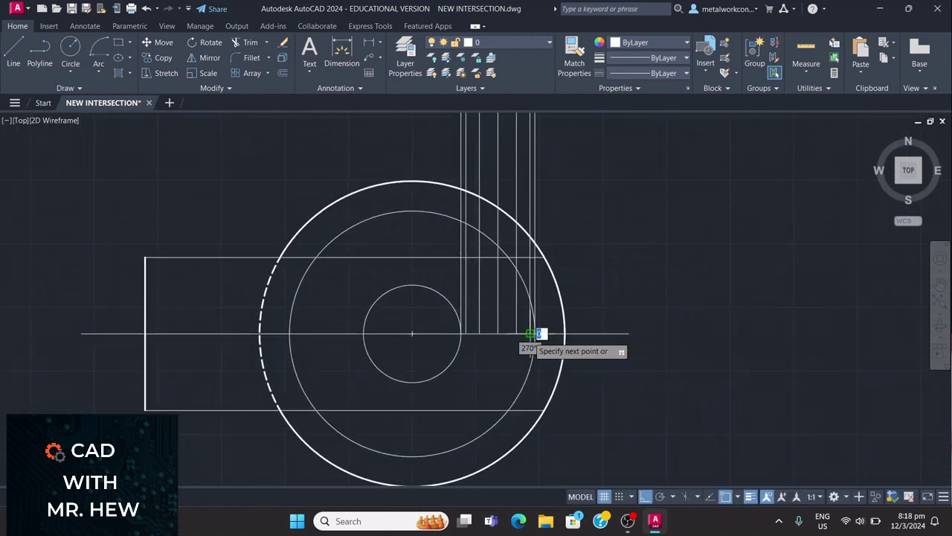
{"action": "key", "text": "Escape"}
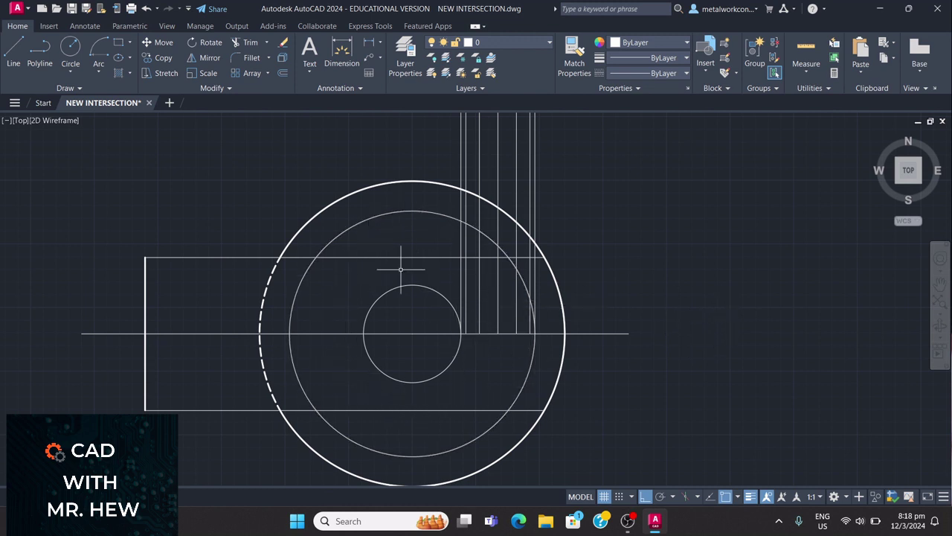
Step: Draw a circle centred on the cone's plan-view centre, passing through the foot of the second-innermost vertical projection line
{"action": "left_click", "coordinate": [70, 51]}
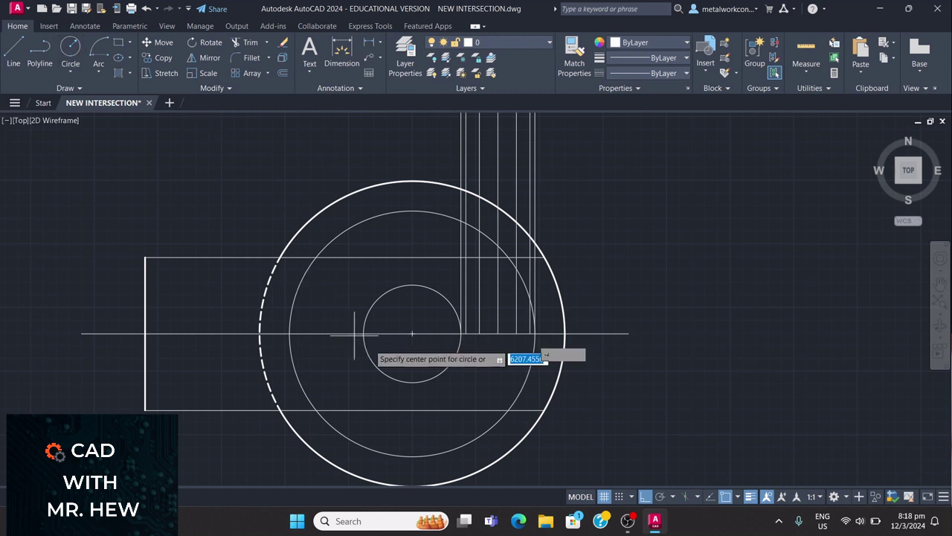
{"action": "left_click", "coordinate": [412, 333]}
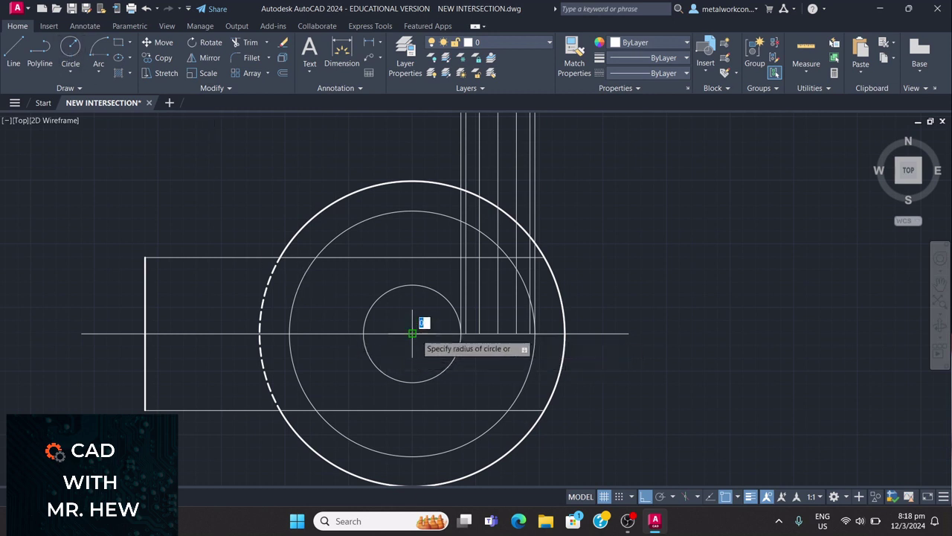
{"action": "left_click", "coordinate": [467, 335]}
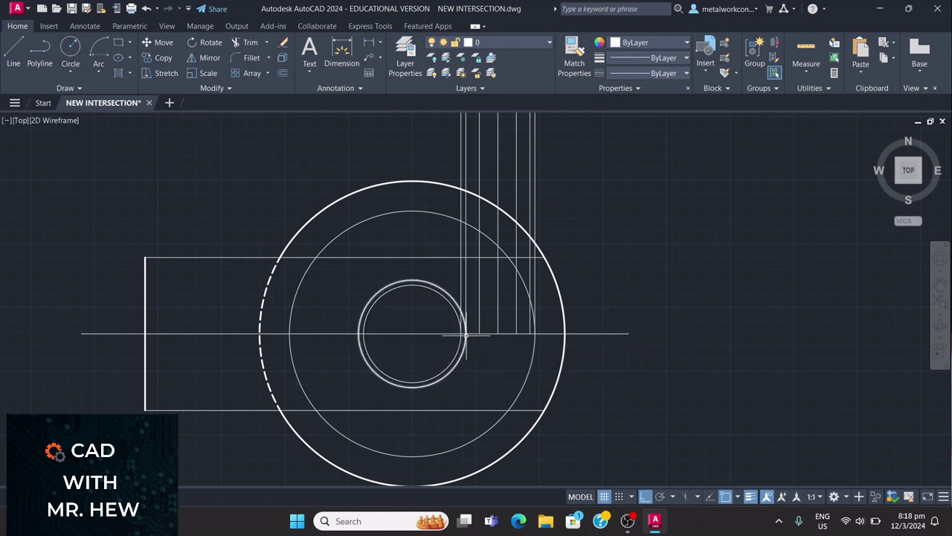
Step: Draw a concentric circle from the plan-view centre out to where the third projection line meets the horizontal centreline
{"action": "key", "text": "Return"}
{"action": "key", "text": "Return"}
{"action": "left_click", "coordinate": [412, 333]}
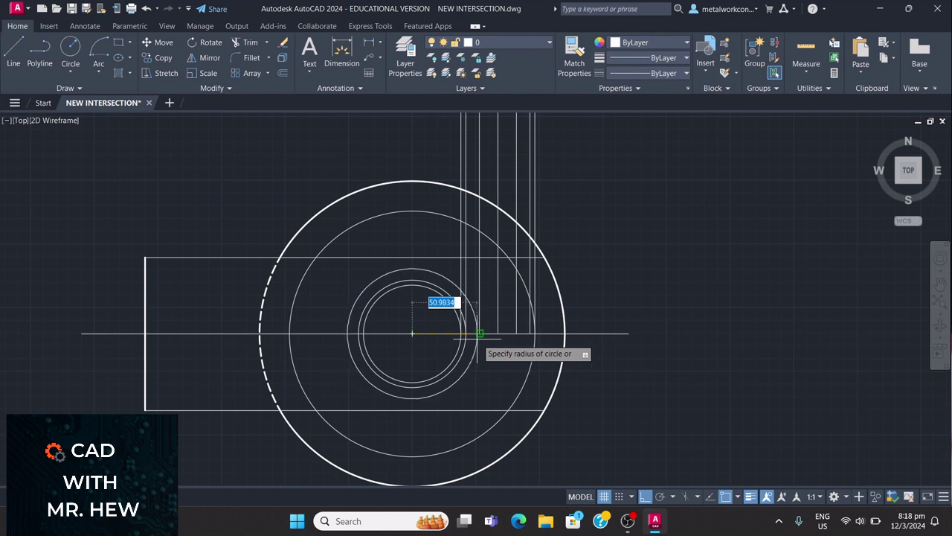
{"action": "left_click", "coordinate": [480, 333]}
Step: Add a concentric plan-view circle whose radius reaches the foot of the fourth, middle projection line on the centreline
{"action": "key", "text": "Return"}
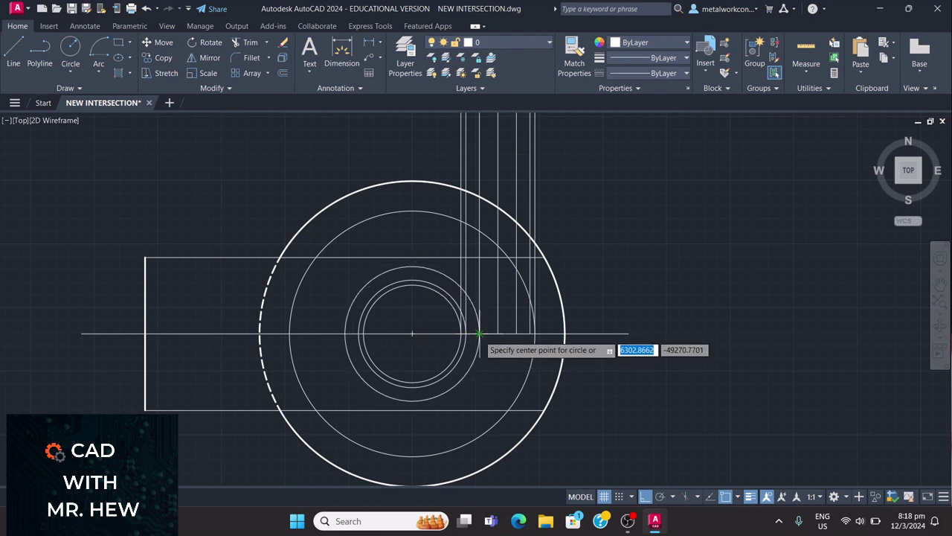
{"action": "key", "text": "Return"}
{"action": "key", "text": "Escape"}
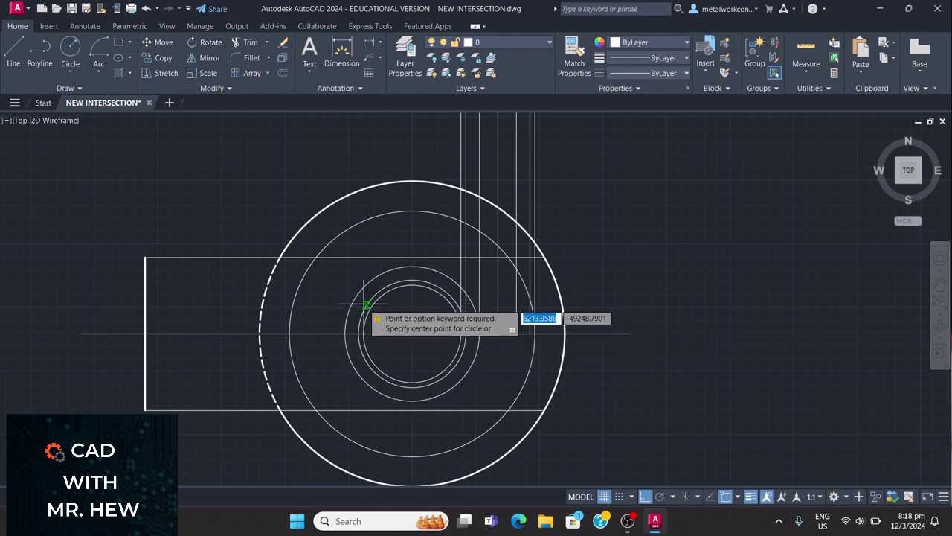
{"action": "key", "text": "Return"}
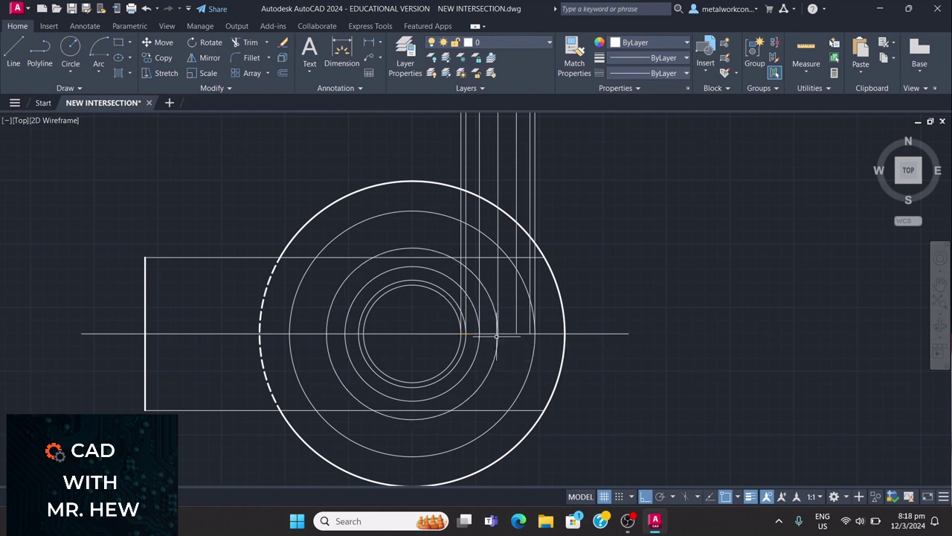
Step: Draw a concentric circle from the plan-view centre through the foot of the fifth projection line on the centreline
{"action": "key", "text": "Return"}
{"action": "key", "text": "Return"}
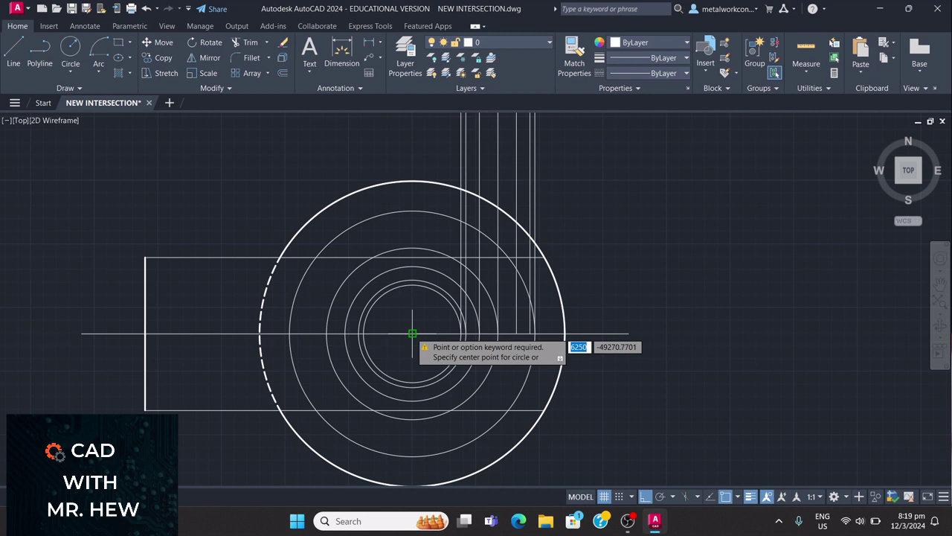
{"action": "key", "text": "Escape"}
{"action": "key", "text": "Return"}
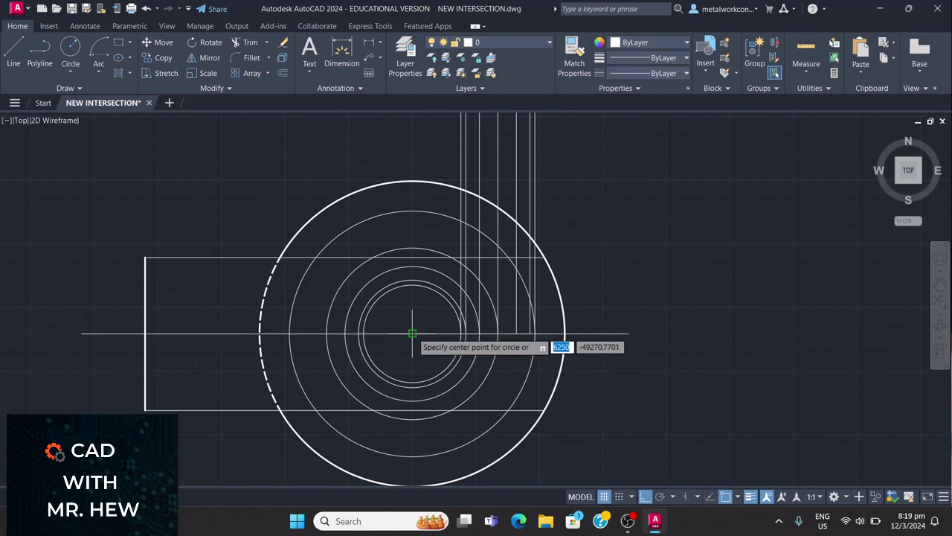
{"action": "key", "text": "Escape"}
{"action": "key", "text": "Return"}
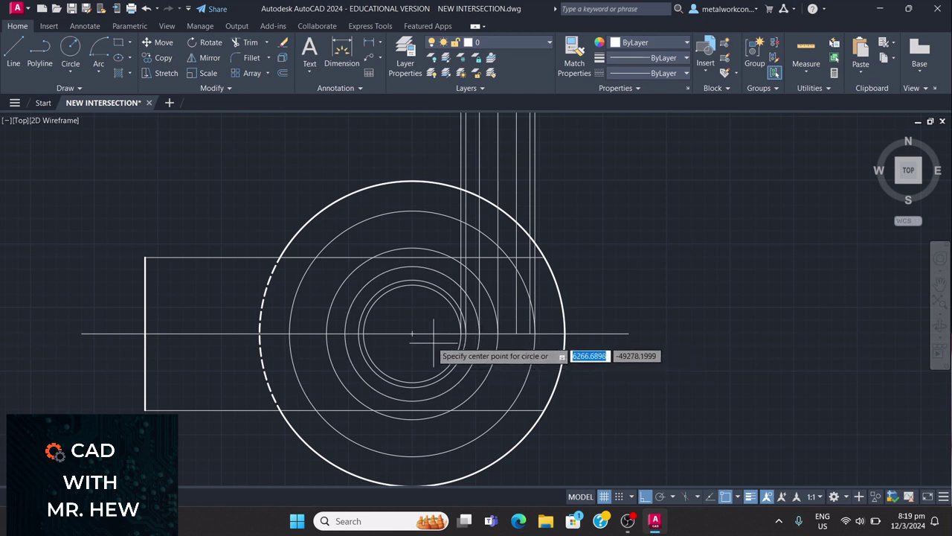
{"action": "left_click", "coordinate": [412, 334]}
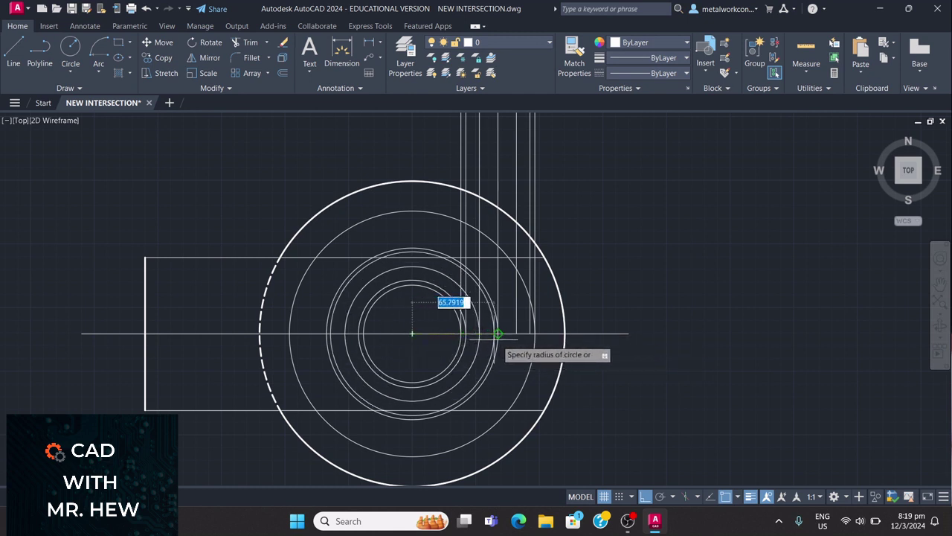
{"action": "left_click", "coordinate": [518, 334]}
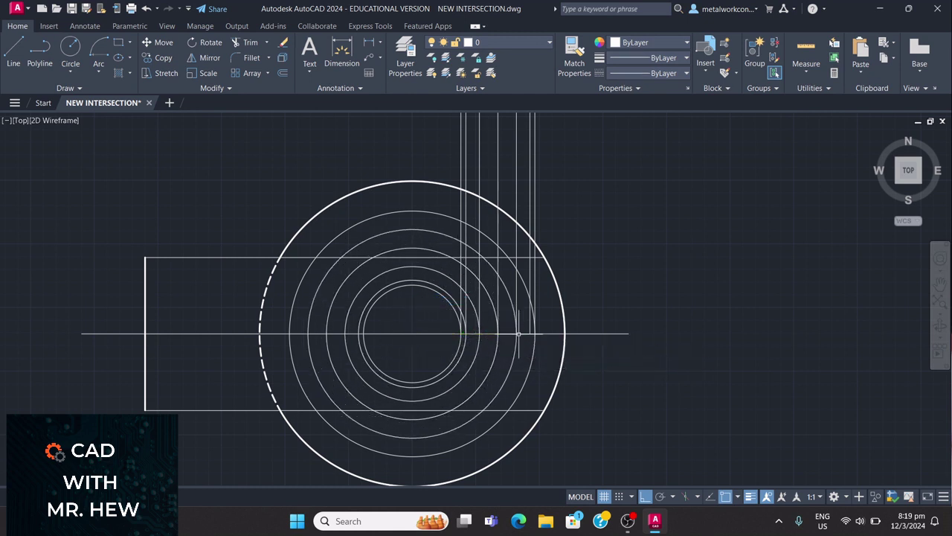
{"action": "key", "text": "Return"}
{"action": "key", "text": "Escape"}
Step: Examine the vertical projection lines running from the cone's sloping edge down to the plan-view circles
{"action": "mouse_move", "coordinate": [581, 169]}
{"action": "left_mouse_down"}
{"action": "mouse_move", "coordinate": [454, 158]}
{"action": "mouse_move", "coordinate": [472, 166]}
{"action": "left_mouse_up"}
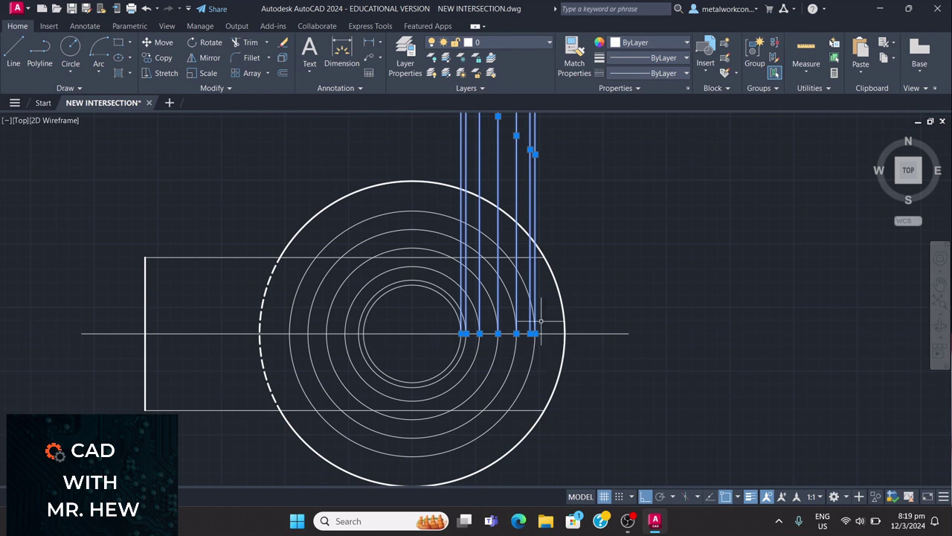
{"action": "scroll", "coordinate": [611, 191], "scroll_direction": "down", "scroll_amount": 2}
{"action": "scroll", "coordinate": [612, 191], "scroll_direction": "up", "scroll_amount": 8}
{"action": "scroll", "coordinate": [610, 189], "scroll_direction": "down", "scroll_amount": 12}
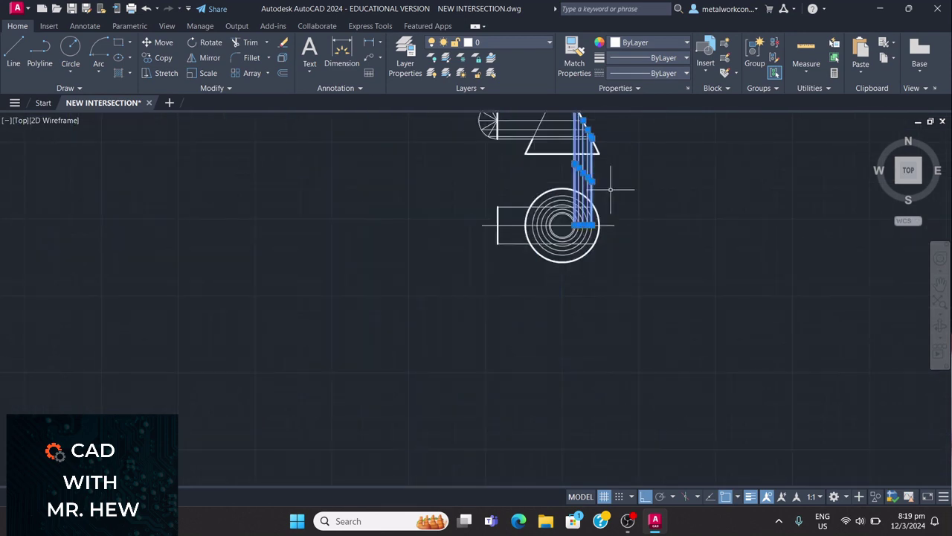
{"action": "left_click", "coordinate": [941, 286]}
{"action": "left_click_drag", "start_coordinate": [735, 192], "coordinate": [729, 311]}
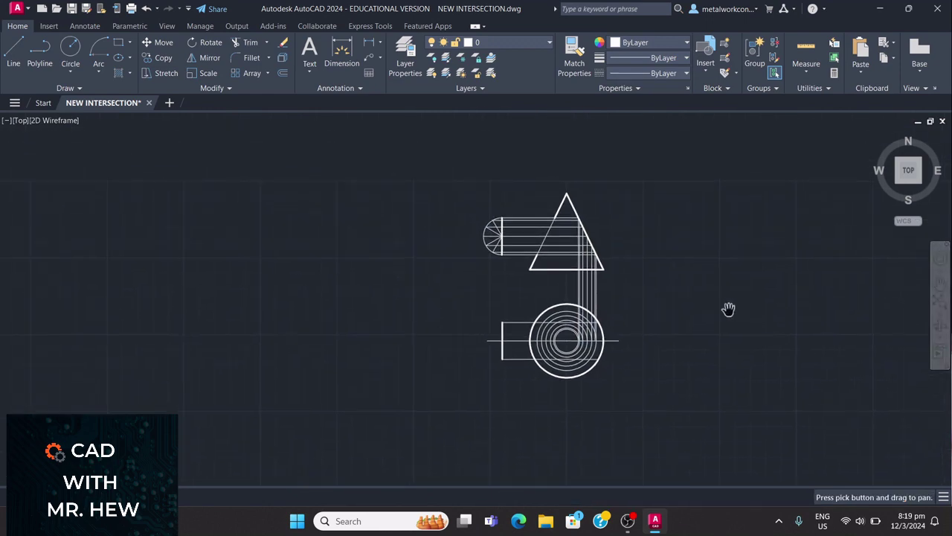
{"action": "scroll", "coordinate": [729, 311], "scroll_direction": "up", "scroll_amount": 4}
{"action": "mouse_move", "coordinate": [509, 241]}
{"action": "left_mouse_down"}
{"action": "mouse_move", "coordinate": [769, 317]}
{"action": "mouse_move", "coordinate": [770, 303]}
{"action": "left_mouse_up"}
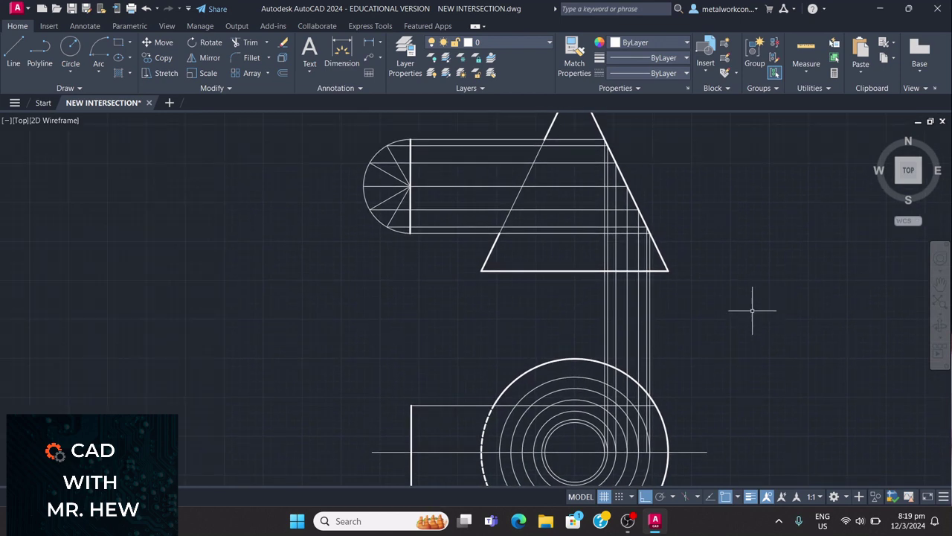
Step: Draw a concentric circle from the plan-view centre to the foot of the sixth projection line, just inside the outermost projected circle
{"action": "left_click", "coordinate": [940, 285]}
{"action": "left_click_drag", "start_coordinate": [774, 335], "coordinate": [753, 251]}
{"action": "scroll", "coordinate": [733, 270], "scroll_direction": "up", "scroll_amount": 6}
{"action": "left_click_drag", "start_coordinate": [619, 355], "coordinate": [857, 173]}
{"action": "left_click_drag", "start_coordinate": [782, 310], "coordinate": [846, 268]}
{"action": "key", "text": "Escape"}
{"action": "left_click", "coordinate": [610, 395]}
{"action": "key", "text": "Escape"}
{"action": "left_click", "coordinate": [603, 392]}
{"action": "key", "text": "Delete"}
{"action": "left_click", "coordinate": [70, 49]}
{"action": "left_click", "coordinate": [311, 413]}
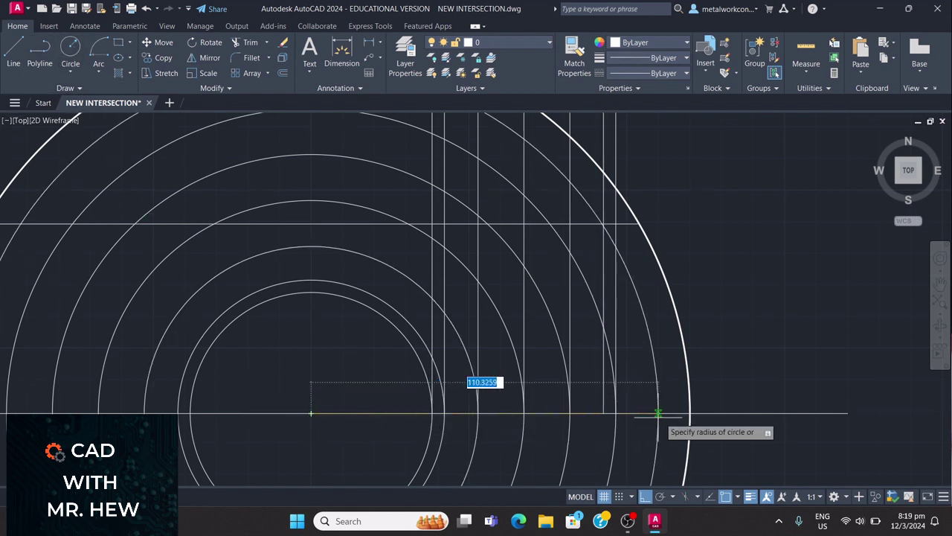
{"action": "left_click", "coordinate": [604, 413]}
{"action": "key", "text": "Return"}
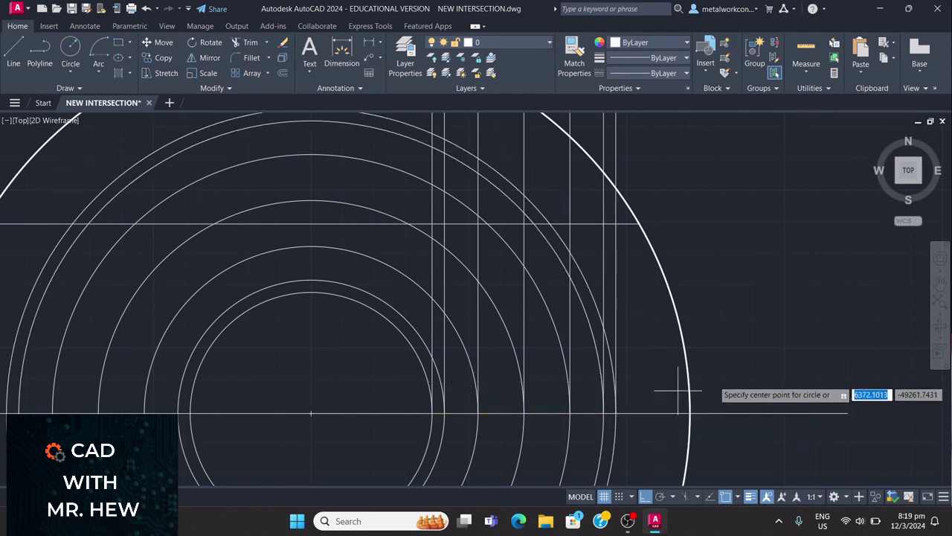
{"action": "scroll", "coordinate": [749, 368], "scroll_direction": "down", "scroll_amount": 5}
{"action": "scroll", "coordinate": [756, 313], "scroll_direction": "down", "scroll_amount": 2}
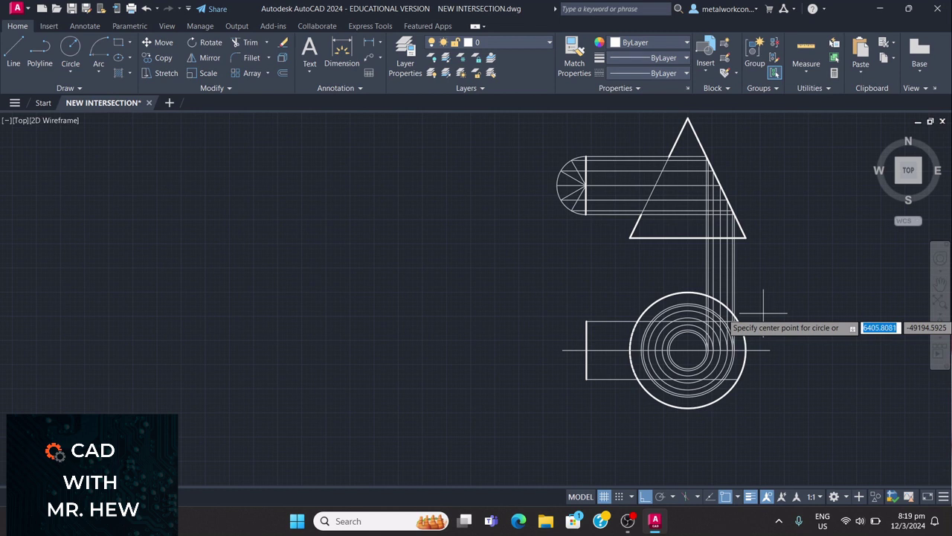
{"action": "key", "text": "Escape"}
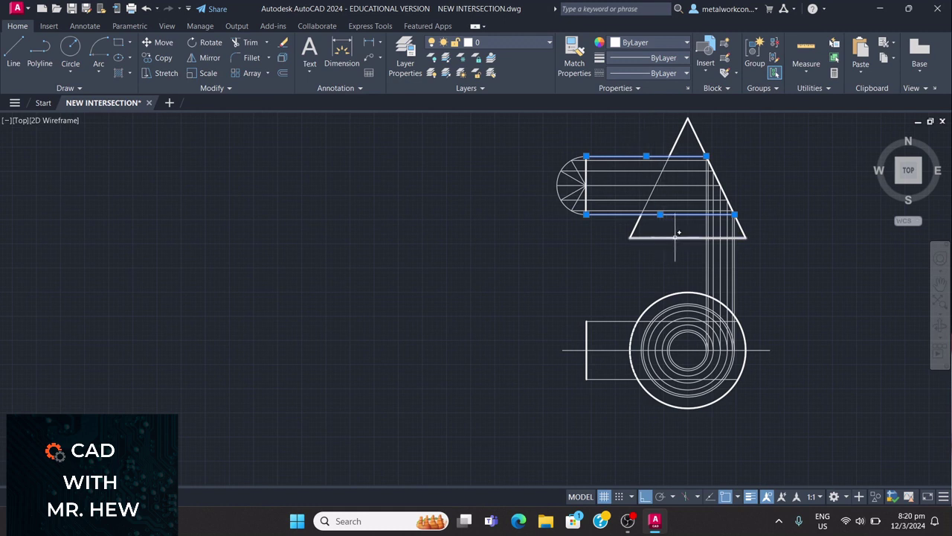
Step: Draw a Center, Start, End semicircular arc on the plan view's cylinder end, centred on the end line's midpoint and spanning its endpoints
{"action": "key", "text": "Escape"}
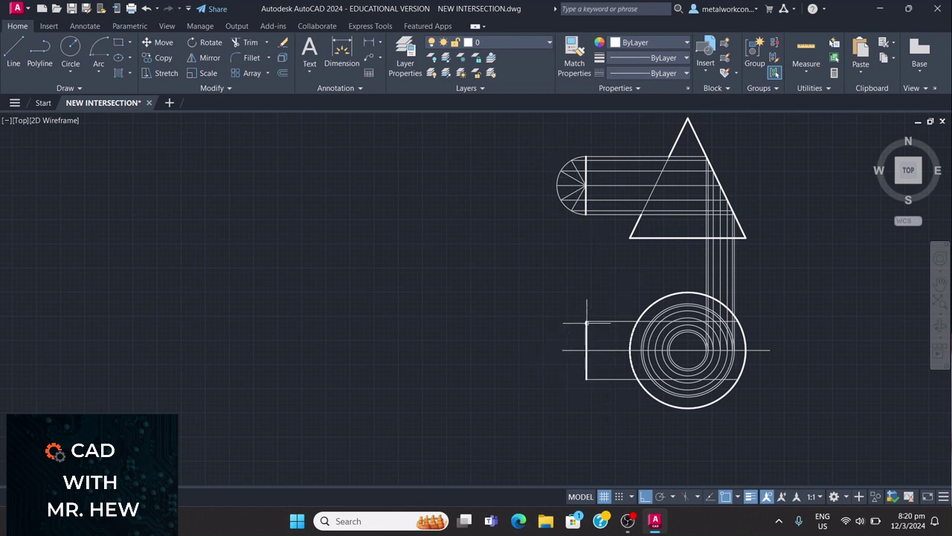
{"action": "left_click", "coordinate": [98, 71]}
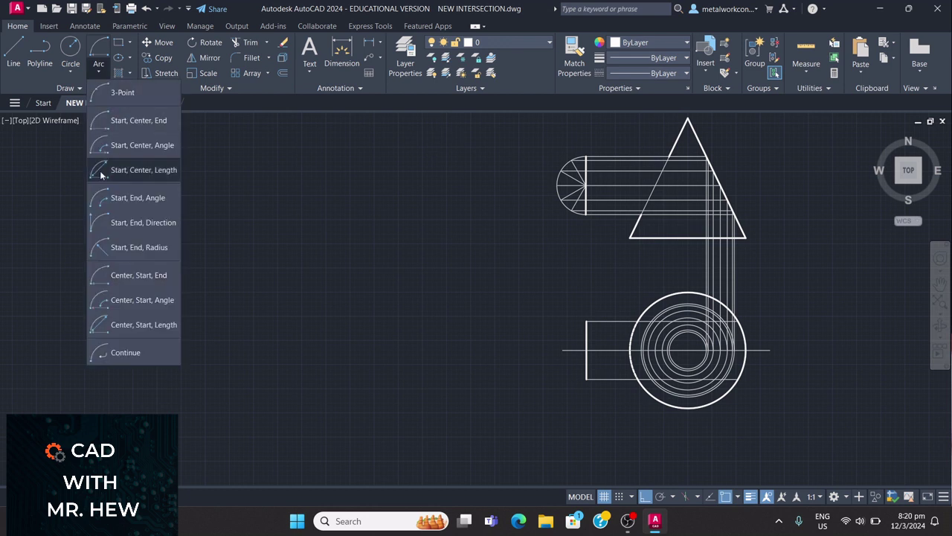
{"action": "left_click", "coordinate": [123, 273]}
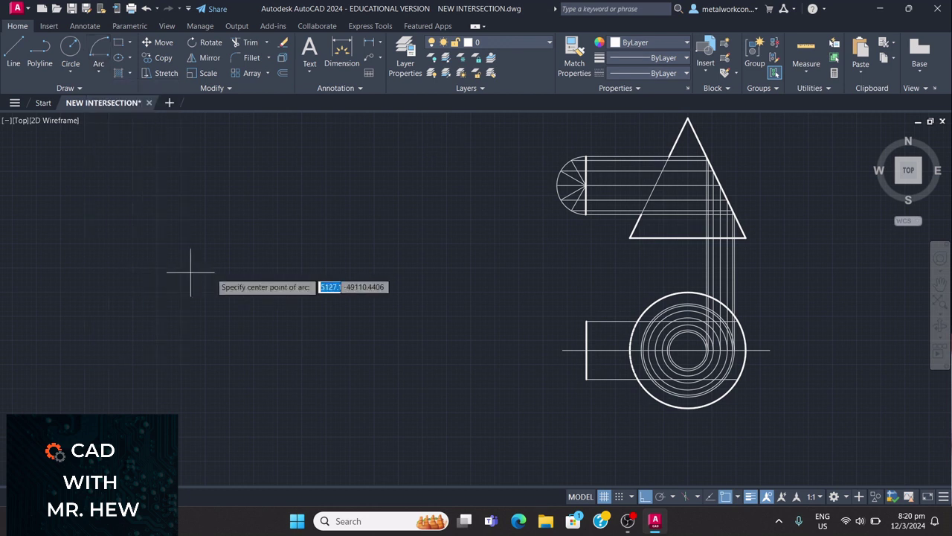
{"action": "left_click", "coordinate": [586, 350]}
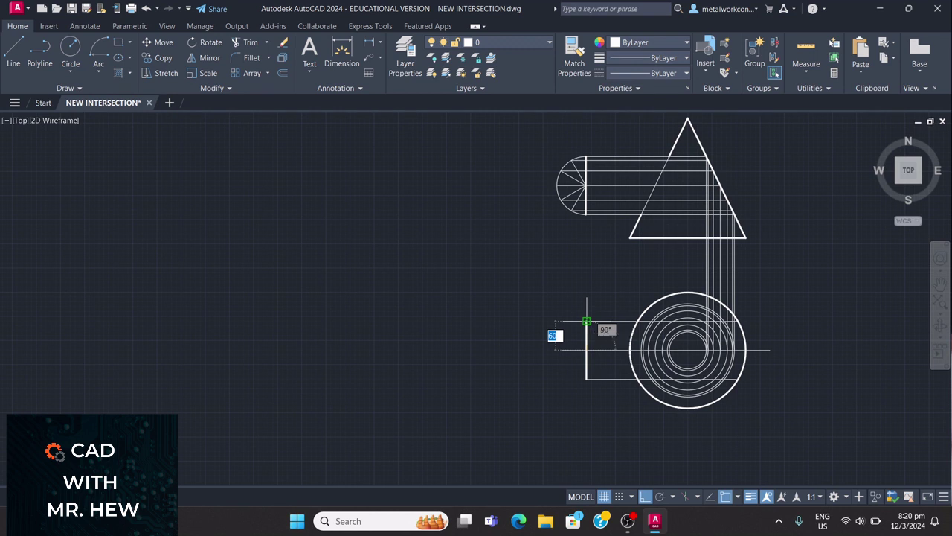
{"action": "left_click", "coordinate": [586, 321]}
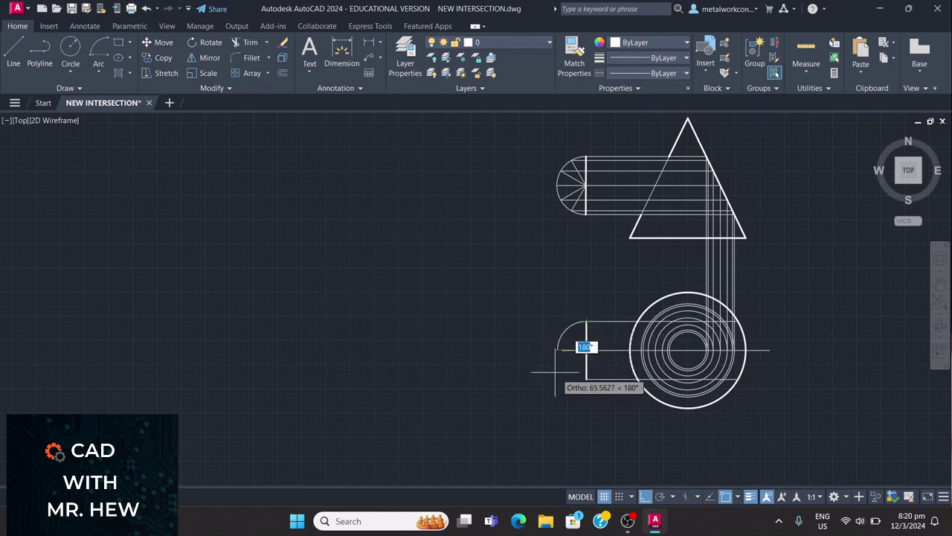
{"action": "left_click", "coordinate": [586, 377]}
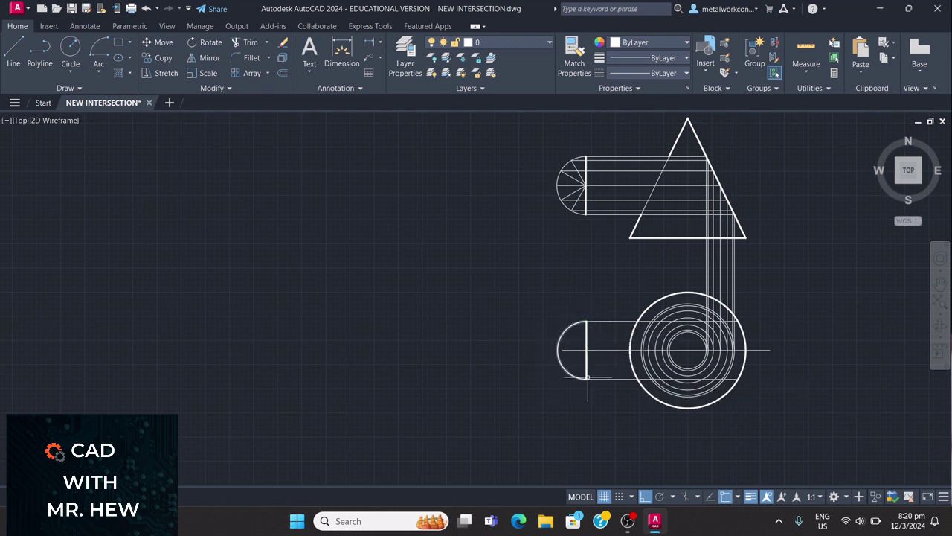
{"action": "key", "text": "Return"}
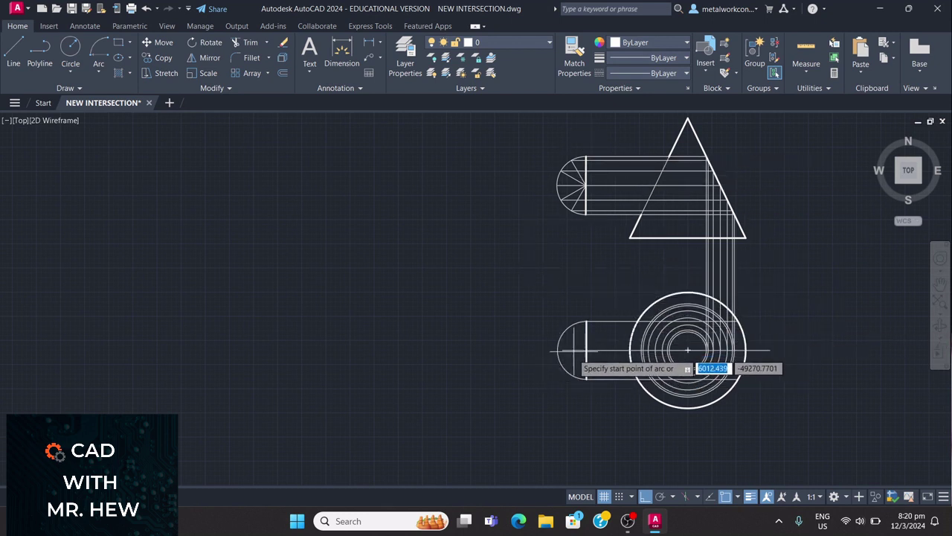
{"action": "key", "text": "Escape"}
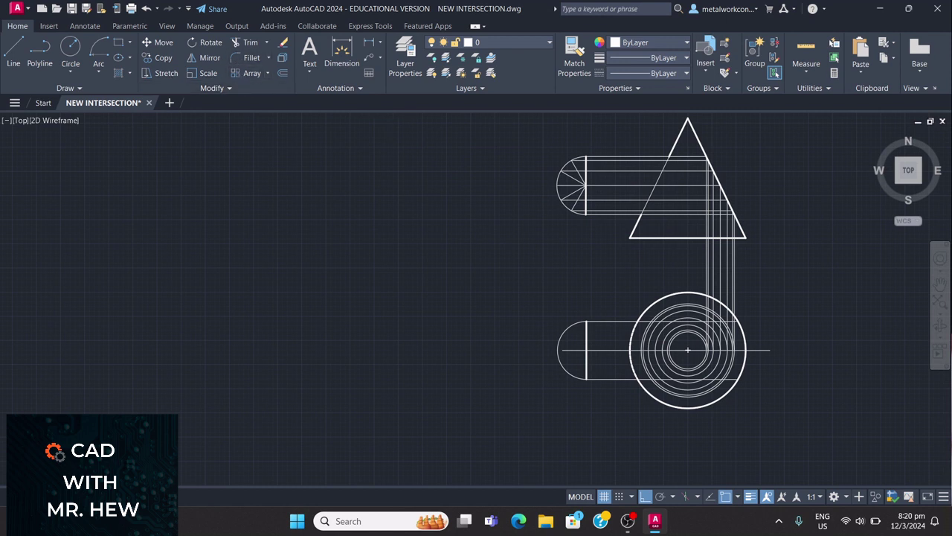
{"action": "key", "text": "Return"}
{"action": "key", "text": "Escape"}
{"action": "type", "text": "3do"}
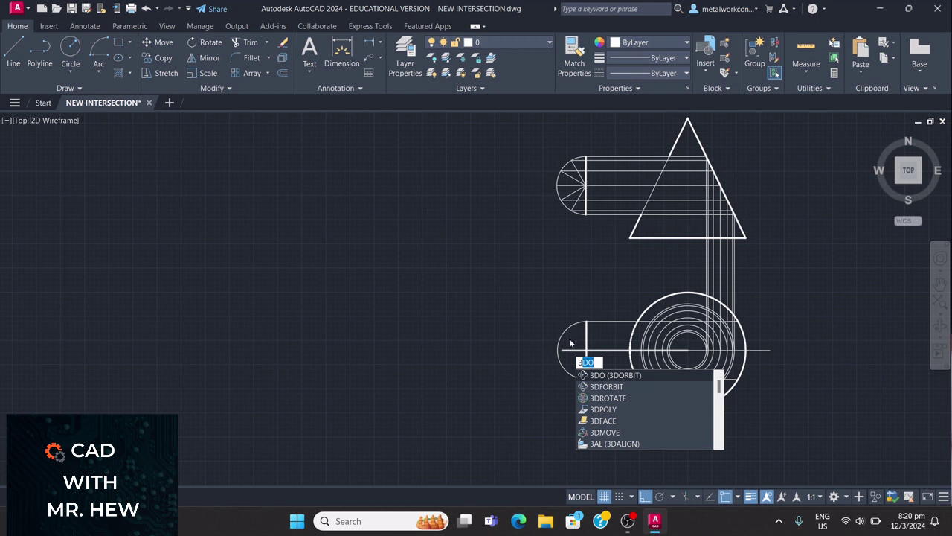
{"action": "key", "text": "Escape"}
Step: Extend the plan view's horizontal centreline to the semicircular arc at the cylinder's end
{"action": "type", "text": "e"}
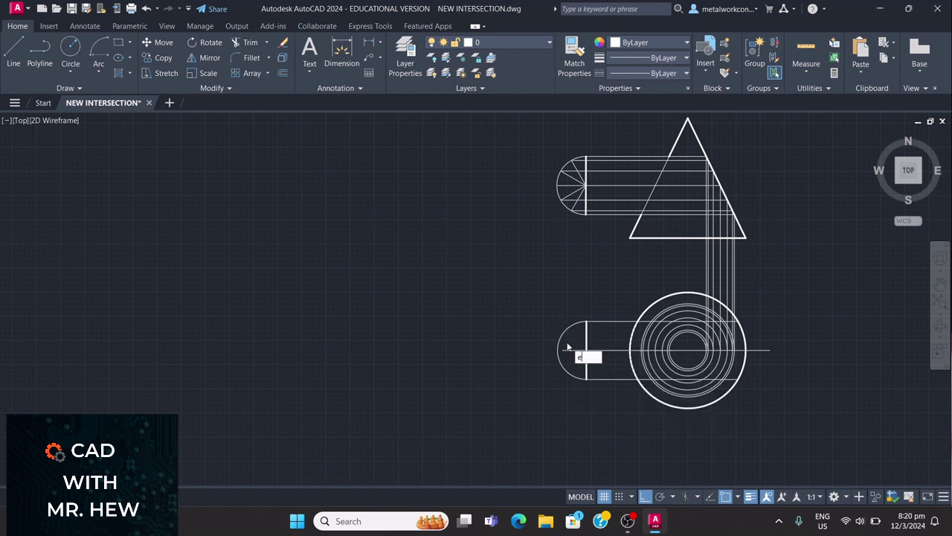
{"action": "type", "text": "x"}
{"action": "key", "text": "Return"}
{"action": "key", "text": "Escape"}
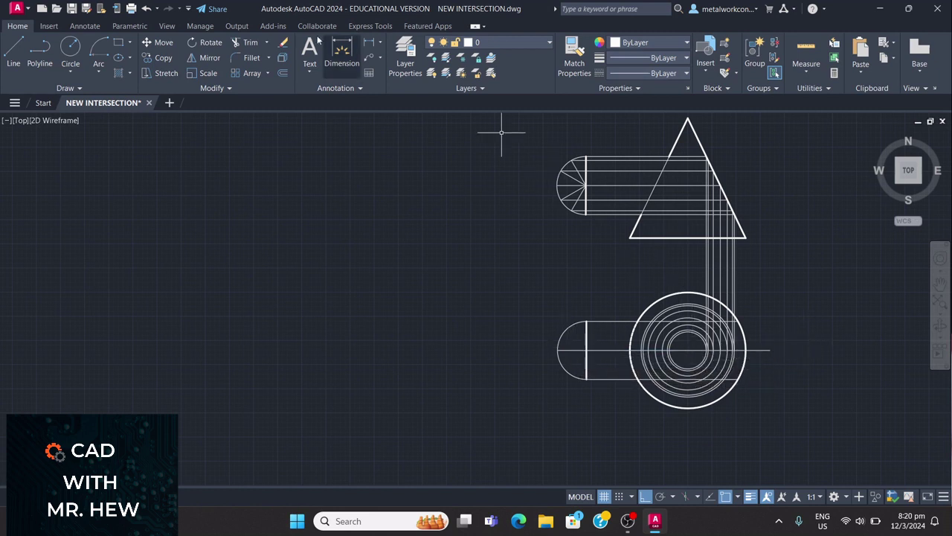
Step: Draw a 62-long division line at 120° from the midpoint of the plan view's cylinder end line to the semicircular arc
{"action": "left_click", "coordinate": [21, 51]}
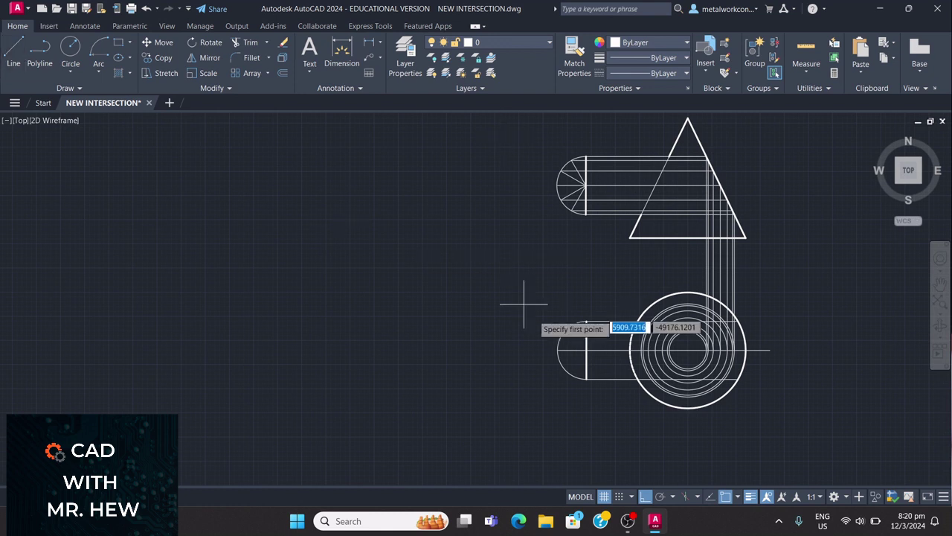
{"action": "left_click", "coordinate": [586, 350]}
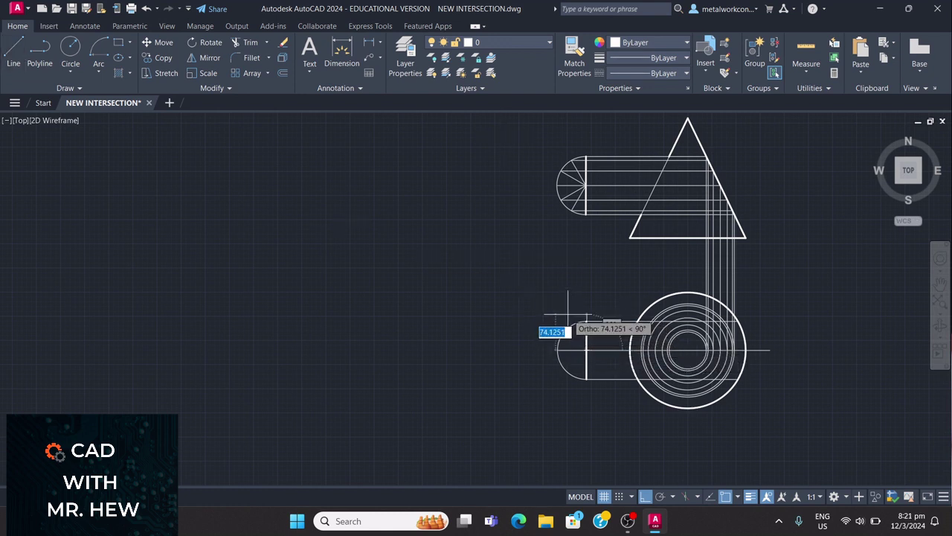
{"action": "type", "text": "6"}
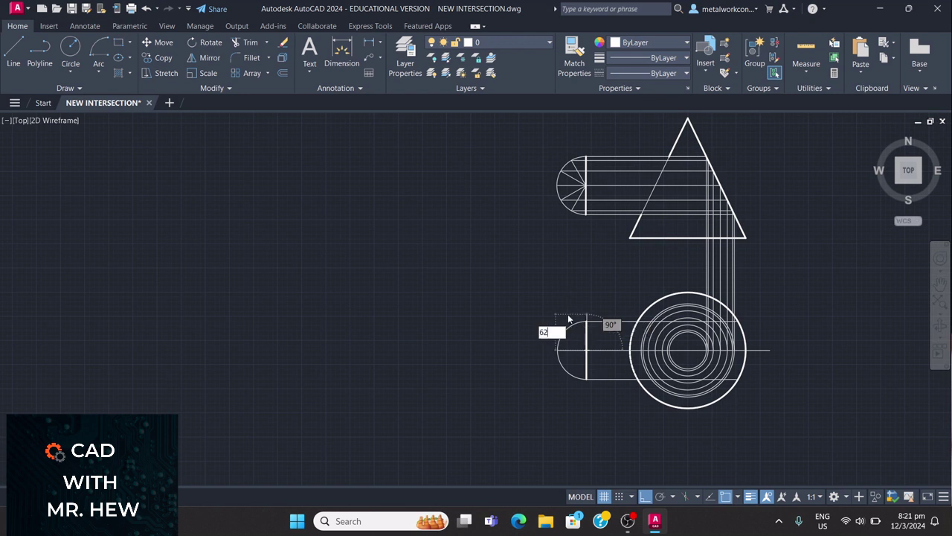
{"action": "type", "text": "2"}
{"action": "key", "text": "Tab"}
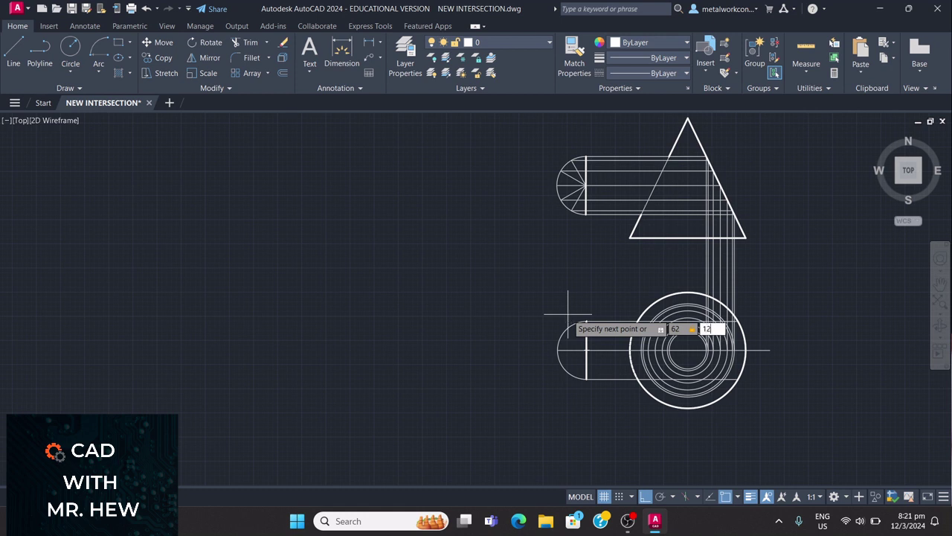
{"action": "key", "text": "Return"}
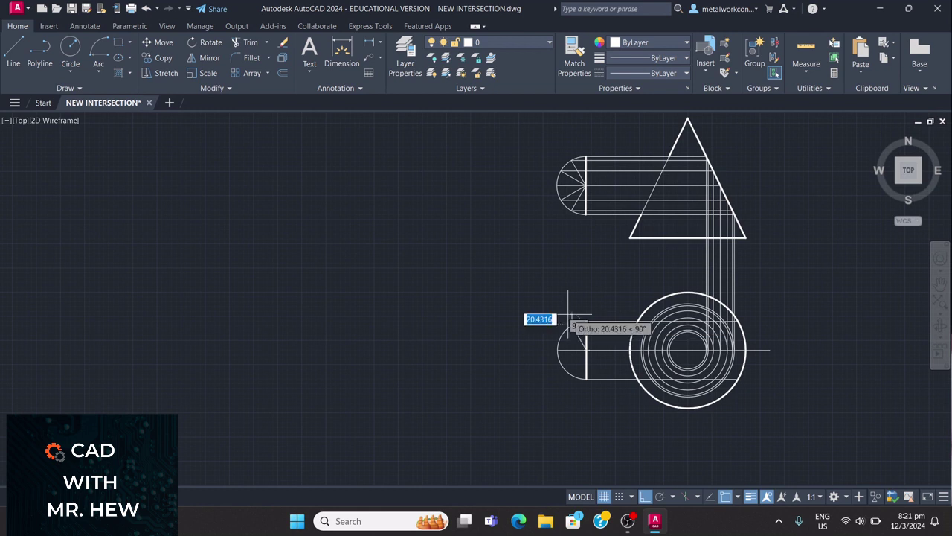
{"action": "key", "text": "Escape"}
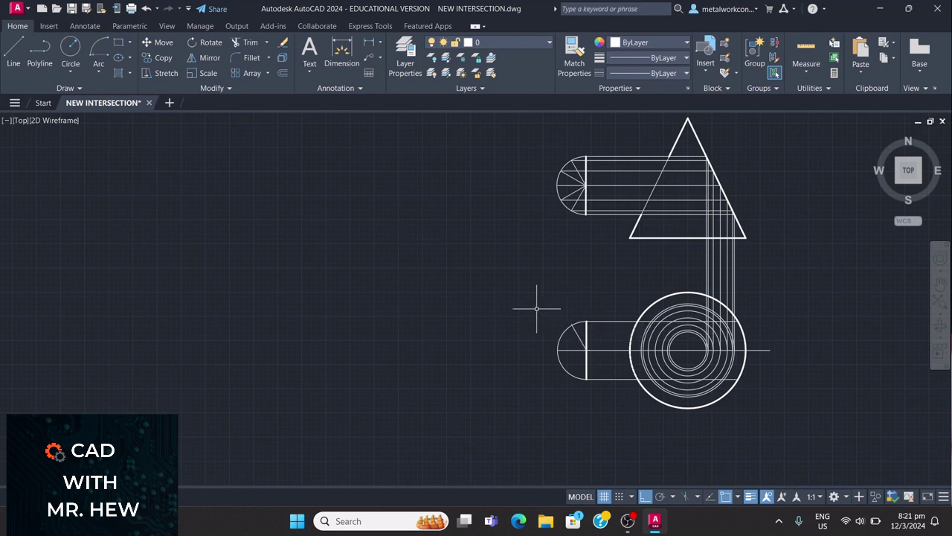
Step: Draw a 62-long division line at 150° from the midpoint of the plan view's cylinder end line to the semicircular arc
{"action": "key", "text": "space"}
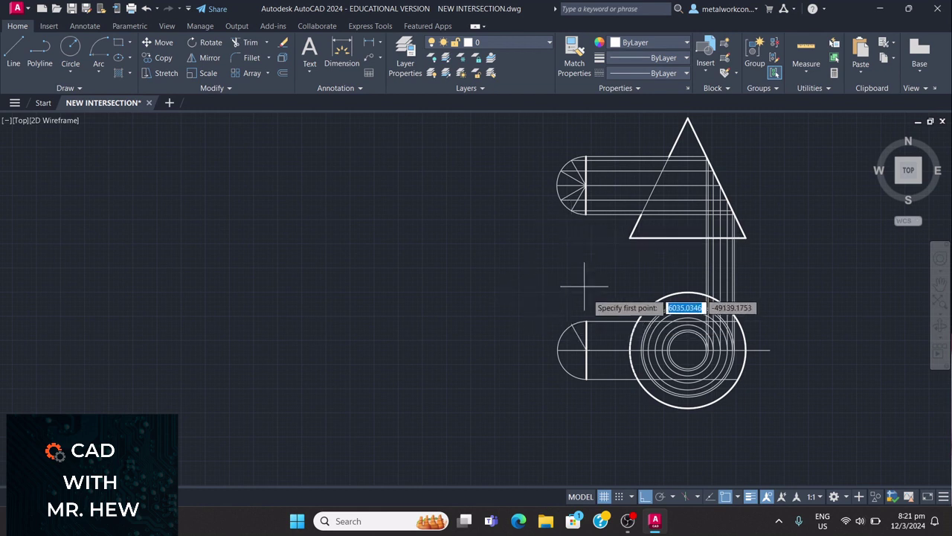
{"action": "left_click", "coordinate": [587, 350]}
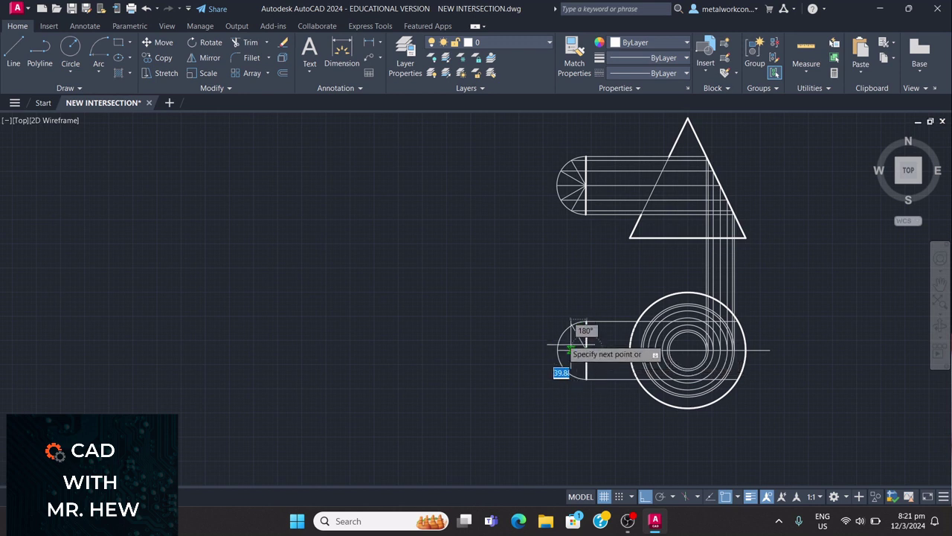
{"action": "type", "text": "62"}
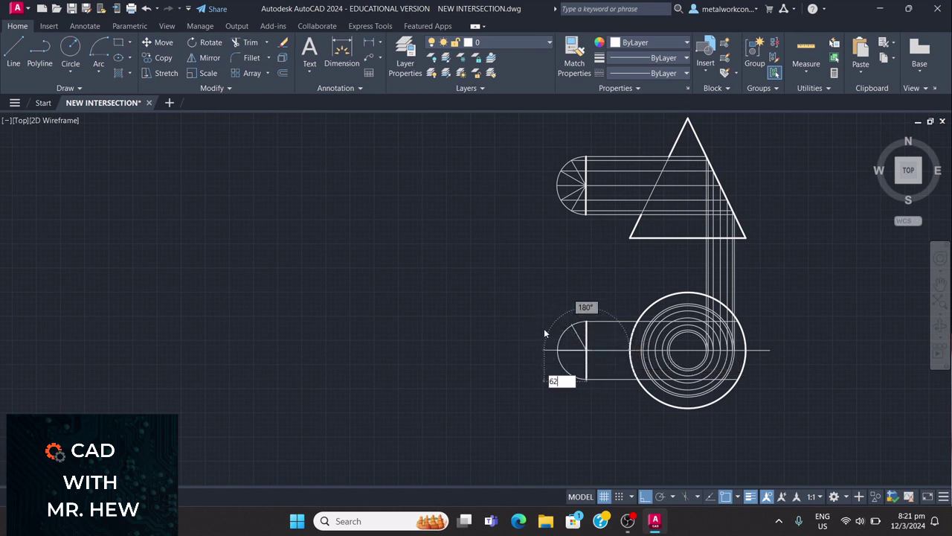
{"action": "key", "text": "Return"}
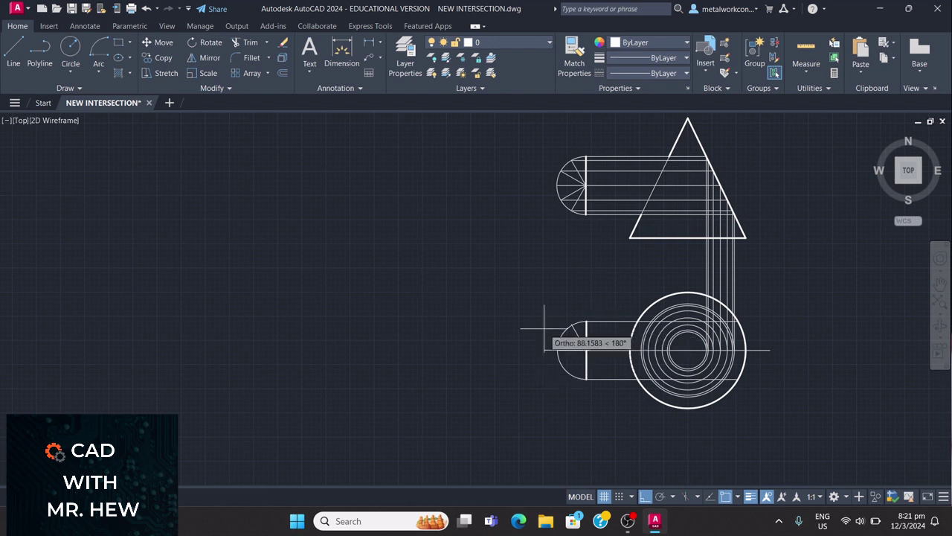
{"action": "type", "text": "62"}
{"action": "key", "text": "Tab"}
{"action": "type", "text": "150"}
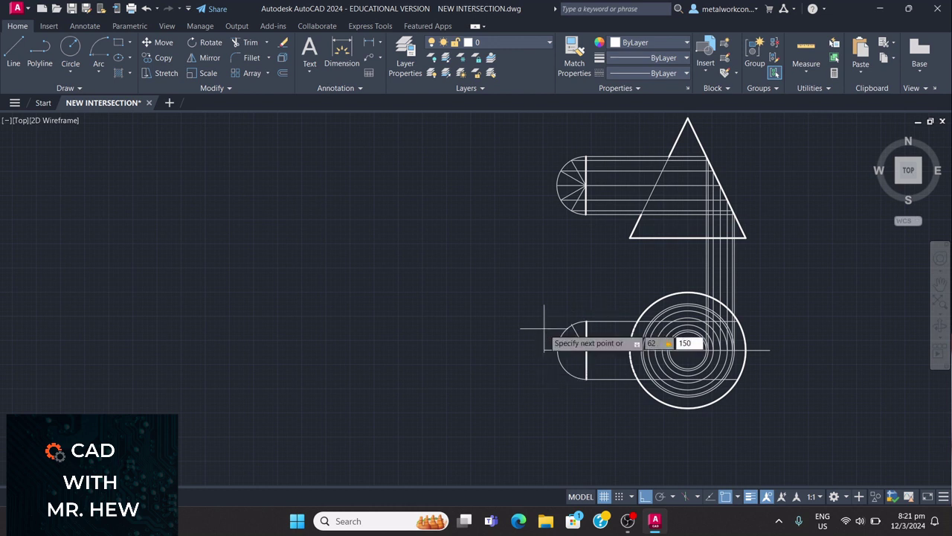
{"action": "key", "text": "Return"}
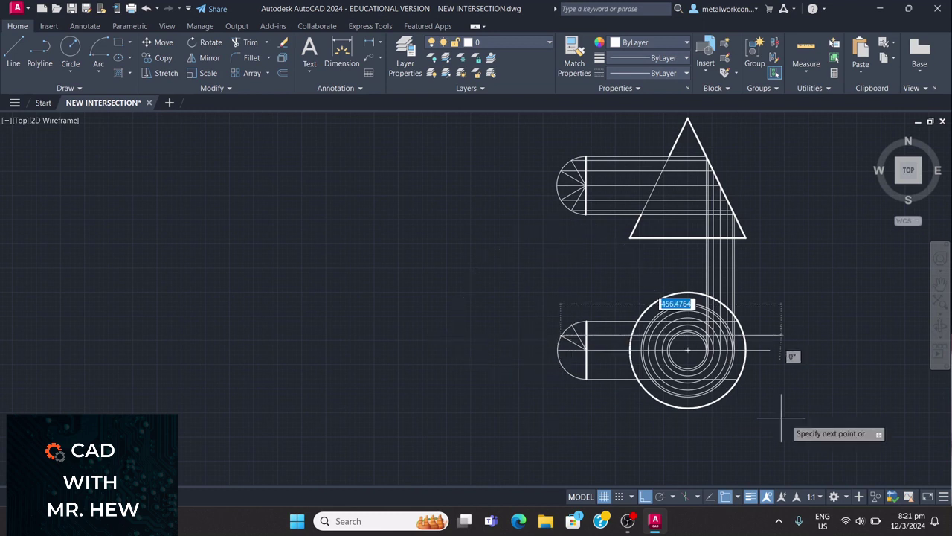
{"action": "key", "text": "Escape"}
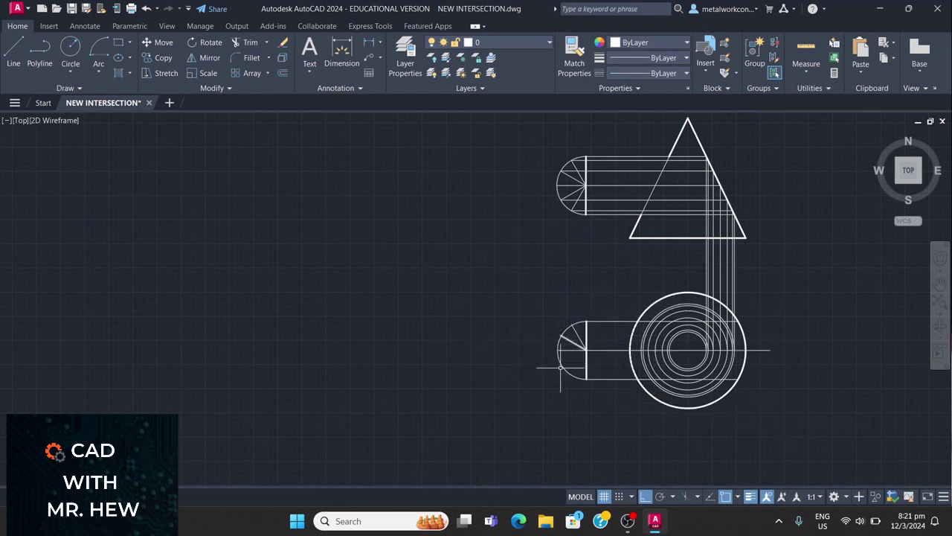
Step: Draw a 62-long division line at 210° from the midpoint of the plan view's cylinder end line to the semicircular arc
{"action": "left_click", "coordinate": [11, 53]}
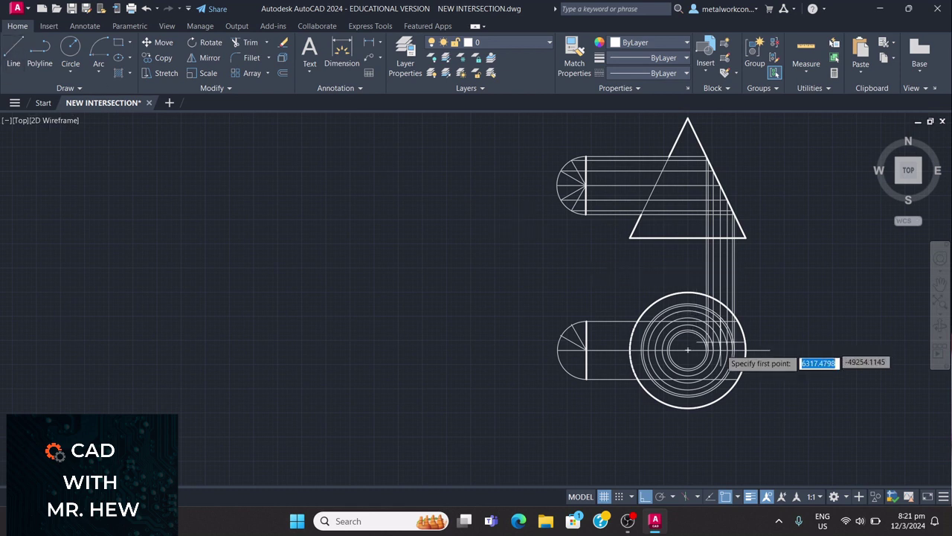
{"action": "left_click", "coordinate": [587, 349]}
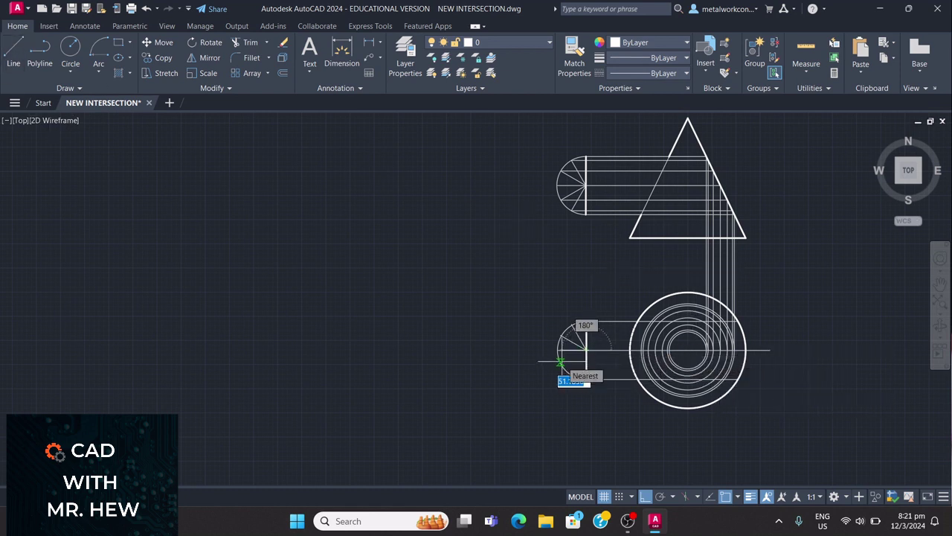
{"action": "type", "text": "62"}
{"action": "key", "text": "Tab"}
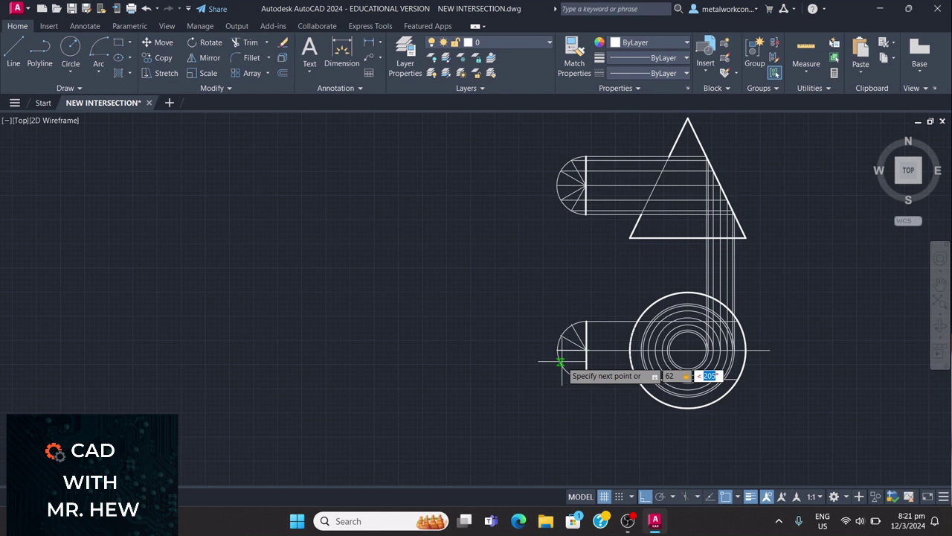
{"action": "type", "text": "210"}
{"action": "key", "text": "Return"}
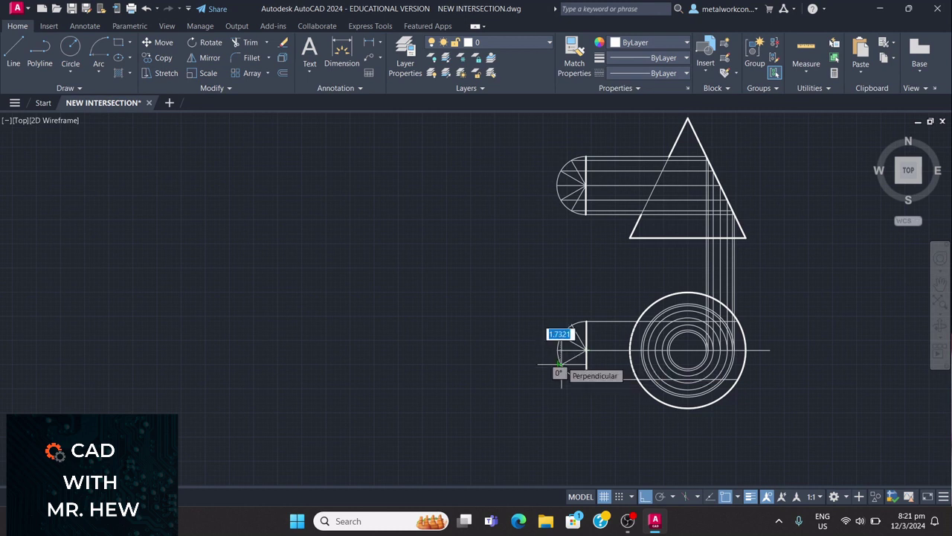
{"action": "key", "text": "Escape"}
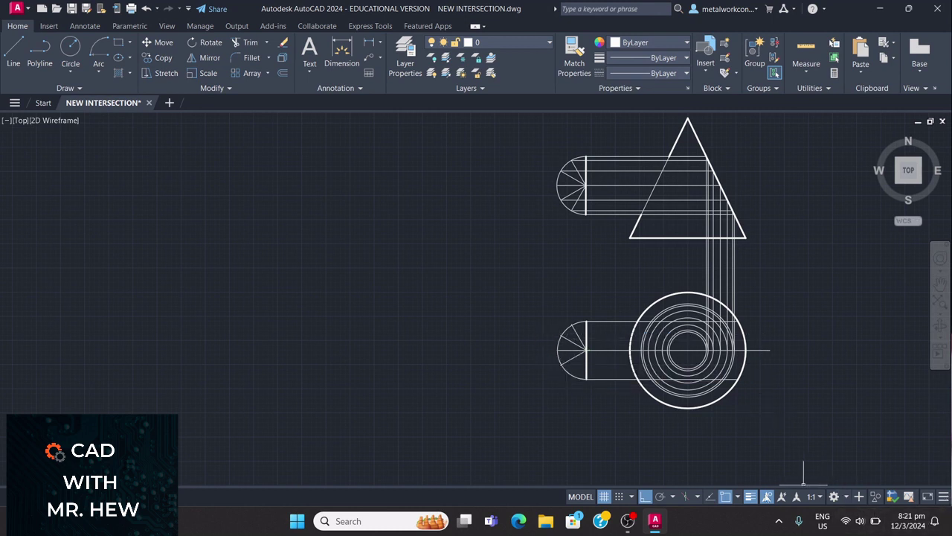
Step: Draw a 62-long division line at 240° from the midpoint of the plan view's cylinder end line to the semicircular arc
{"action": "key", "text": "Return"}
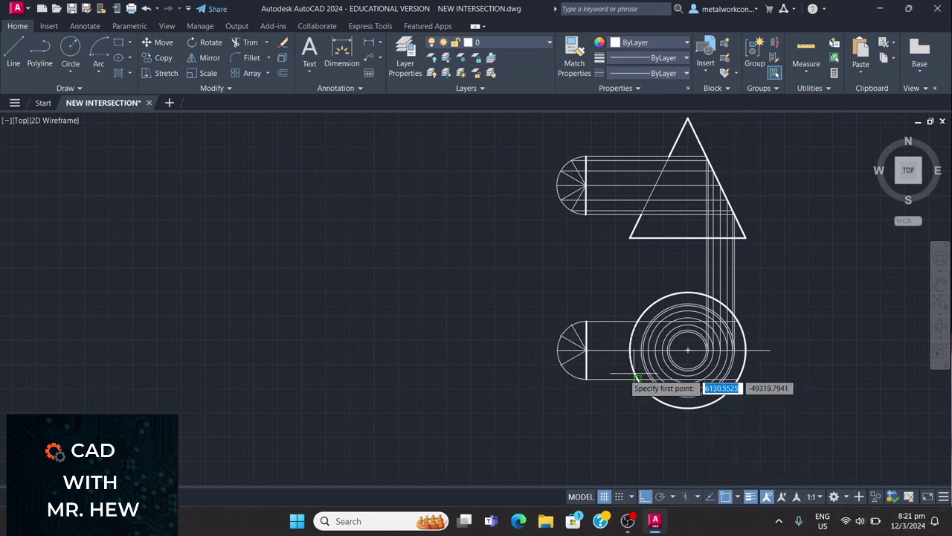
{"action": "left_click", "coordinate": [587, 351]}
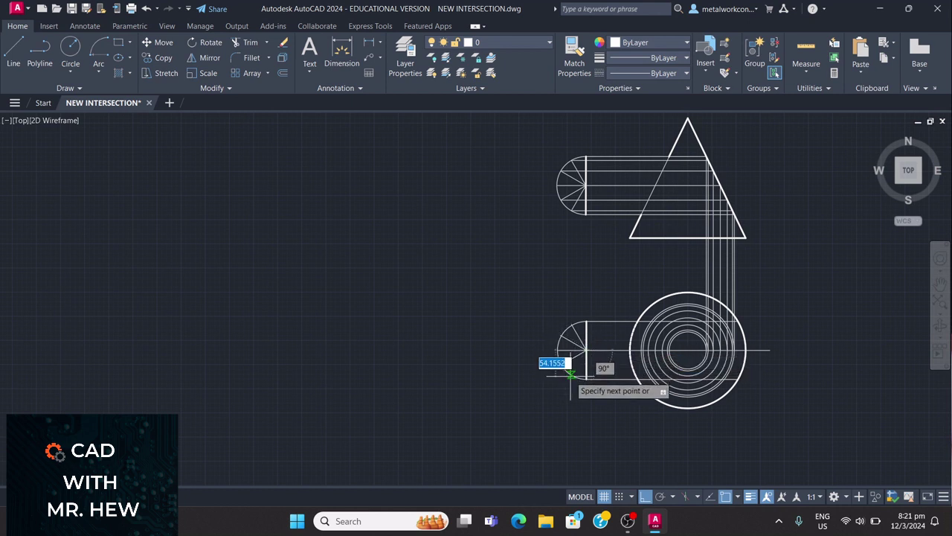
{"action": "type", "text": "62"}
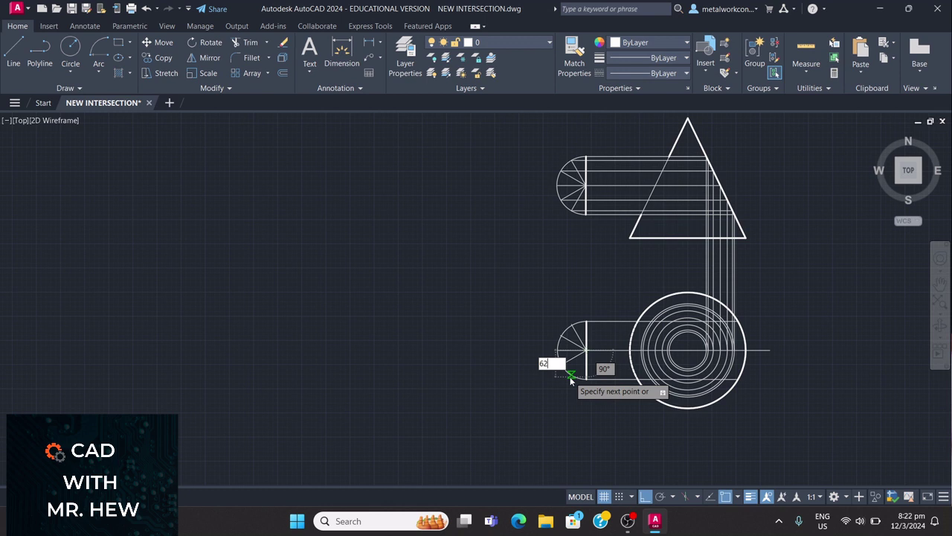
{"action": "key", "text": "Tab"}
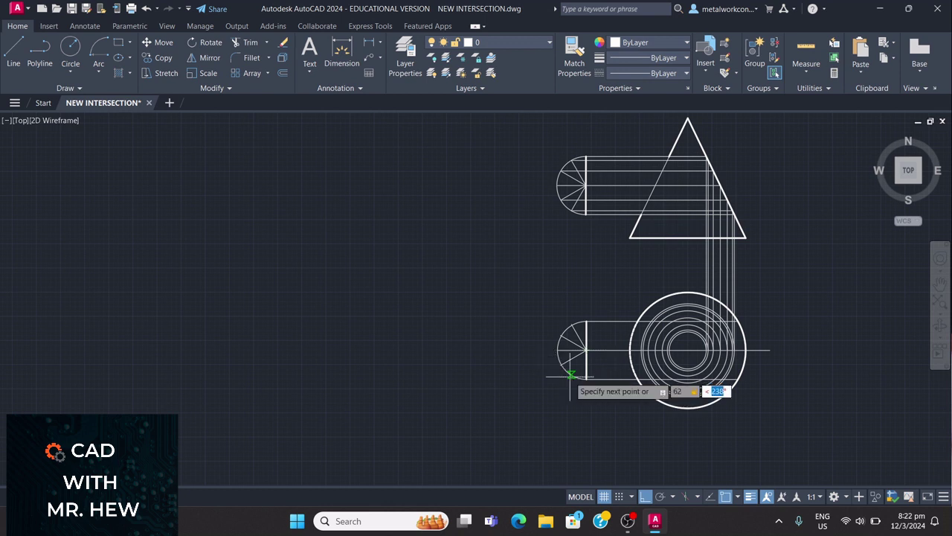
{"action": "type", "text": "240"}
{"action": "key", "text": "Return"}
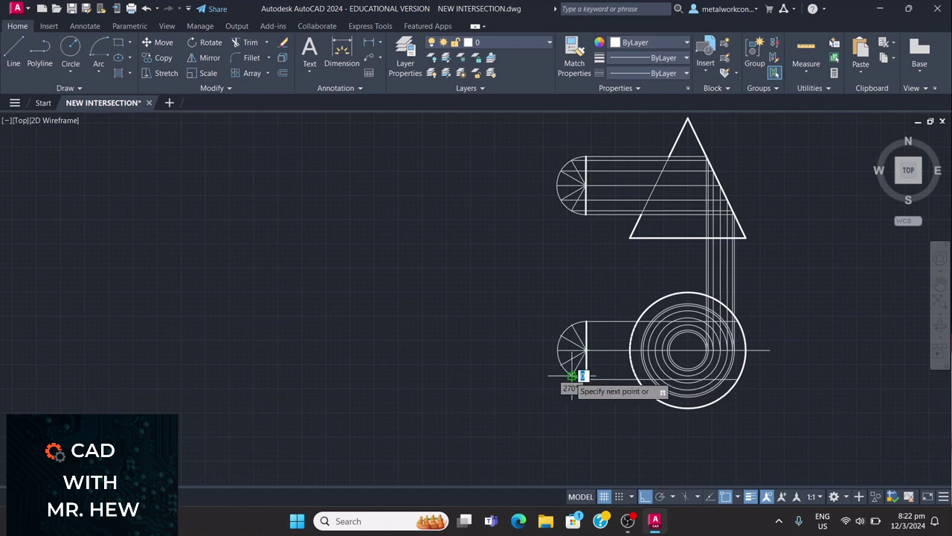
{"action": "key", "text": "Escape"}
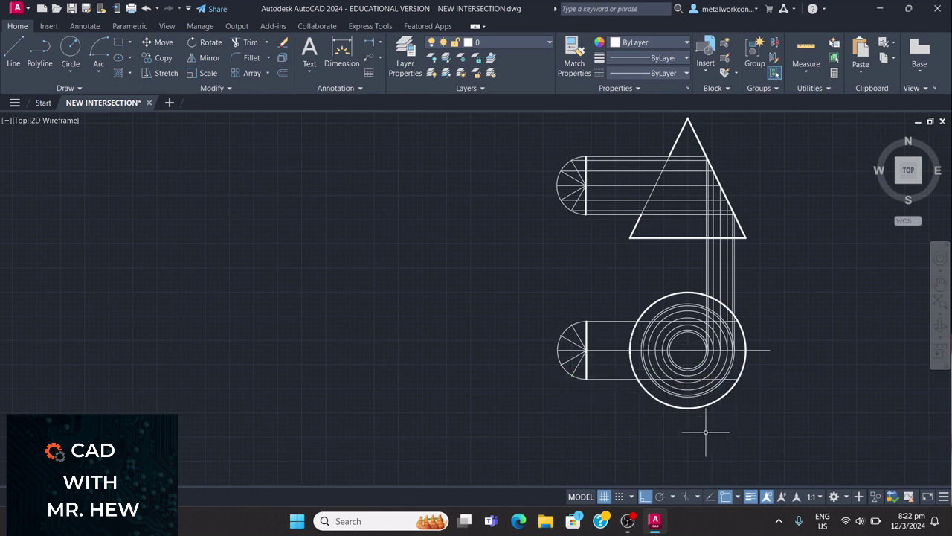
Step: Examine the divided cylinder ends in both views, finishing close up on the front view's cylinder and cone
{"action": "scroll", "coordinate": [705, 424], "scroll_direction": "up", "scroll_amount": 3}
{"action": "scroll", "coordinate": [700, 429], "scroll_direction": "down", "scroll_amount": 3}
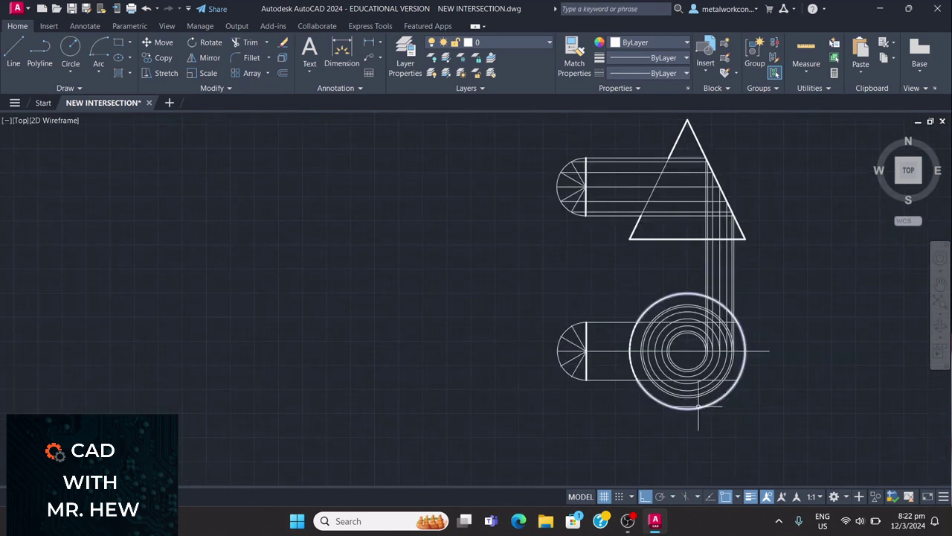
{"action": "scroll", "coordinate": [695, 420], "scroll_direction": "up", "scroll_amount": 2}
{"action": "scroll", "coordinate": [693, 417], "scroll_direction": "down", "scroll_amount": 4}
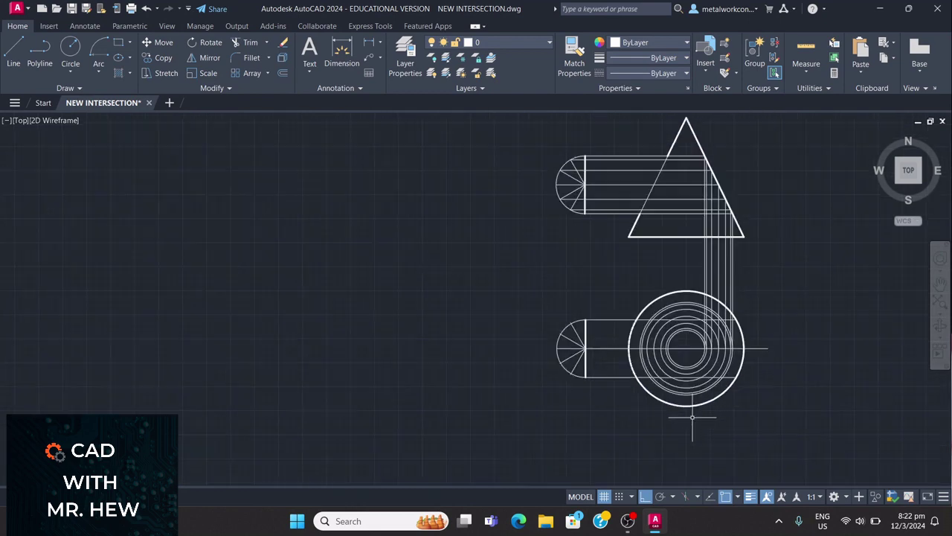
{"action": "scroll", "coordinate": [693, 417], "scroll_direction": "up", "scroll_amount": 2}
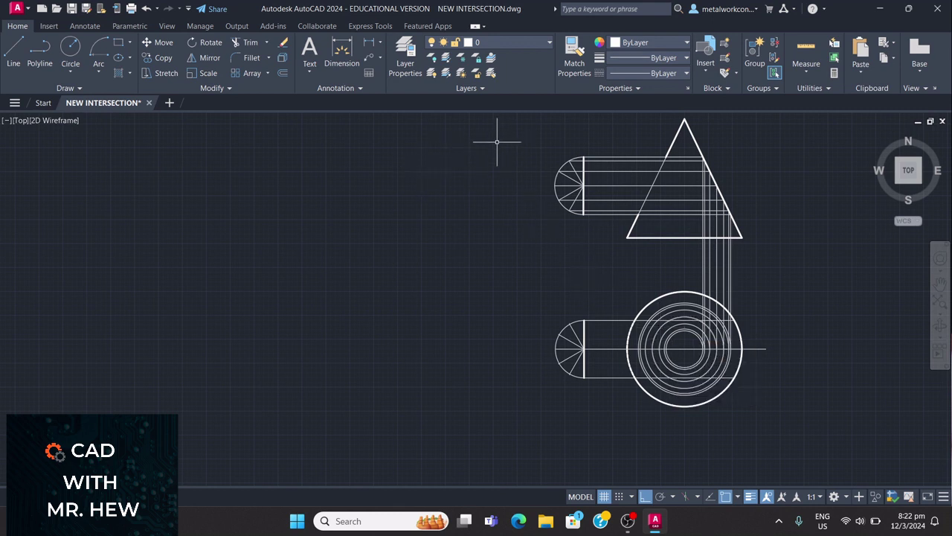
{"action": "scroll", "coordinate": [805, 267], "scroll_direction": "up", "scroll_amount": 2}
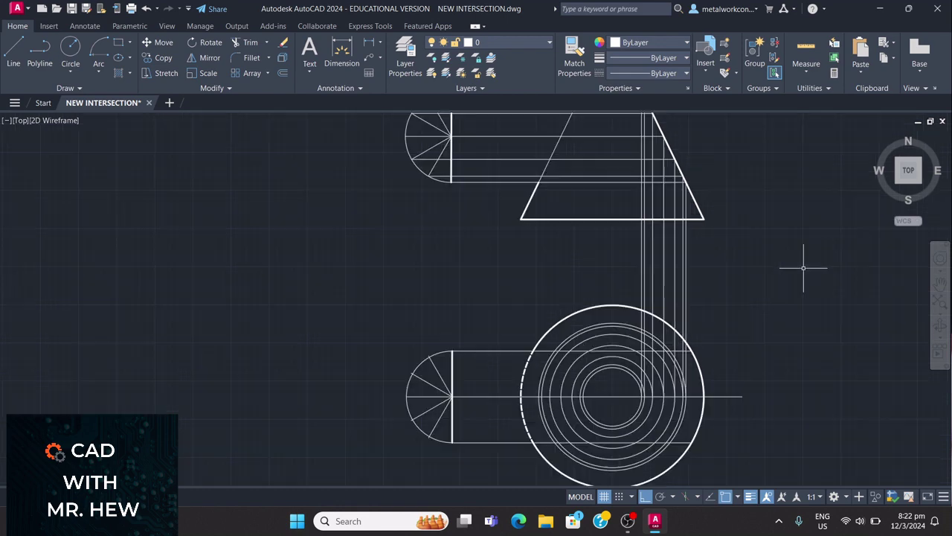
{"action": "left_click", "coordinate": [941, 285]}
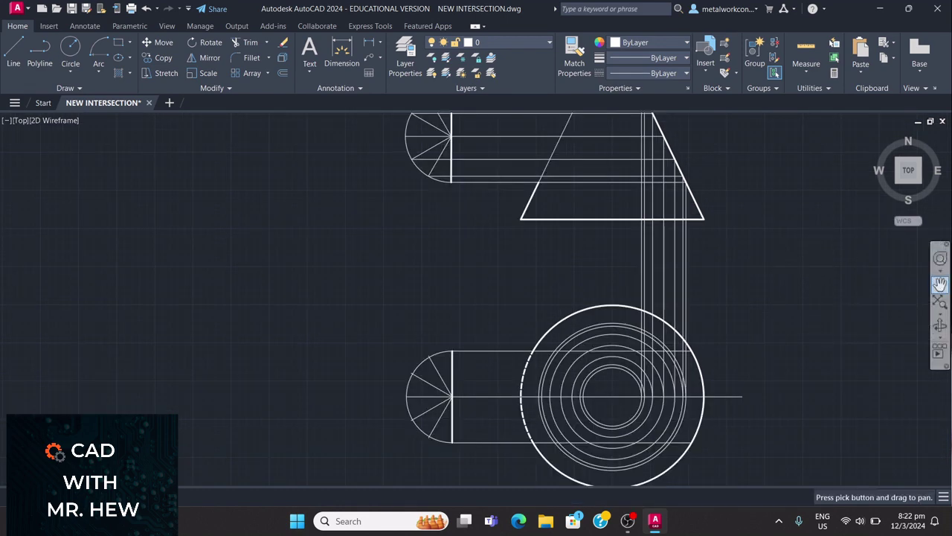
{"action": "left_click_drag", "start_coordinate": [784, 248], "coordinate": [784, 362]}
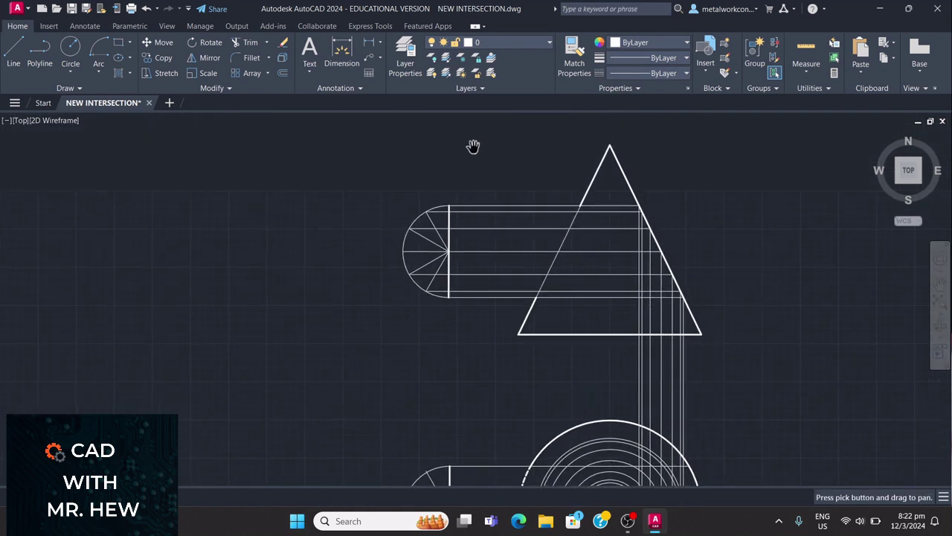
{"action": "key", "text": "Escape"}
{"action": "type", "text": "TEXT"}
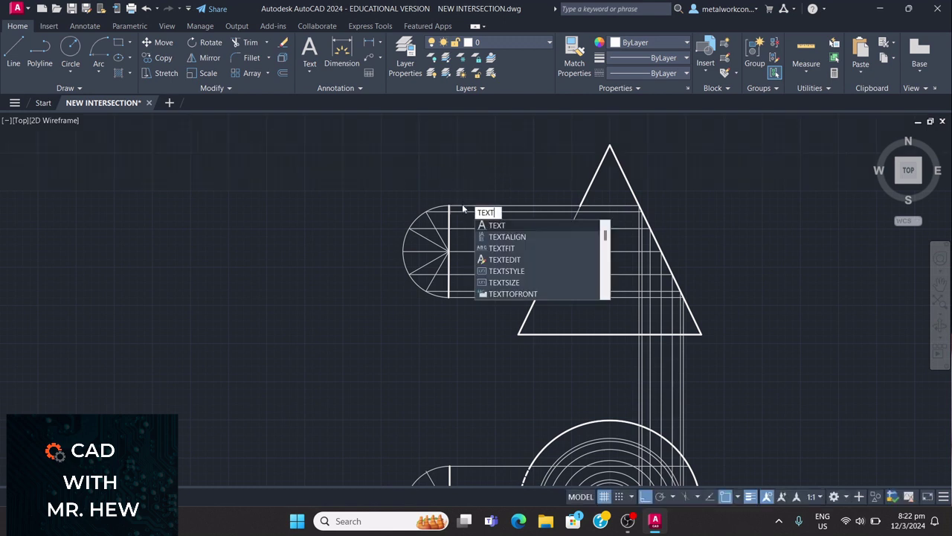
{"action": "key", "text": "Return"}
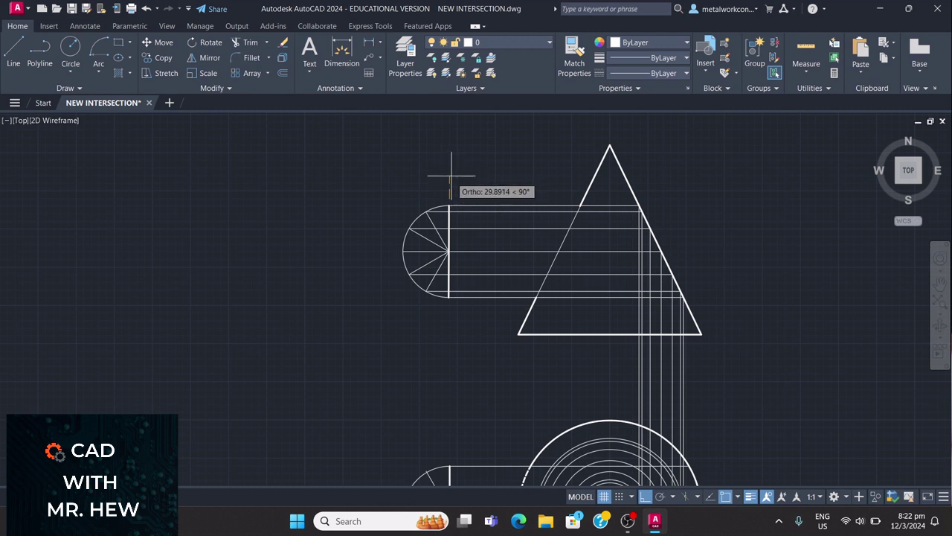
{"action": "key", "text": "Escape"}
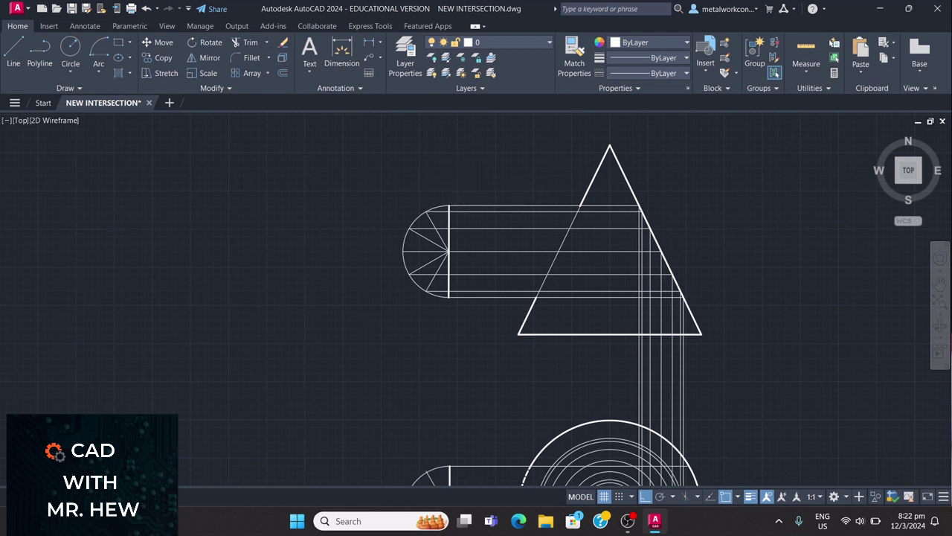
{"action": "left_click", "coordinate": [547, 43]}
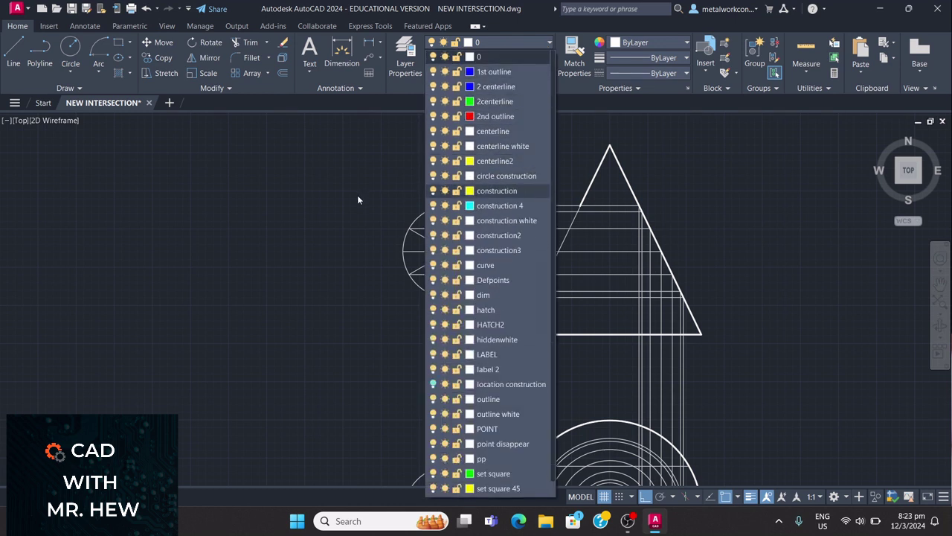
{"action": "left_click", "coordinate": [360, 197]}
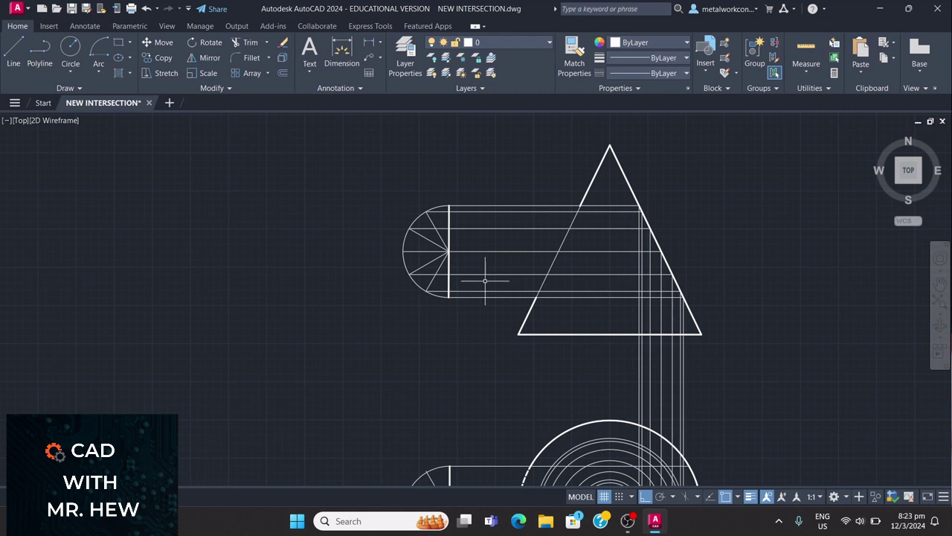
{"action": "type", "text": "text"}
{"action": "key", "text": "Return"}
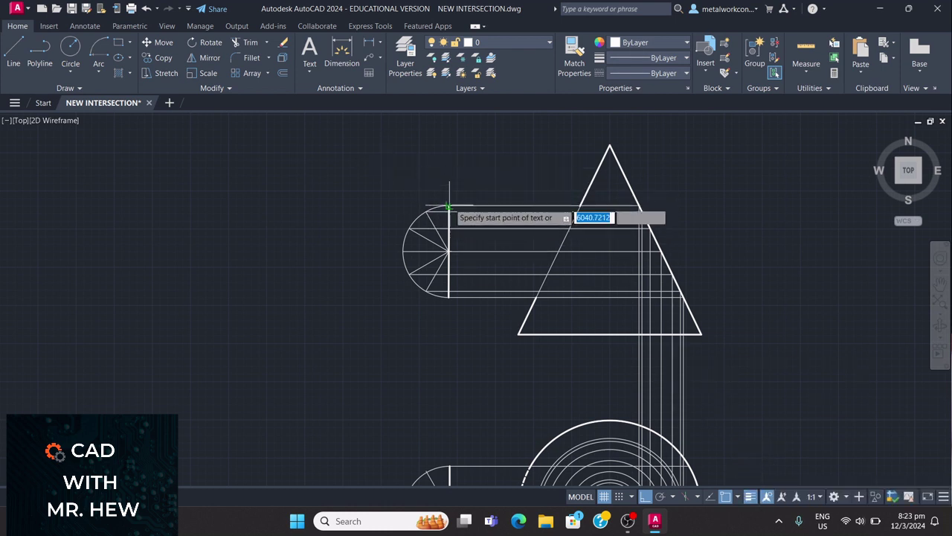
{"action": "key", "text": "Escape"}
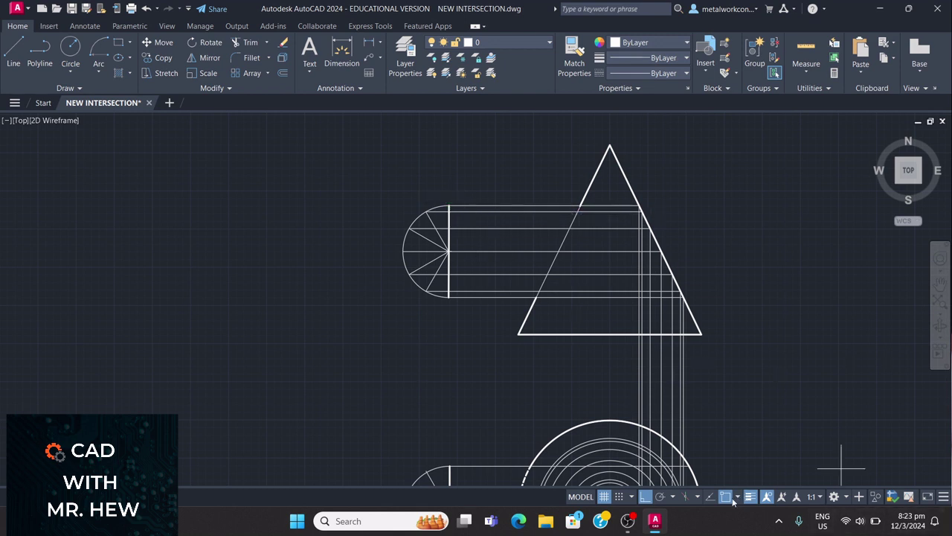
{"action": "key", "text": "Return"}
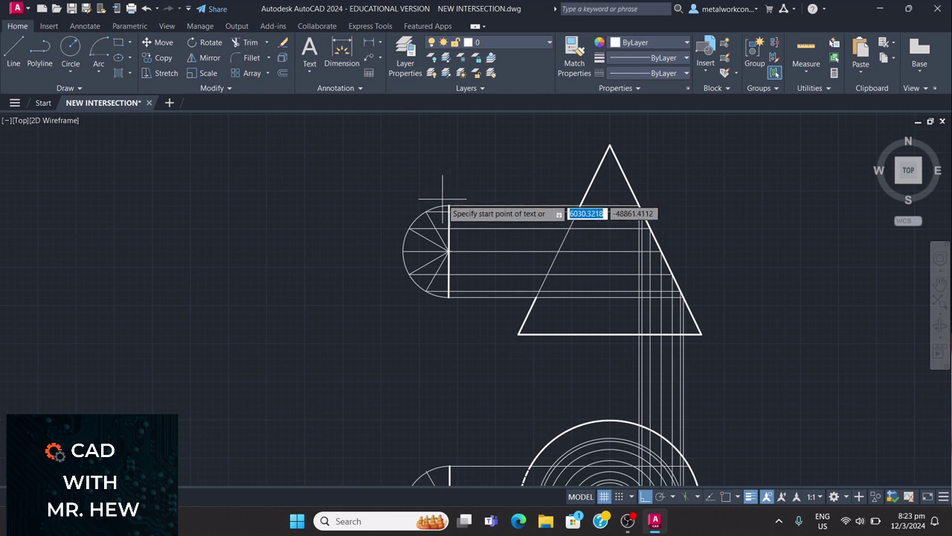
{"action": "left_click", "coordinate": [444, 190]}
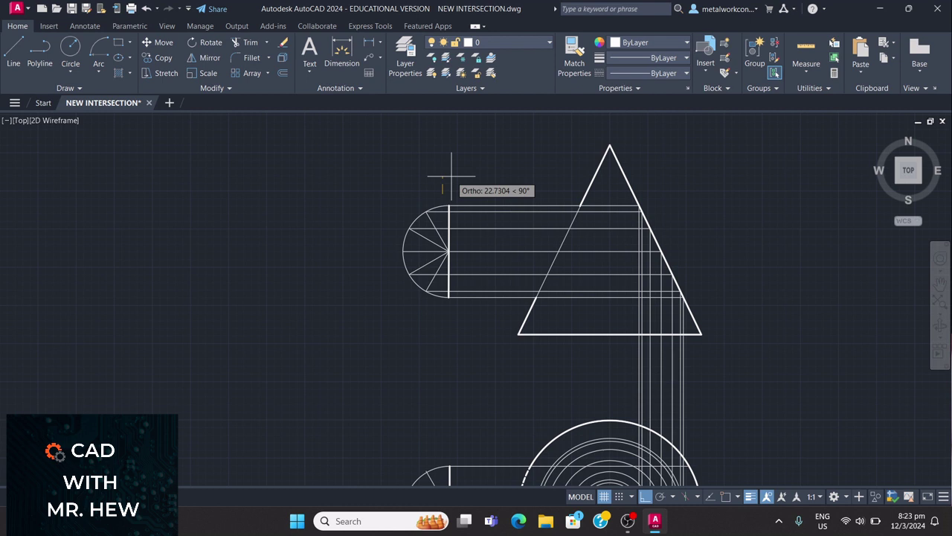
{"action": "type", "text": "5"}
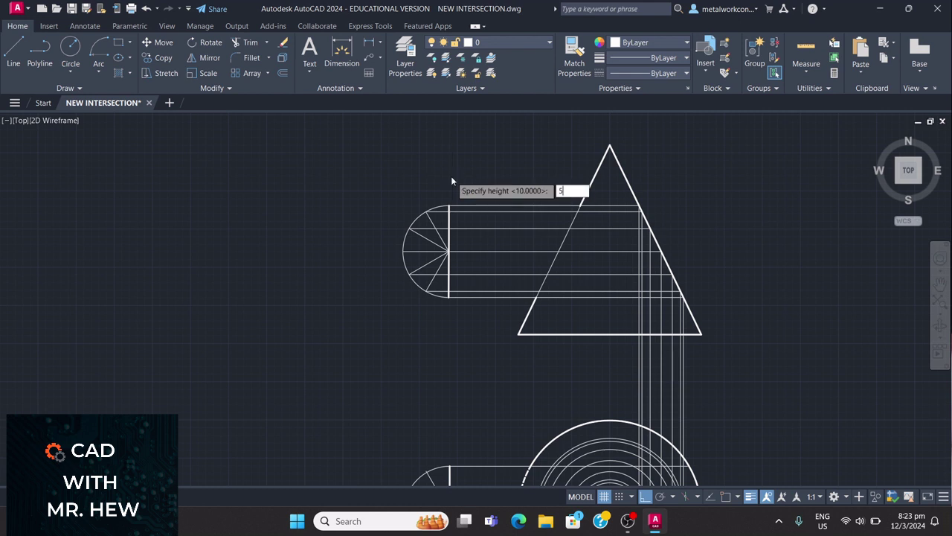
{"action": "key", "text": "Return"}
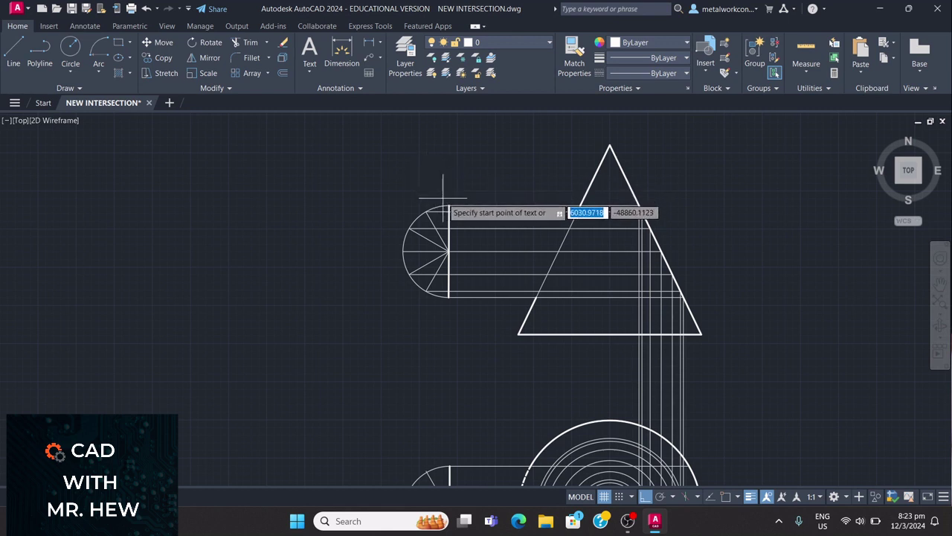
{"action": "left_click", "coordinate": [444, 199]}
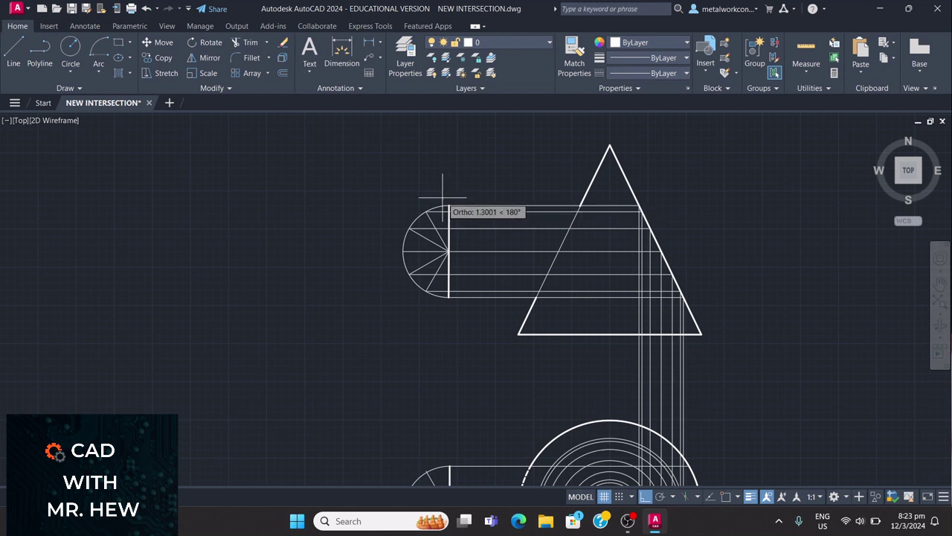
{"action": "type", "text": "5"}
{"action": "key", "text": "Return"}
{"action": "key", "text": "Return"}
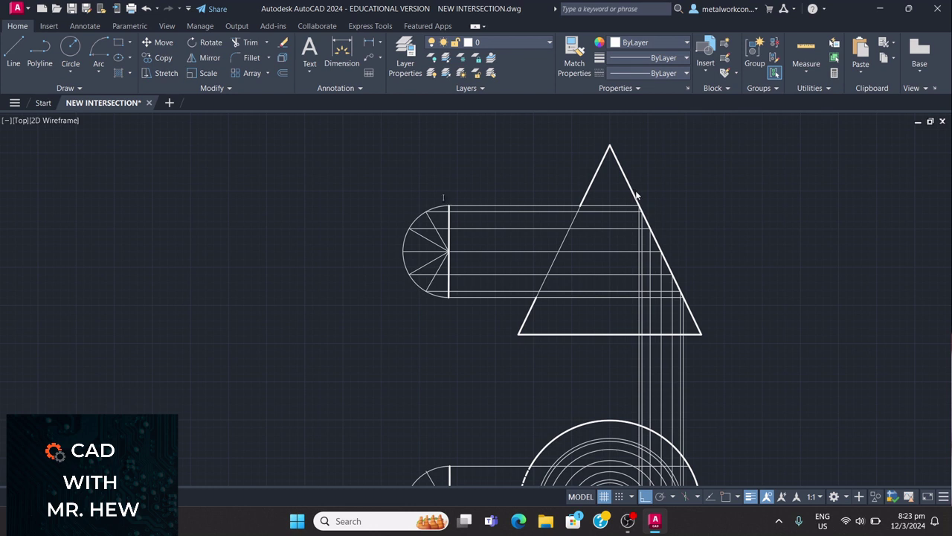
{"action": "type", "text": "16"}
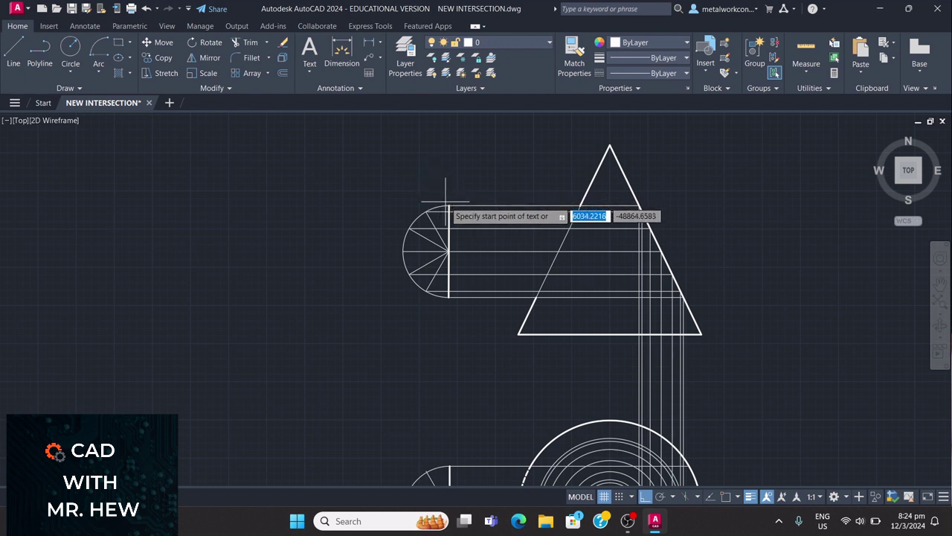
Step: Label the division points 1 to 7 around the semicircular end of the front view's cylinder
{"action": "left_click", "coordinate": [446, 199]}
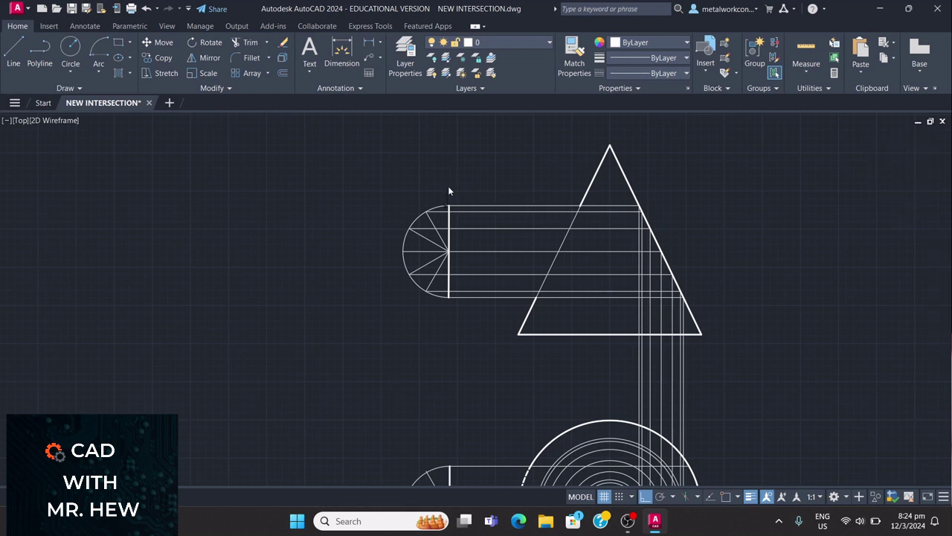
{"action": "type", "text": "1"}
{"action": "left_click", "coordinate": [418, 205]}
{"action": "type", "text": "2"}
{"action": "type", "text": "5"}
{"action": "left_click", "coordinate": [421, 296]}
{"action": "type", "text": "6"}
{"action": "left_click", "coordinate": [449, 313]}
{"action": "type", "text": "7"}
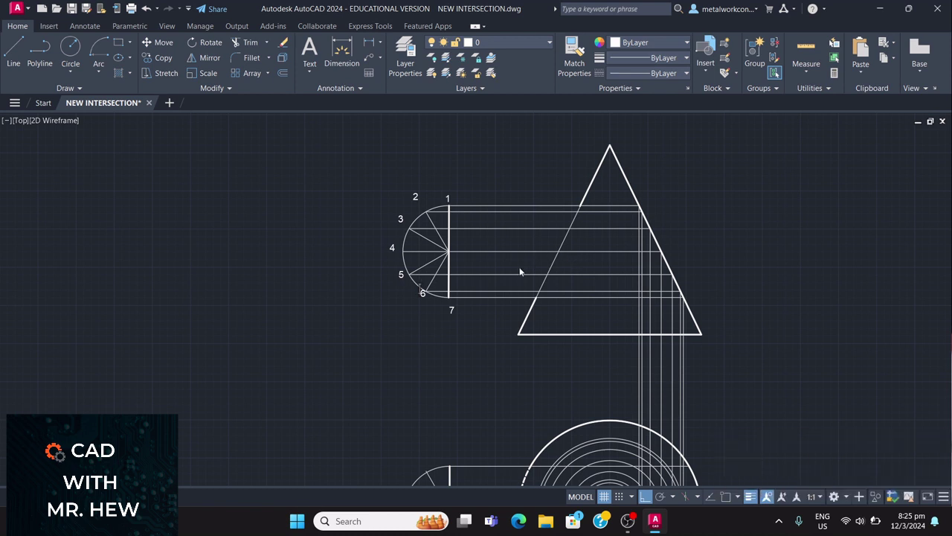
Step: Change label 6 on the front view's cylinder end to 6/8
{"action": "left_click", "coordinate": [390, 307]}
{"action": "double_click", "coordinate": [422, 292]}
{"action": "type", "text": "8"}
{"action": "left_click", "coordinate": [467, 320]}
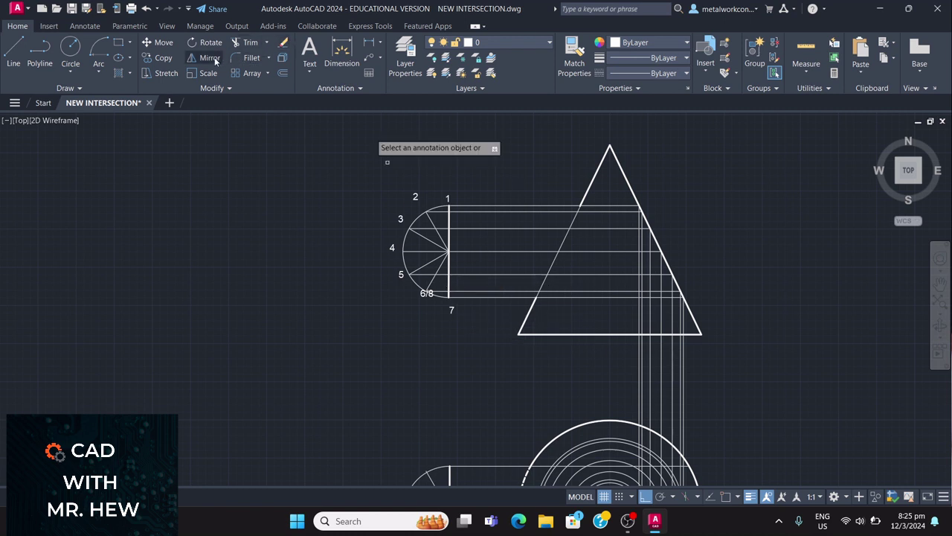
Step: Turn off orthogonal restriction and move the 6/8 label just outside the semicircular arc
{"action": "left_click", "coordinate": [159, 42]}
{"action": "left_click", "coordinate": [423, 297]}
{"action": "key", "text": "Return"}
{"action": "left_click", "coordinate": [425, 292]}
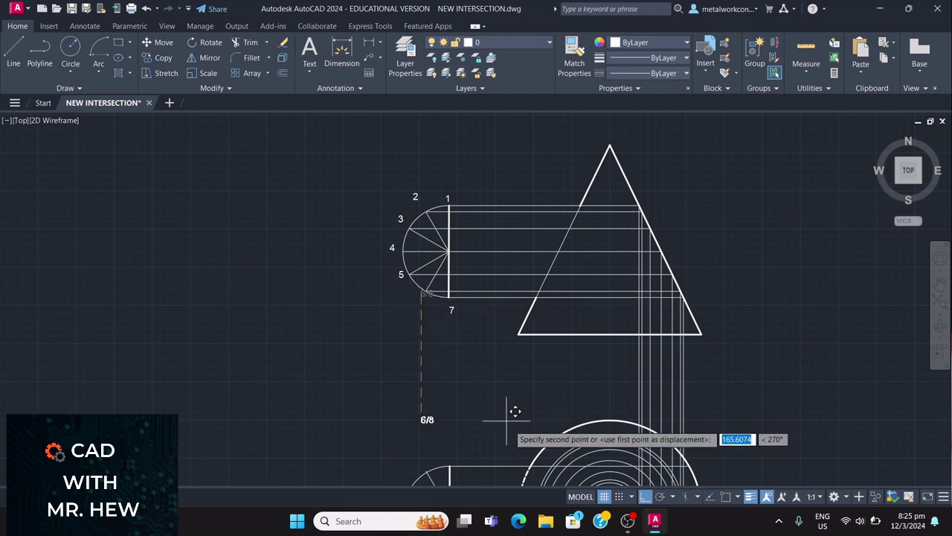
{"action": "left_click", "coordinate": [645, 496]}
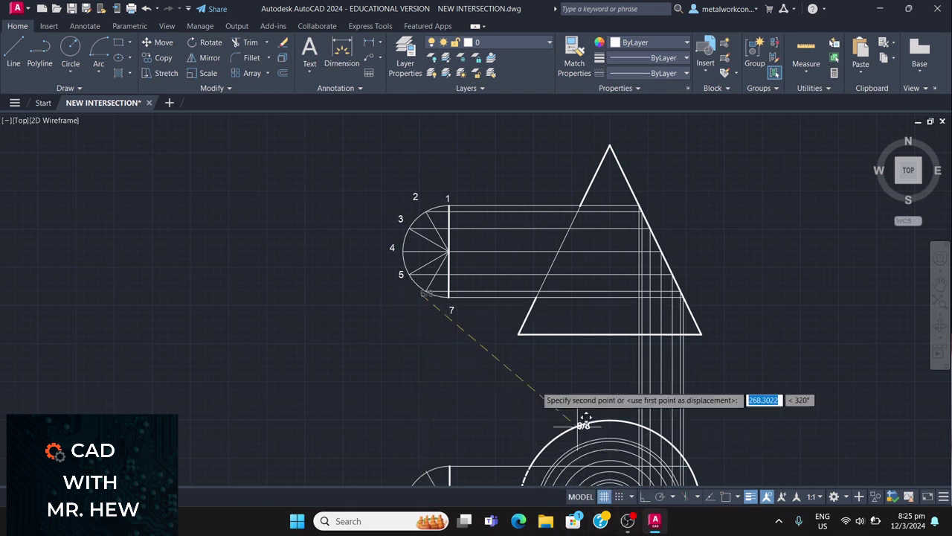
{"action": "left_click", "coordinate": [419, 301]}
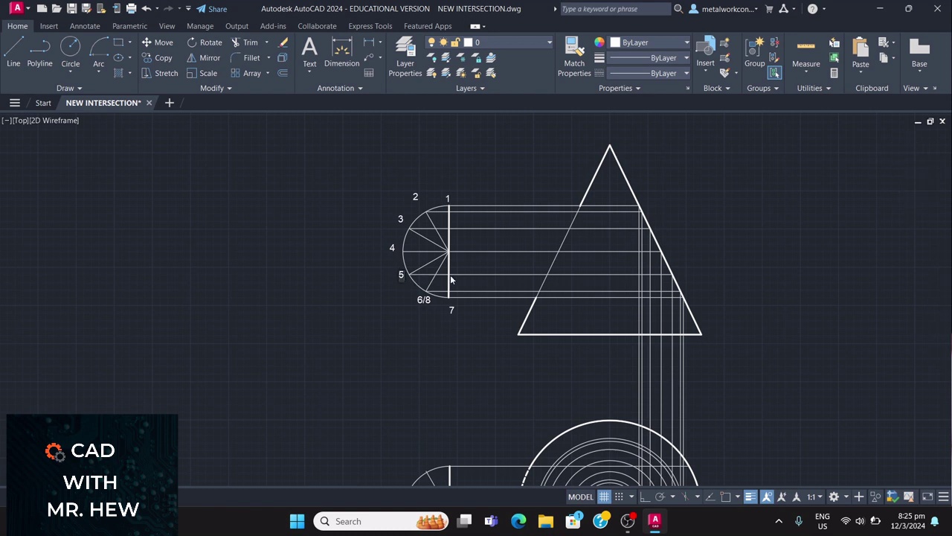
Step: Change labels 5 and 4 on the front view's cylinder end to 5/9 and 4/10
{"action": "type", "text": "9"}
{"action": "key", "text": "Left"}
{"action": "type", "text": "/"}
{"action": "left_click", "coordinate": [516, 414]}
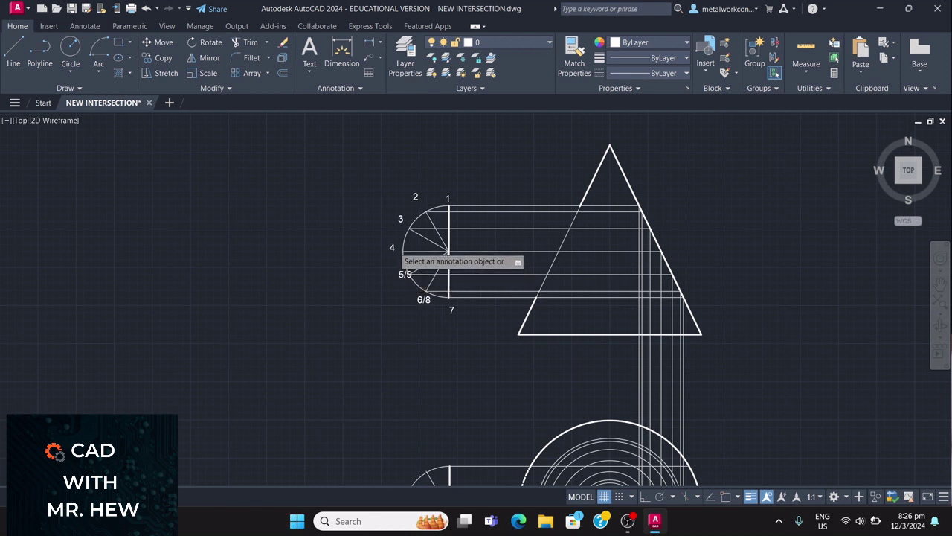
{"action": "left_click", "coordinate": [392, 249]}
{"action": "left_click", "coordinate": [395, 249]}
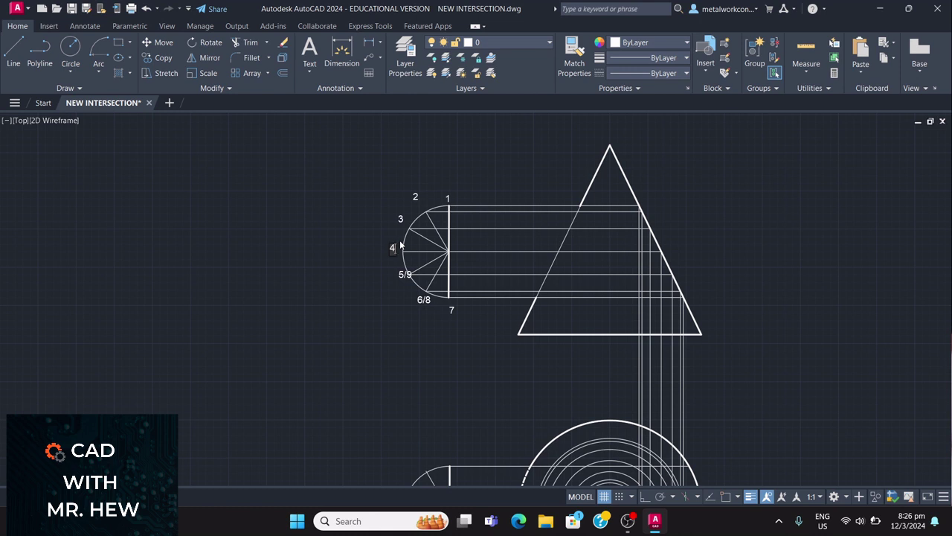
{"action": "type", "text": "/10"}
Step: Change label 3 on the front view's cylinder end to 3/11
{"action": "left_click", "coordinate": [400, 219]}
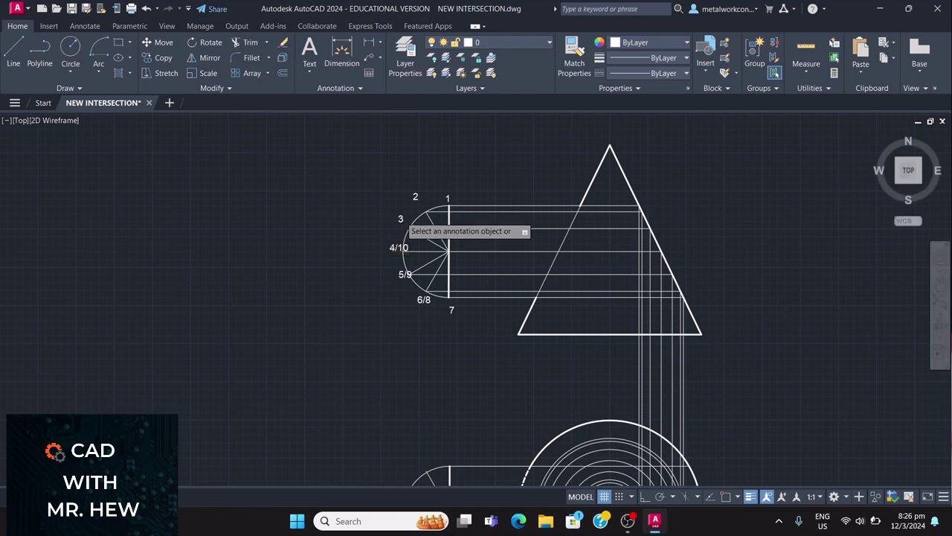
{"action": "left_click", "coordinate": [401, 219]}
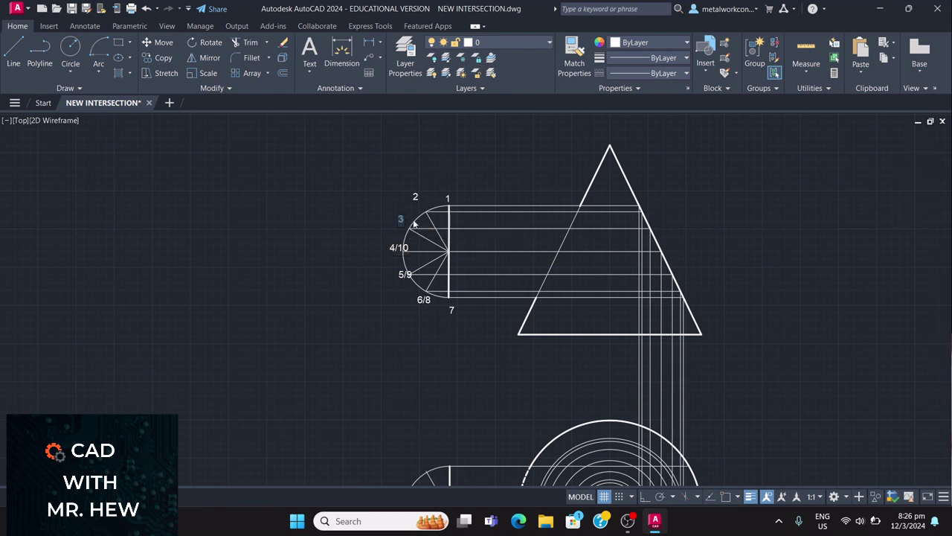
{"action": "key", "text": "Return"}
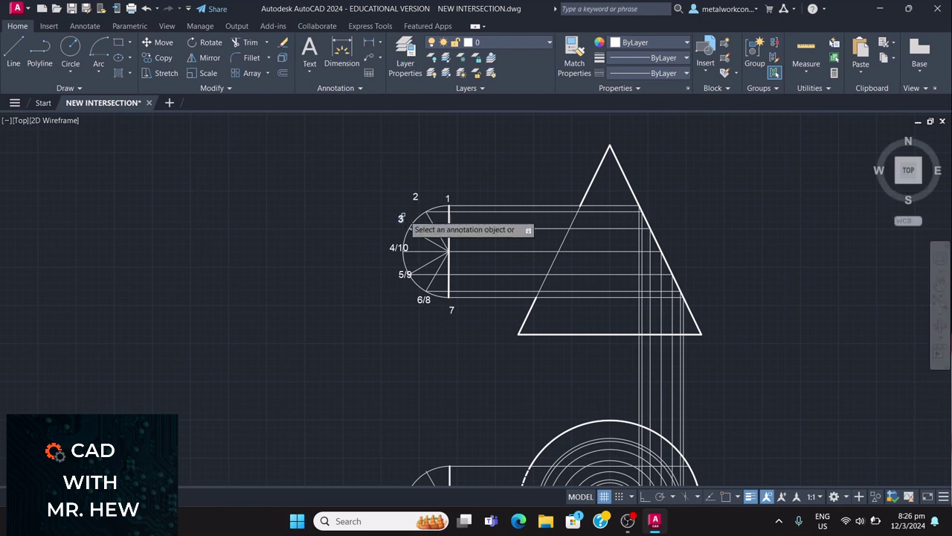
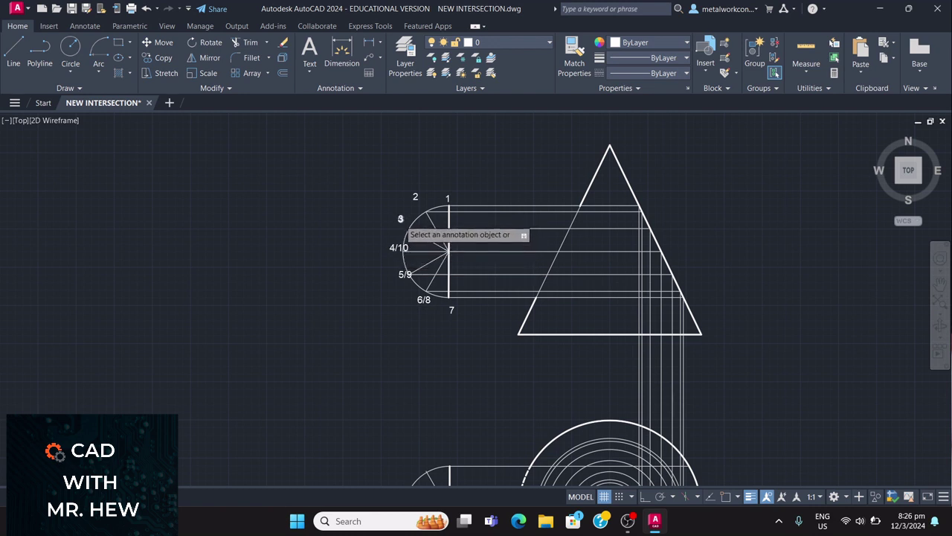
{"action": "left_click", "coordinate": [401, 219]}
{"action": "left_click", "coordinate": [401, 219]}
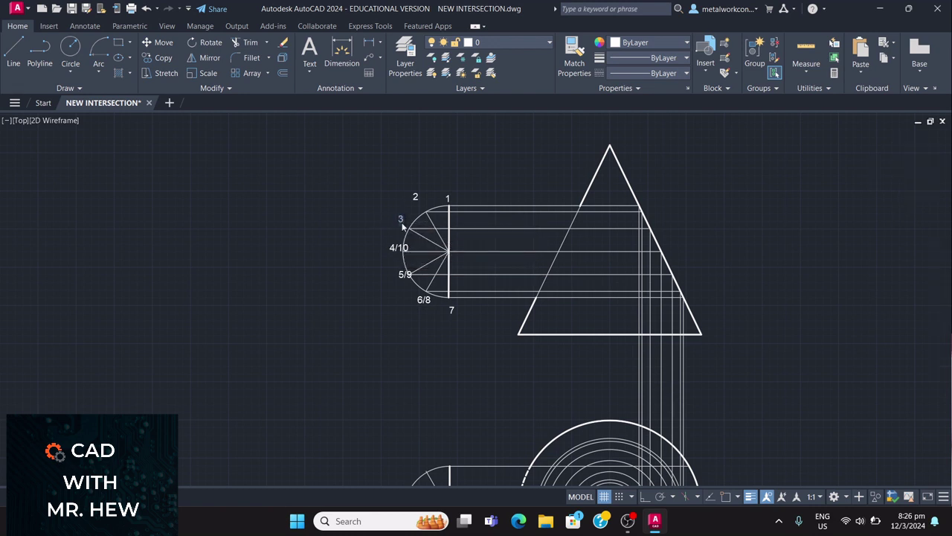
{"action": "type", "text": "/11"}
{"action": "key", "text": "Return"}
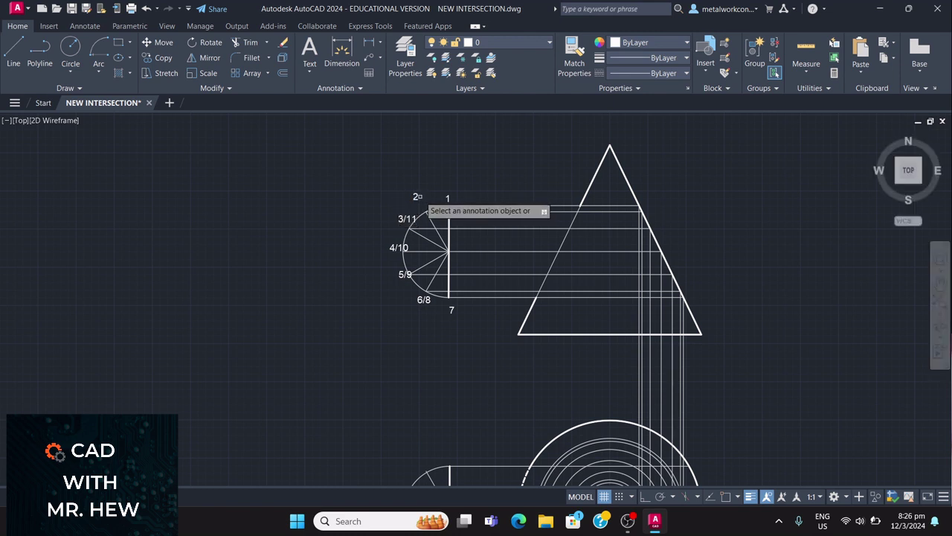
Step: Change label 2 on the front view's cylinder end to 2/12 and leave nothing selected
{"action": "left_click", "coordinate": [416, 203]}
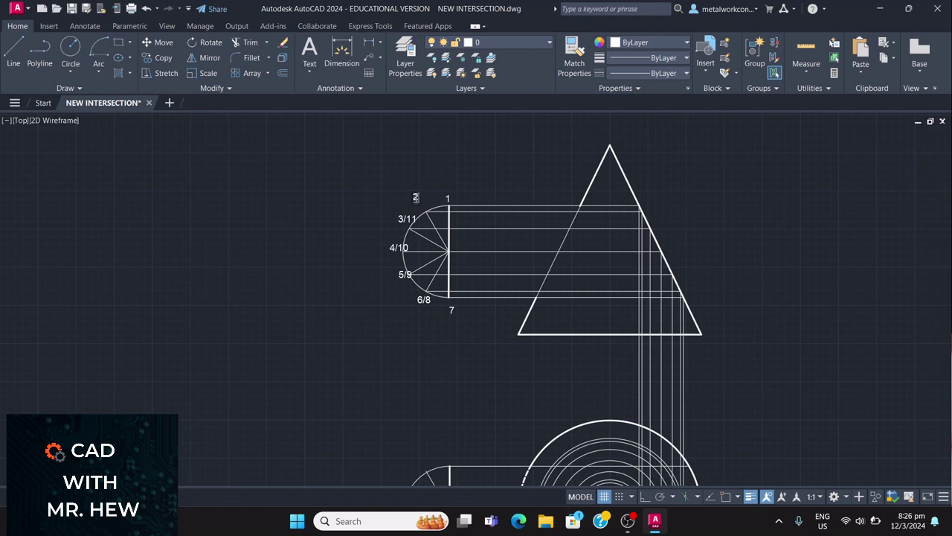
{"action": "type", "text": "/12"}
{"action": "left_click", "coordinate": [452, 238]}
{"action": "left_click", "coordinate": [432, 221]}
{"action": "left_click", "coordinate": [421, 215]}
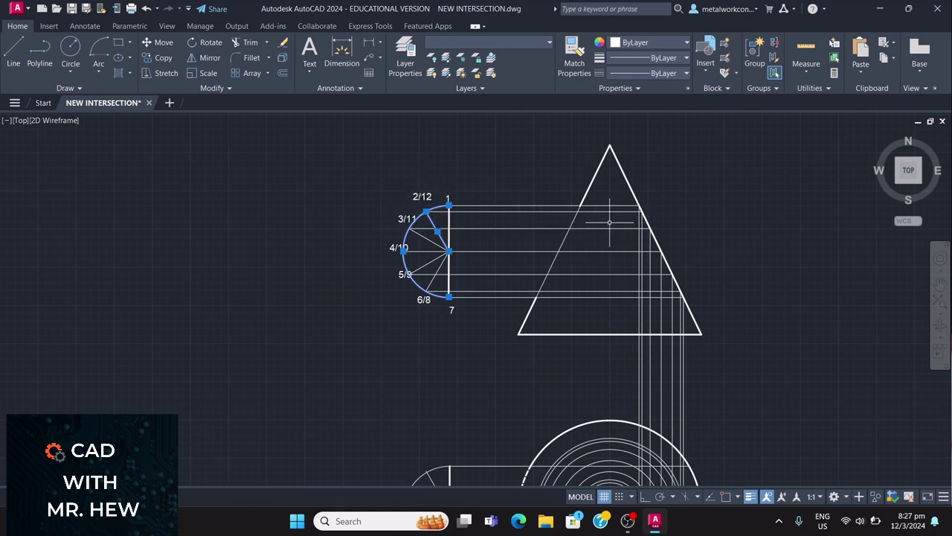
{"action": "key", "text": "Escape"}
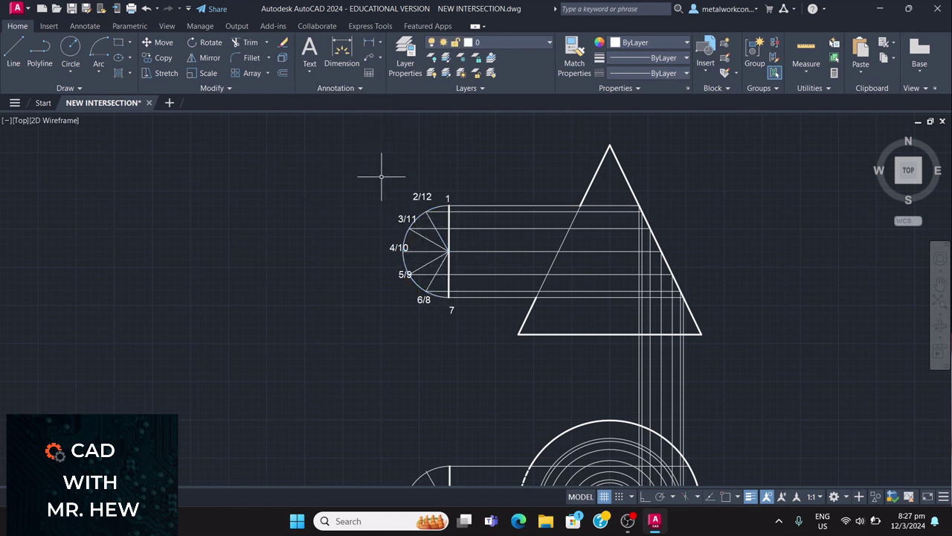
Step: Try to move the 3/11, 4/10 and 5/9 labels outward from the semicircular arc together, and undo the move
{"action": "left_click", "coordinate": [401, 219]}
{"action": "left_click", "coordinate": [395, 253]}
{"action": "left_click", "coordinate": [404, 275]}
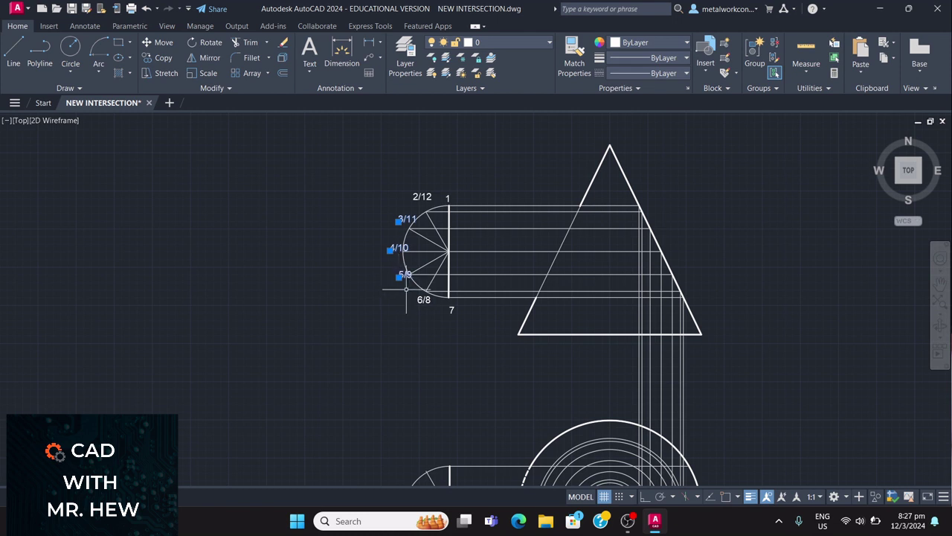
{"action": "left_click", "coordinate": [165, 43]}
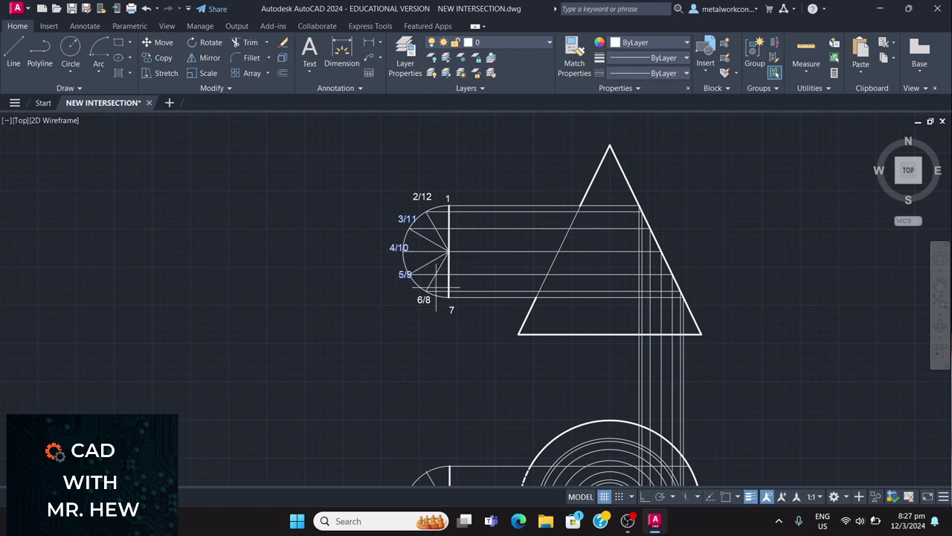
{"action": "left_click", "coordinate": [724, 497]}
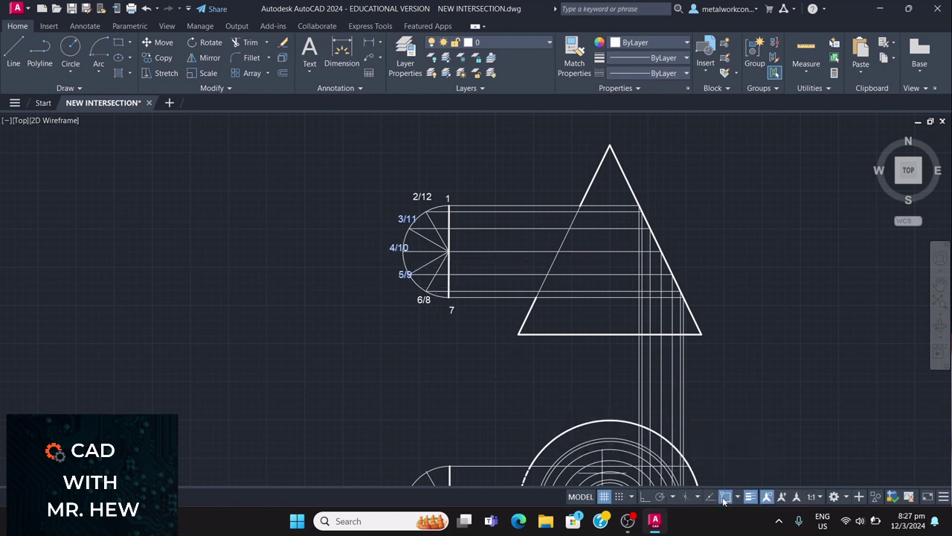
{"action": "left_click", "coordinate": [402, 250]}
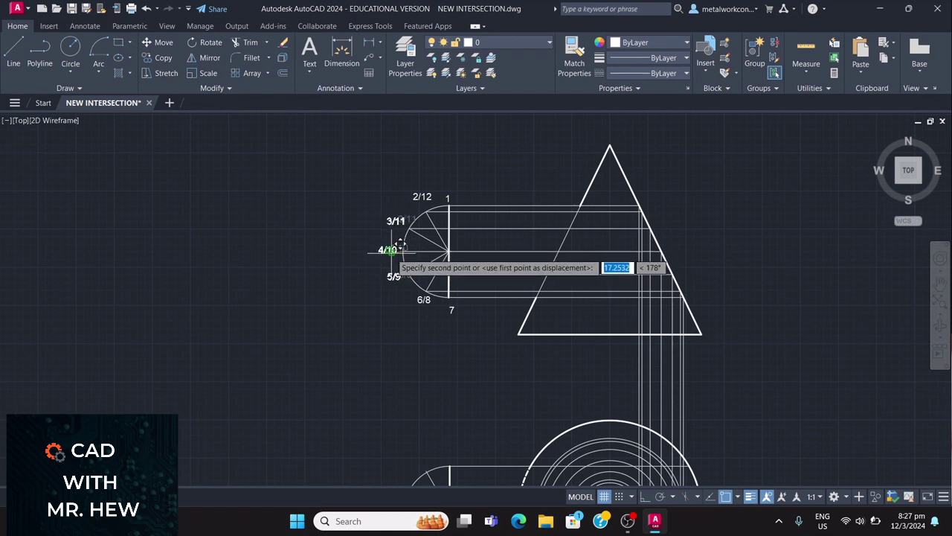
{"action": "left_click", "coordinate": [400, 247]}
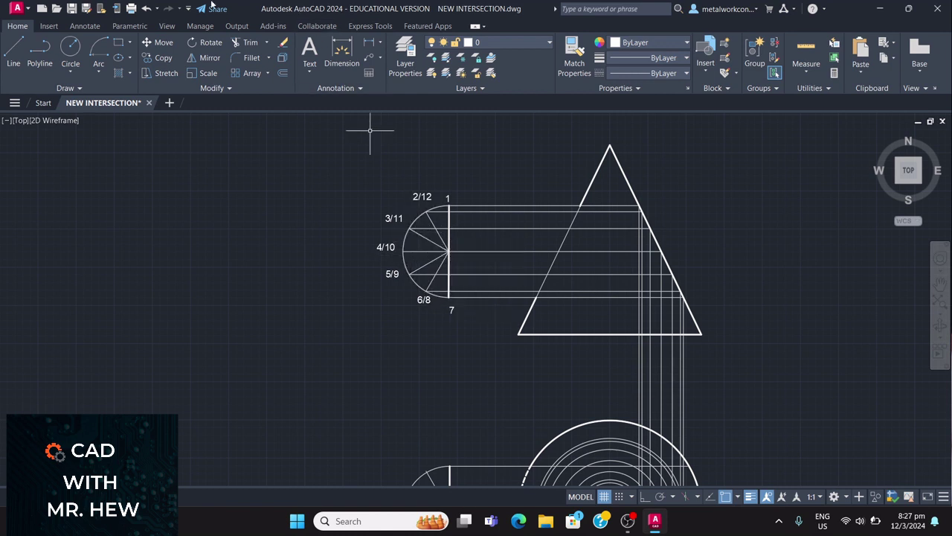
{"action": "left_click", "coordinate": [145, 9]}
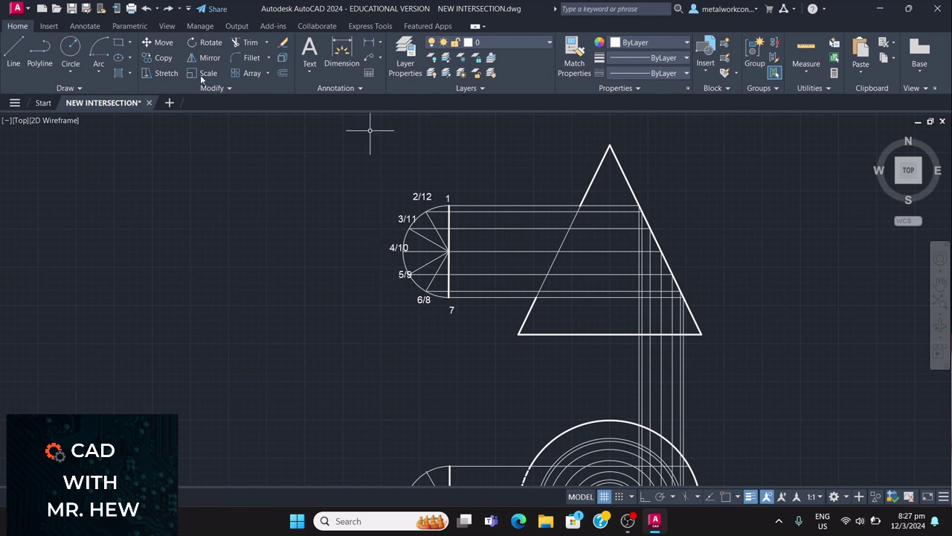
Step: Move the 3/11, 4/10, 5/9 and 6/8 labels together outward, down and away from the front view's semicircular arc
{"action": "left_click", "coordinate": [164, 45]}
{"action": "left_click", "coordinate": [402, 219]}
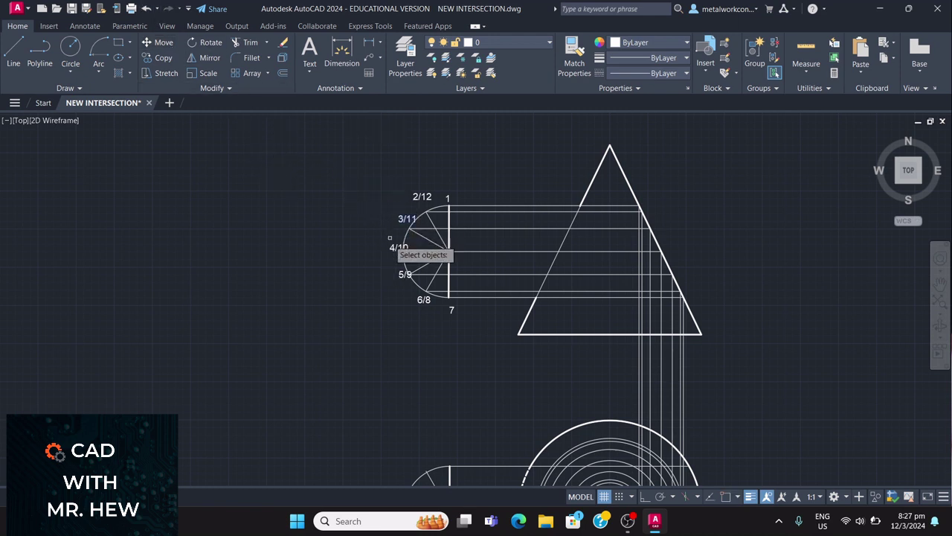
{"action": "left_click", "coordinate": [404, 275]}
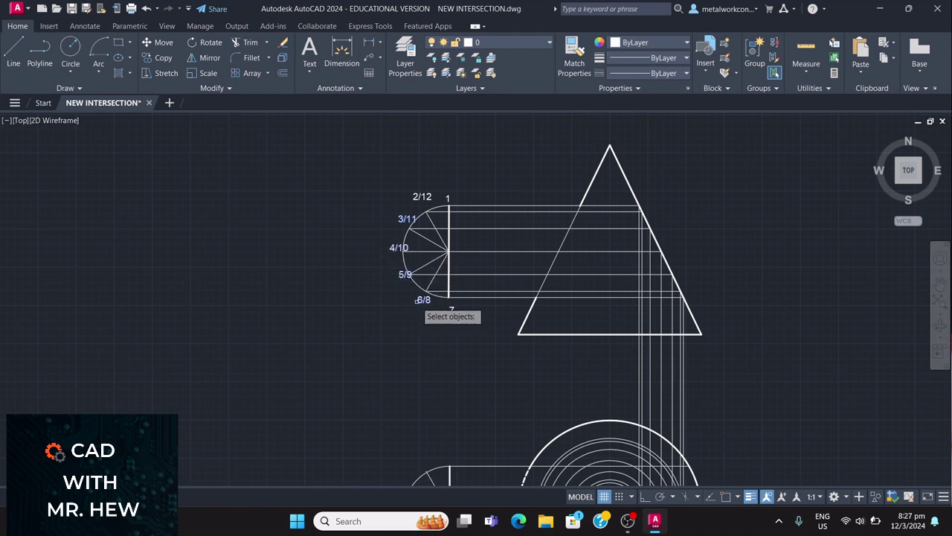
{"action": "key", "text": "Return"}
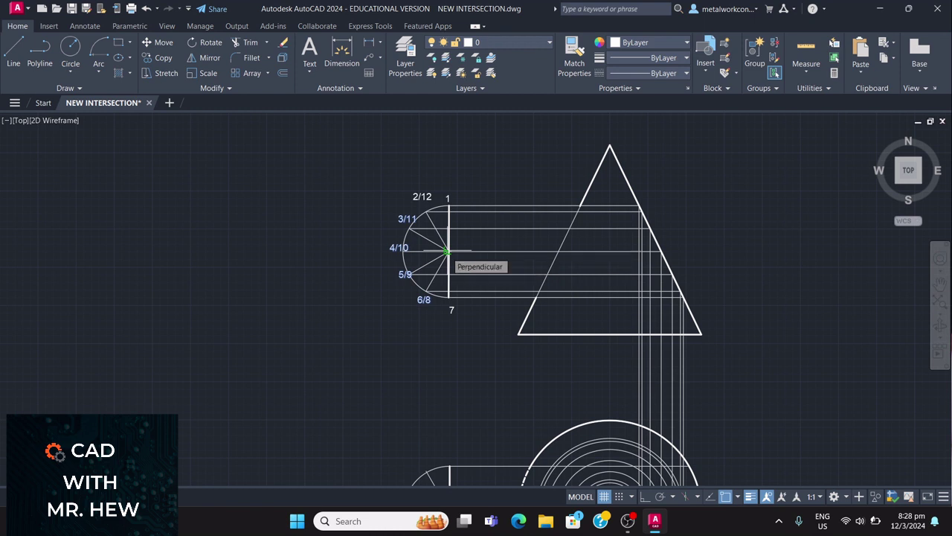
{"action": "scroll", "coordinate": [447, 250], "scroll_direction": "up", "scroll_amount": 5}
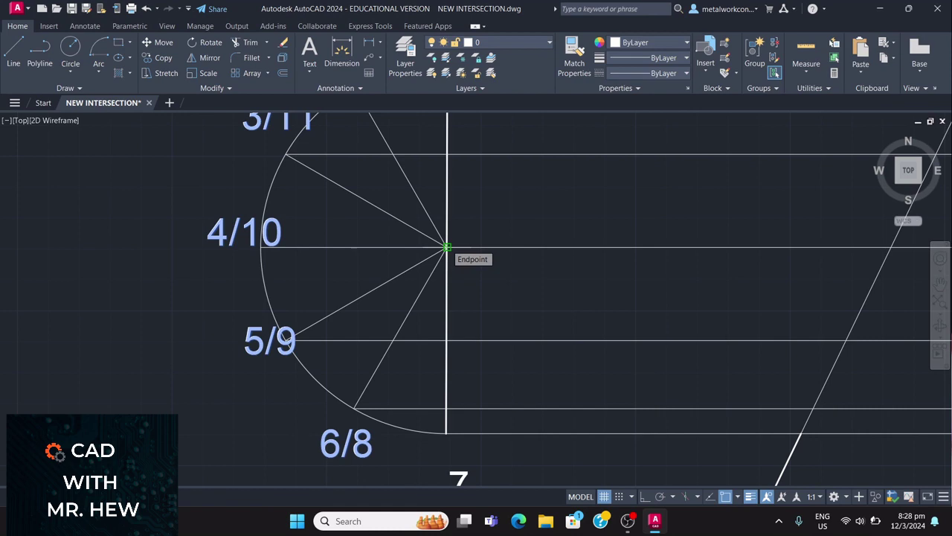
{"action": "left_click", "coordinate": [446, 247]}
{"action": "scroll", "coordinate": [450, 250], "scroll_direction": "down", "scroll_amount": 5}
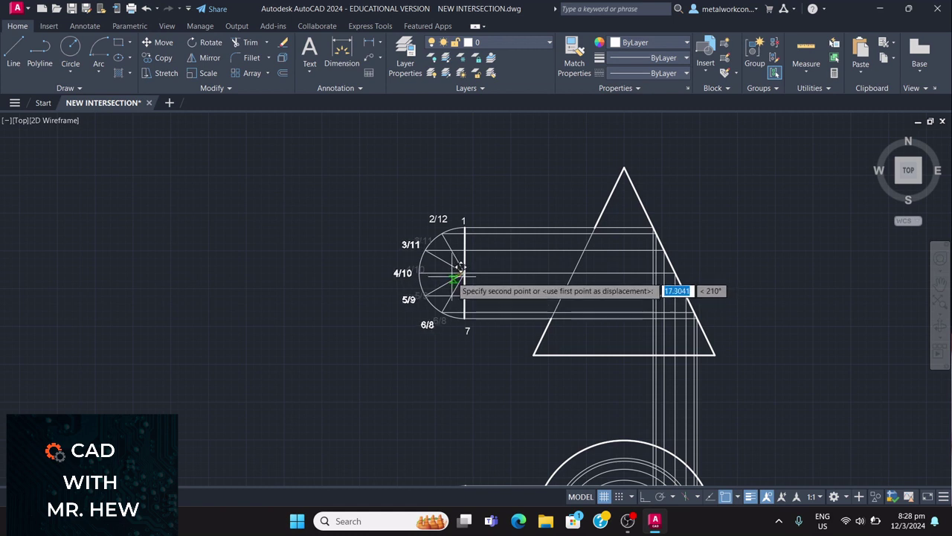
{"action": "left_click", "coordinate": [460, 270]}
{"action": "key", "text": "space"}
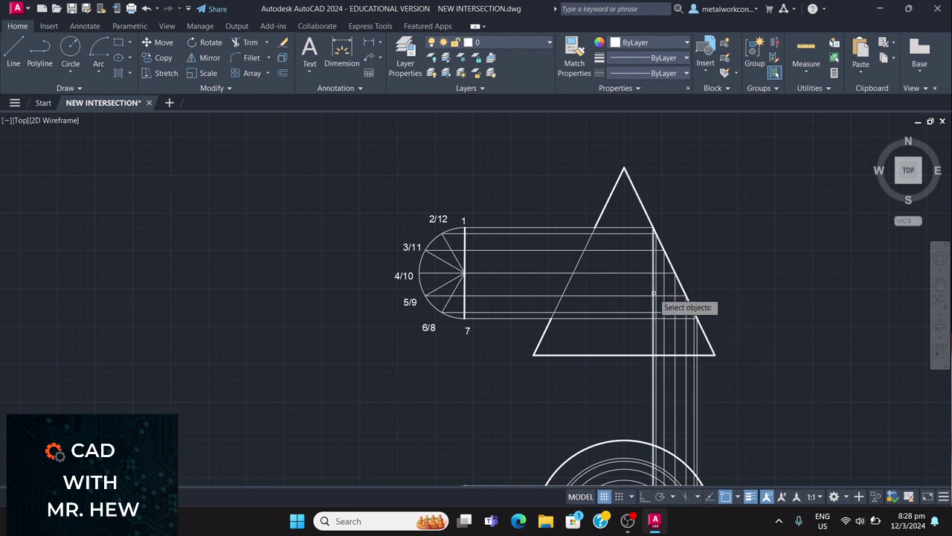
Step: Add single-line text labels 4, 5, 6 and 7 at height 9 around the upper half of the top view's cylinder end
{"action": "scroll", "coordinate": [657, 301], "scroll_direction": "down", "scroll_amount": 2}
{"action": "scroll", "coordinate": [661, 328], "scroll_direction": "up", "scroll_amount": 2}
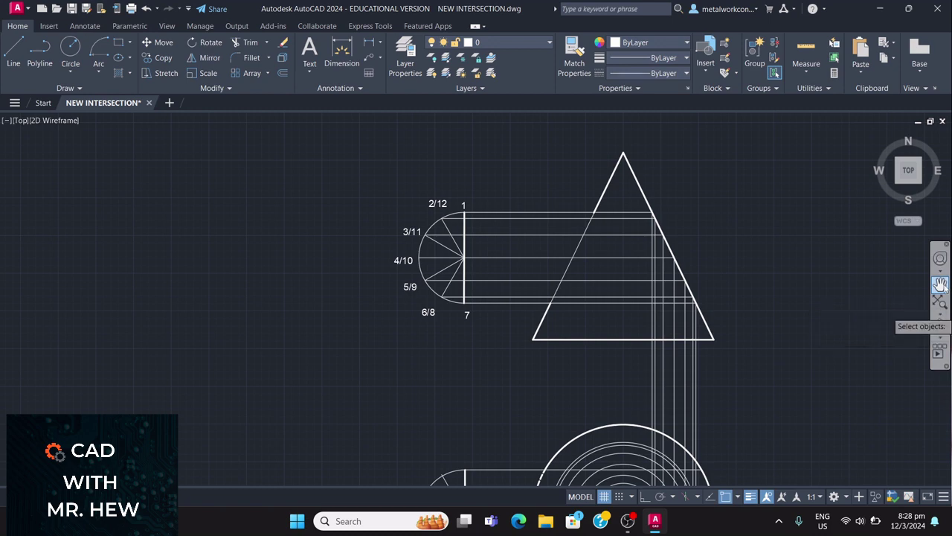
{"action": "left_click", "coordinate": [939, 283]}
{"action": "left_click_drag", "start_coordinate": [878, 323], "coordinate": [871, 242]}
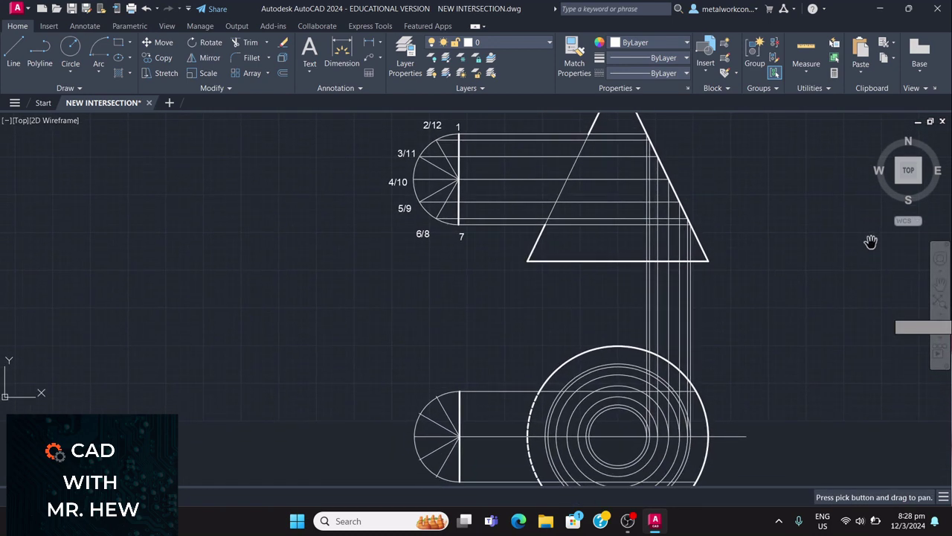
{"action": "scroll", "coordinate": [869, 236], "scroll_direction": "down", "scroll_amount": 2}
{"action": "scroll", "coordinate": [871, 223], "scroll_direction": "up", "scroll_amount": 2}
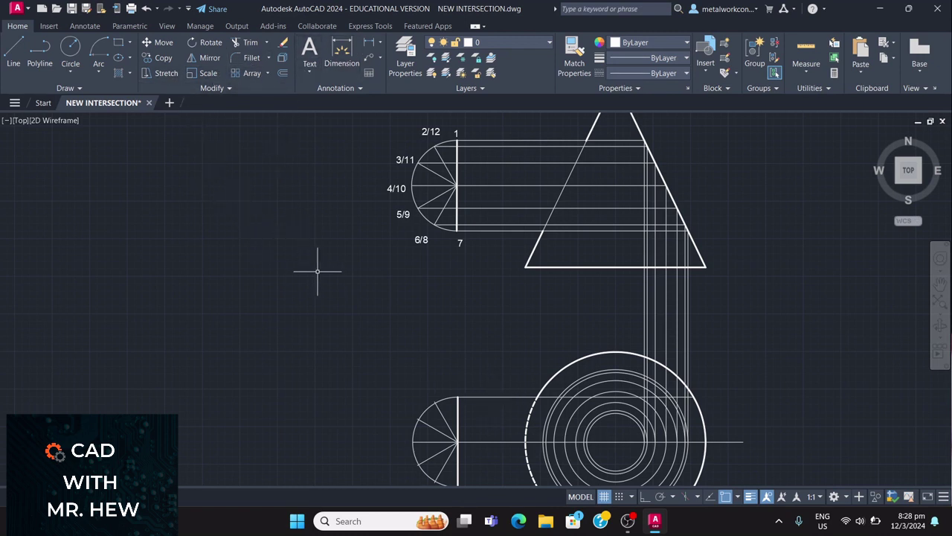
{"action": "type", "text": "TEXT"}
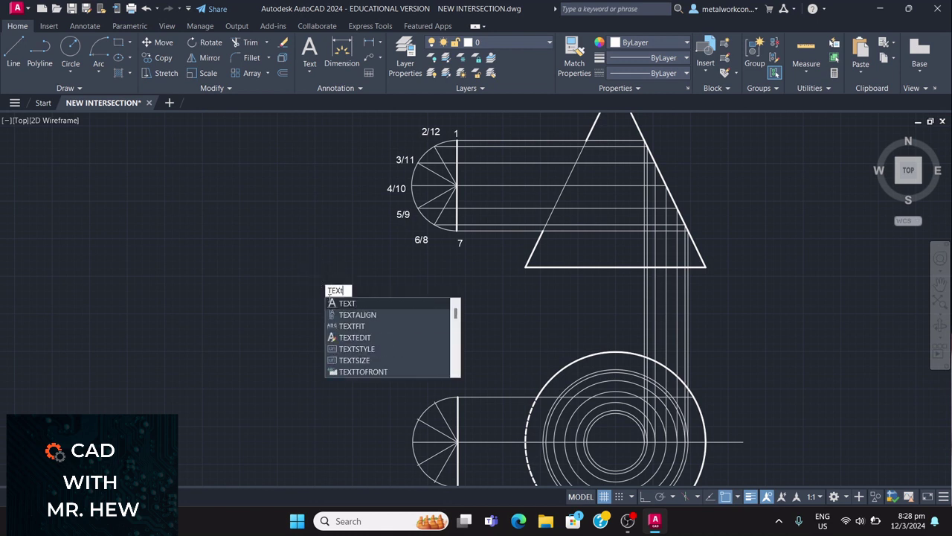
{"action": "left_click", "coordinate": [347, 303]}
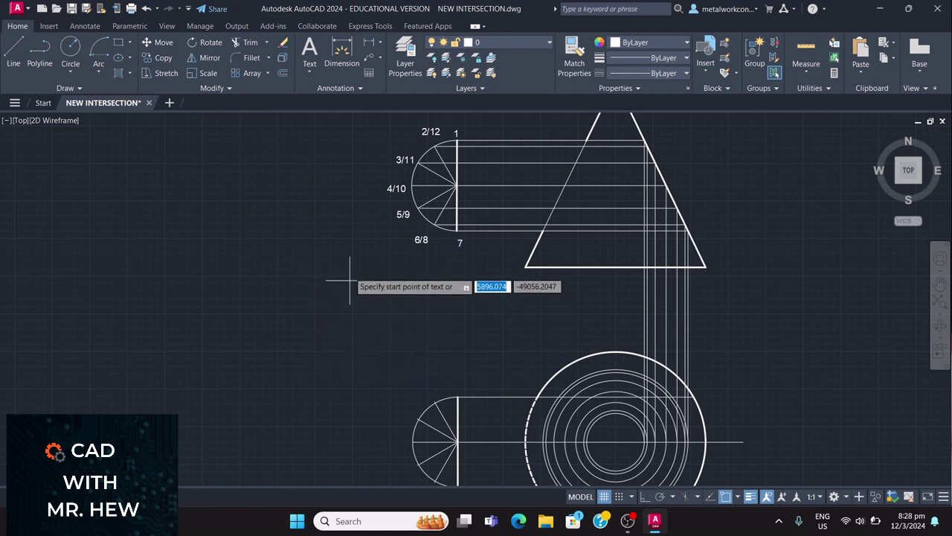
{"action": "left_click", "coordinate": [456, 387]}
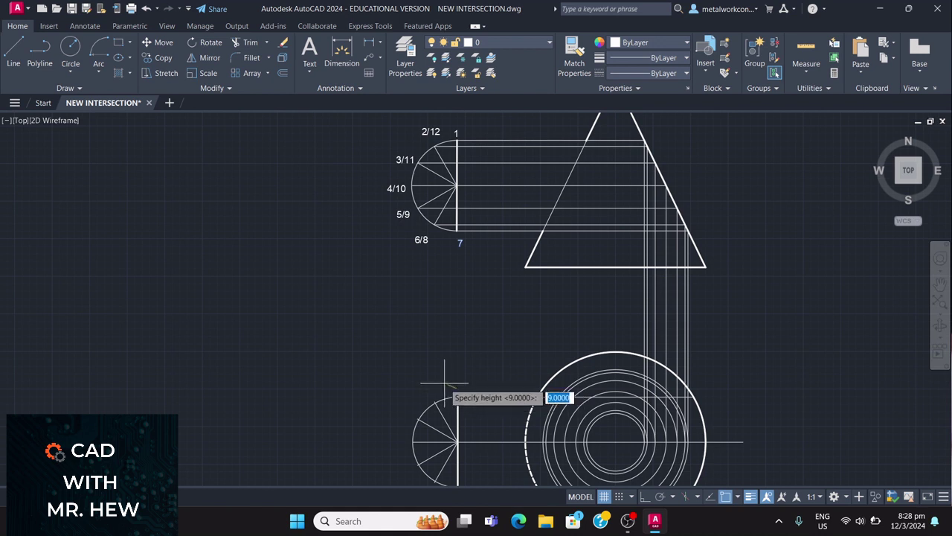
{"action": "key", "text": "Return"}
{"action": "key", "text": "Return"}
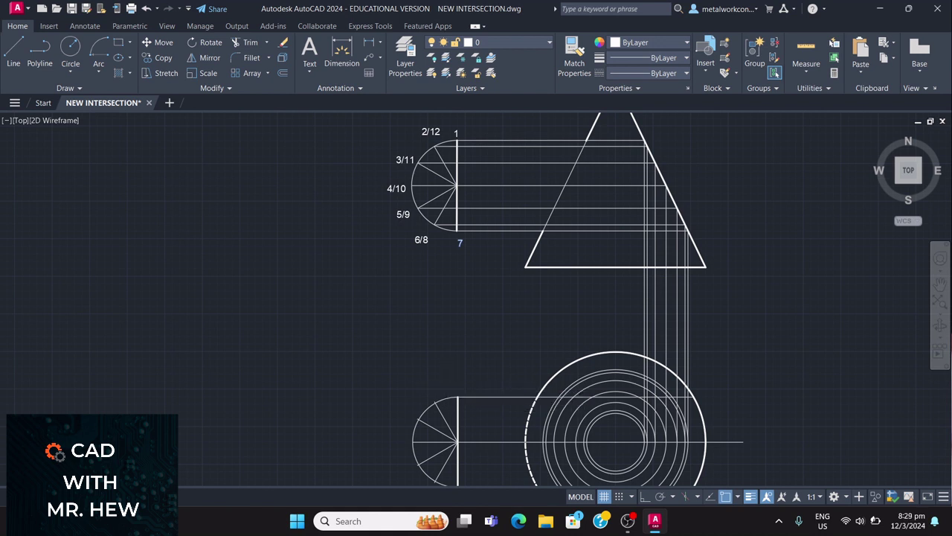
{"action": "type", "text": "4"}
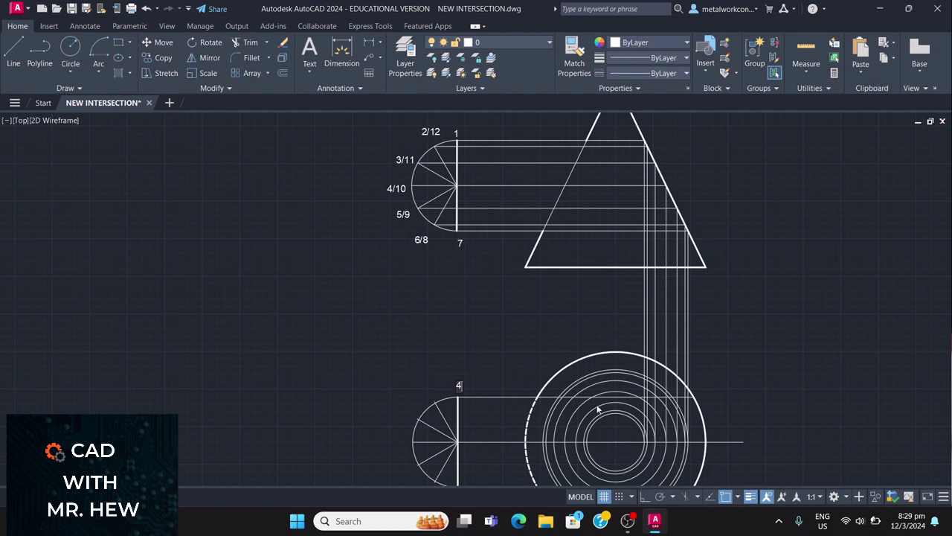
{"action": "left_click", "coordinate": [412, 391]}
{"action": "type", "text": "7"}
{"action": "left_click", "coordinate": [404, 469]}
{"action": "left_click", "coordinate": [396, 466]}
{"action": "type", "text": "8"}
{"action": "scroll", "coordinate": [509, 403], "scroll_direction": "down", "scroll_amount": 2}
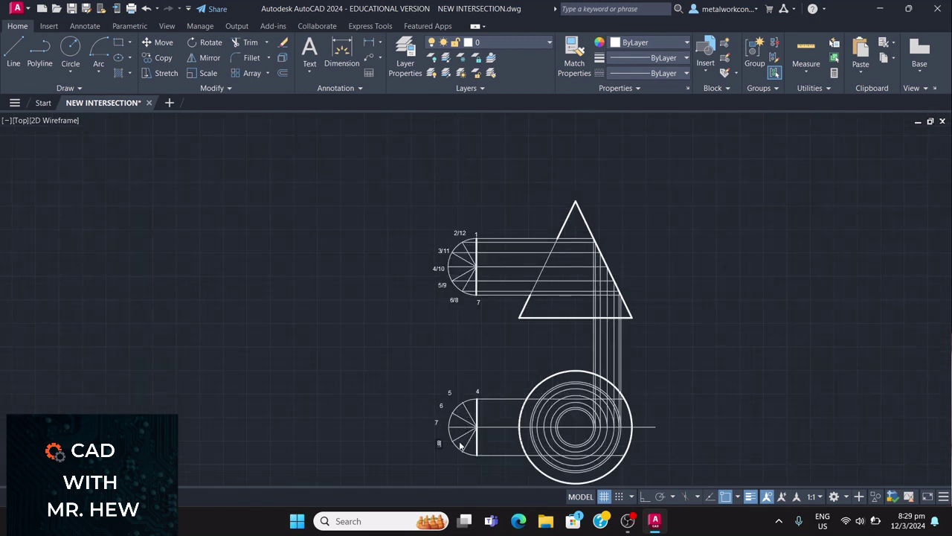
{"action": "key", "text": "Escape"}
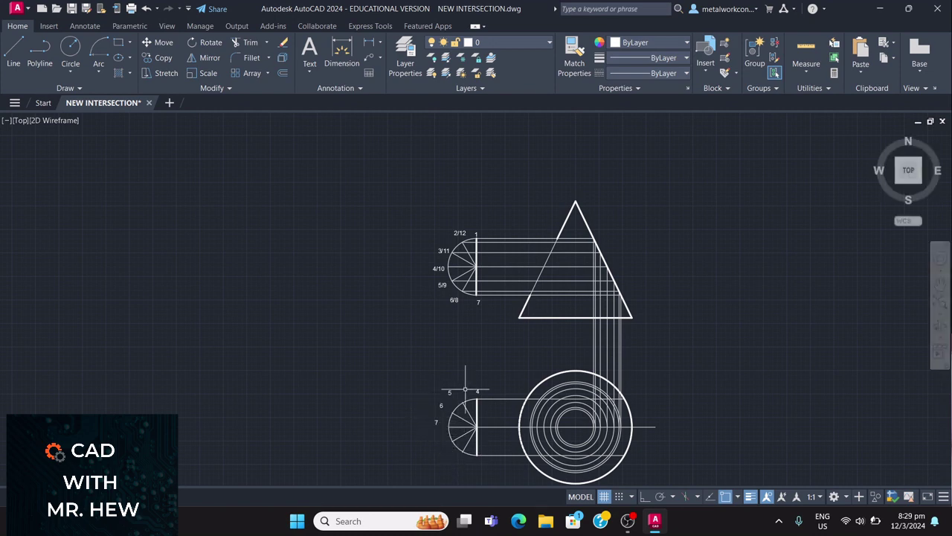
Step: Add single-line text labels 8 and 9 at height 9 beside the lower divisions of the top view's cylinder end
{"action": "scroll", "coordinate": [680, 302], "scroll_direction": "down", "scroll_amount": 2}
{"action": "scroll", "coordinate": [679, 302], "scroll_direction": "up", "scroll_amount": 4}
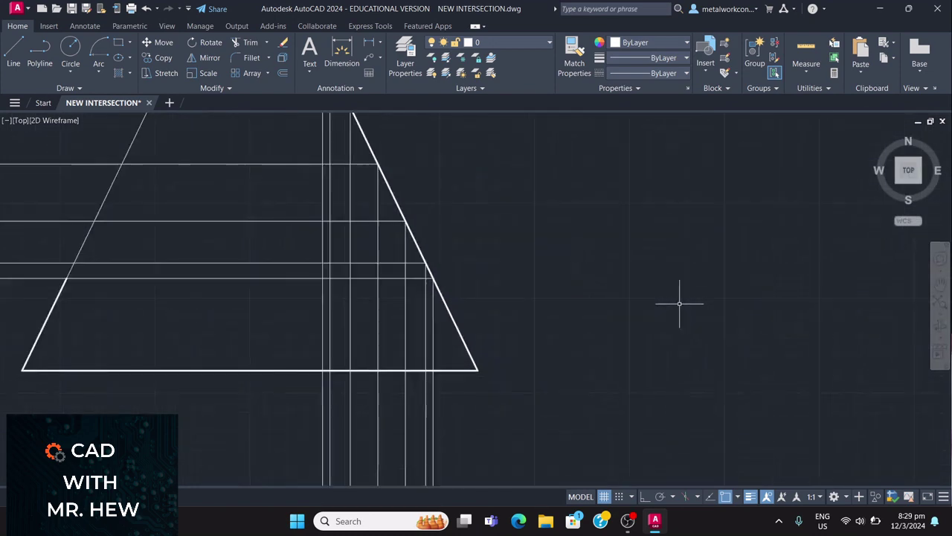
{"action": "left_click", "coordinate": [940, 283]}
{"action": "mouse_move", "coordinate": [761, 376]}
{"action": "left_mouse_down"}
{"action": "mouse_move", "coordinate": [884, 272]}
{"action": "mouse_move", "coordinate": [876, 220]}
{"action": "left_mouse_up"}
{"action": "mouse_move", "coordinate": [328, 480]}
{"action": "left_mouse_down"}
{"action": "mouse_move", "coordinate": [436, 381]}
{"action": "mouse_move", "coordinate": [436, 219]}
{"action": "mouse_move", "coordinate": [608, 203]}
{"action": "left_mouse_up"}
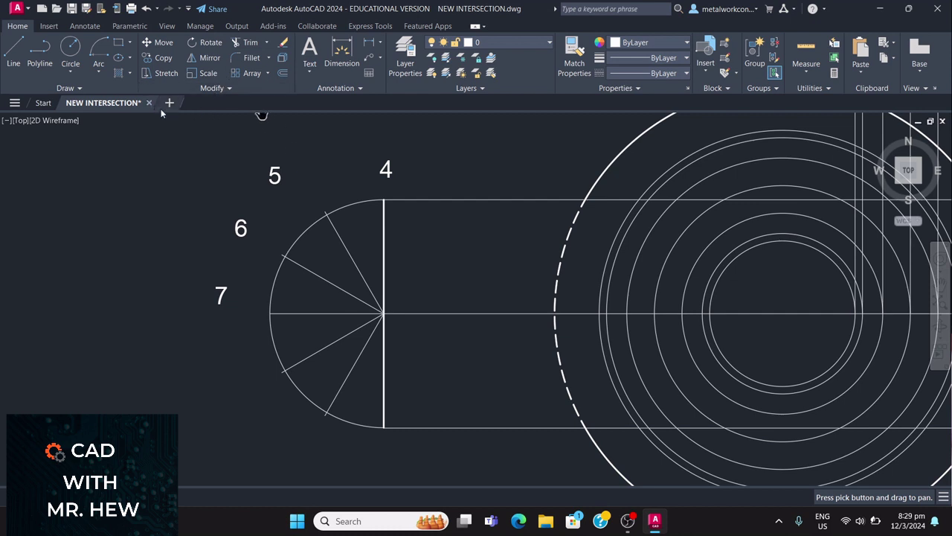
{"action": "key", "text": "Escape"}
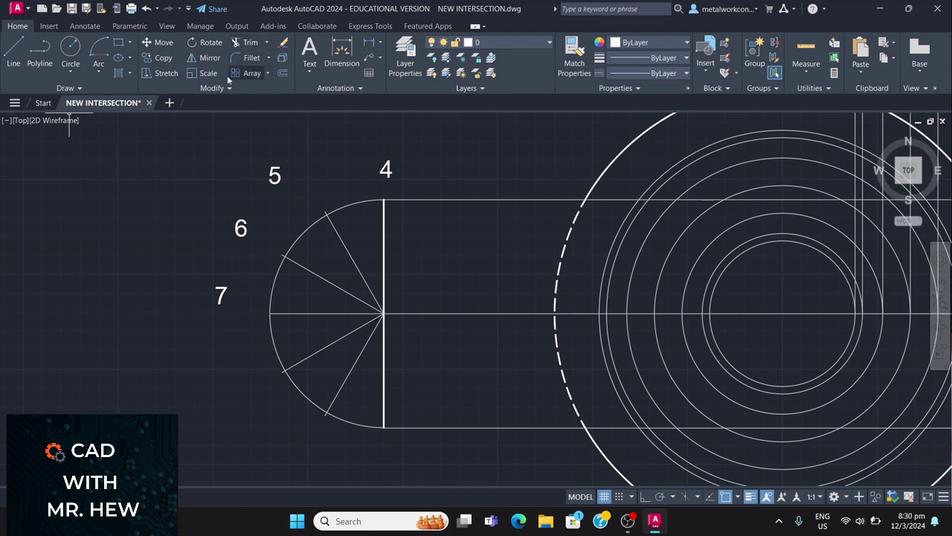
{"action": "type", "text": "tex"}
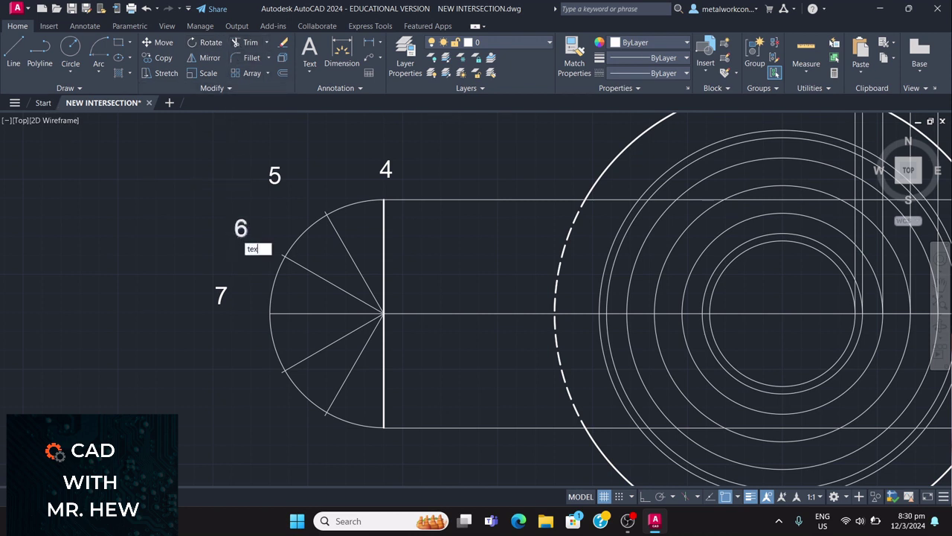
{"action": "key", "text": "Return"}
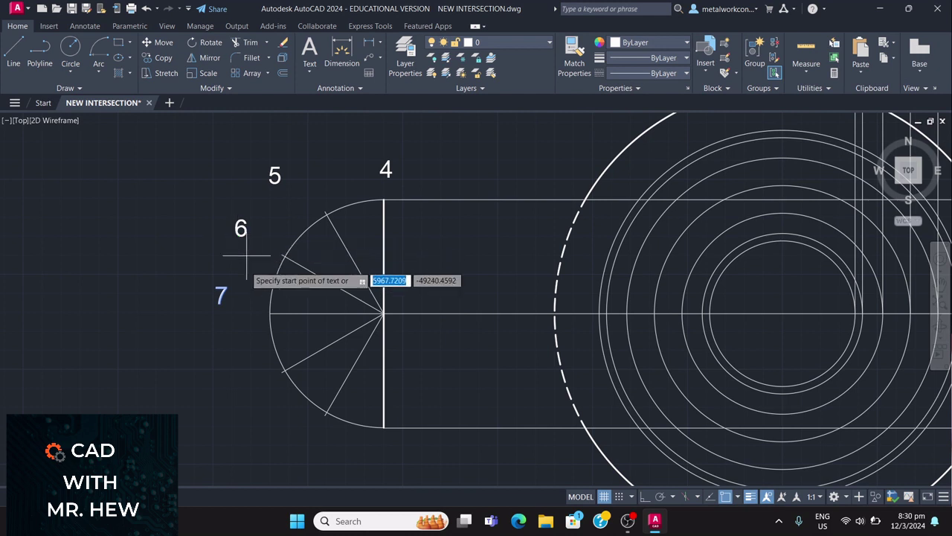
{"action": "left_click", "coordinate": [255, 380]}
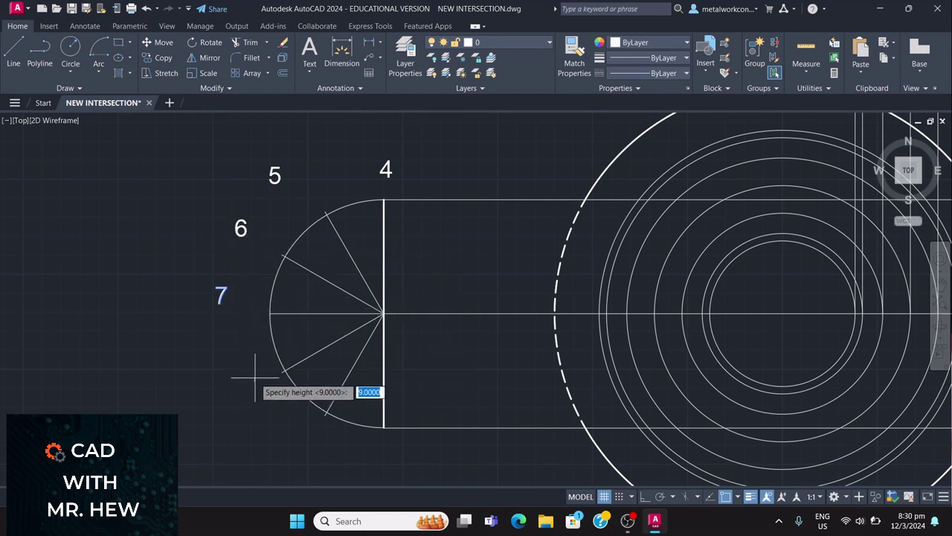
{"action": "key", "text": "Return"}
{"action": "key", "text": "Return"}
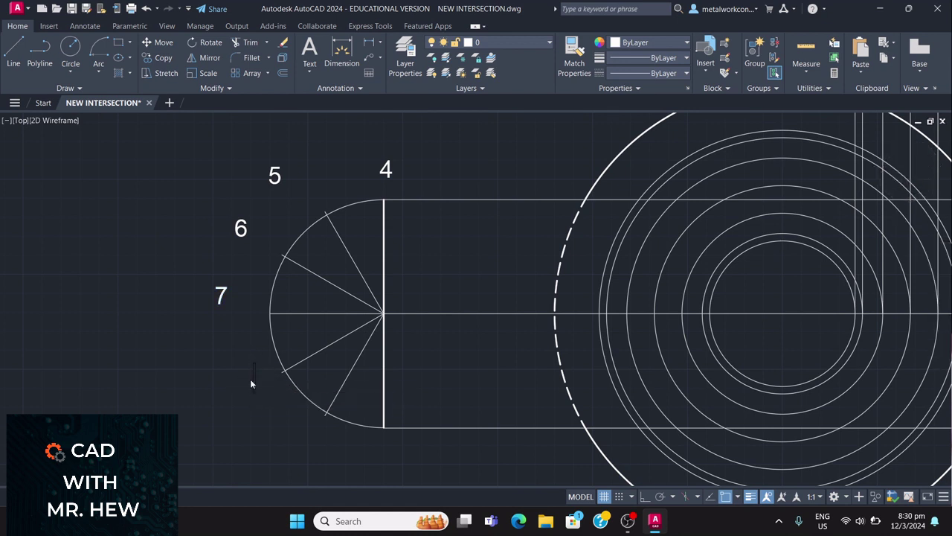
{"action": "type", "text": "8"}
{"action": "left_click", "coordinate": [306, 431]}
{"action": "type", "text": "9"}
{"action": "left_click", "coordinate": [386, 447]}
{"action": "type", "text": "10"}
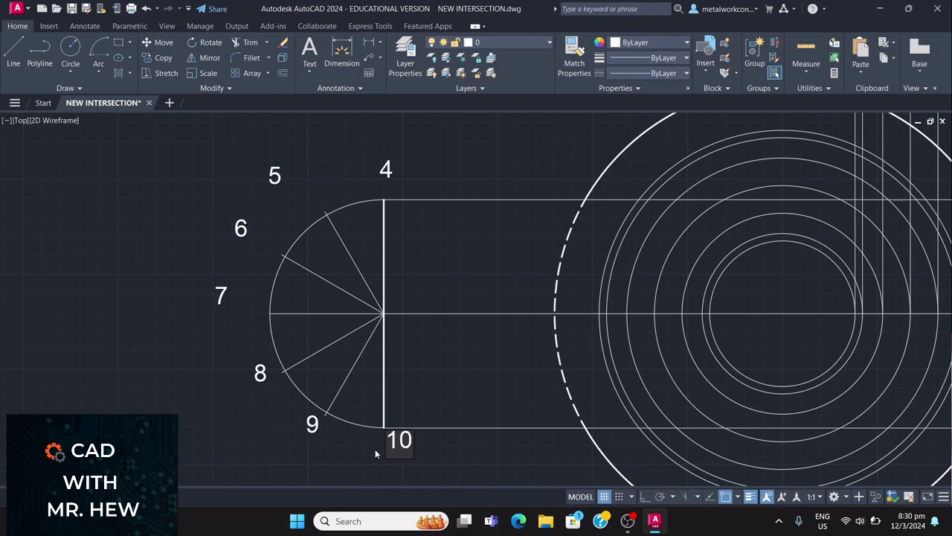
{"action": "scroll", "coordinate": [384, 443], "scroll_direction": "down", "scroll_amount": 2}
{"action": "scroll", "coordinate": [383, 450], "scroll_direction": "down", "scroll_amount": 2}
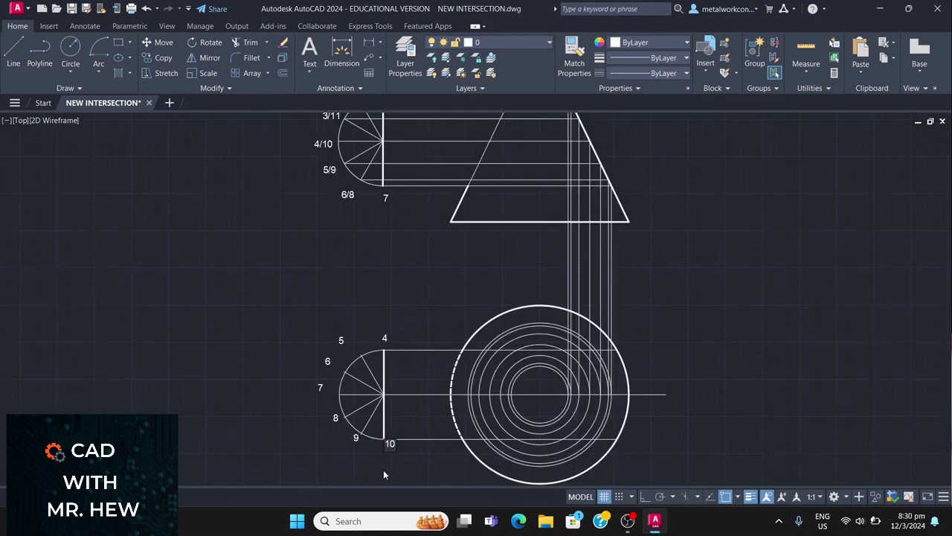
{"action": "scroll", "coordinate": [384, 474], "scroll_direction": "down", "scroll_amount": 2}
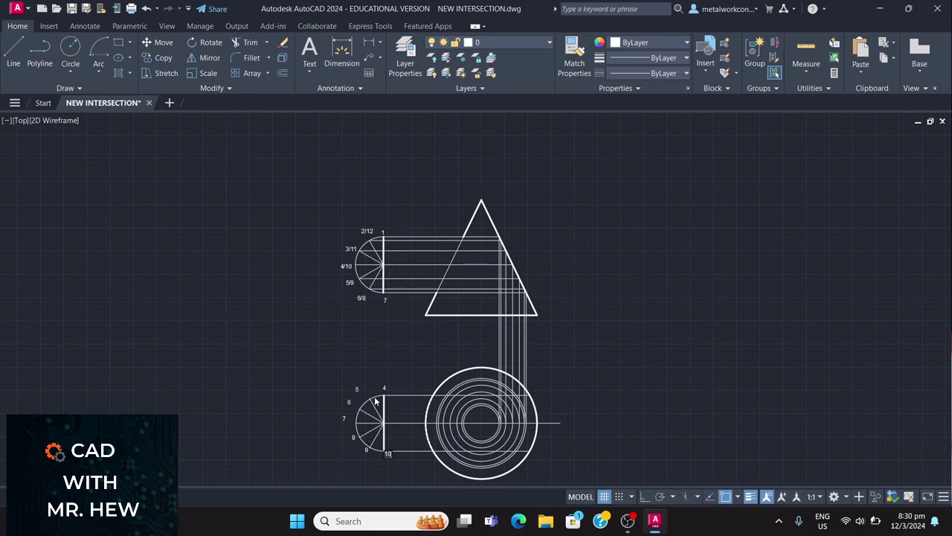
{"action": "scroll", "coordinate": [376, 402], "scroll_direction": "up", "scroll_amount": 4}
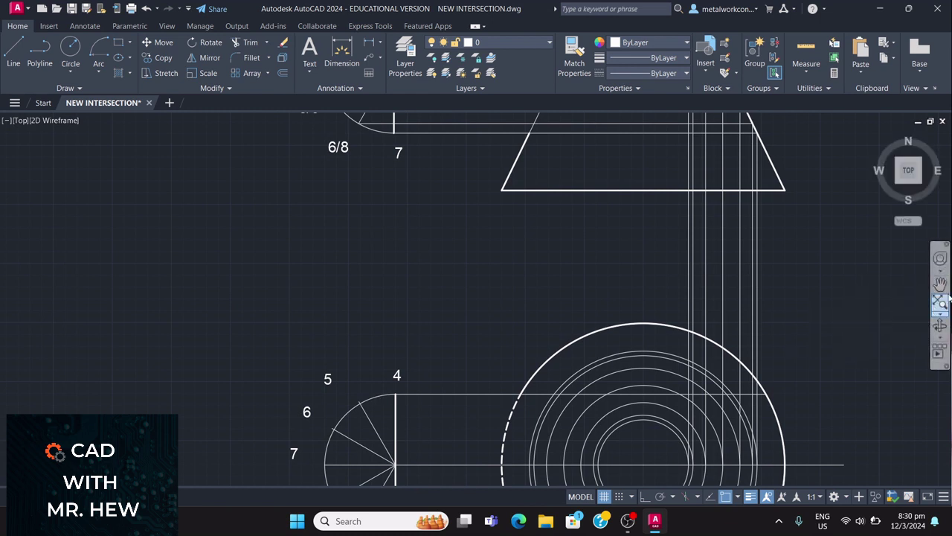
Step: Add the single-line text label 10 at height 9 just below the lower end of the top view's cylinder edge
{"action": "left_click", "coordinate": [939, 285]}
{"action": "mouse_move", "coordinate": [763, 369]}
{"action": "left_mouse_down"}
{"action": "mouse_move", "coordinate": [761, 218]}
{"action": "mouse_move", "coordinate": [754, 224]}
{"action": "left_mouse_up"}
{"action": "key", "text": "Escape"}
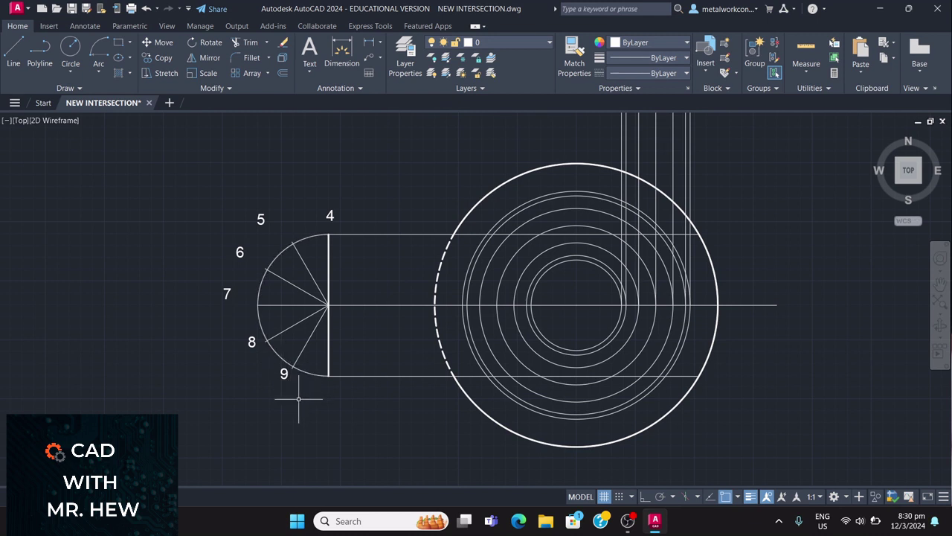
{"action": "key", "text": "p"}
{"action": "key", "text": "Return"}
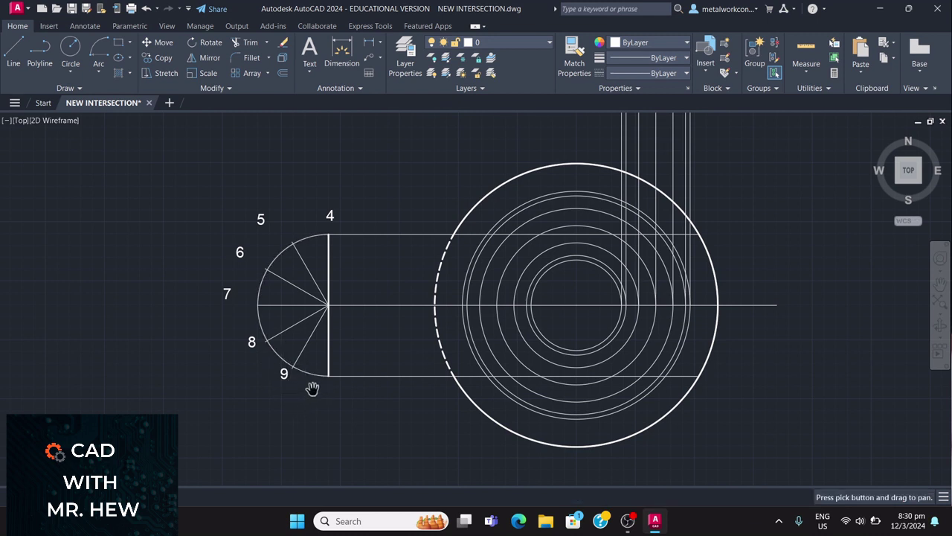
{"action": "key", "text": "Escape"}
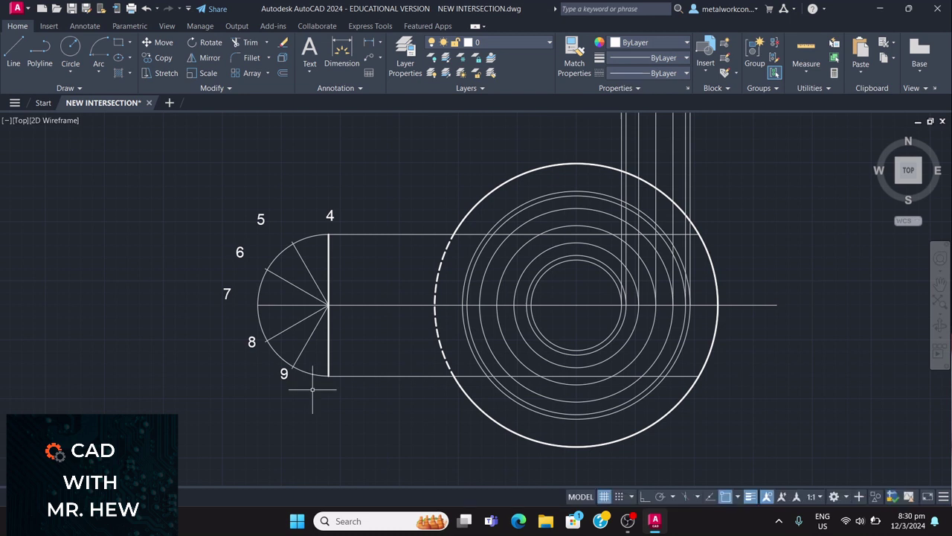
{"action": "type", "text": "te"}
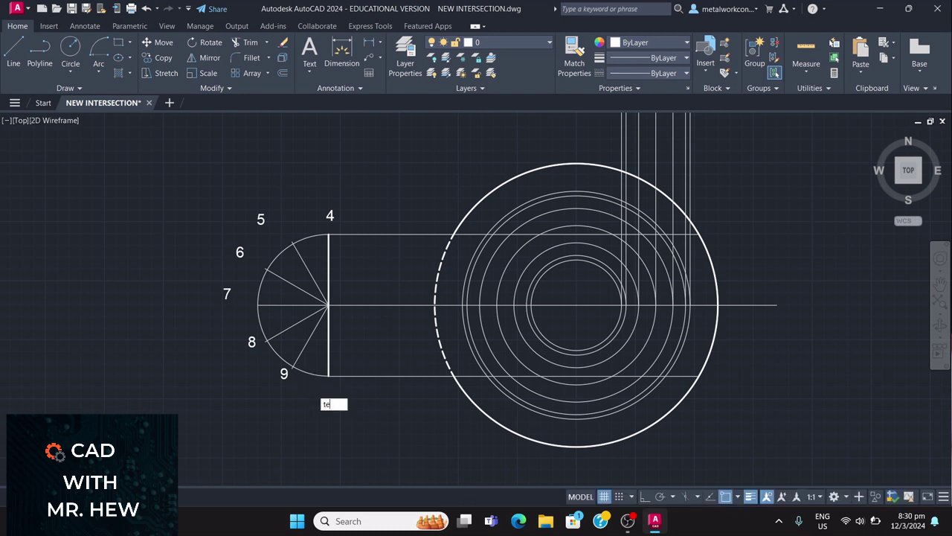
{"action": "type", "text": "xt"}
{"action": "key", "text": "Return"}
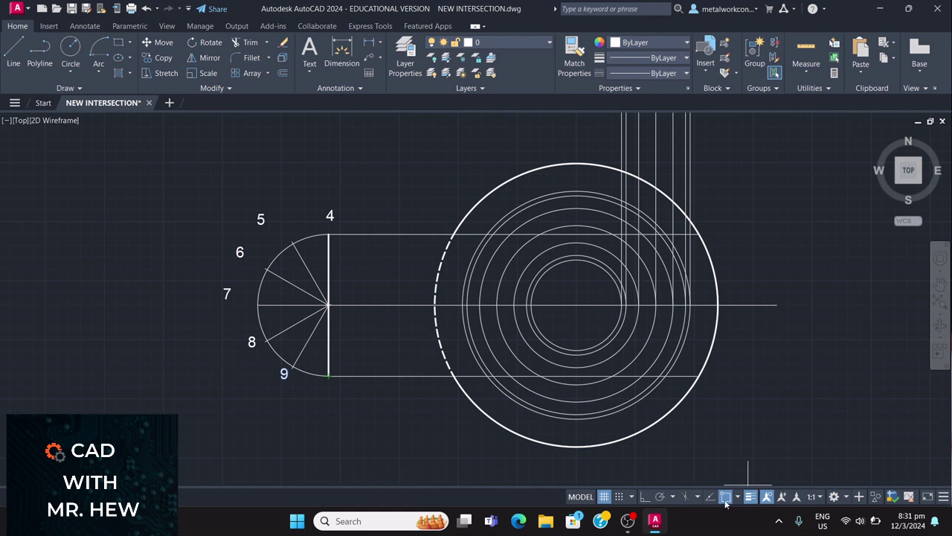
{"action": "left_click", "coordinate": [320, 394]}
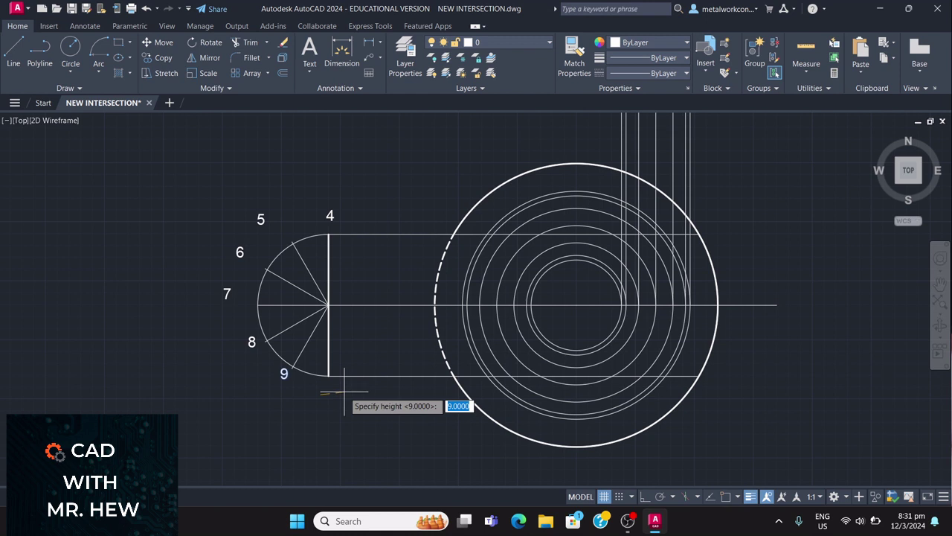
{"action": "key", "text": "Return"}
{"action": "key", "text": "Return"}
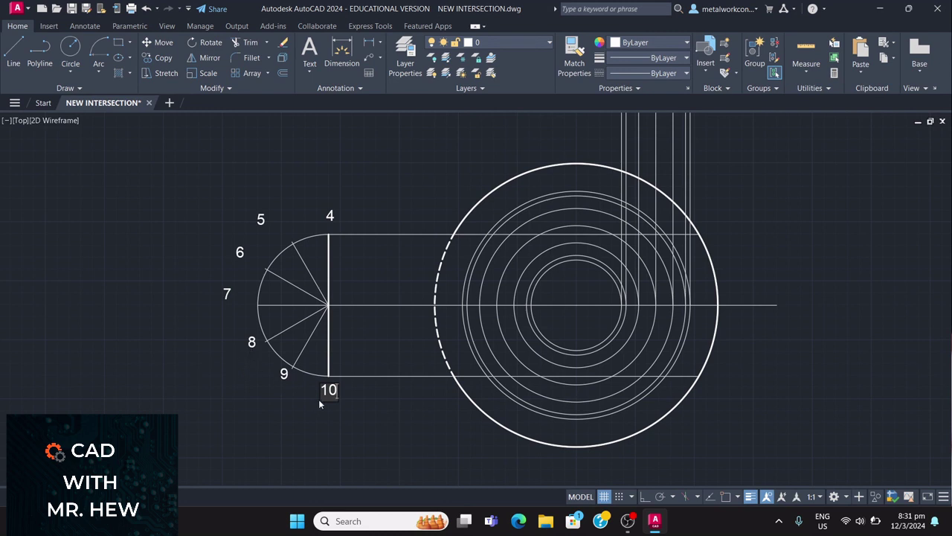
{"action": "key", "text": "Escape"}
{"action": "key", "text": "Escape"}
Step: Change labels 9 and 8 on the top view's cylinder end to 9/11 and 8/12
{"action": "left_click", "coordinate": [282, 375]}
{"action": "double_click", "coordinate": [283, 374]}
{"action": "type", "text": "11"}
{"action": "left_click", "coordinate": [251, 342]}
{"action": "left_click", "coordinate": [252, 342]}
{"action": "type", "text": "/12"}
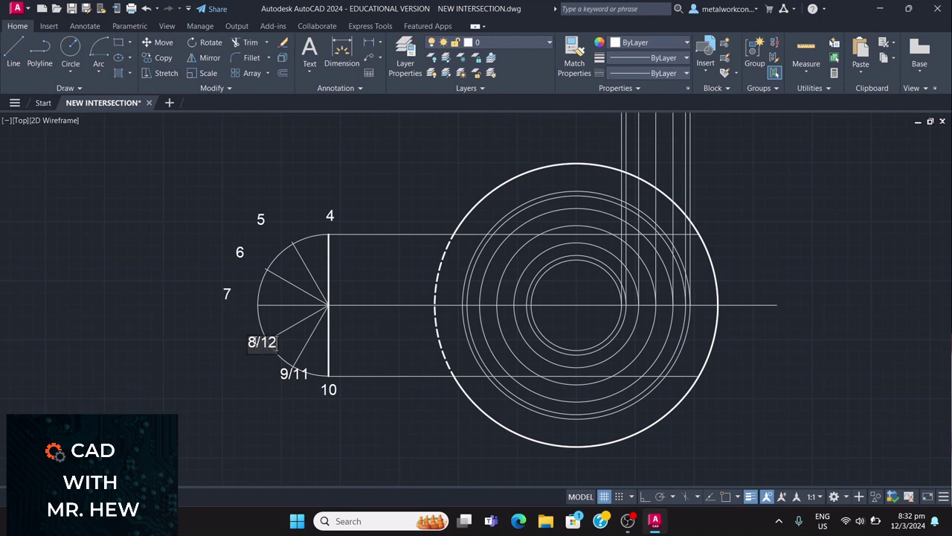
Step: Change labels 7 and 6 on the top view's cylinder end to 7/1 and 6/2
{"action": "left_click", "coordinate": [230, 292]}
{"action": "left_click", "coordinate": [229, 295]}
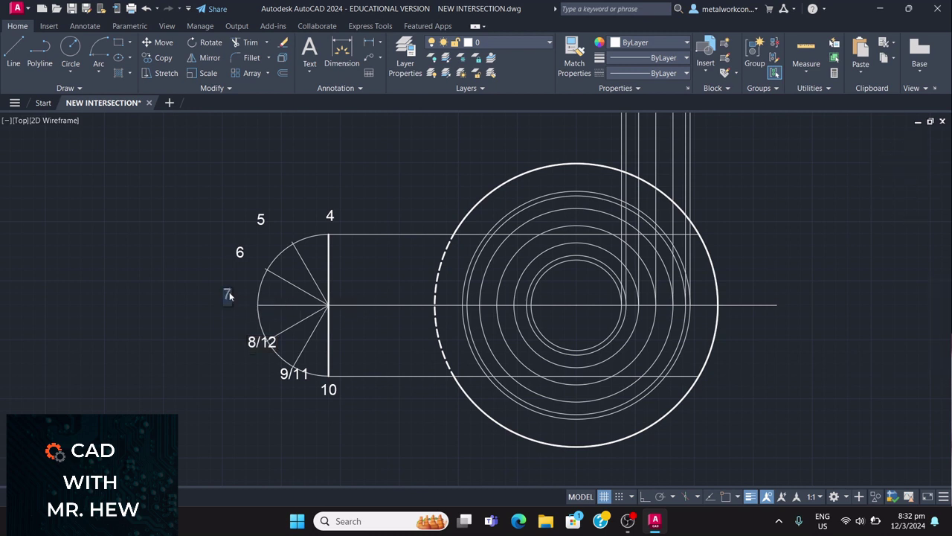
{"action": "left_click", "coordinate": [230, 295]}
{"action": "type", "text": "/1"}
{"action": "left_click", "coordinate": [239, 253]}
{"action": "left_click", "coordinate": [240, 253]}
{"action": "key", "text": "Return"}
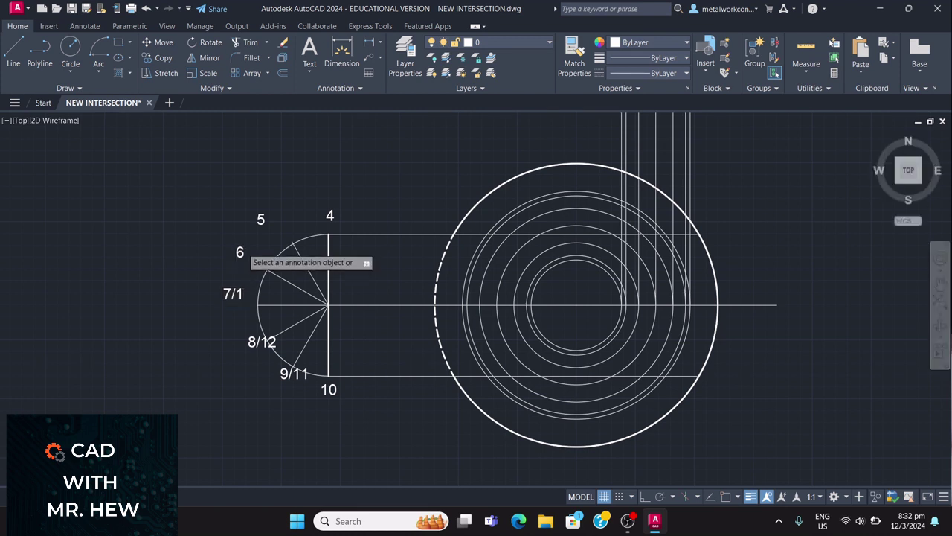
{"action": "left_click", "coordinate": [240, 253]}
{"action": "type", "text": "6"}
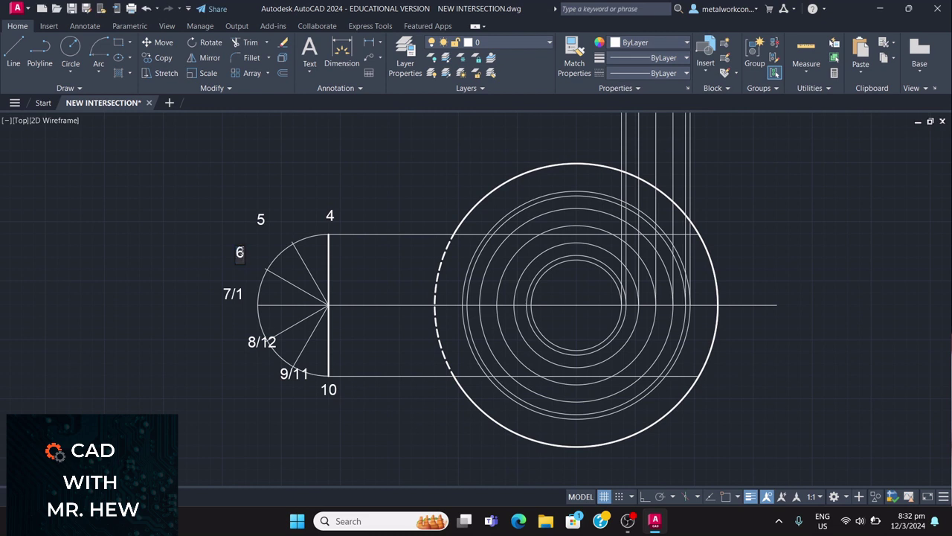
{"action": "type", "text": "/2"}
{"action": "left_click", "coordinate": [267, 221]}
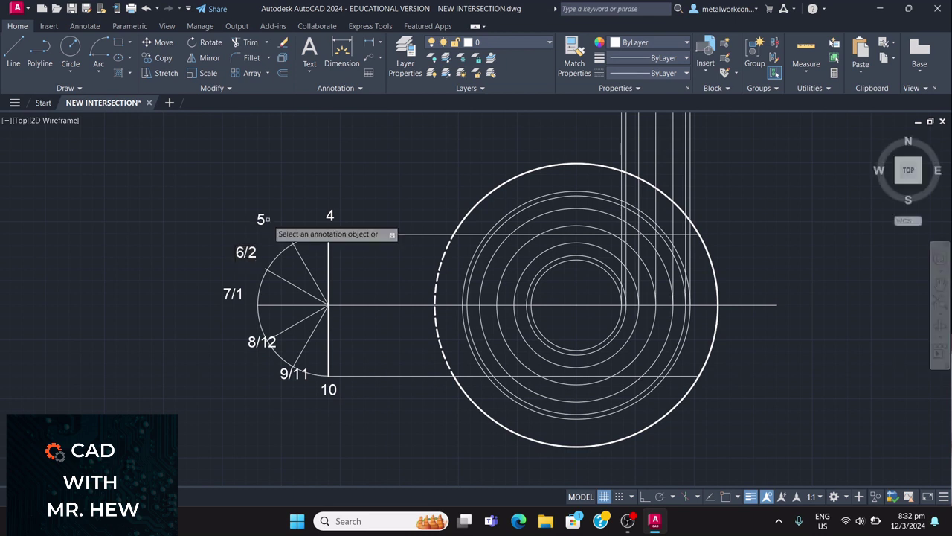
{"action": "left_click", "coordinate": [262, 218]}
{"action": "left_click", "coordinate": [263, 220]}
{"action": "type", "text": "/3"}
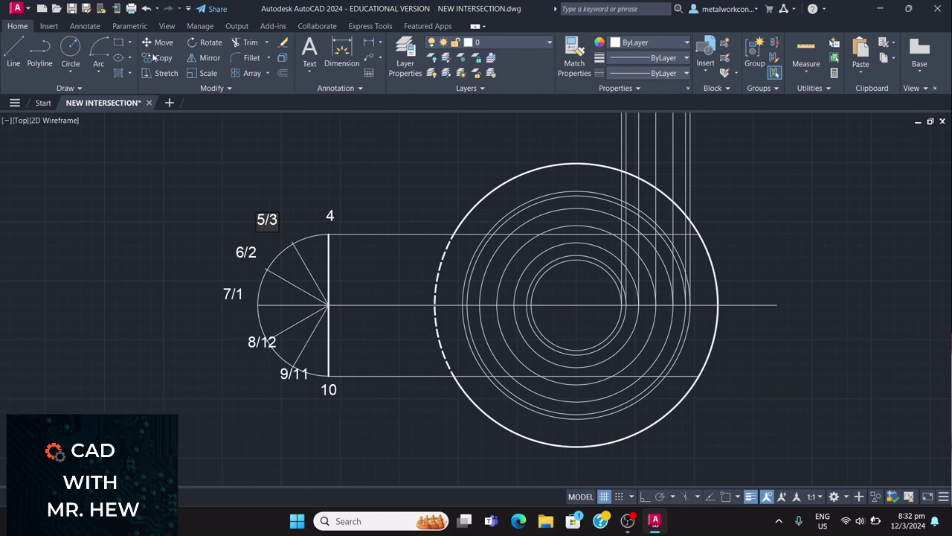
{"action": "key", "text": "BackSpace"}
{"action": "key", "text": "BackSpace"}
Step: Move labels 8/12 and 9/11 together outward, clear of the top view's cylinder-end arc
{"action": "left_click", "coordinate": [249, 342]}
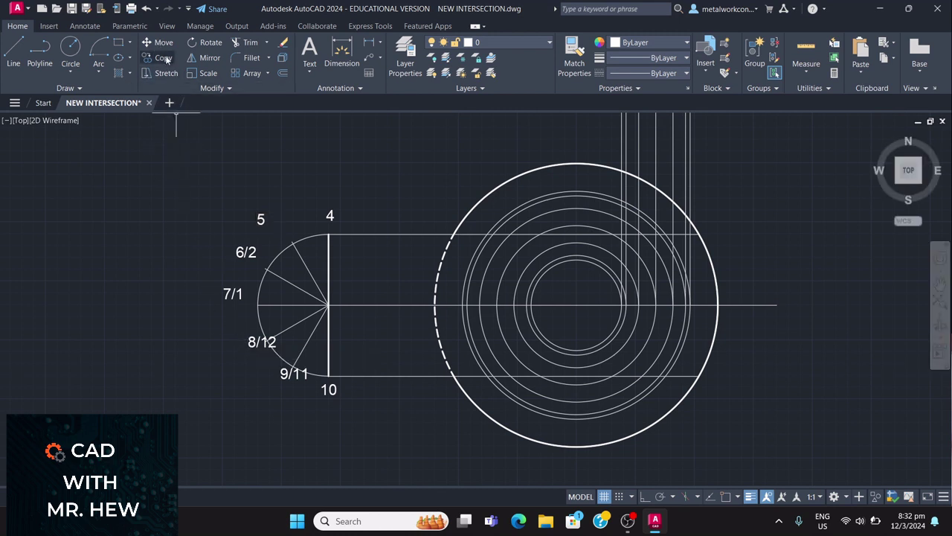
{"action": "left_click", "coordinate": [164, 43]}
{"action": "left_click", "coordinate": [262, 343]}
{"action": "left_click", "coordinate": [287, 372]}
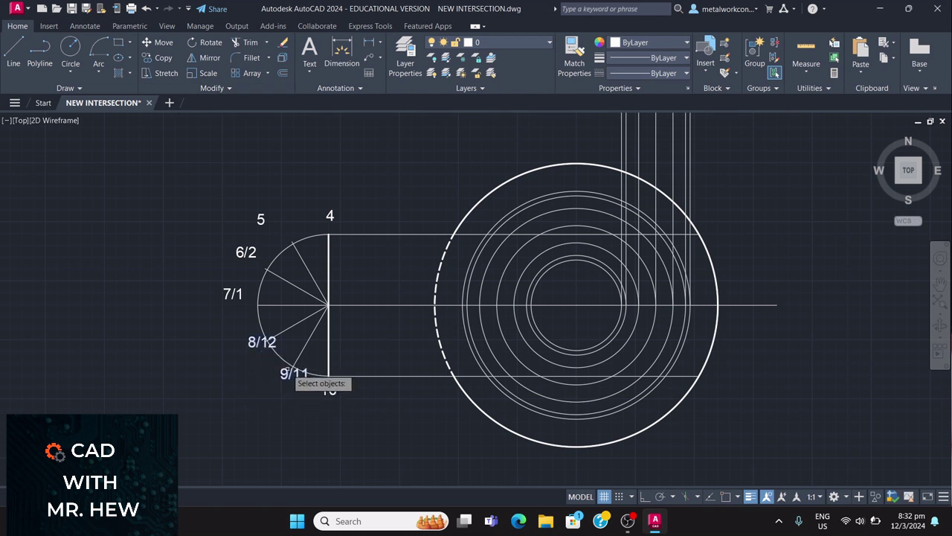
{"action": "key", "text": "Return"}
{"action": "left_click", "coordinate": [287, 373]}
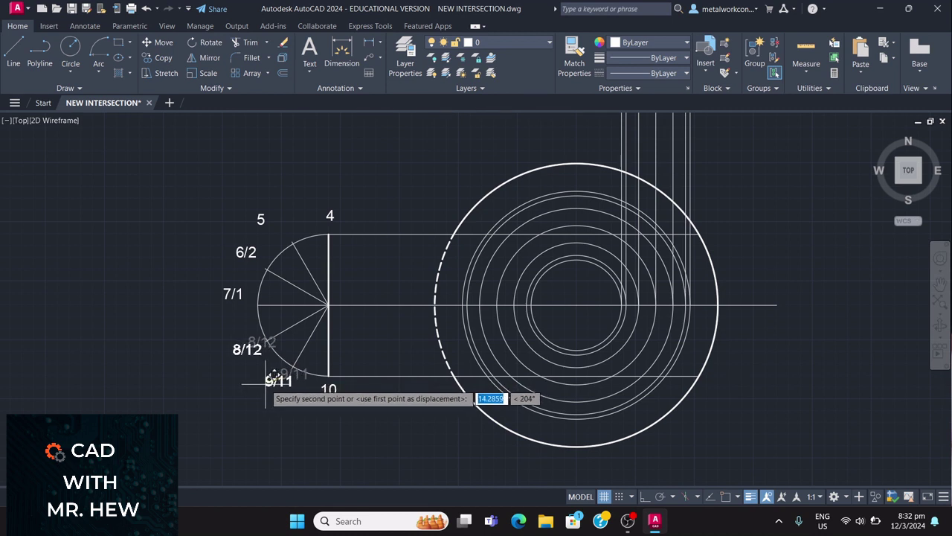
{"action": "left_click", "coordinate": [265, 383]}
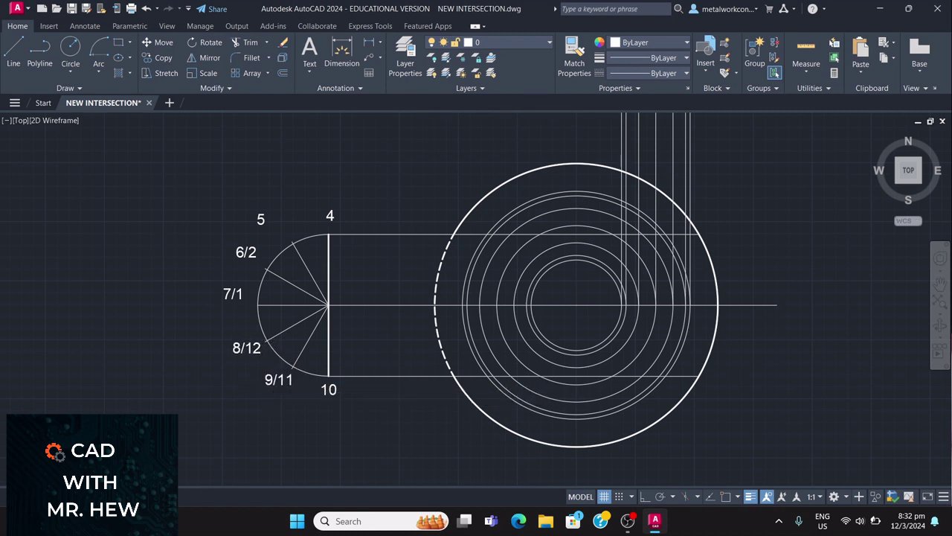
{"action": "right_click", "coordinate": [266, 384]}
{"action": "left_click", "coordinate": [254, 393]}
Step: Change label 5 on the top view's cylinder end to 5/3
{"action": "left_click", "coordinate": [266, 221]}
{"action": "double_click", "coordinate": [264, 221]}
{"action": "left_click", "coordinate": [263, 221]}
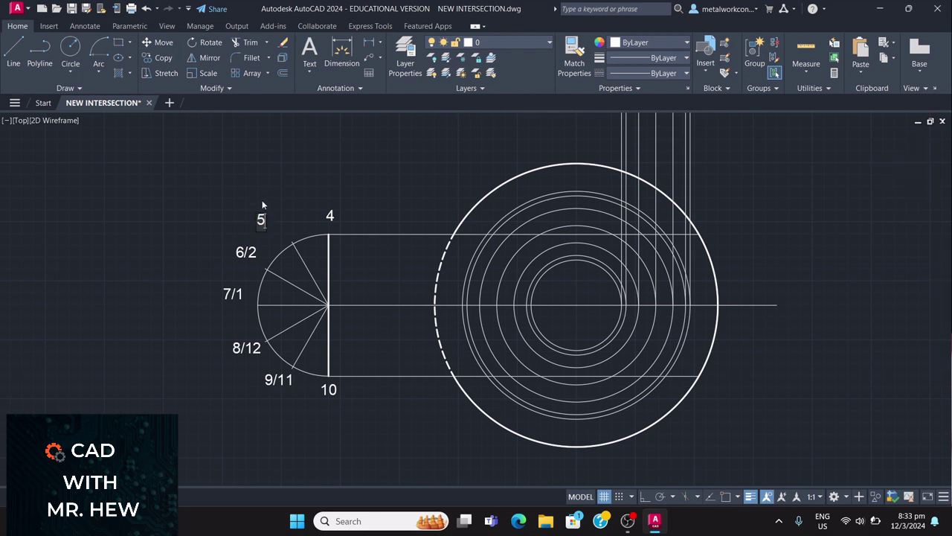
{"action": "type", "text": "/3"}
{"action": "left_click", "coordinate": [262, 201]}
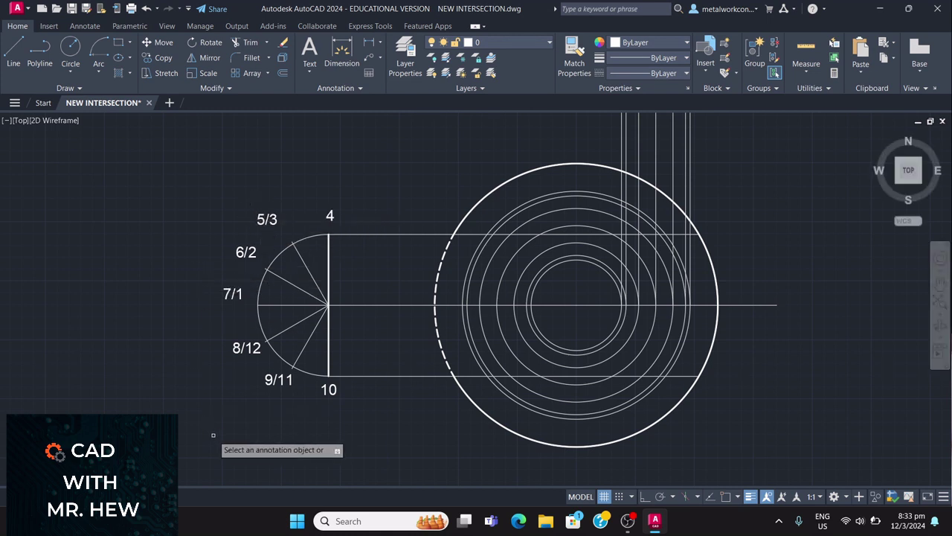
Step: Move labels 5/3, 6/2 and 7/1 together closer to their division points on the top view's cylinder end
{"action": "left_click", "coordinate": [160, 44]}
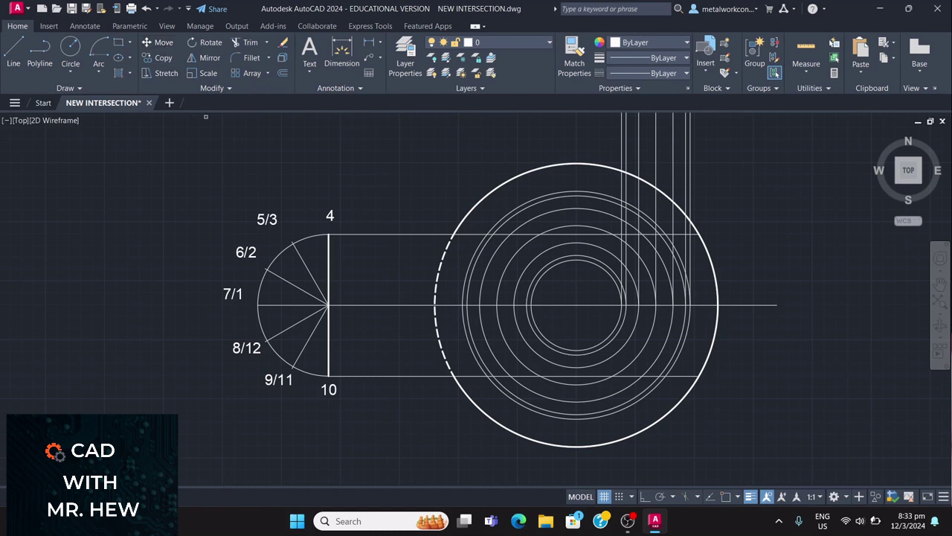
{"action": "left_click", "coordinate": [266, 219]}
{"action": "left_click", "coordinate": [246, 253]}
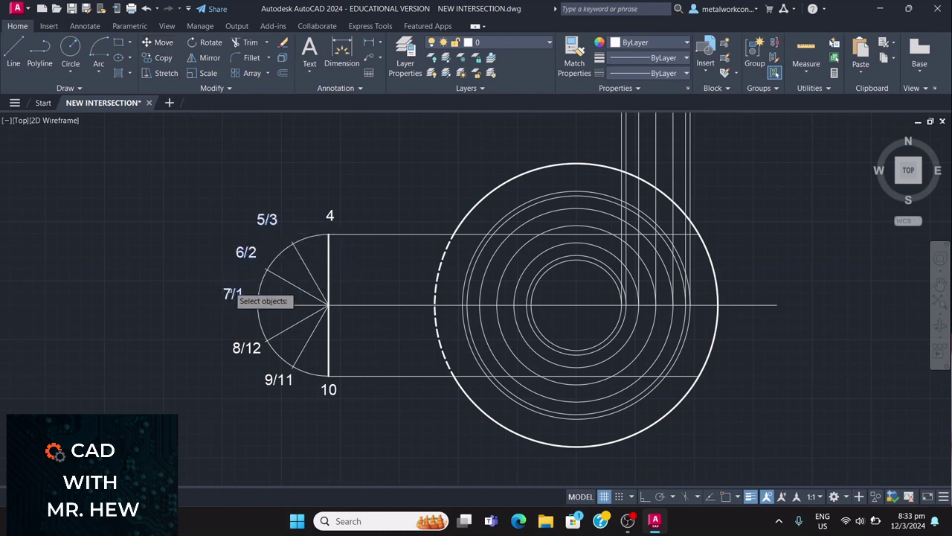
{"action": "key", "text": "Return"}
{"action": "scroll", "coordinate": [238, 322], "scroll_direction": "up", "scroll_amount": 6}
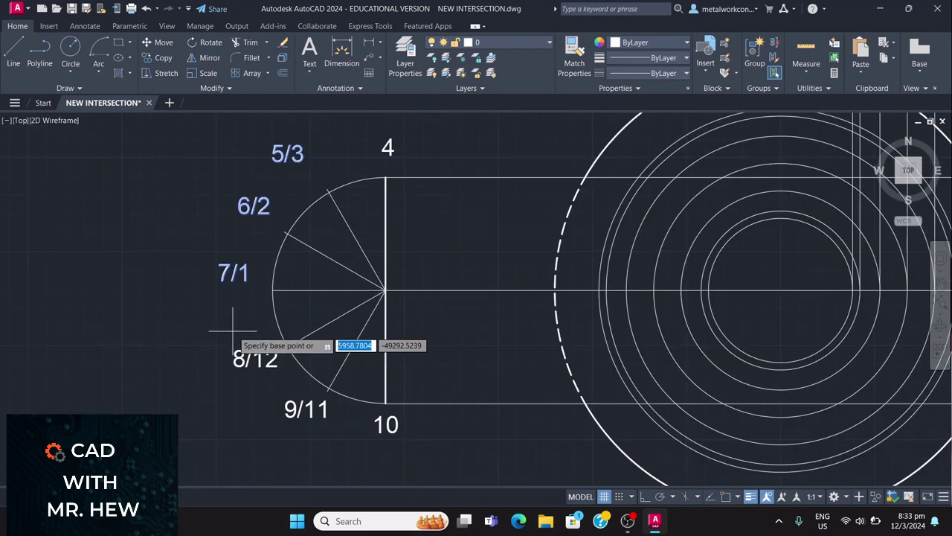
{"action": "scroll", "coordinate": [265, 348], "scroll_direction": "down", "scroll_amount": 6}
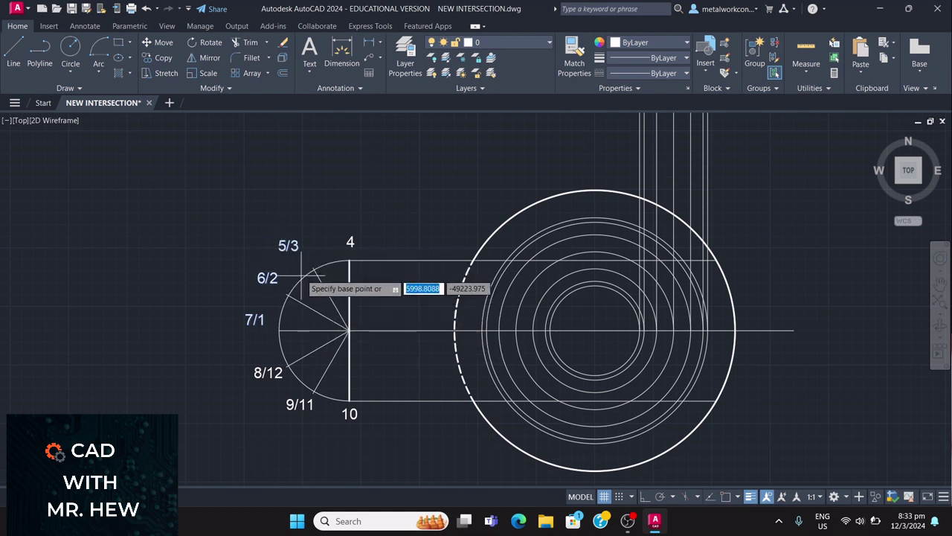
{"action": "left_click", "coordinate": [275, 273]}
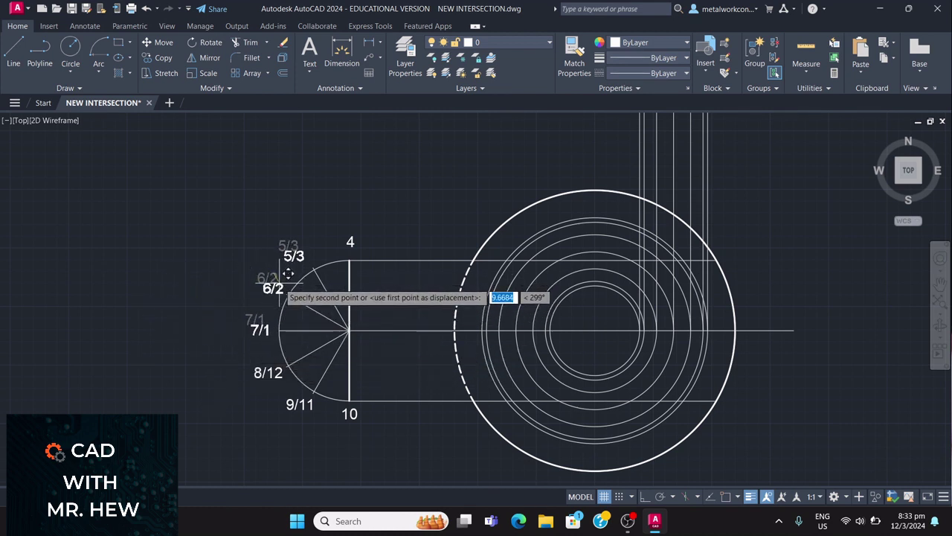
{"action": "left_click", "coordinate": [289, 275]}
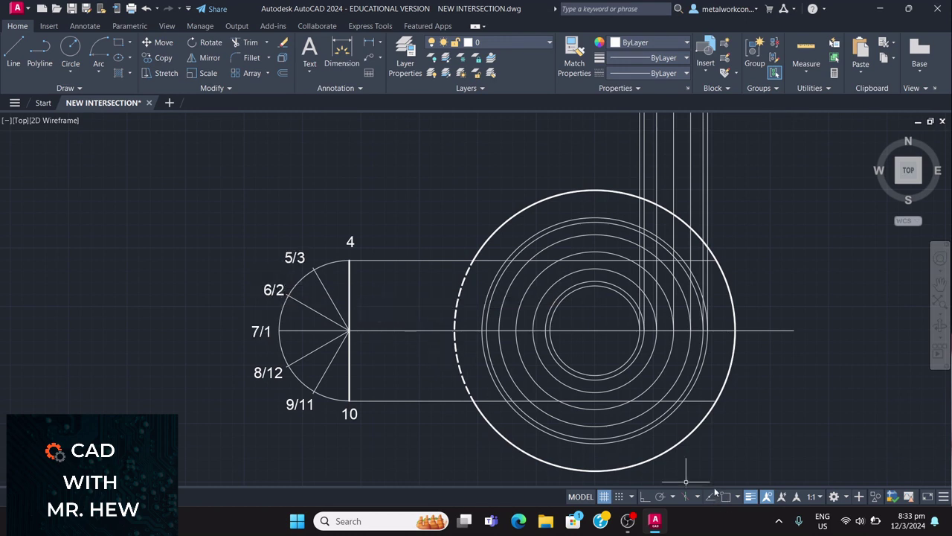
Step: Place a point where the top view's innermost circle meets the horizontal centre line on the side facing the cylinder end
{"action": "middle_click_drag", "start_coordinate": [699, 467], "coordinate": [698, 468]}
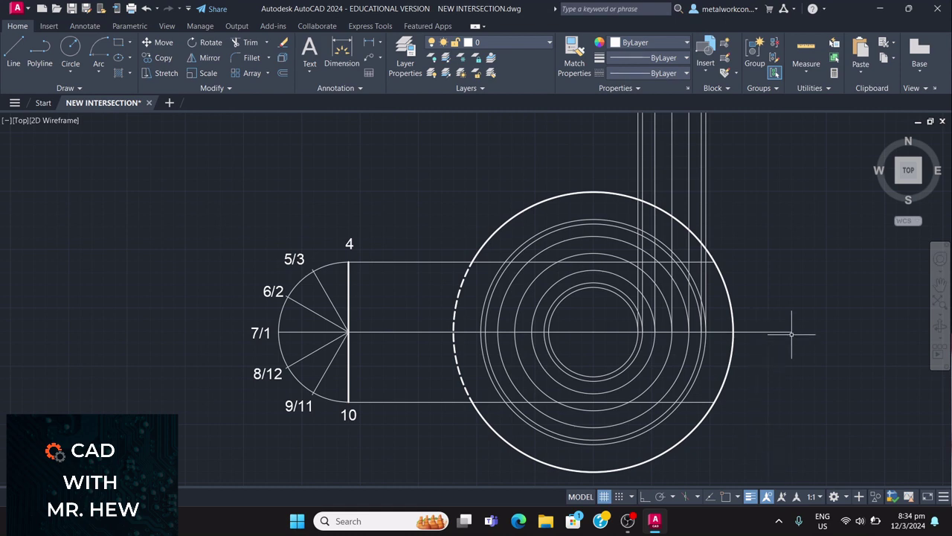
{"action": "scroll", "coordinate": [781, 271], "scroll_direction": "down", "scroll_amount": 2}
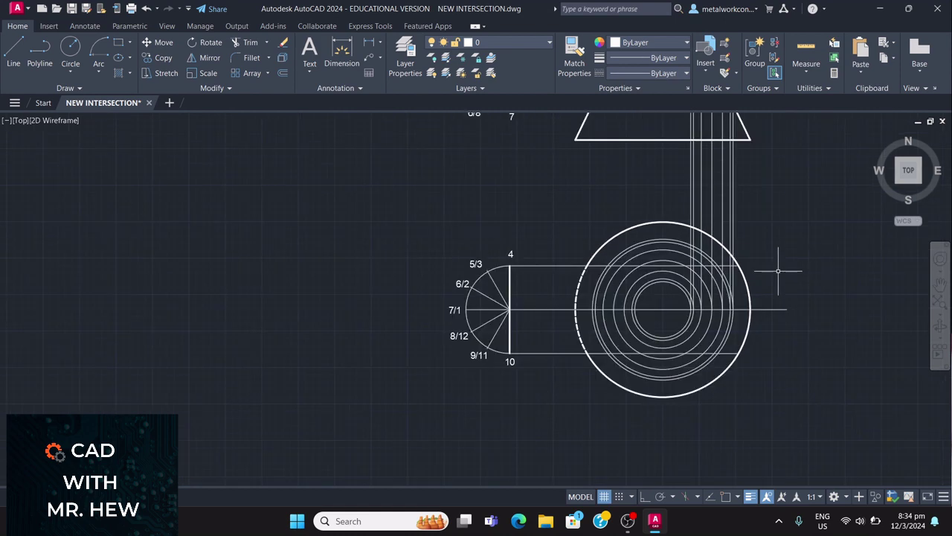
{"action": "left_click", "coordinate": [942, 285]}
{"action": "mouse_move", "coordinate": [864, 216]}
{"action": "left_mouse_down"}
{"action": "mouse_move", "coordinate": [799, 376]}
{"action": "mouse_move", "coordinate": [816, 290]}
{"action": "mouse_move", "coordinate": [808, 327]}
{"action": "left_mouse_up"}
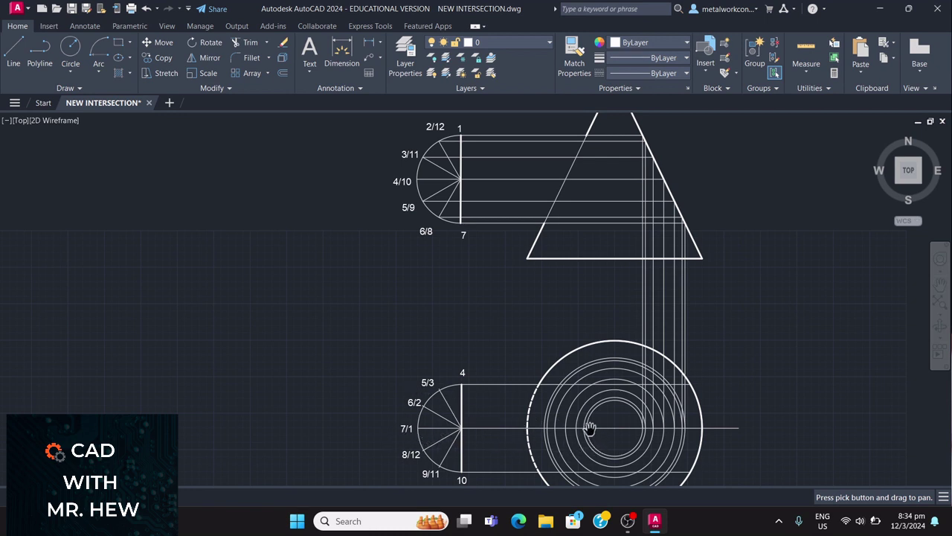
{"action": "key", "text": "Escape"}
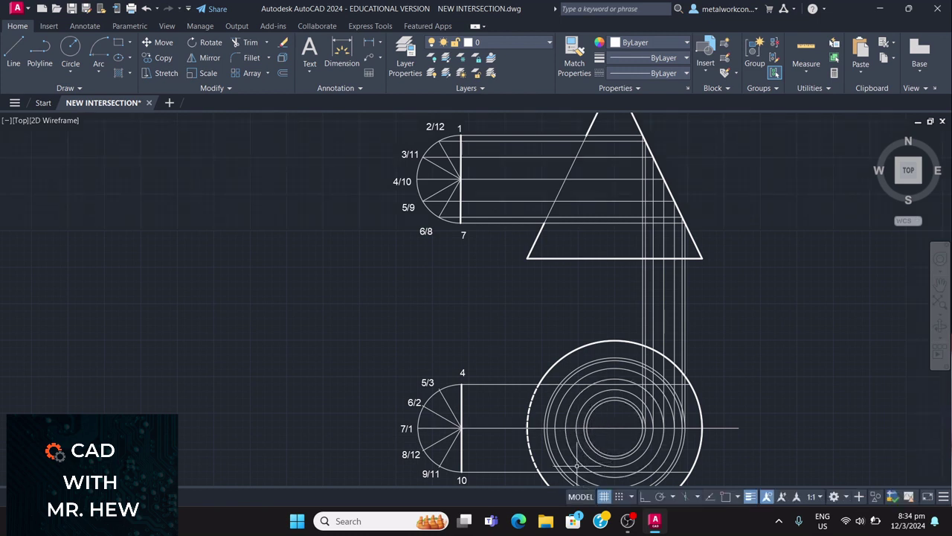
{"action": "type", "text": "PO"}
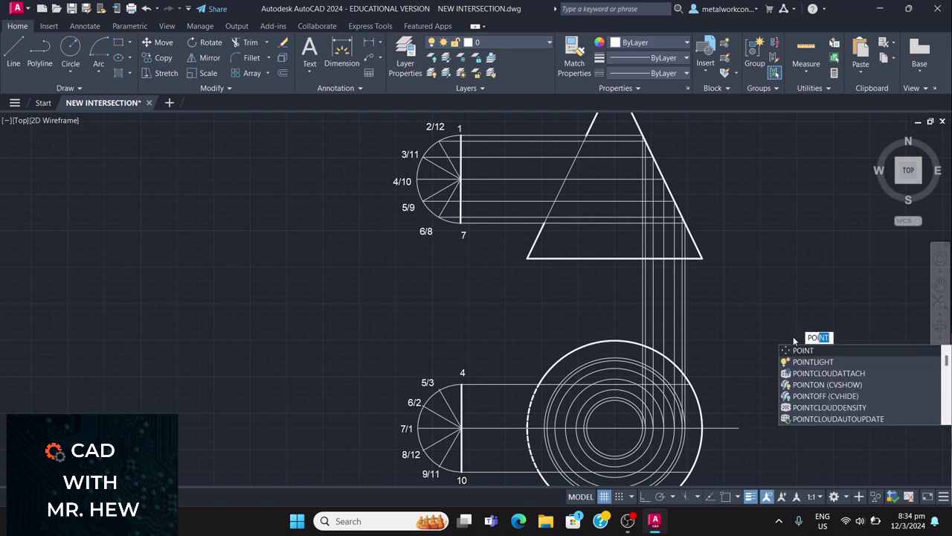
{"action": "key", "text": "Return"}
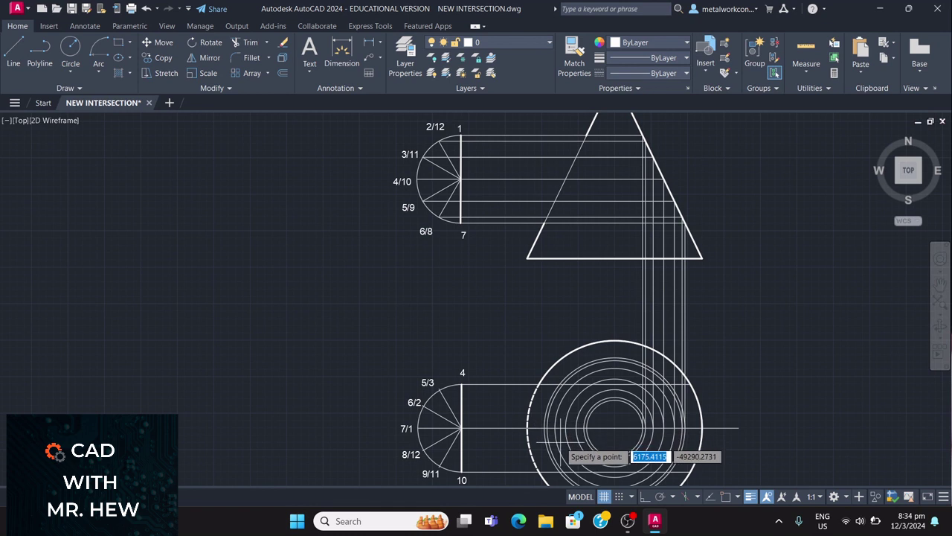
{"action": "scroll", "coordinate": [560, 444], "scroll_direction": "up", "scroll_amount": 2}
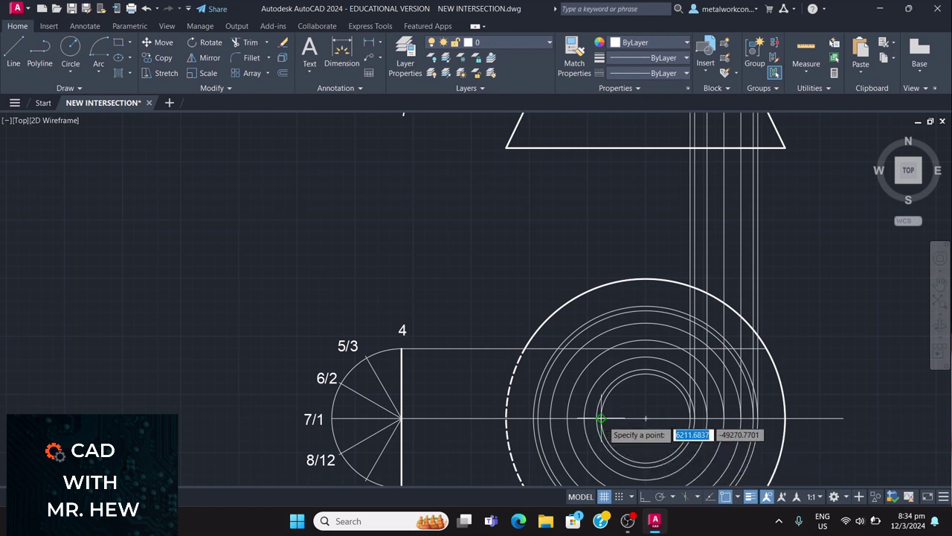
{"action": "left_click", "coordinate": [601, 419]}
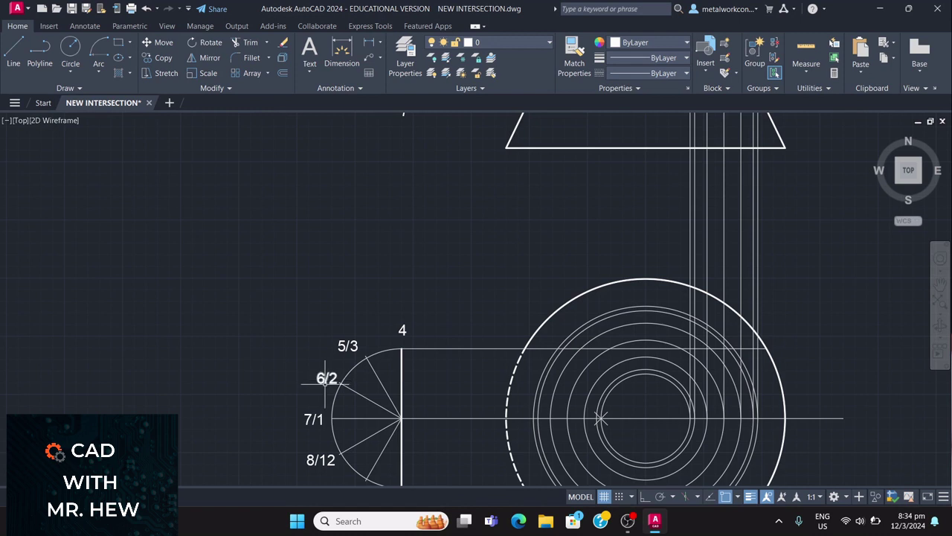
Step: With Ortho on, draw a horizontal line from the top view's 6/2 division point to the second-smallest construction circle
{"action": "left_click", "coordinate": [14, 52]}
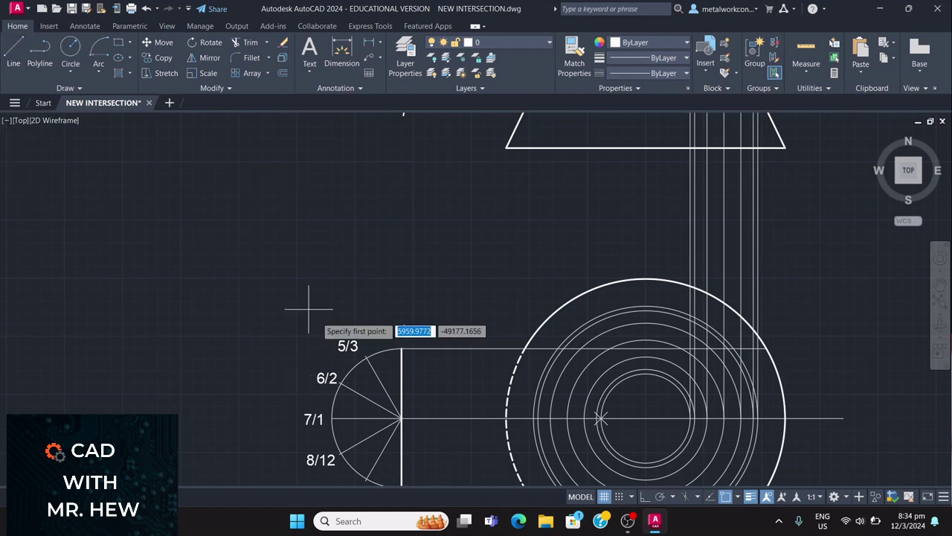
{"action": "left_click", "coordinate": [340, 382]}
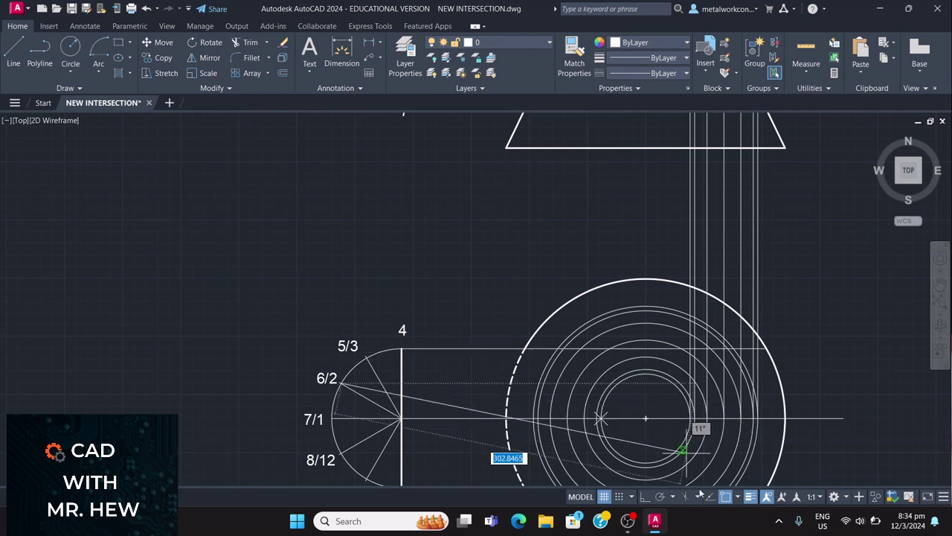
{"action": "left_click", "coordinate": [644, 497]}
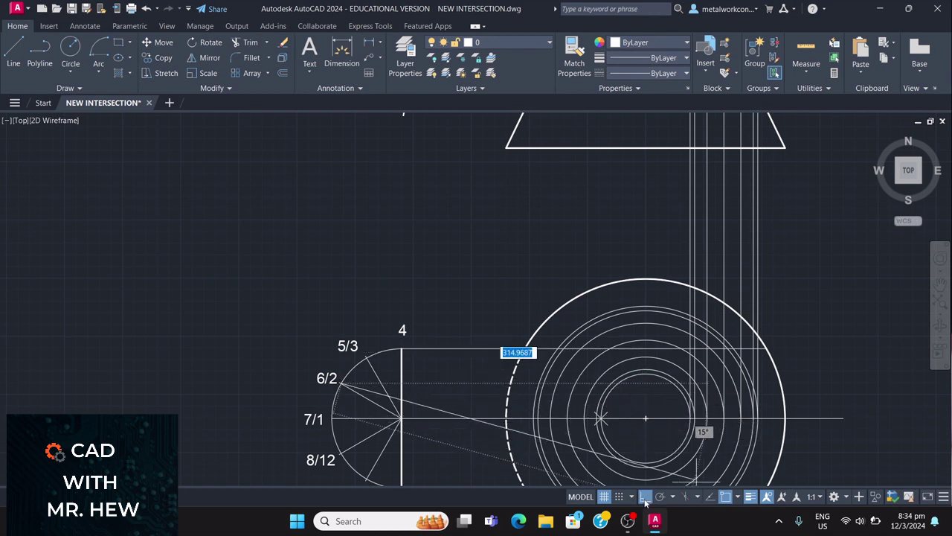
{"action": "left_click", "coordinate": [611, 383]}
{"action": "key", "text": "Escape"}
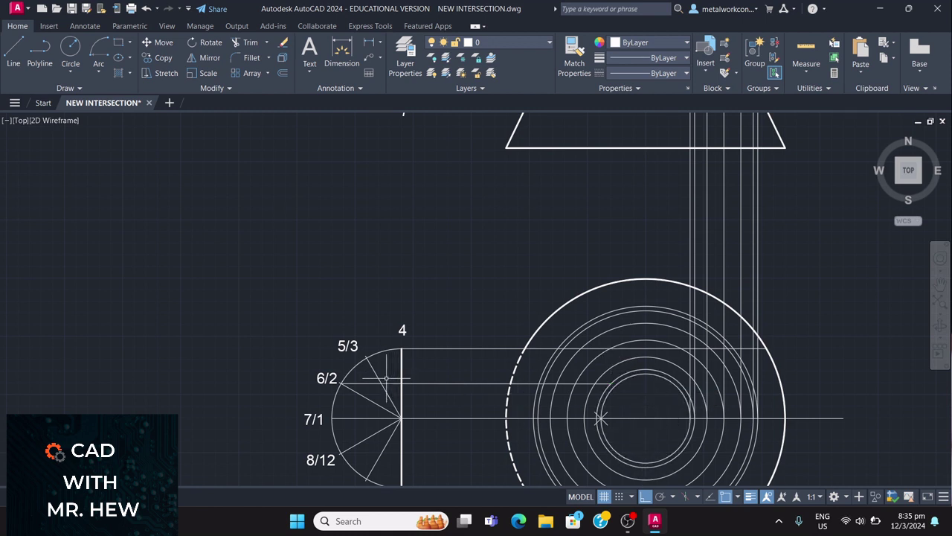
Step: Draw a horizontal line from the top view's 5/3 division point to the third-smallest construction circle
{"action": "key", "text": "space"}
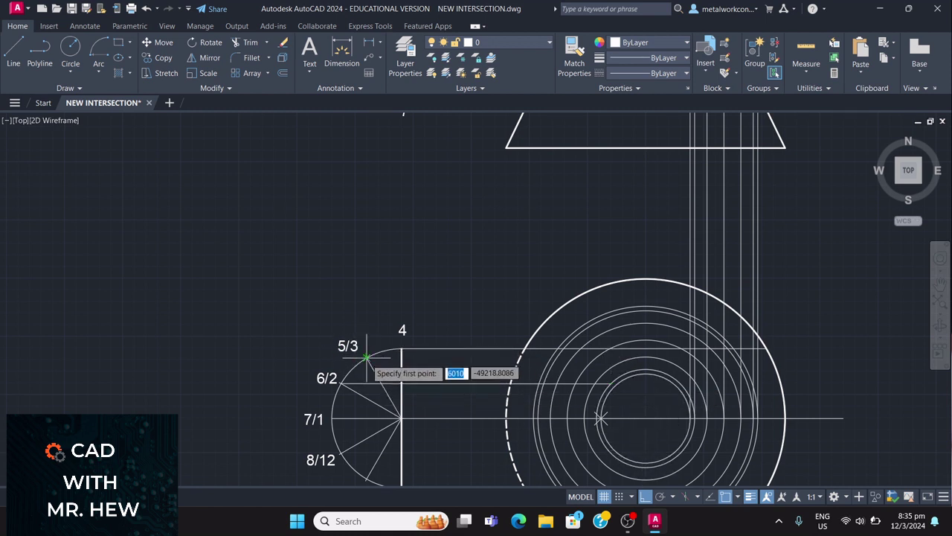
{"action": "scroll", "coordinate": [365, 357], "scroll_direction": "up", "scroll_amount": 5}
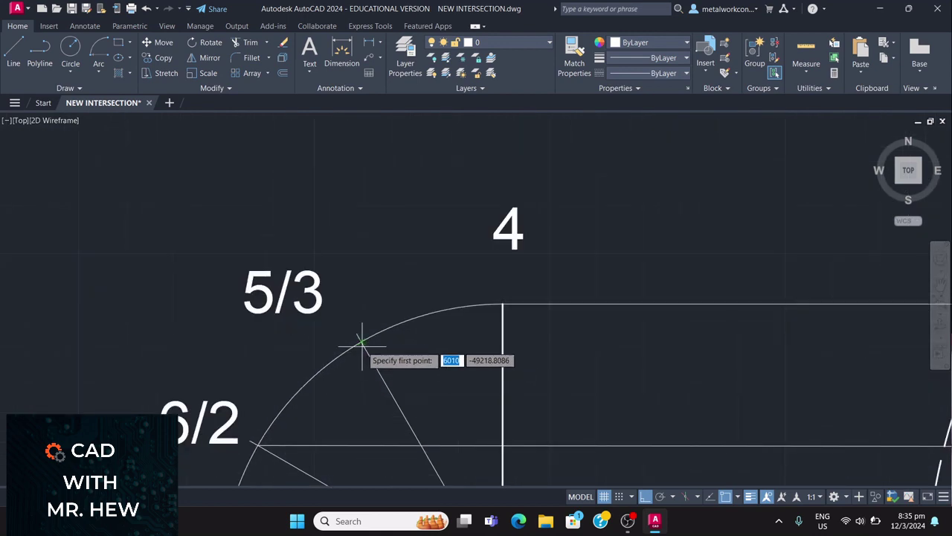
{"action": "left_click", "coordinate": [362, 342]}
{"action": "scroll", "coordinate": [362, 342], "scroll_direction": "down", "scroll_amount": 5}
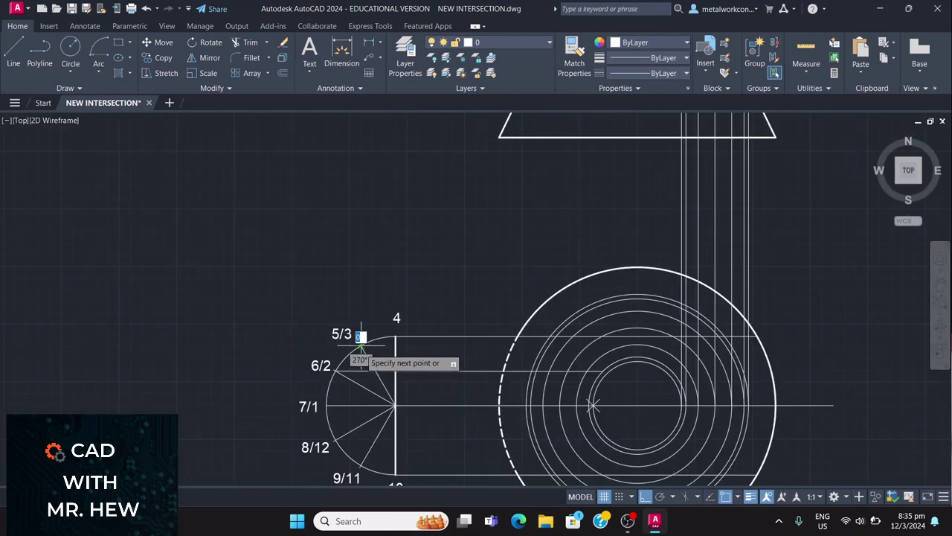
{"action": "scroll", "coordinate": [361, 339], "scroll_direction": "up", "scroll_amount": 2}
{"action": "scroll", "coordinate": [361, 340], "scroll_direction": "down", "scroll_amount": 2}
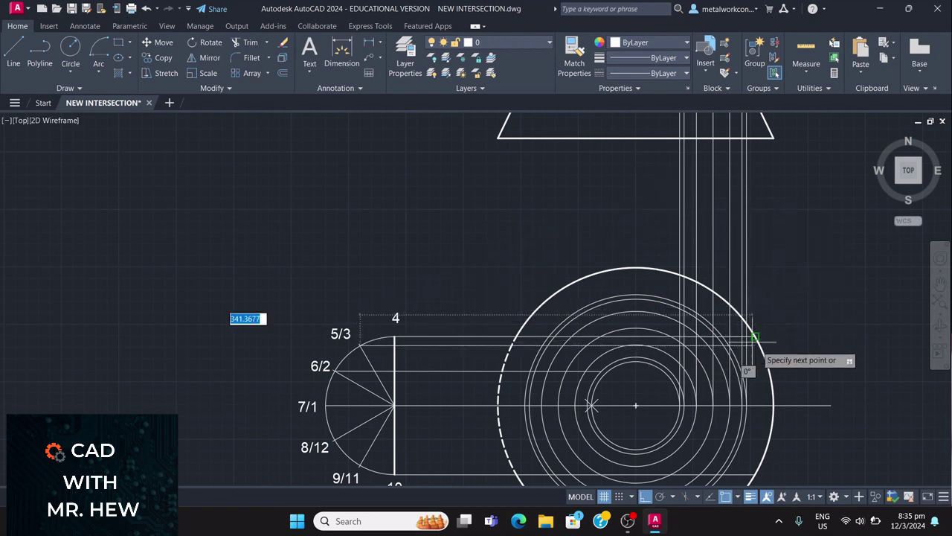
{"action": "scroll", "coordinate": [753, 337], "scroll_direction": "up", "scroll_amount": 3}
{"action": "scroll", "coordinate": [769, 390], "scroll_direction": "down", "scroll_amount": 5}
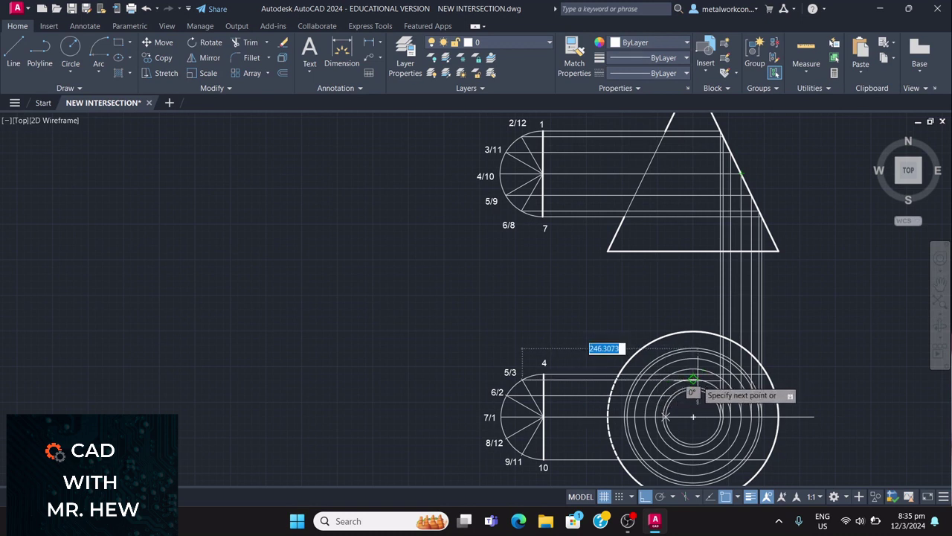
{"action": "scroll", "coordinate": [692, 381], "scroll_direction": "up", "scroll_amount": 3}
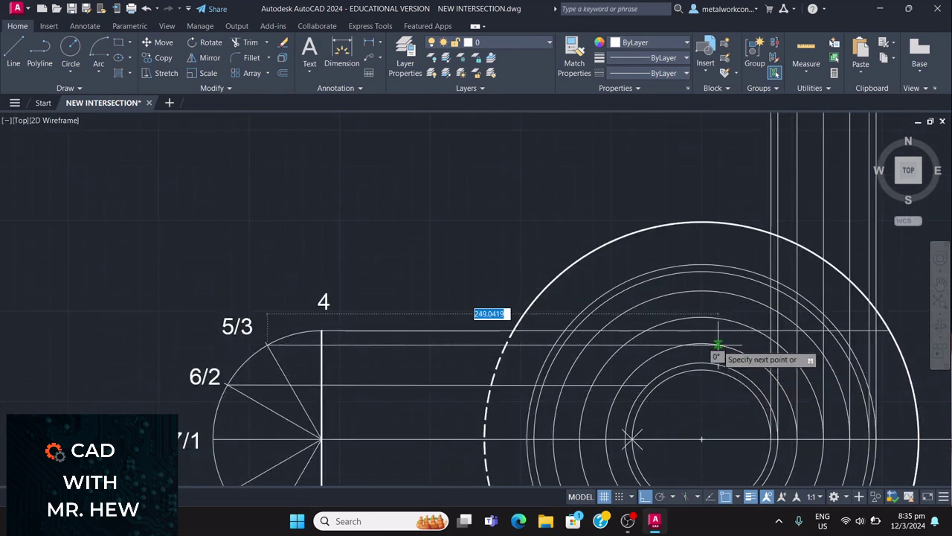
{"action": "scroll", "coordinate": [710, 367], "scroll_direction": "up", "scroll_amount": 4}
{"action": "scroll", "coordinate": [711, 363], "scroll_direction": "down", "scroll_amount": 4}
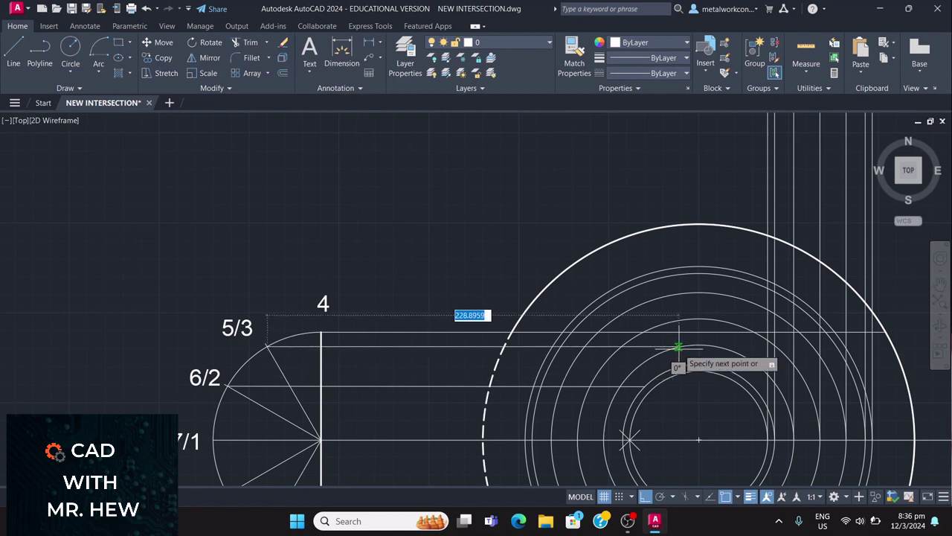
{"action": "left_click", "coordinate": [678, 346]}
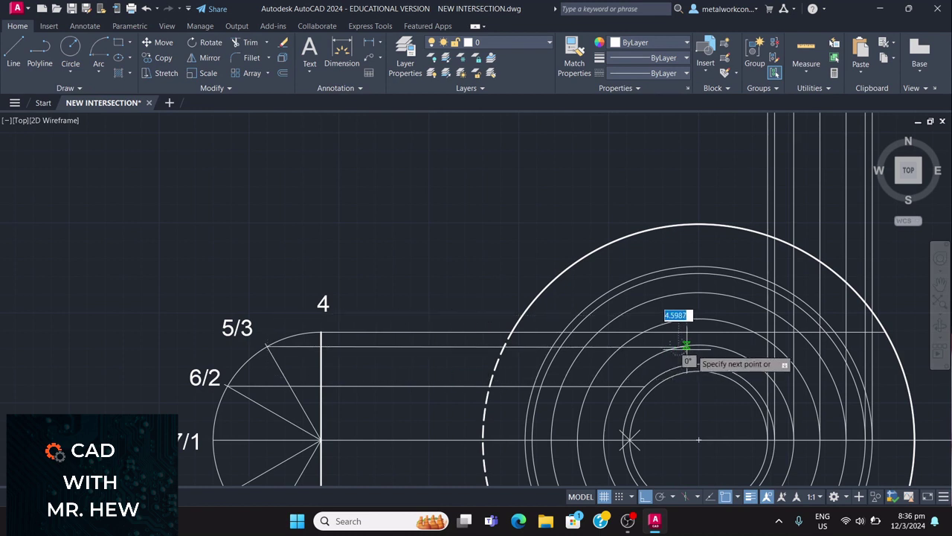
{"action": "key", "text": "Escape"}
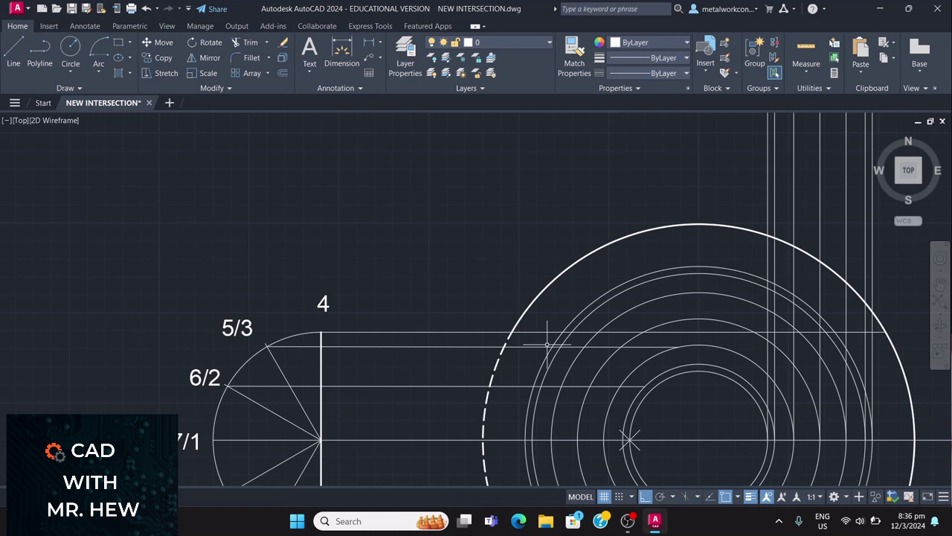
{"action": "type", "text": "POIN"}
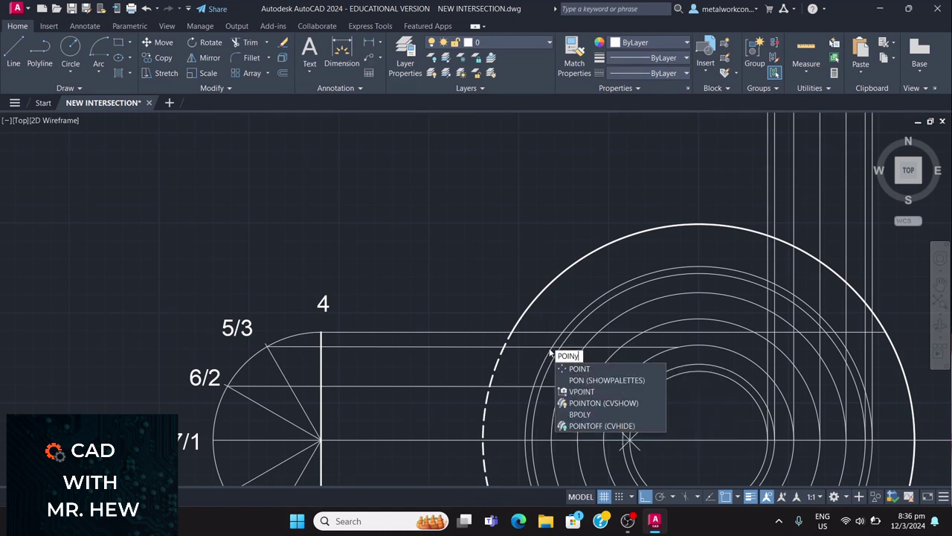
{"action": "type", "text": "y"}
{"action": "key", "text": "Return"}
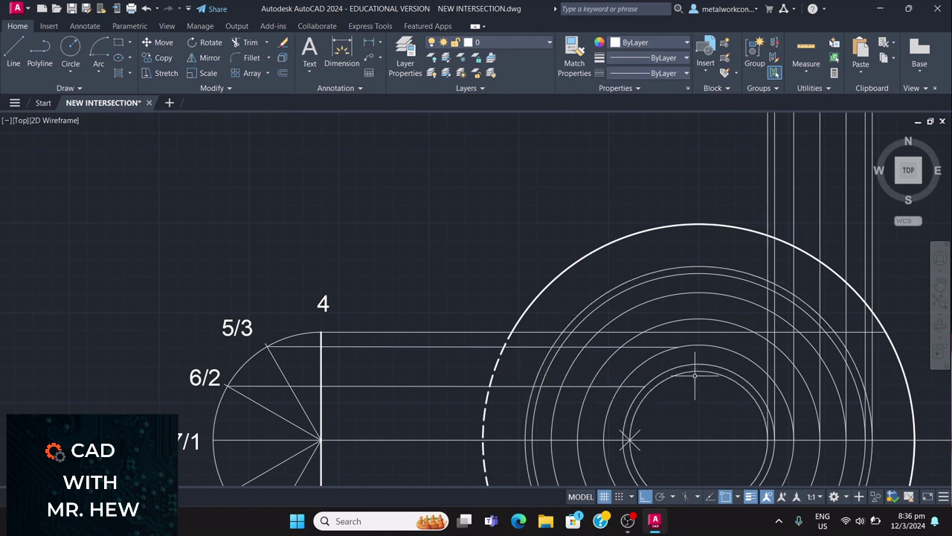
{"action": "left_click", "coordinate": [691, 316]}
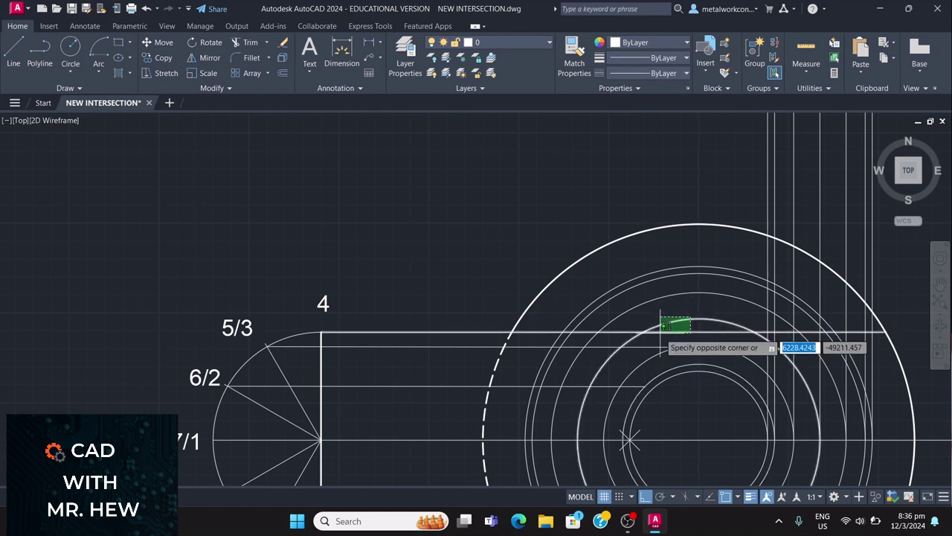
{"action": "left_click", "coordinate": [661, 333]}
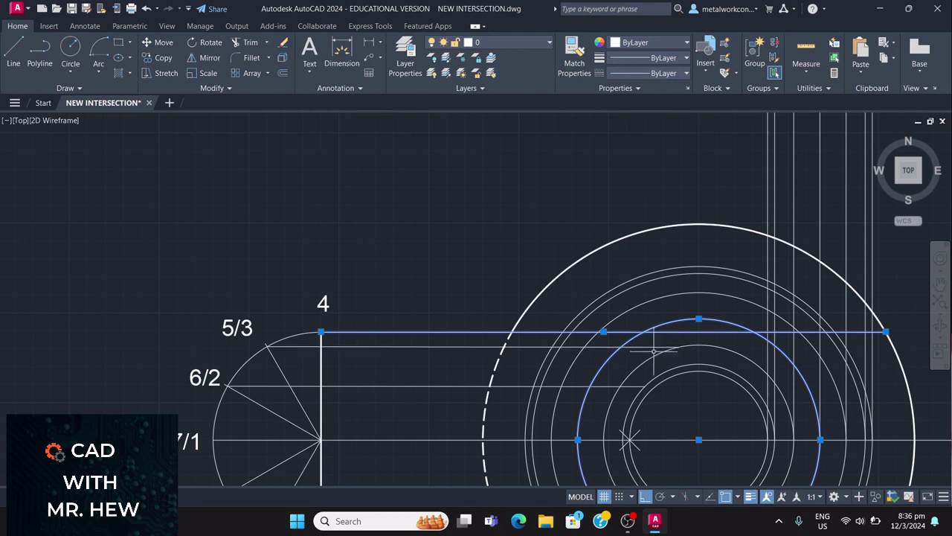
{"action": "key", "text": "Escape"}
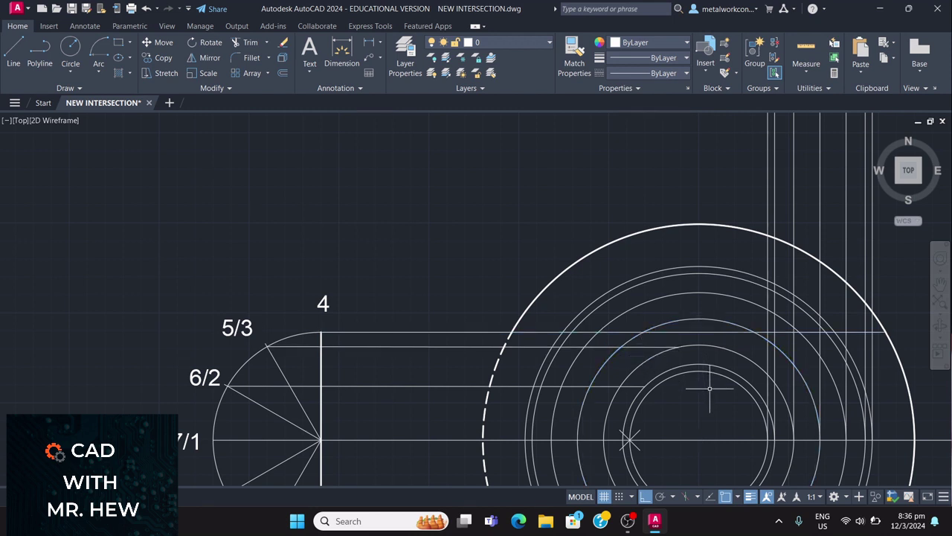
Step: Place a point where the 6/2 projection line ends on the top view's second-smallest construction circle
{"action": "type", "text": "p"}
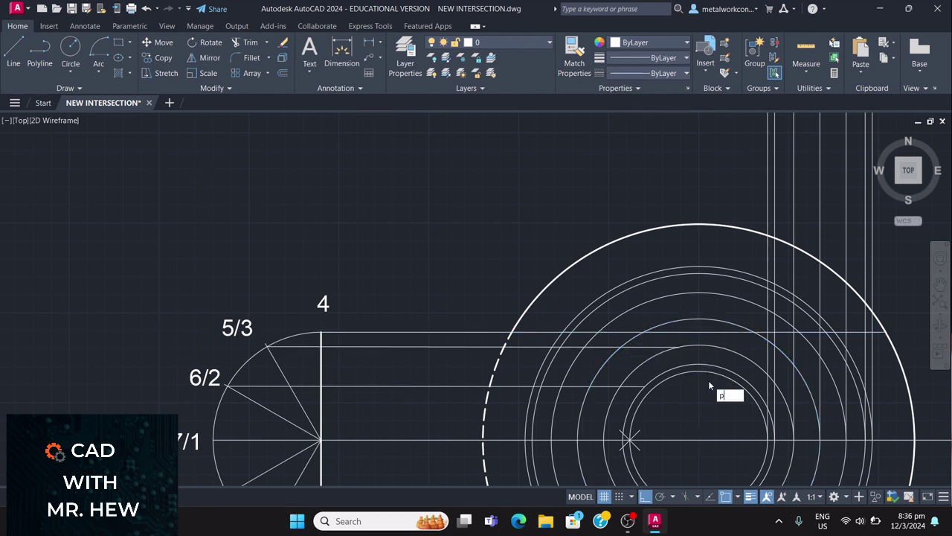
{"action": "type", "text": "oint"}
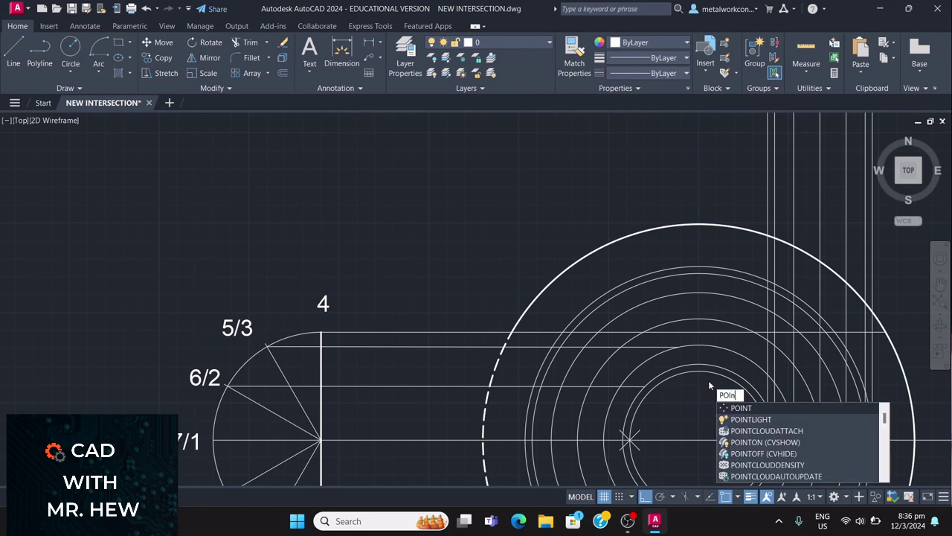
{"action": "key", "text": "Return"}
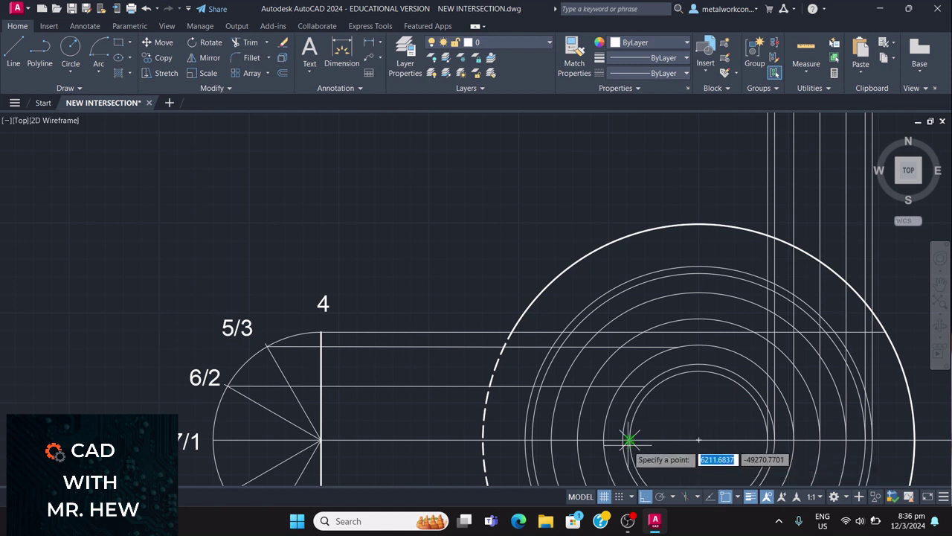
{"action": "left_click", "coordinate": [645, 387]}
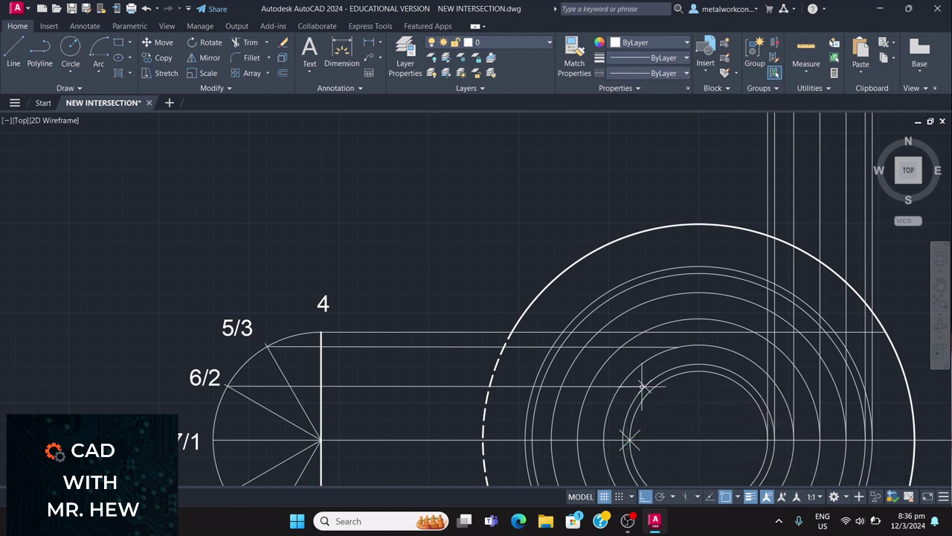
Step: Place a point where the 5/3 projection line ends on the top view's third-smallest construction circle
{"action": "left_click", "coordinate": [674, 346]}
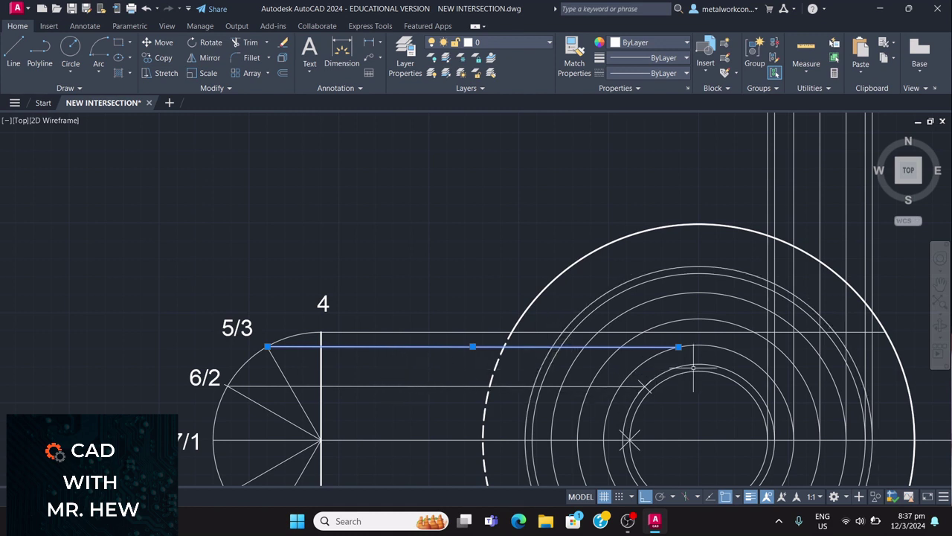
{"action": "key", "text": "Escape"}
{"action": "type", "text": "poiny"}
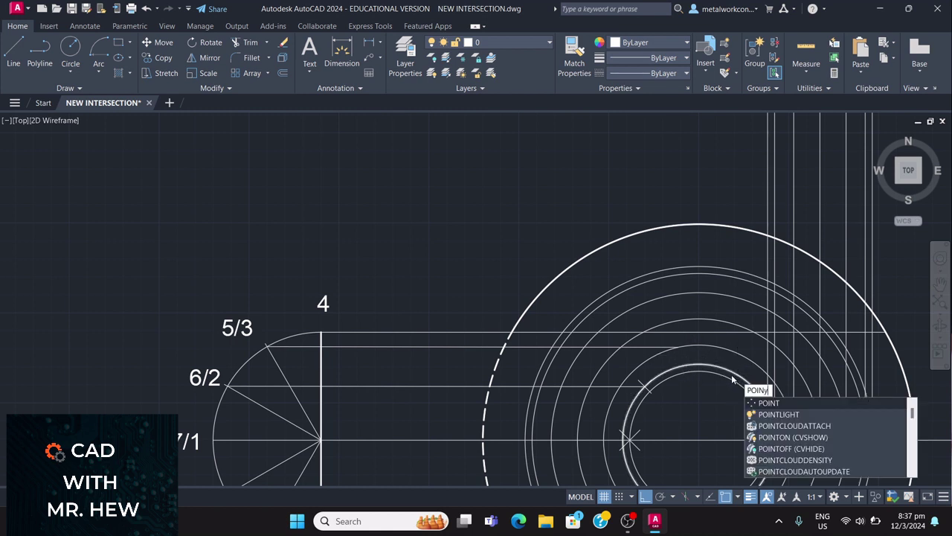
{"action": "key", "text": "Return"}
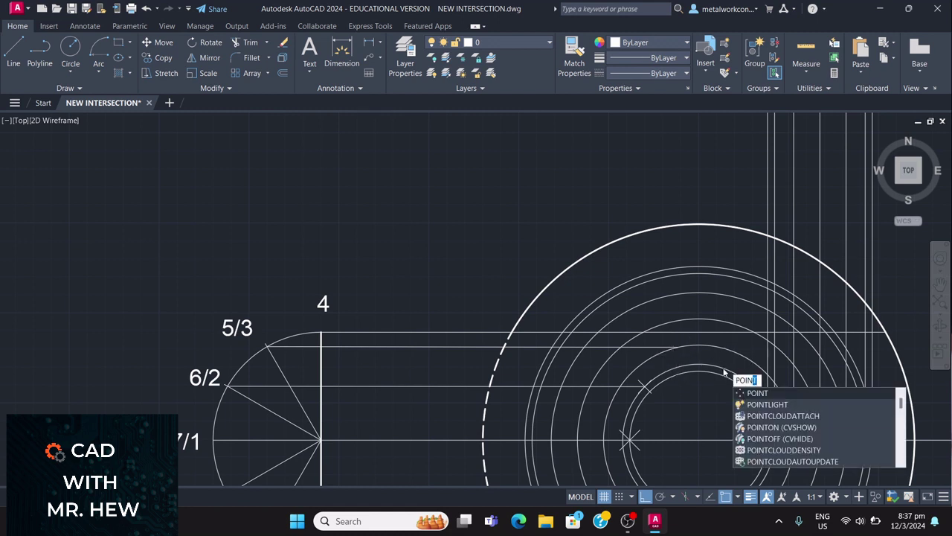
{"action": "left_click", "coordinate": [756, 393]}
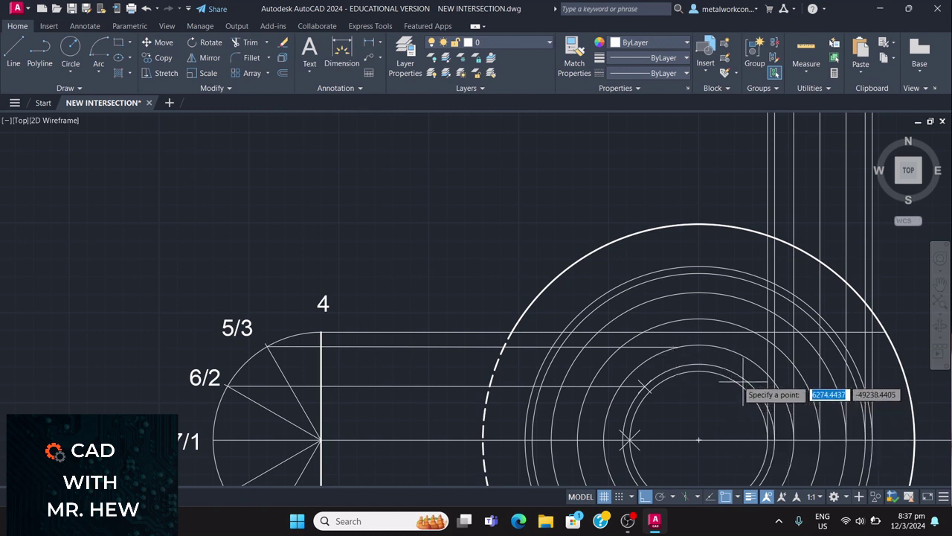
{"action": "left_click", "coordinate": [671, 348]}
{"action": "scroll", "coordinate": [672, 348], "scroll_direction": "up", "scroll_amount": 4}
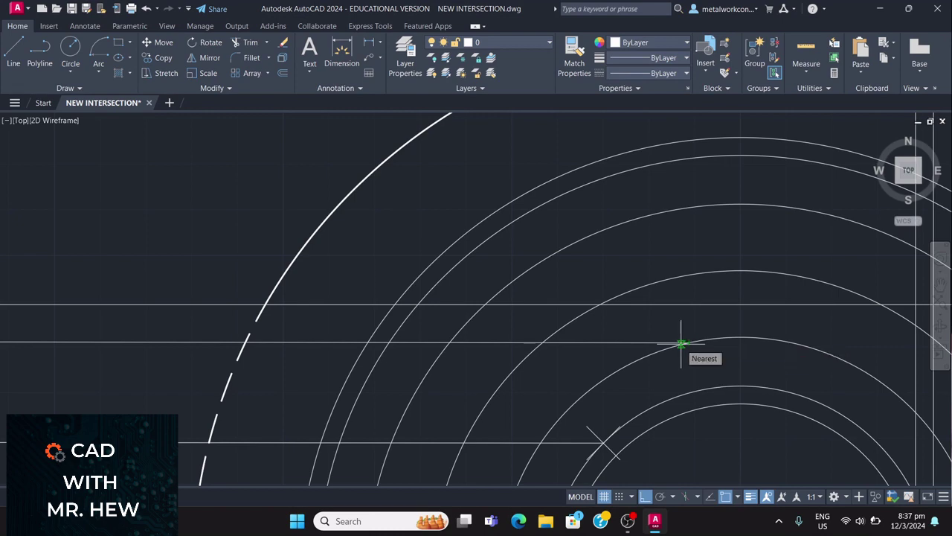
{"action": "left_click", "coordinate": [680, 344]}
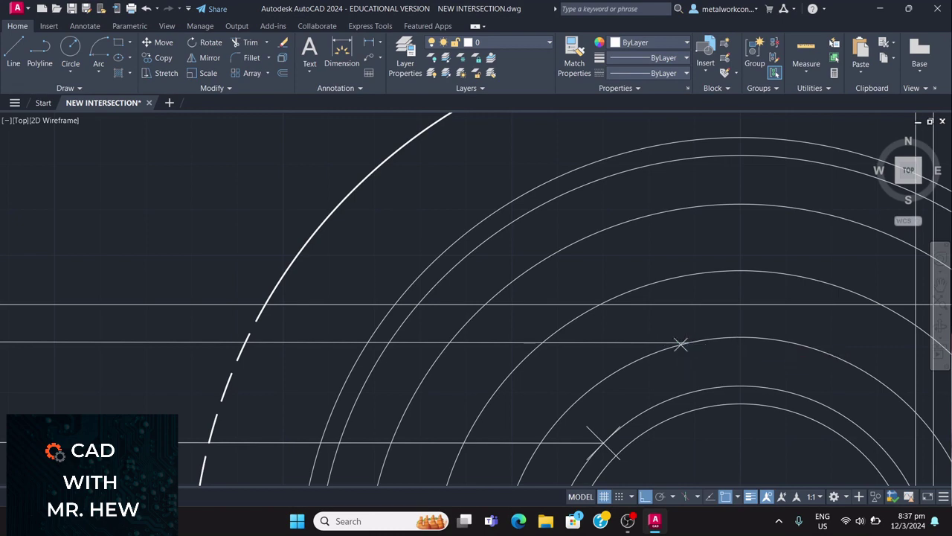
{"action": "scroll", "coordinate": [732, 370], "scroll_direction": "down", "scroll_amount": 5}
{"action": "scroll", "coordinate": [733, 373], "scroll_direction": "up", "scroll_amount": 2}
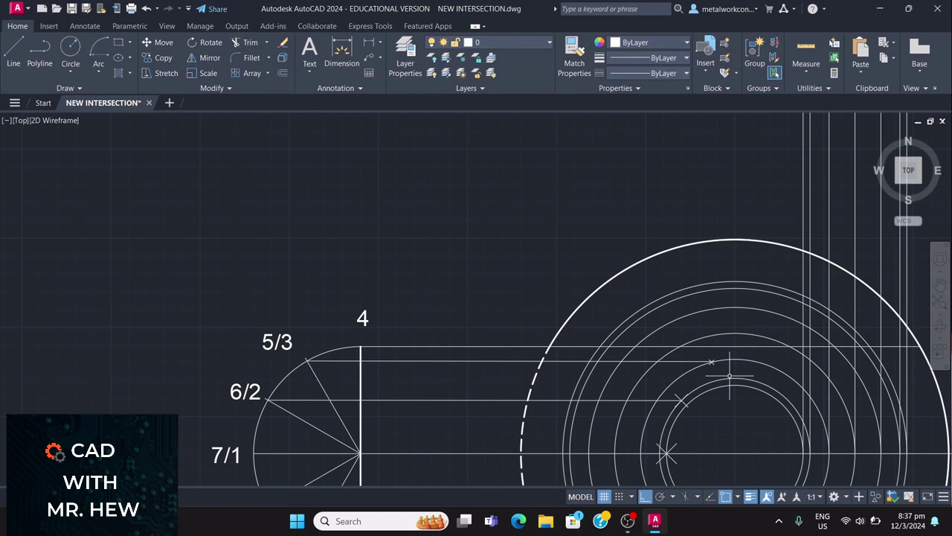
Step: Place points where line 4 crosses the fourth-smallest construction circle and line 5/3 crosses the fifth-smallest, on the side facing the cylinder end
{"action": "key", "text": "space"}
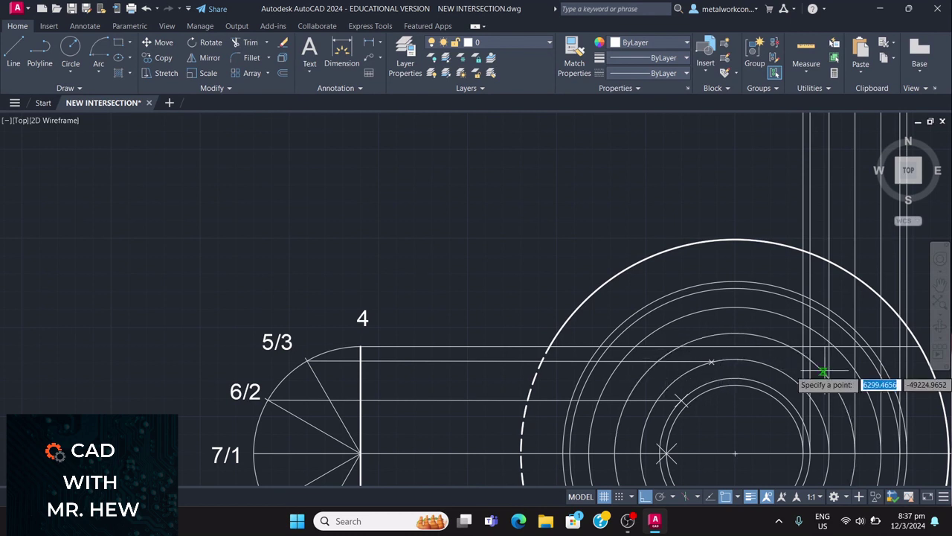
{"action": "left_click", "coordinate": [686, 346]}
{"action": "key", "text": "space"}
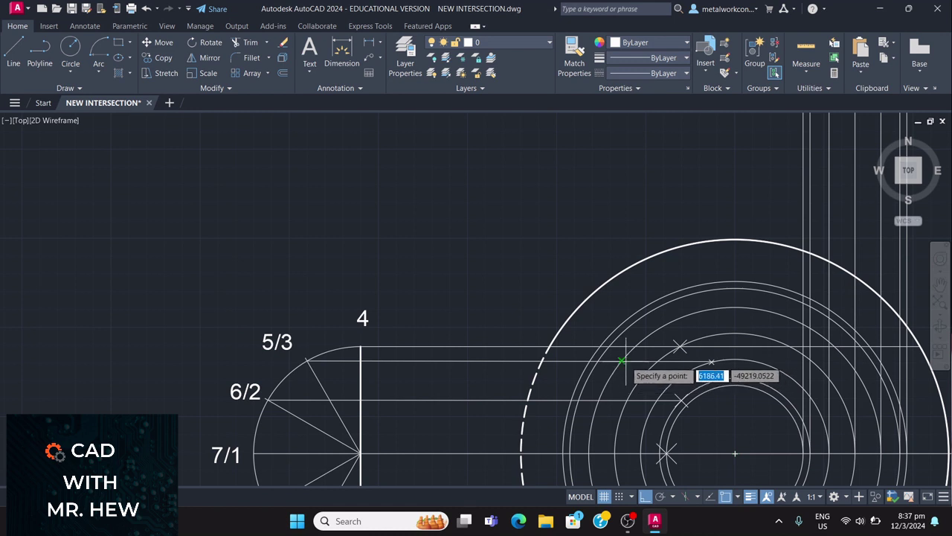
{"action": "key", "text": "Return"}
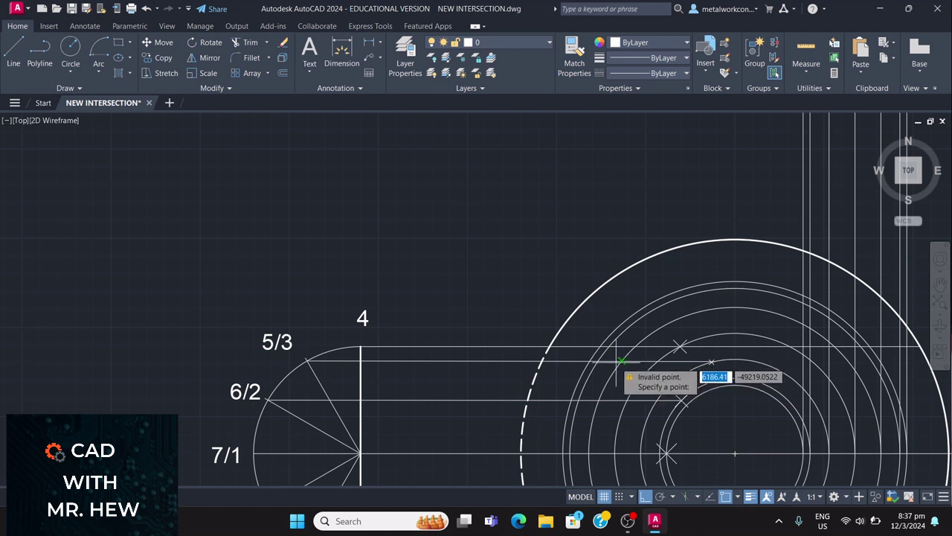
{"action": "left_click", "coordinate": [620, 362]}
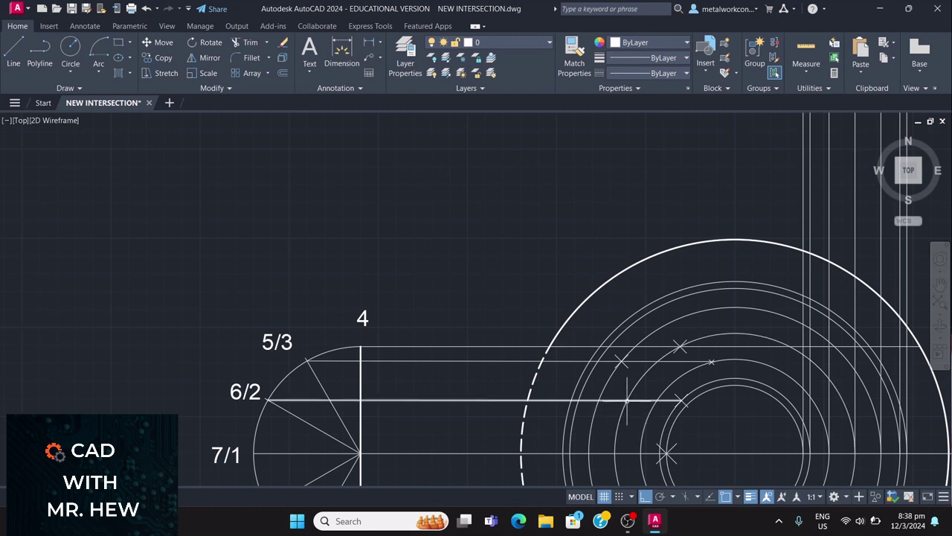
Step: Place points where line 6/2 crosses the second-largest construction circle and the horizontal centre line crosses the largest, facing the cylinder end
{"action": "left_click", "coordinate": [582, 387]}
{"action": "key", "text": "Escape"}
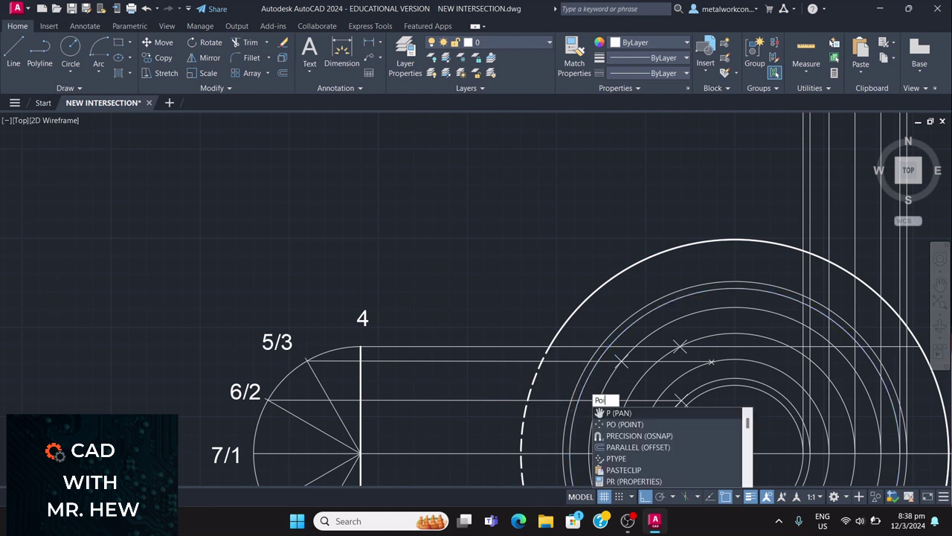
{"action": "type", "text": "nt"}
{"action": "key", "text": "Return"}
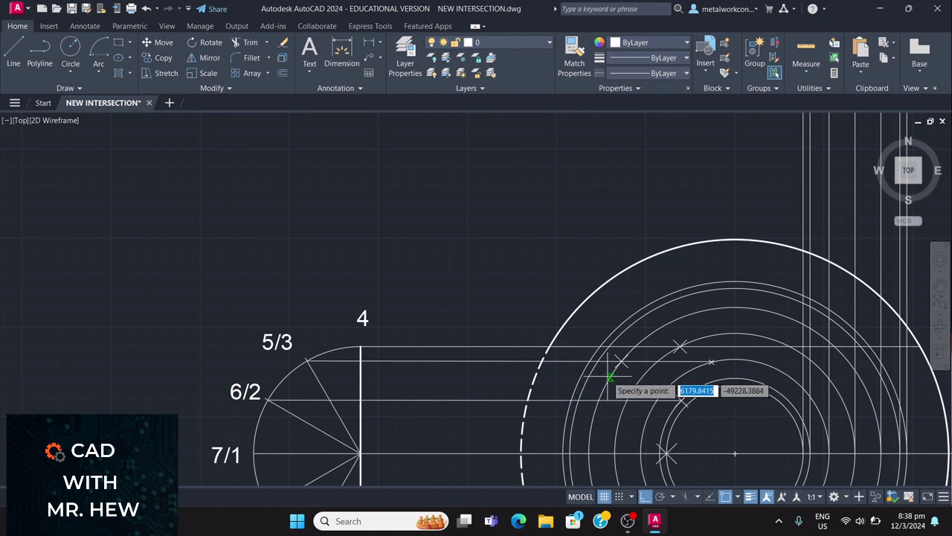
{"action": "left_click", "coordinate": [579, 401]}
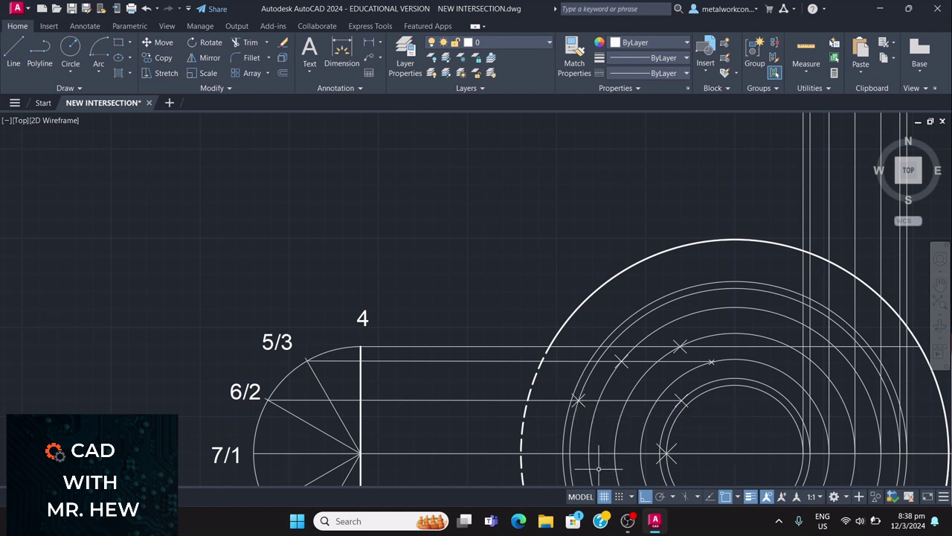
{"action": "left_click", "coordinate": [562, 452]}
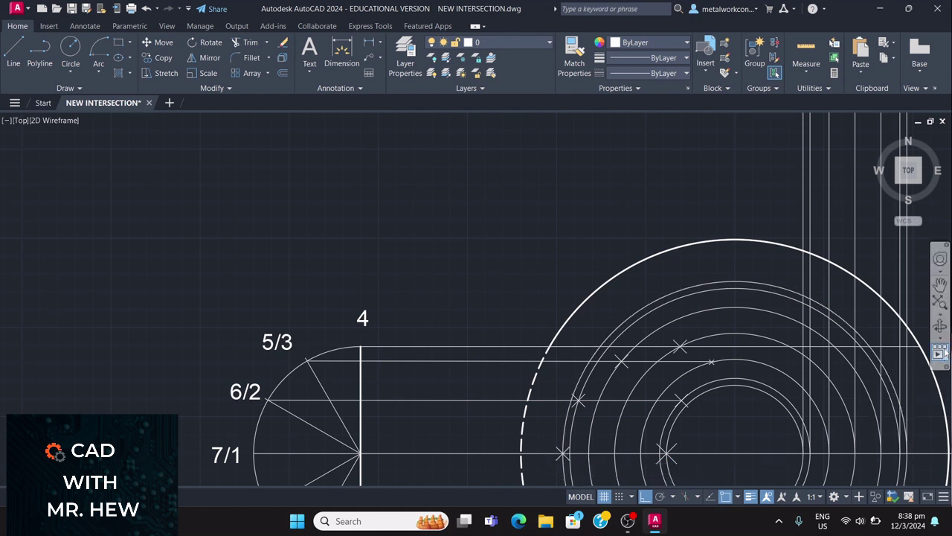
Step: Draw a projection line from division 8/12 on the cylinder's semicircle to the second-largest construction circle in the top view
{"action": "left_click", "coordinate": [939, 284]}
{"action": "left_click_drag", "start_coordinate": [821, 384], "coordinate": [791, 257]}
{"action": "left_click_drag", "start_coordinate": [786, 339], "coordinate": [787, 317]}
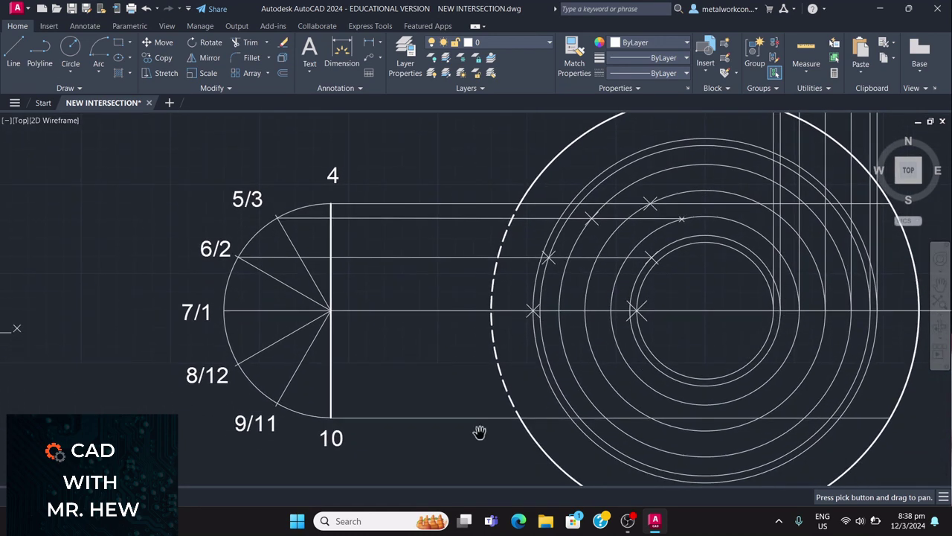
{"action": "left_click", "coordinate": [14, 50]}
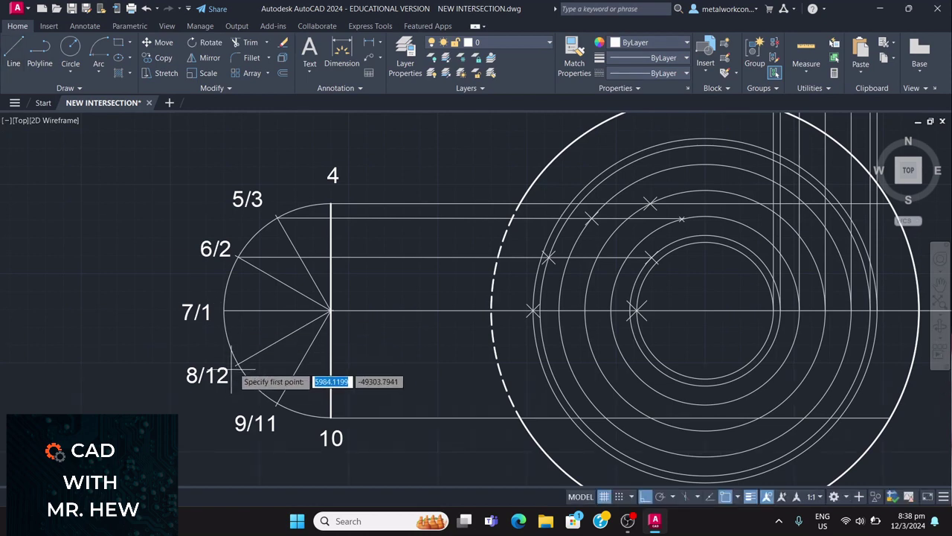
{"action": "scroll", "coordinate": [235, 364], "scroll_direction": "up", "scroll_amount": 4}
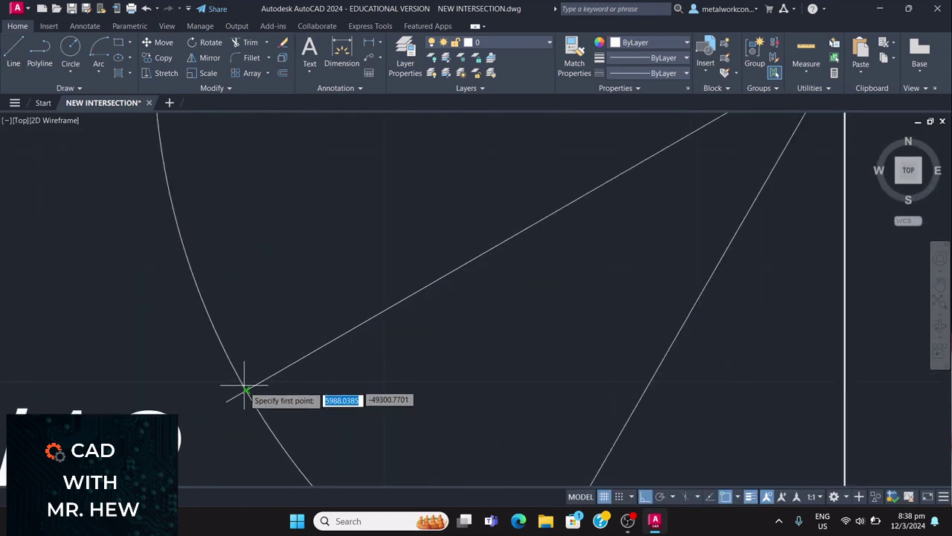
{"action": "left_click", "coordinate": [246, 390]}
{"action": "scroll", "coordinate": [247, 389], "scroll_direction": "down", "scroll_amount": 4}
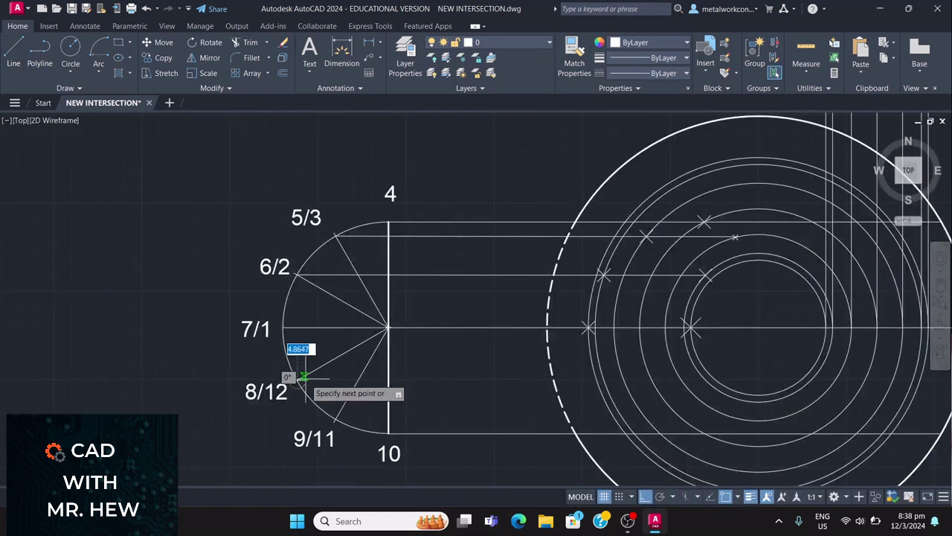
{"action": "left_click", "coordinate": [604, 379]}
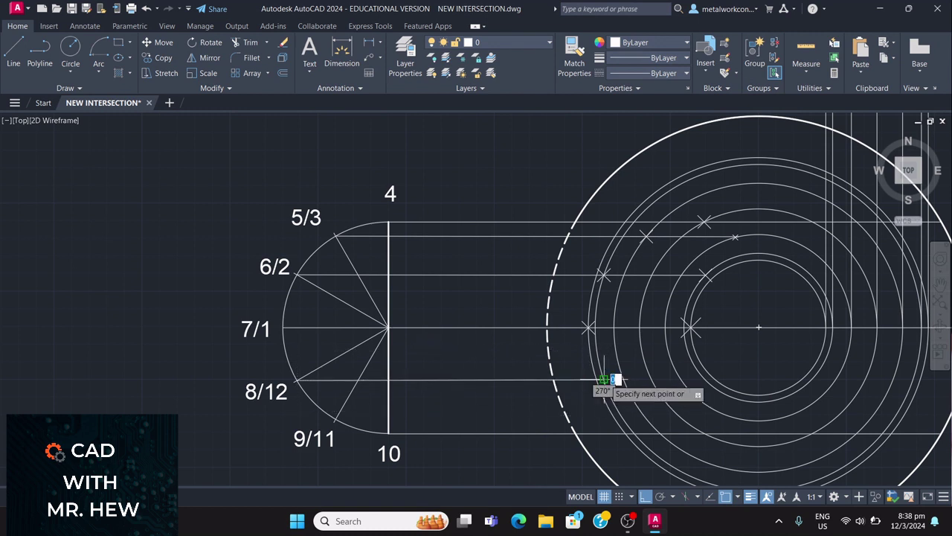
{"action": "left_click", "coordinate": [647, 497]}
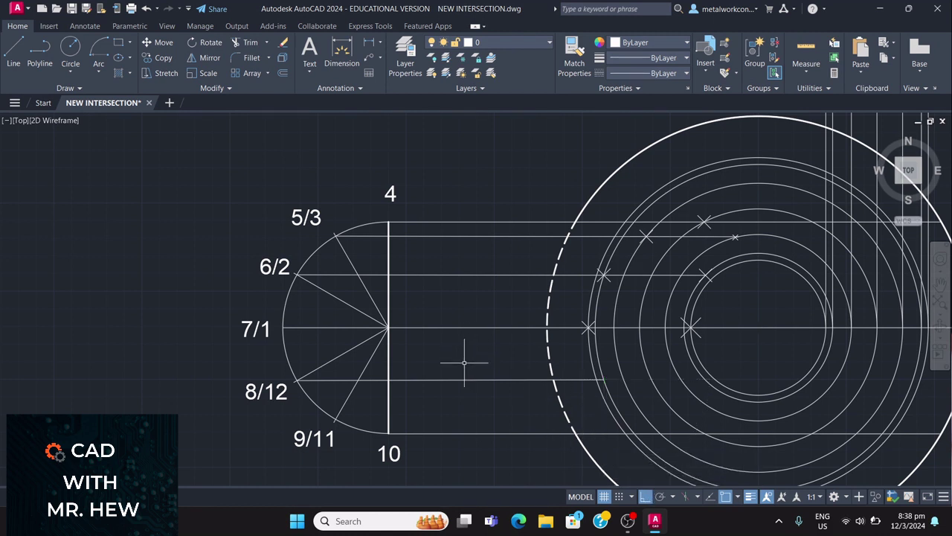
Step: Draw a horizontal projection line from division 9/11 to the fifth-smallest construction circle, on the side facing the cylinder end
{"action": "key", "text": "space"}
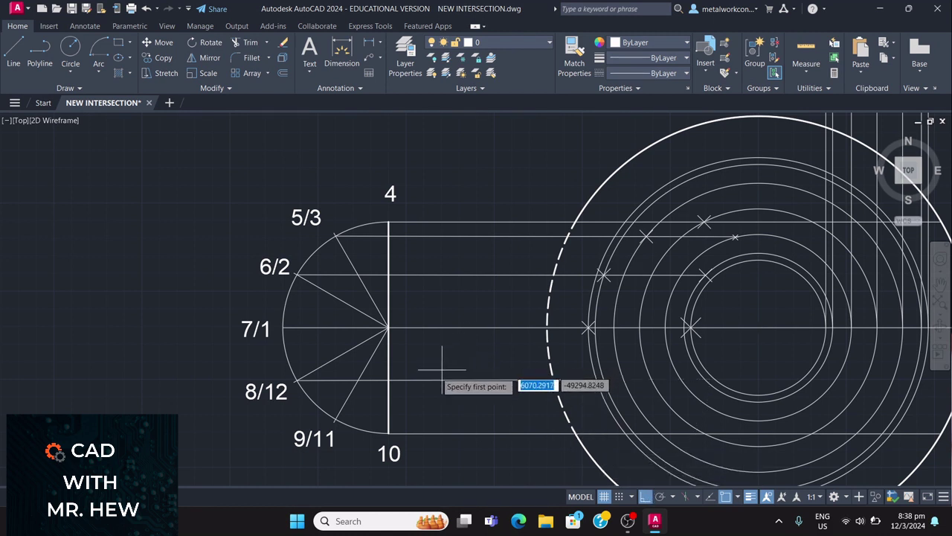
{"action": "scroll", "coordinate": [335, 422], "scroll_direction": "up", "scroll_amount": 4}
{"action": "left_click", "coordinate": [339, 416]}
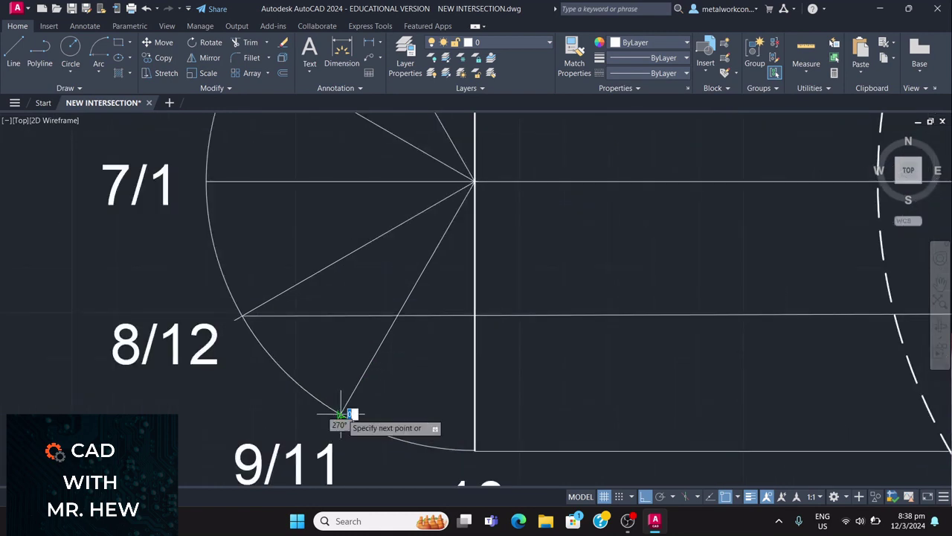
{"action": "scroll", "coordinate": [929, 442], "scroll_direction": "down", "scroll_amount": 5}
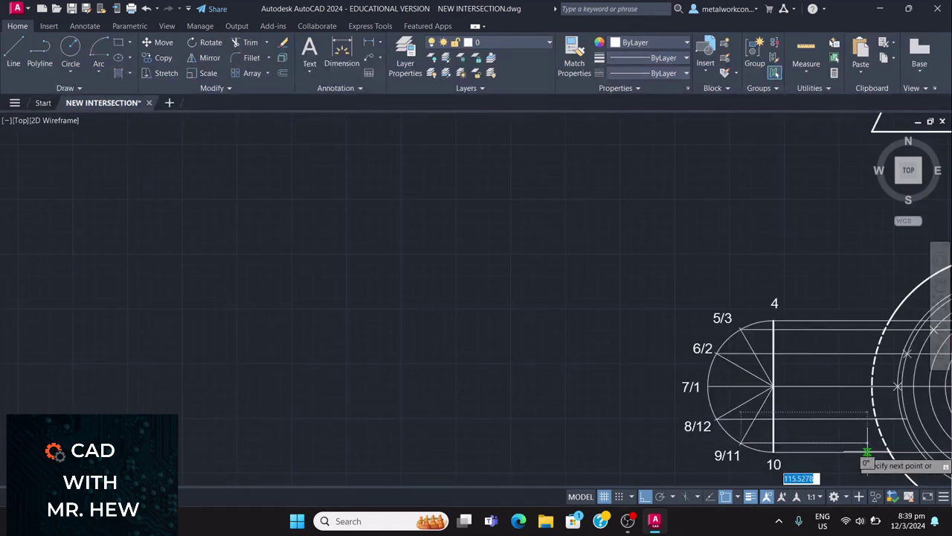
{"action": "left_click", "coordinate": [939, 285]}
{"action": "mouse_move", "coordinate": [803, 308]}
{"action": "left_mouse_down"}
{"action": "mouse_move", "coordinate": [225, 233]}
{"action": "mouse_move", "coordinate": [257, 220]}
{"action": "mouse_move", "coordinate": [306, 257]}
{"action": "left_mouse_up"}
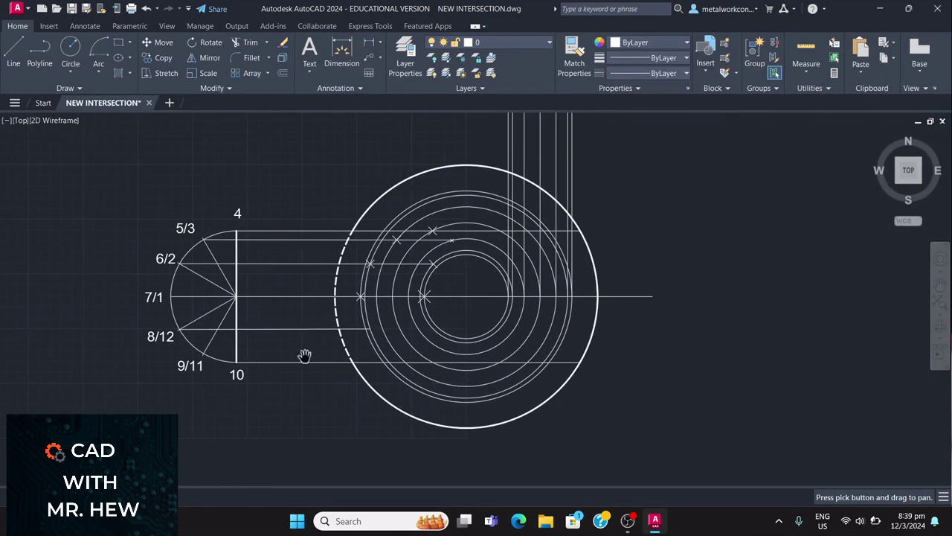
{"action": "key", "text": "Escape"}
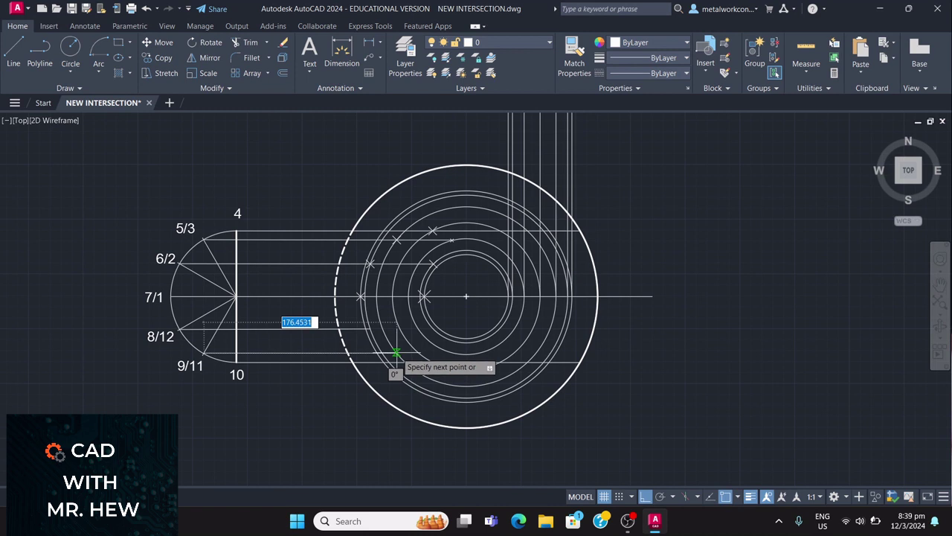
{"action": "left_click", "coordinate": [396, 352]}
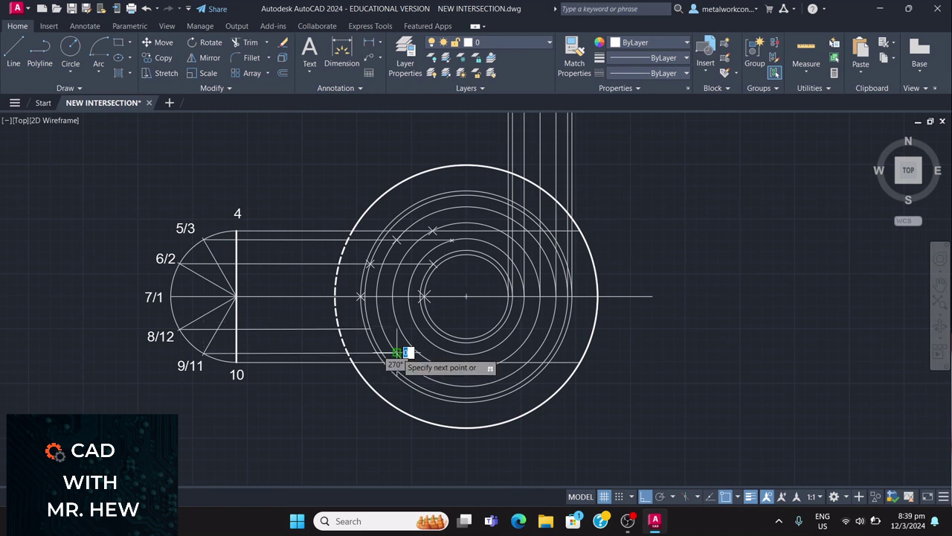
{"action": "key", "text": "Escape"}
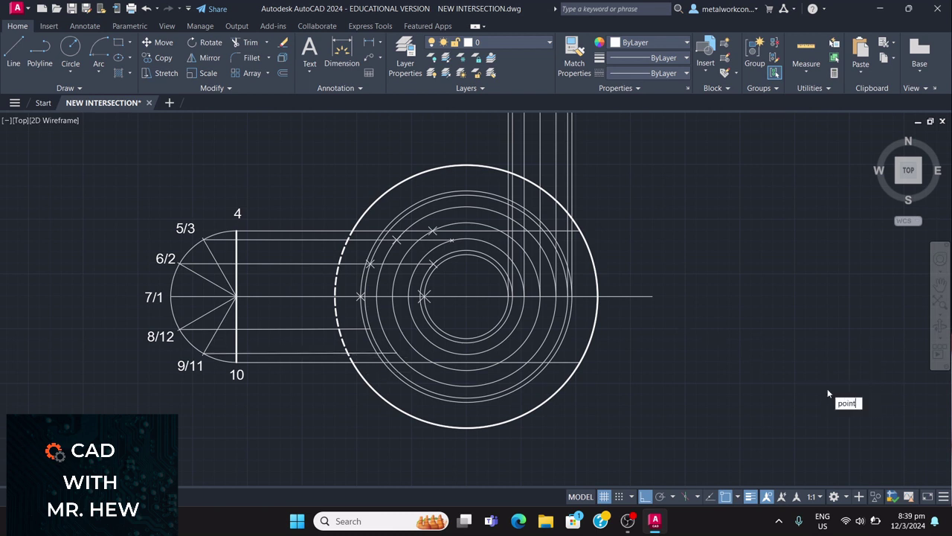
Step: Place points where line 8/12 ends on the second-largest construction circle and line 9/11 ends on the fifth-smallest
{"action": "key", "text": "Return"}
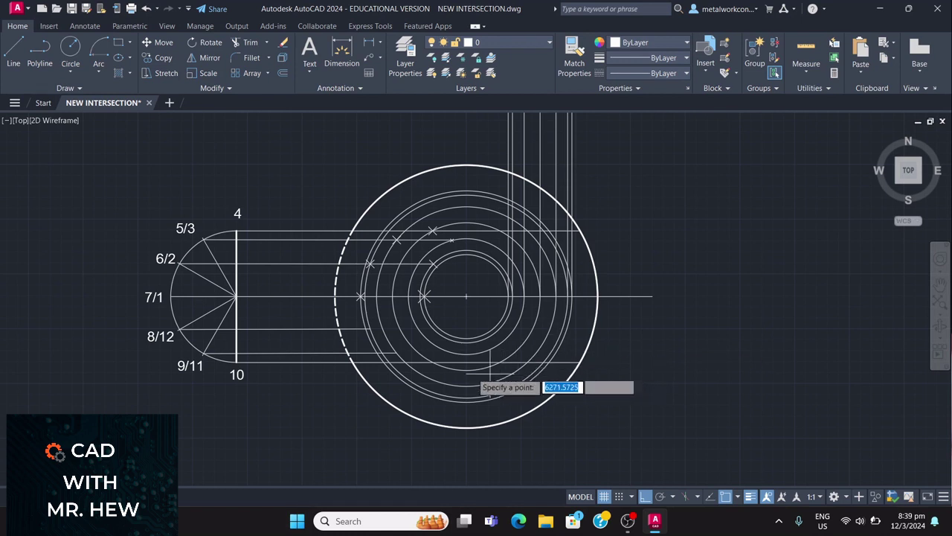
{"action": "left_click", "coordinate": [370, 328]}
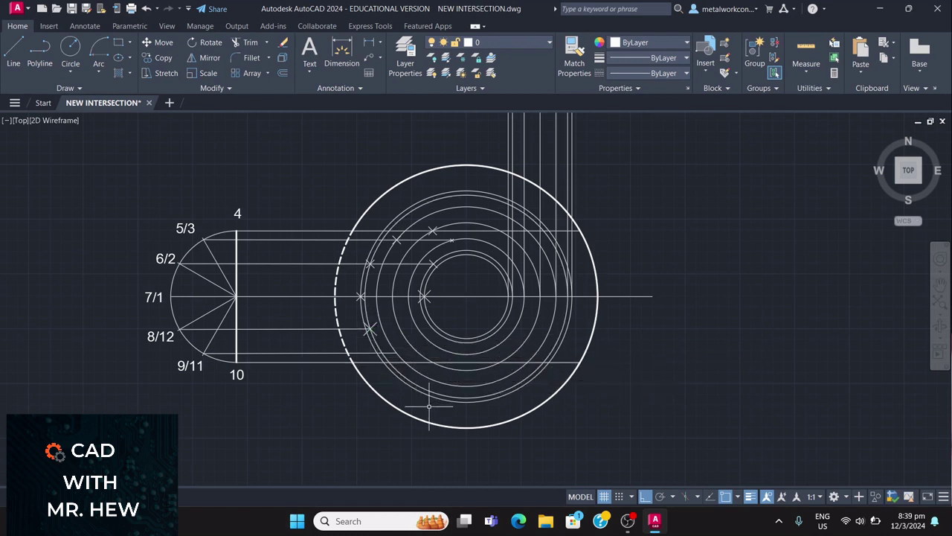
{"action": "key", "text": "Return"}
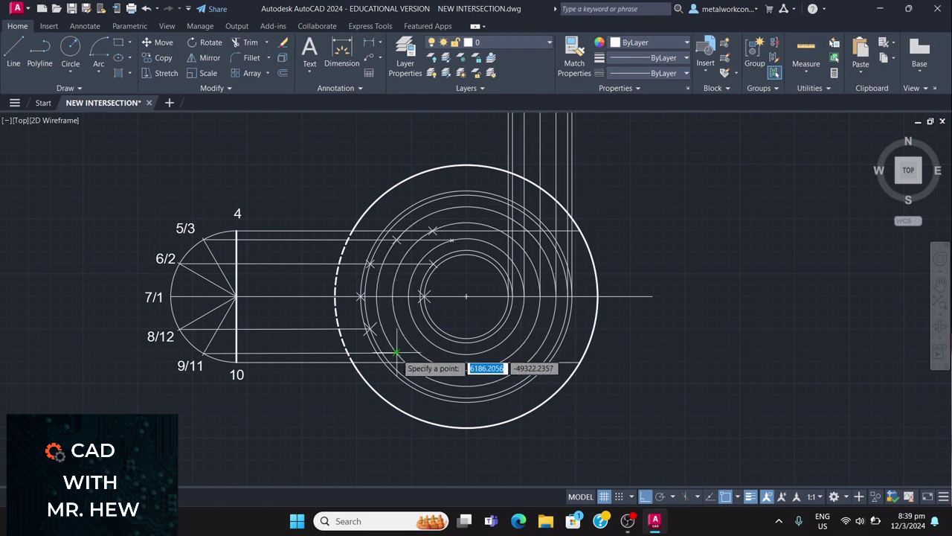
{"action": "left_click", "coordinate": [397, 353]}
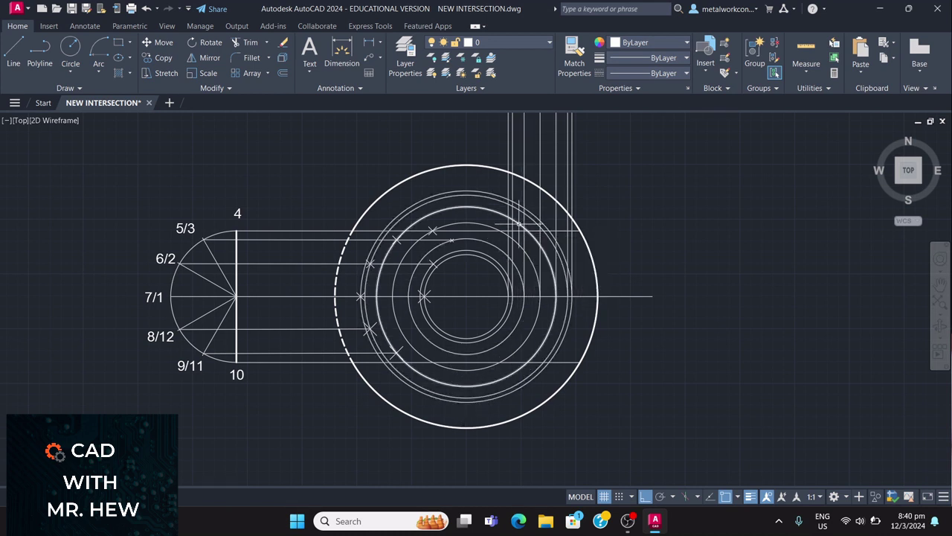
Step: Place a point where line 10 crosses the fourth-smallest construction circle on the side facing the cylinder end
{"action": "key", "text": "Return"}
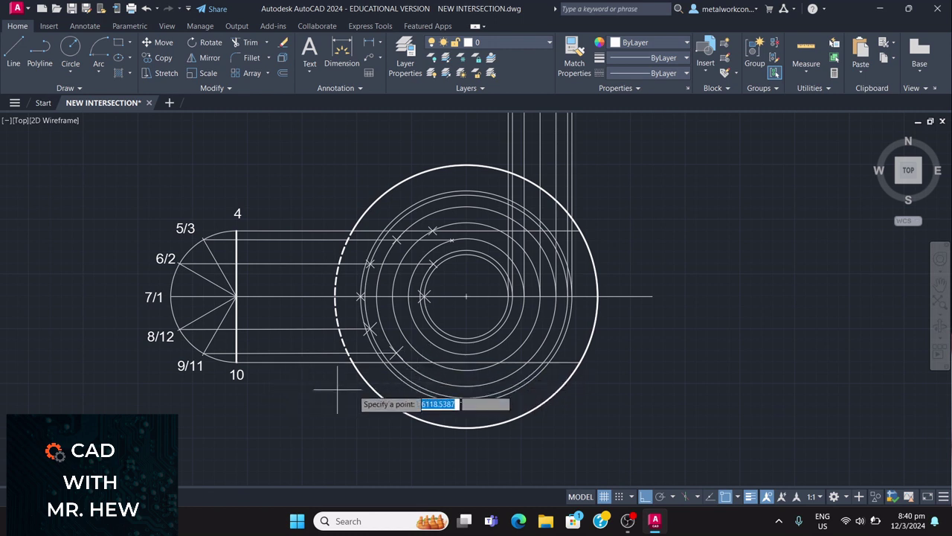
{"action": "left_click", "coordinate": [433, 362]}
{"action": "key", "text": "Return"}
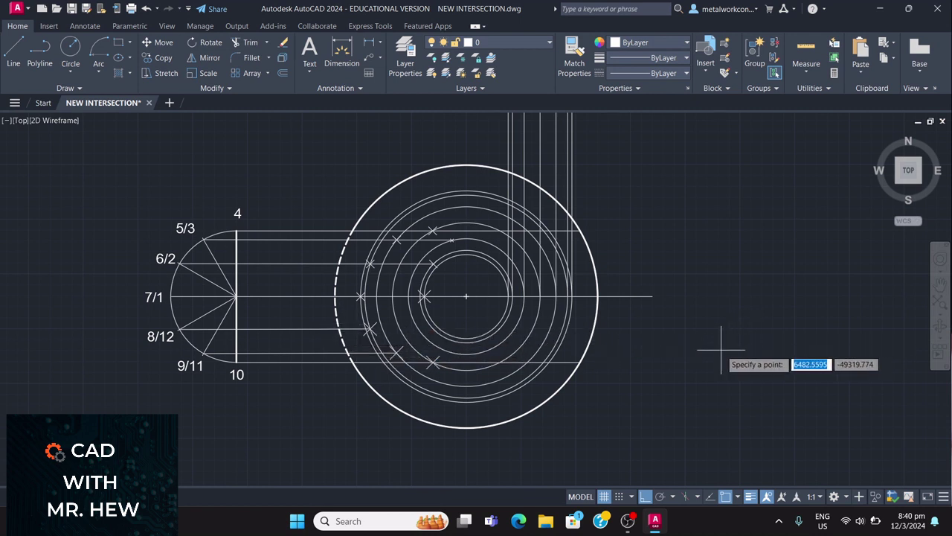
{"action": "key", "text": "Escape"}
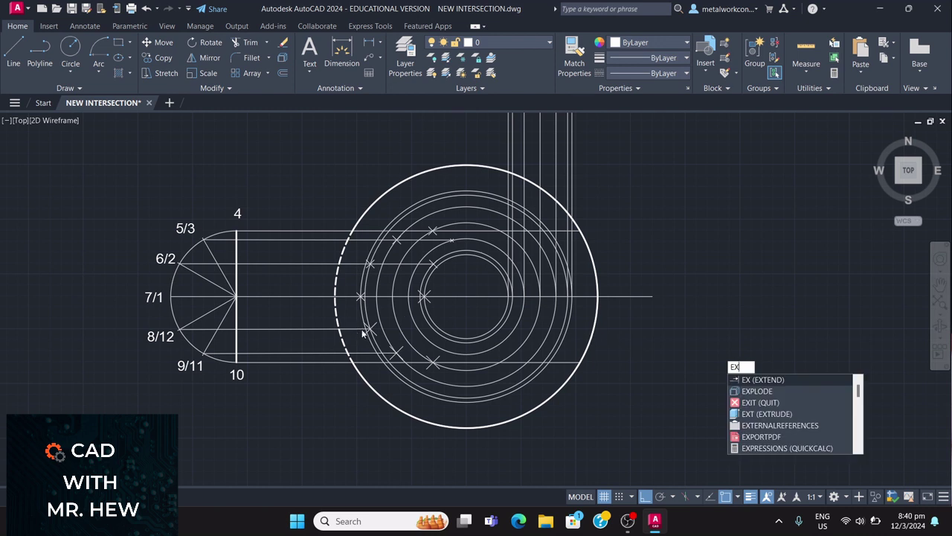
Step: Extend the 8/12 projection line inward across the construction circles to the second-smallest one
{"action": "left_click", "coordinate": [755, 381]}
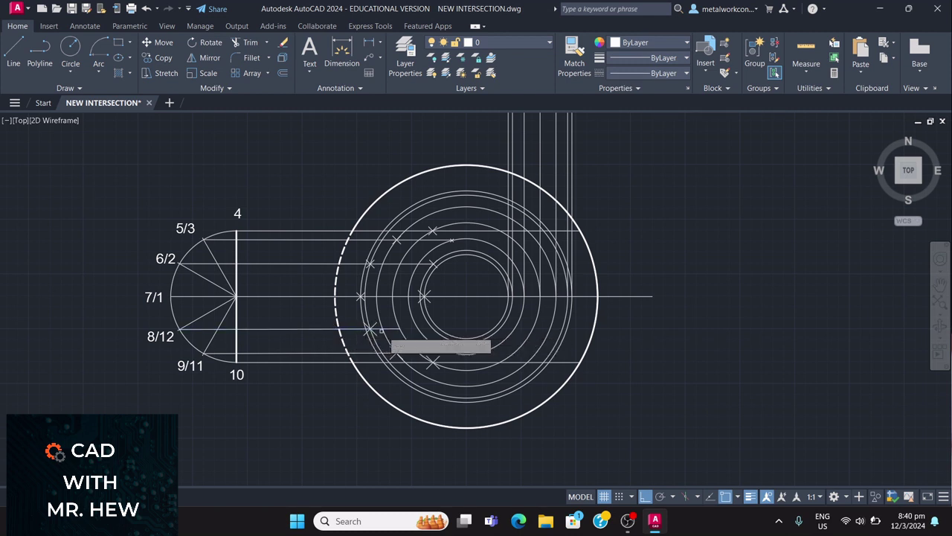
{"action": "left_click", "coordinate": [389, 330]}
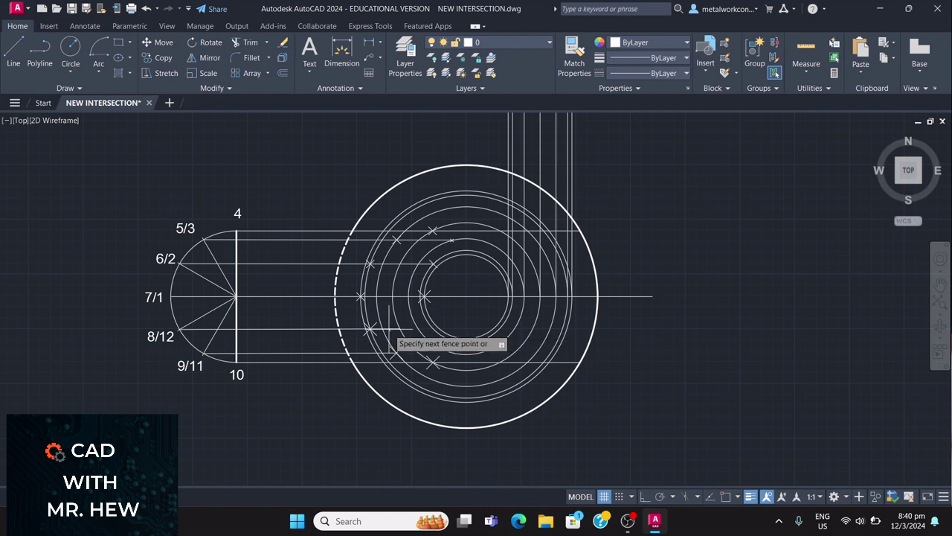
{"action": "key", "text": "Return"}
{"action": "left_click", "coordinate": [388, 330]}
{"action": "key", "text": "Return"}
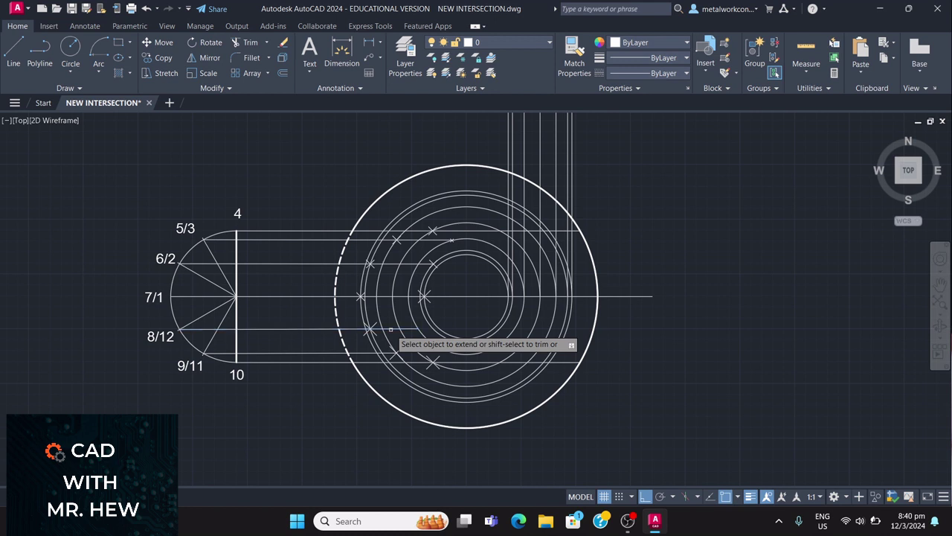
{"action": "left_click", "coordinate": [390, 329]}
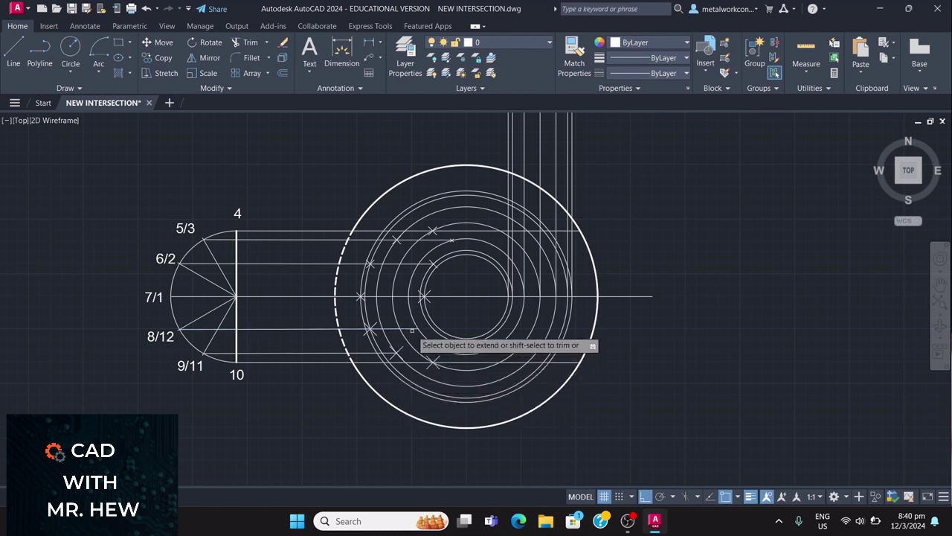
{"action": "left_click", "coordinate": [409, 328]}
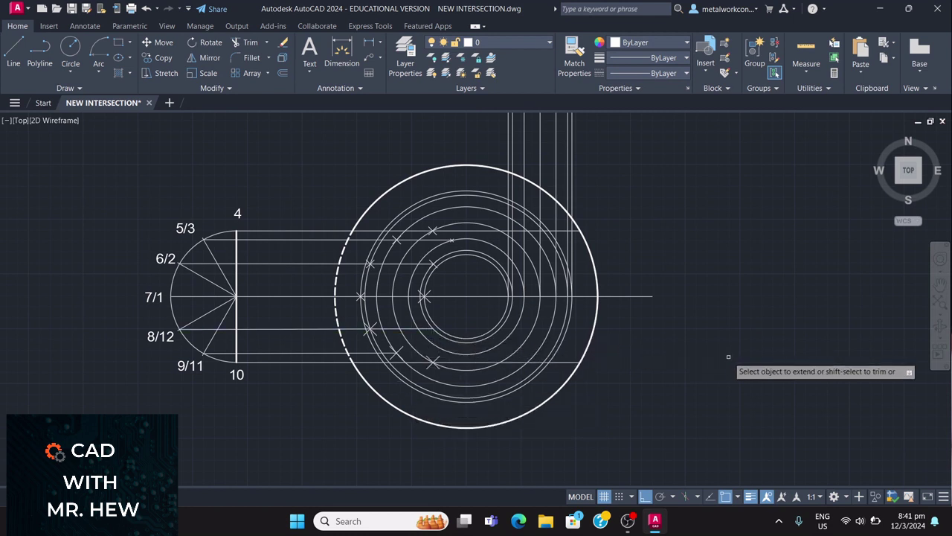
{"action": "key", "text": "Escape"}
{"action": "key", "text": "Return"}
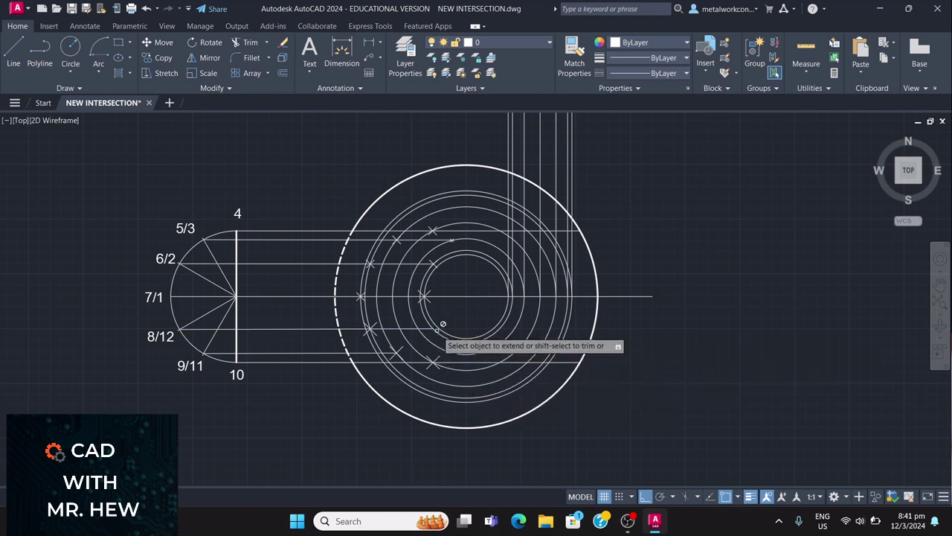
{"action": "key", "text": "Escape"}
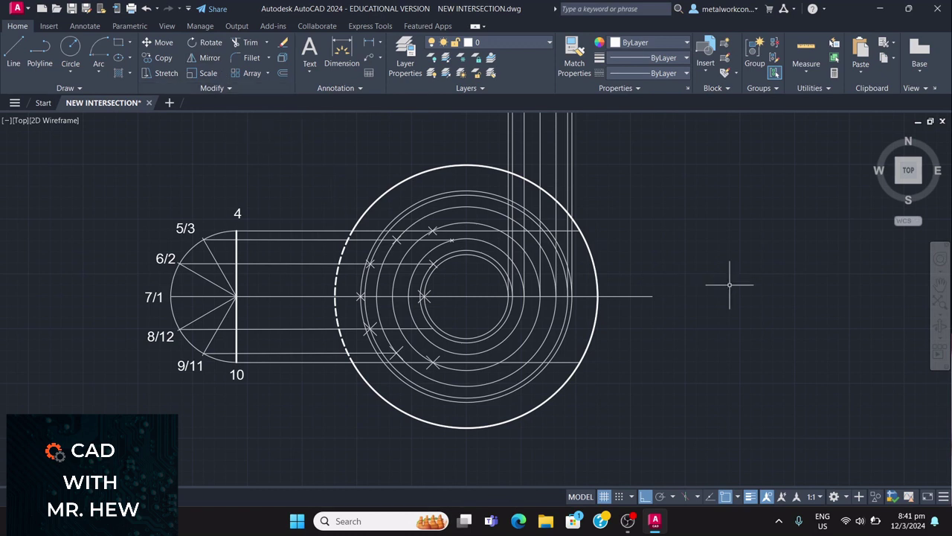
{"action": "type", "text": "point"}
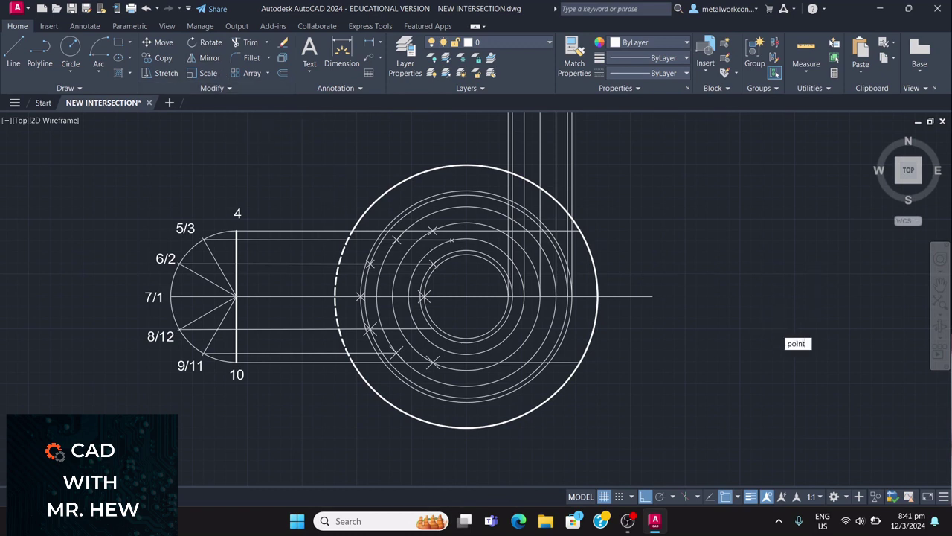
{"action": "key", "text": "Return"}
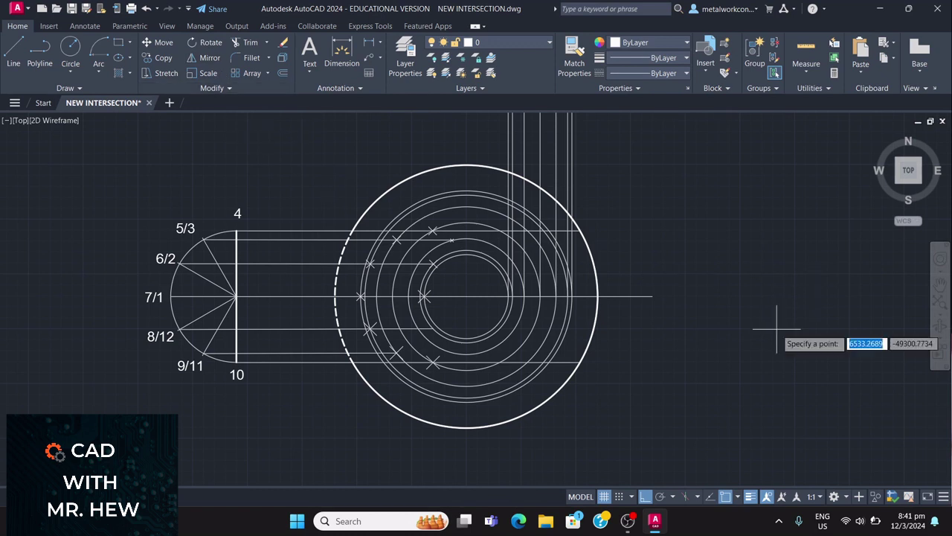
{"action": "left_click", "coordinate": [433, 363]}
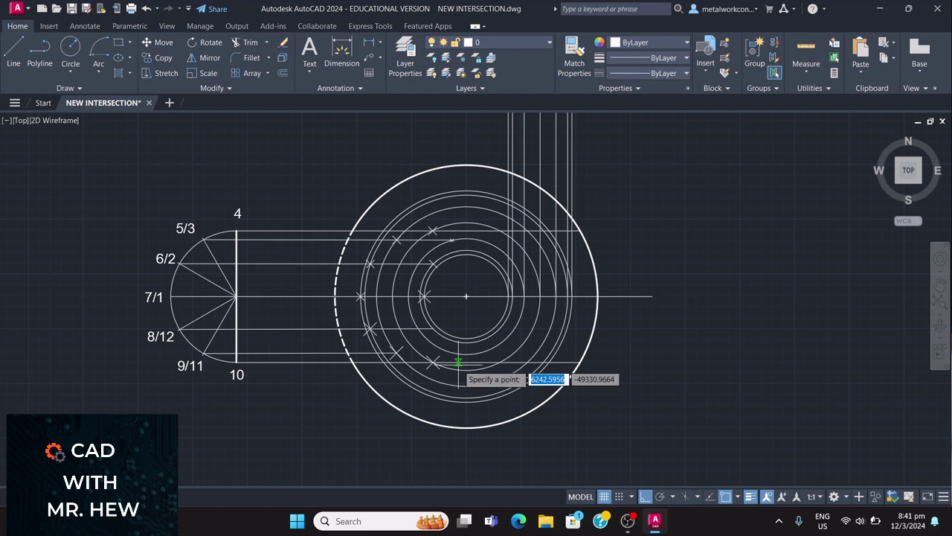
{"action": "key", "text": "Escape"}
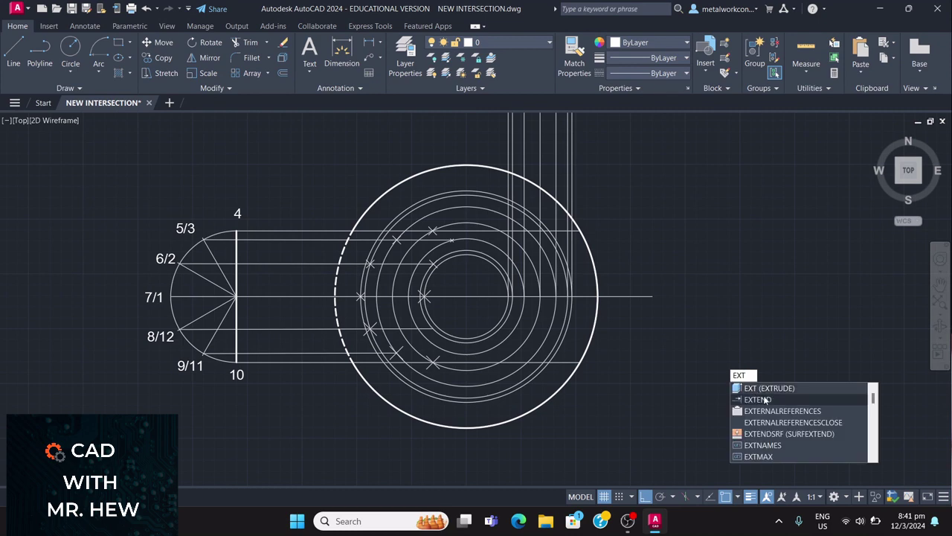
Step: Extend the 9/11 projection line inward to the third-smallest construction circle
{"action": "left_click", "coordinate": [766, 399]}
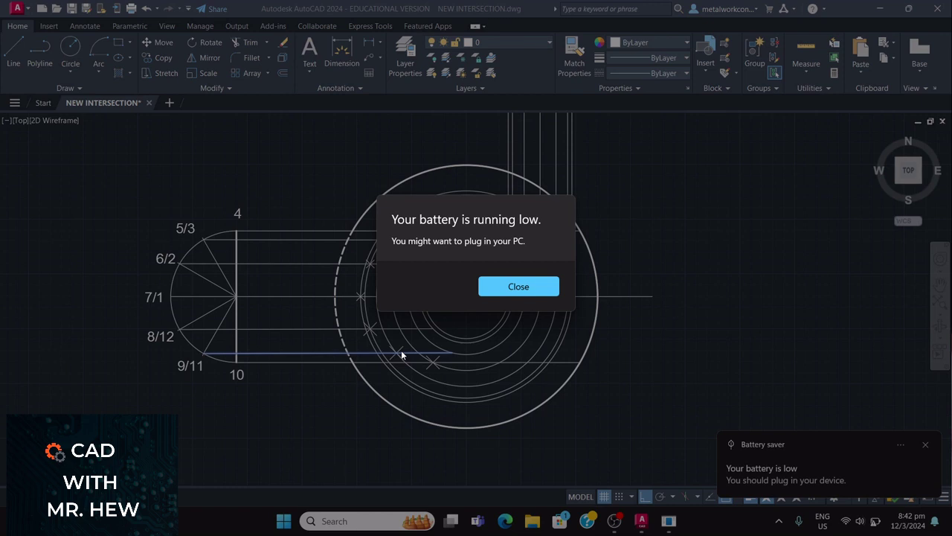
{"action": "left_click", "coordinate": [36, 124]}
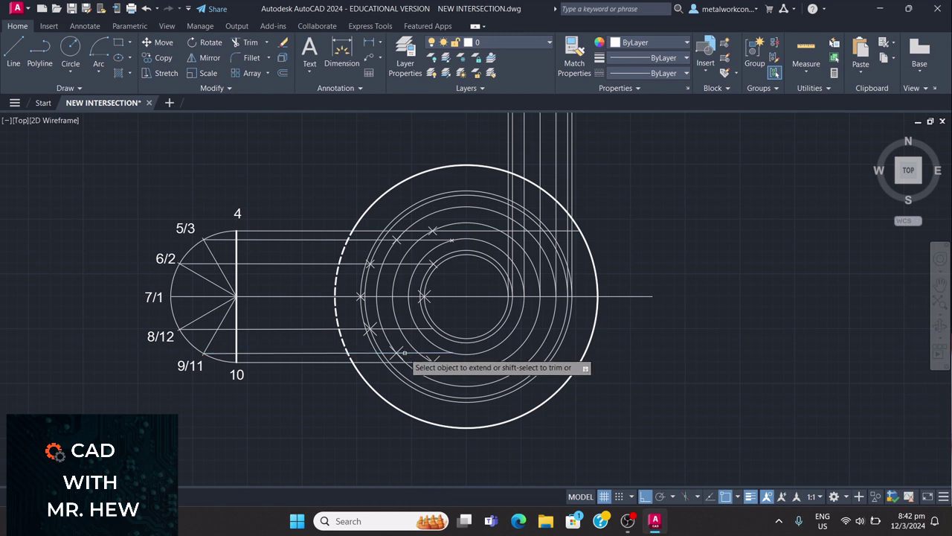
{"action": "left_click", "coordinate": [404, 353]}
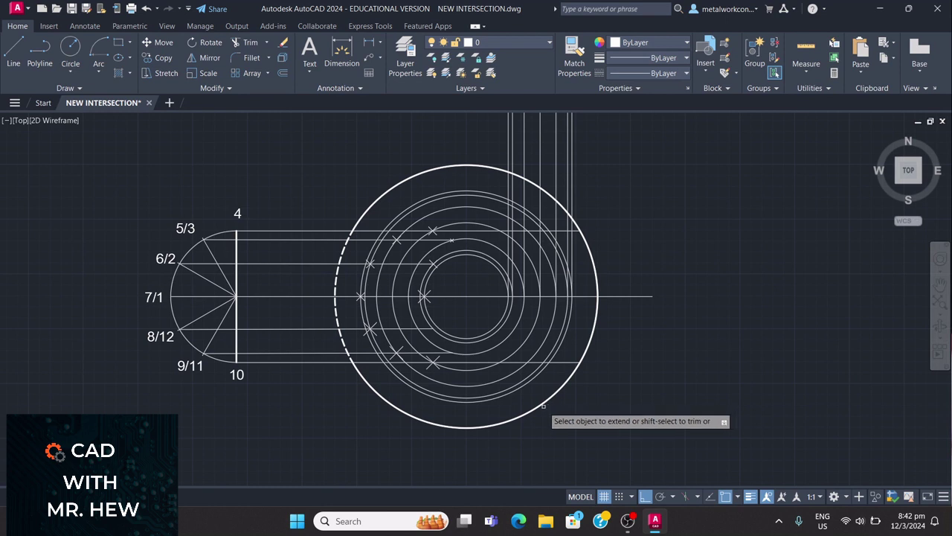
{"action": "key", "text": "Escape"}
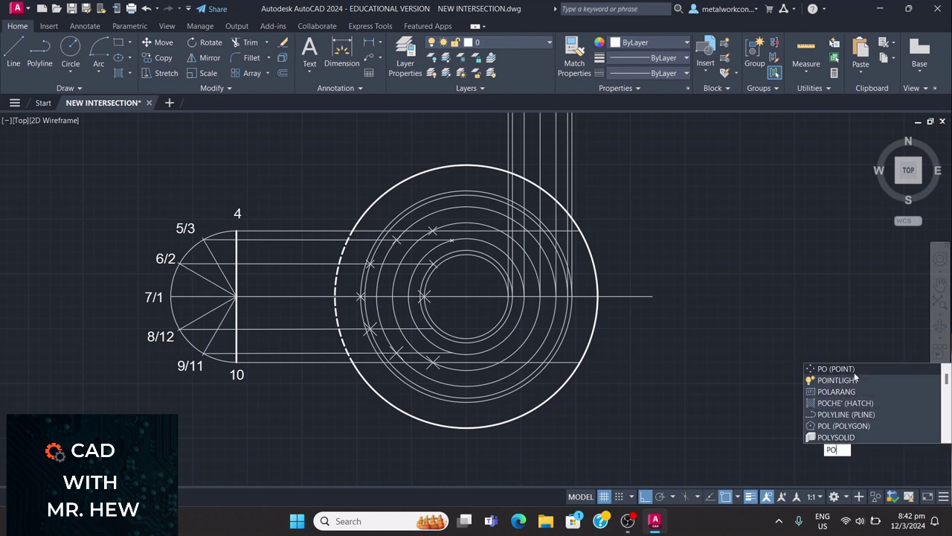
Step: Place points where line 9/11 ends on the third-smallest construction circle and line 8/12 ends on the second-smallest
{"action": "left_click", "coordinate": [855, 371]}
{"action": "key", "text": "Return"}
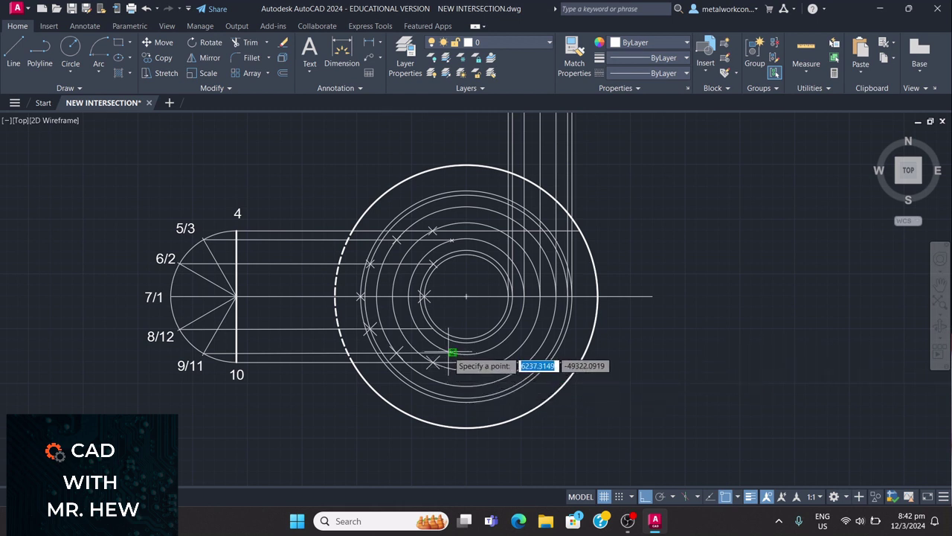
{"action": "left_click", "coordinate": [453, 352]}
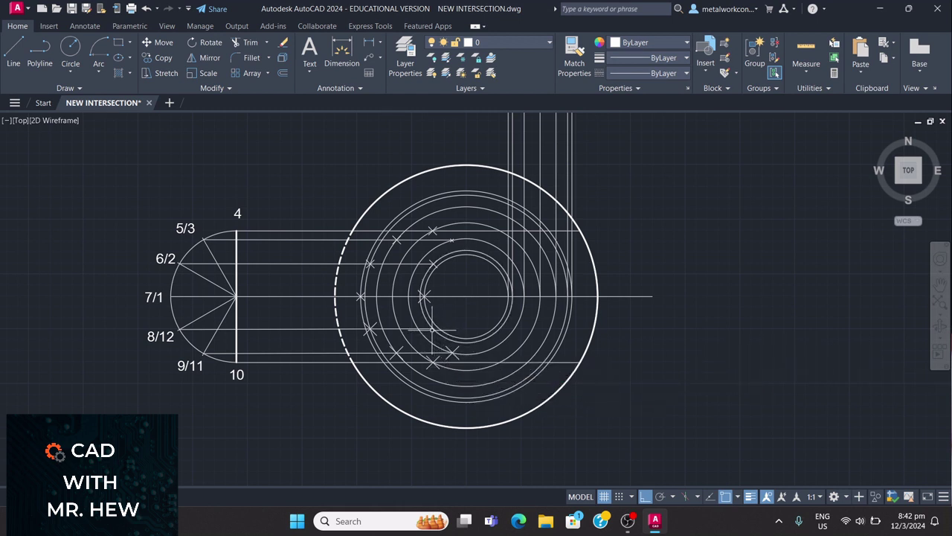
{"action": "key", "text": "space"}
{"action": "left_click", "coordinate": [431, 328]}
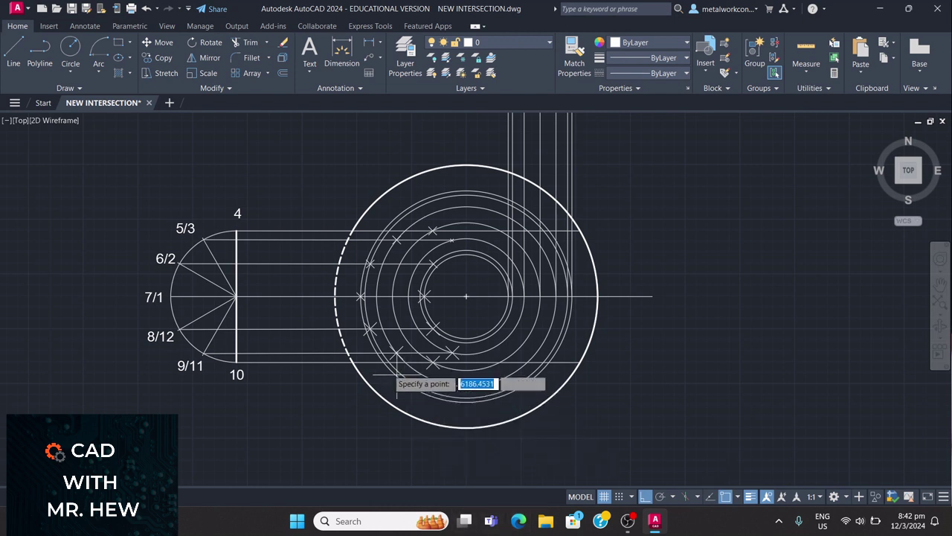
Step: Start a spline at the outer 7/1 point and run it through outer 8/12 and 9/11, point 10, then inner 9/11, 8/12 and 7/1
{"action": "left_click", "coordinate": [59, 87]}
{"action": "left_click", "coordinate": [8, 102]}
{"action": "scroll", "coordinate": [508, 364], "scroll_direction": "up", "scroll_amount": 2}
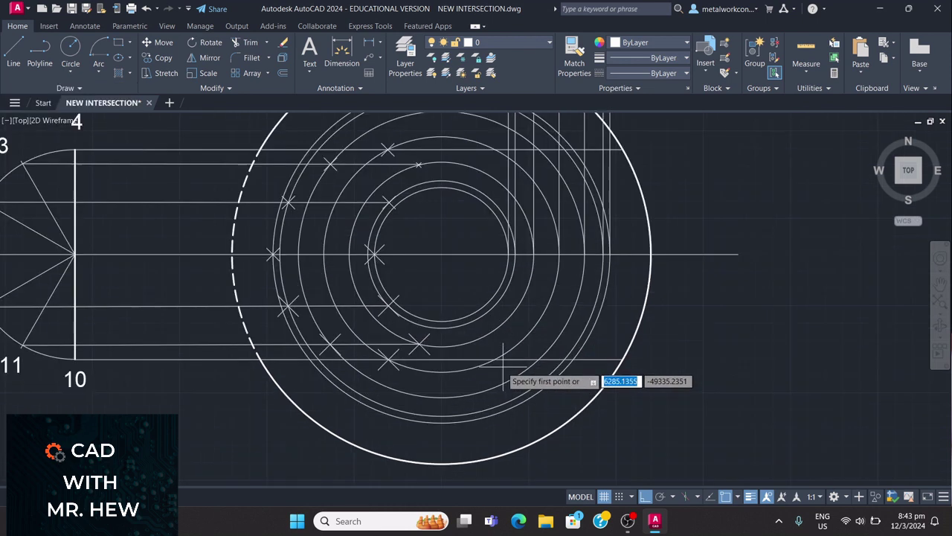
{"action": "left_click", "coordinate": [273, 256]}
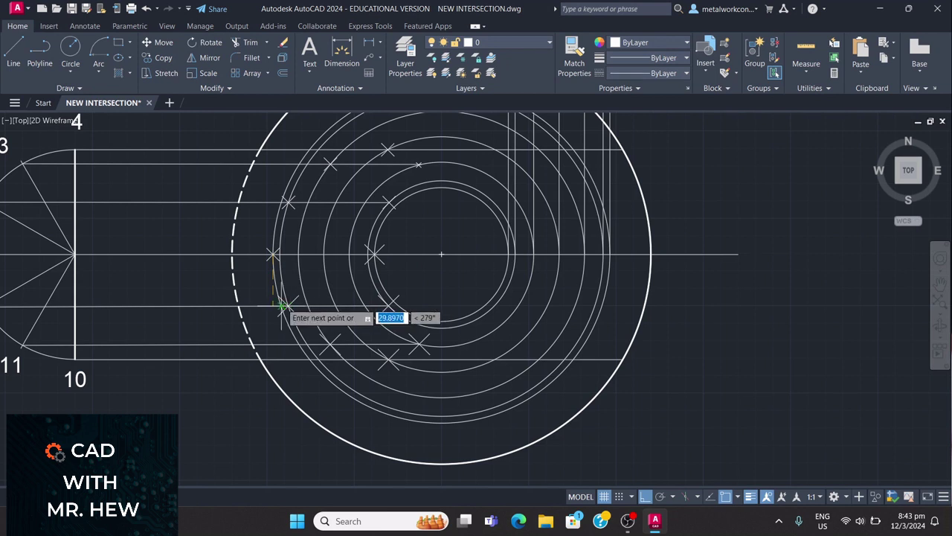
{"action": "key", "text": "Escape"}
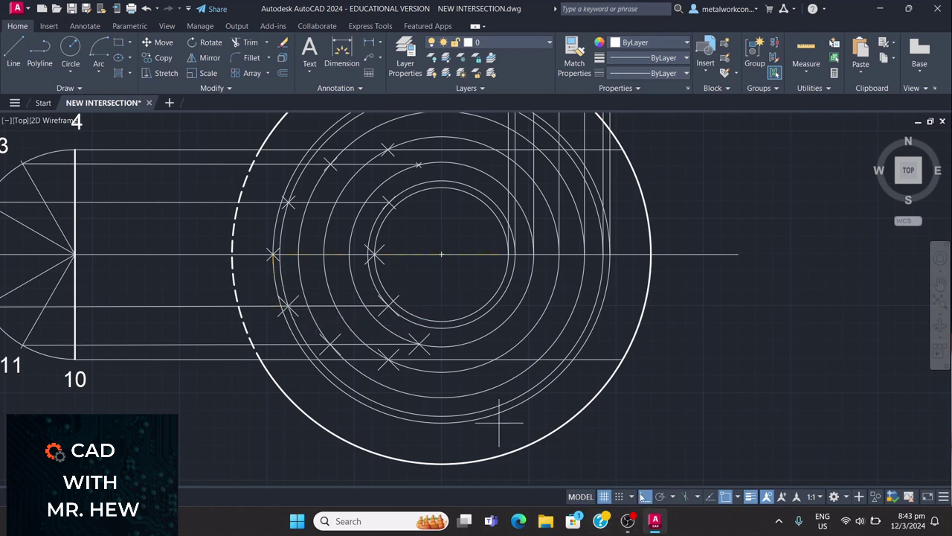
{"action": "left_click", "coordinate": [287, 305]}
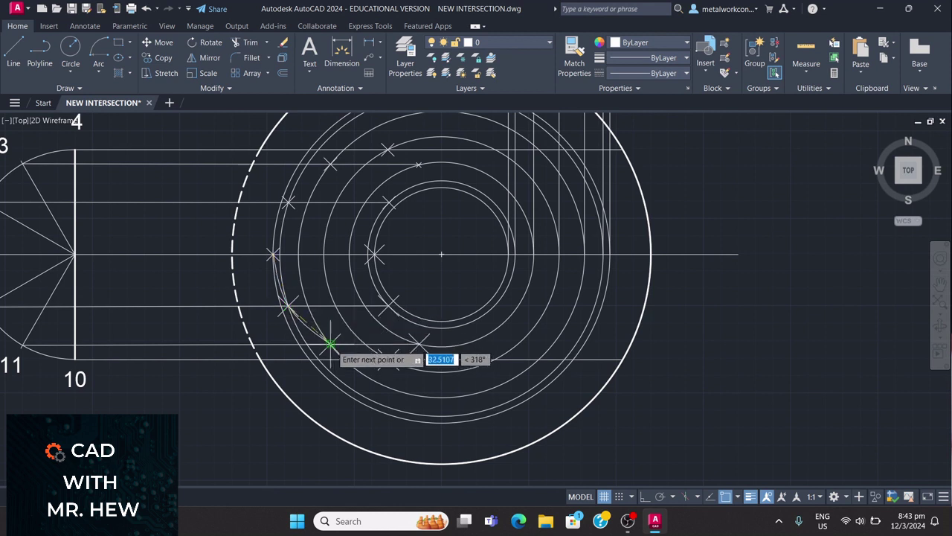
{"action": "left_click", "coordinate": [329, 343]}
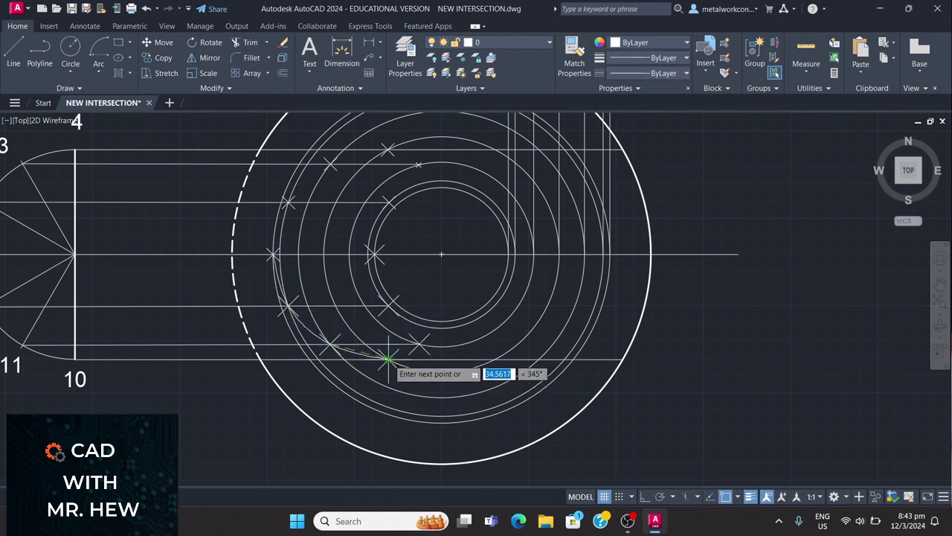
{"action": "left_click", "coordinate": [388, 360]}
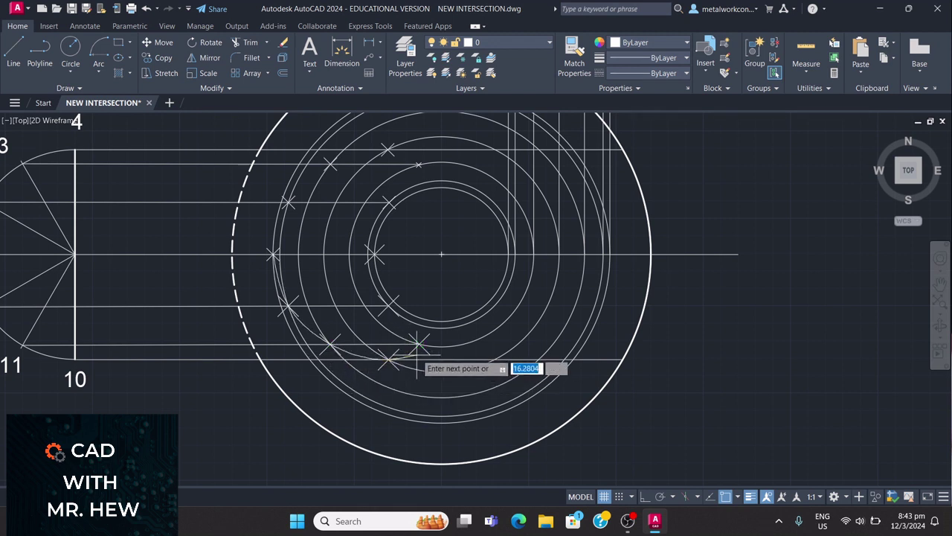
{"action": "left_click", "coordinate": [419, 343]}
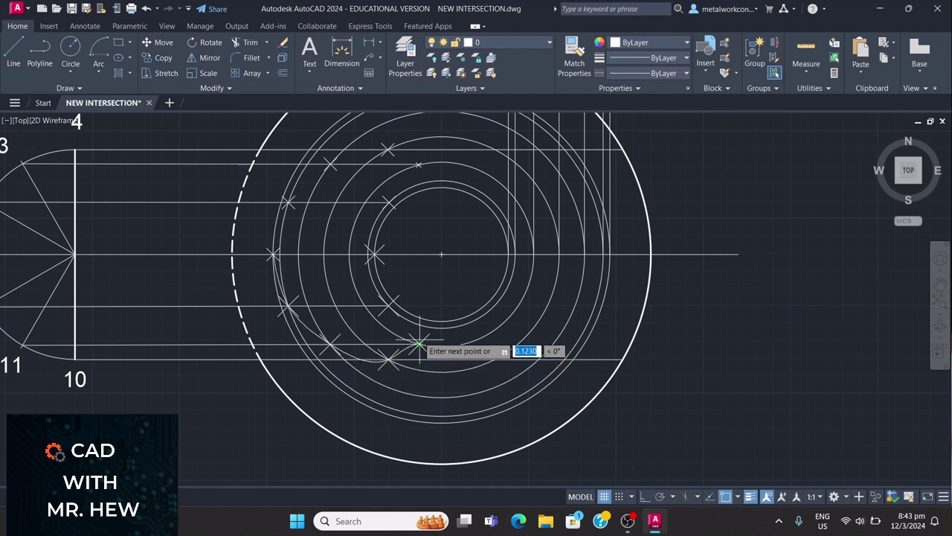
{"action": "left_click", "coordinate": [389, 305]}
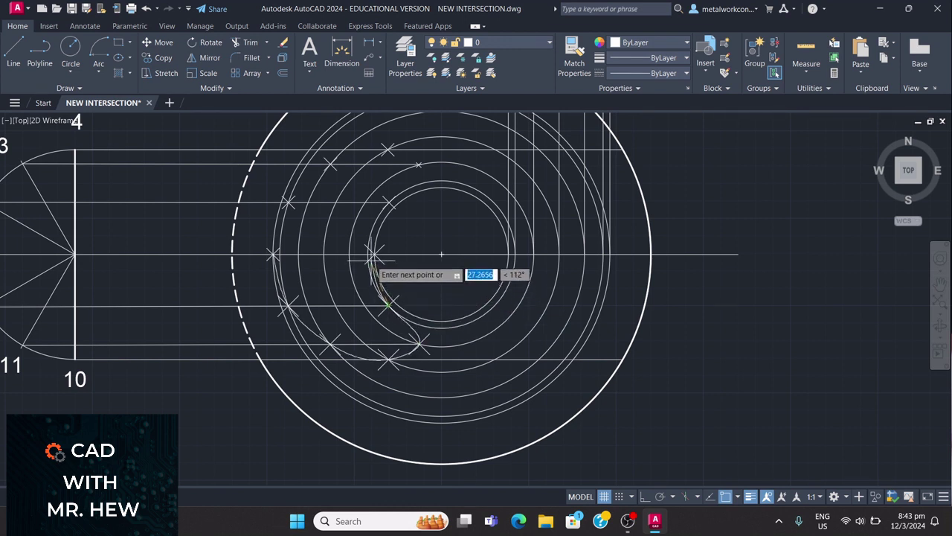
{"action": "left_click", "coordinate": [375, 253]}
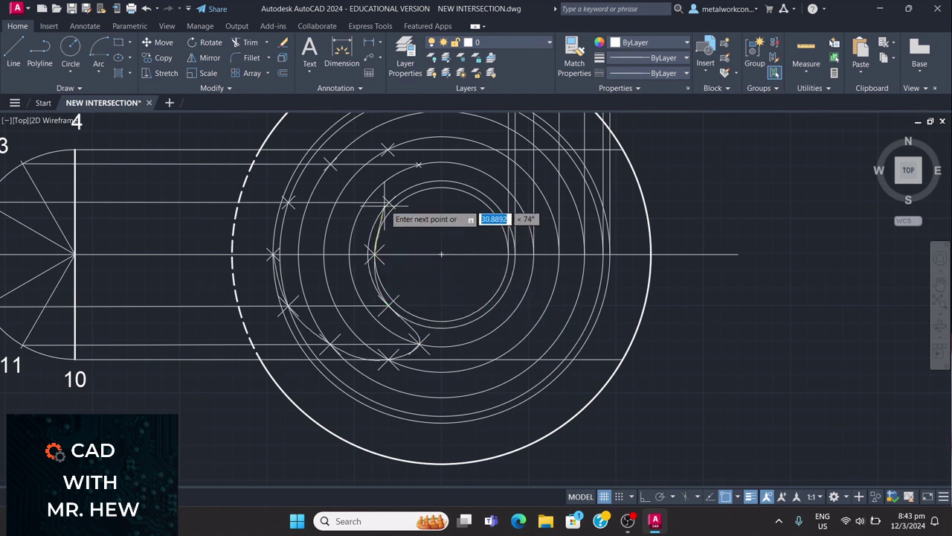
Step: Continue the spline through the inner 6/2 and 5/3 points, point 4, and outer 5/3 and 6/2, ending at the outer 7/1 point
{"action": "left_click", "coordinate": [389, 202]}
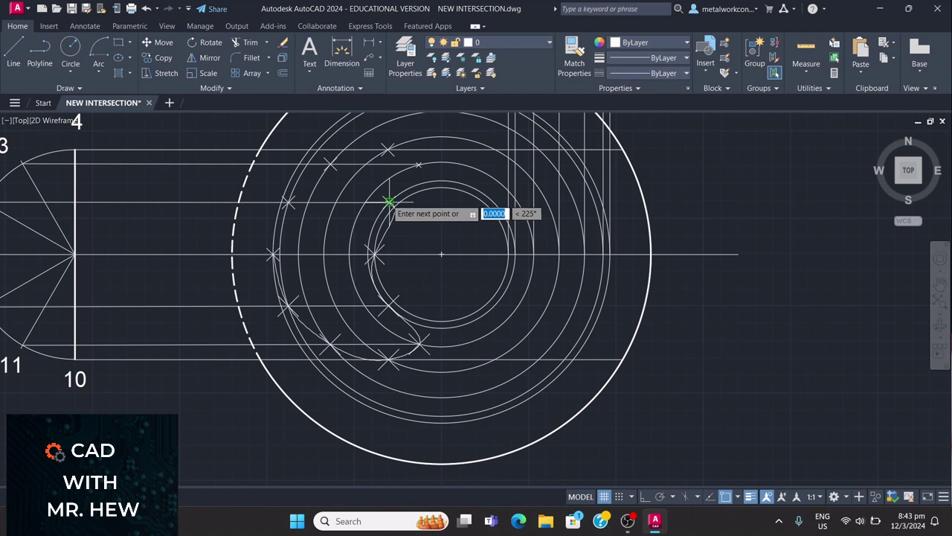
{"action": "left_click", "coordinate": [419, 164]}
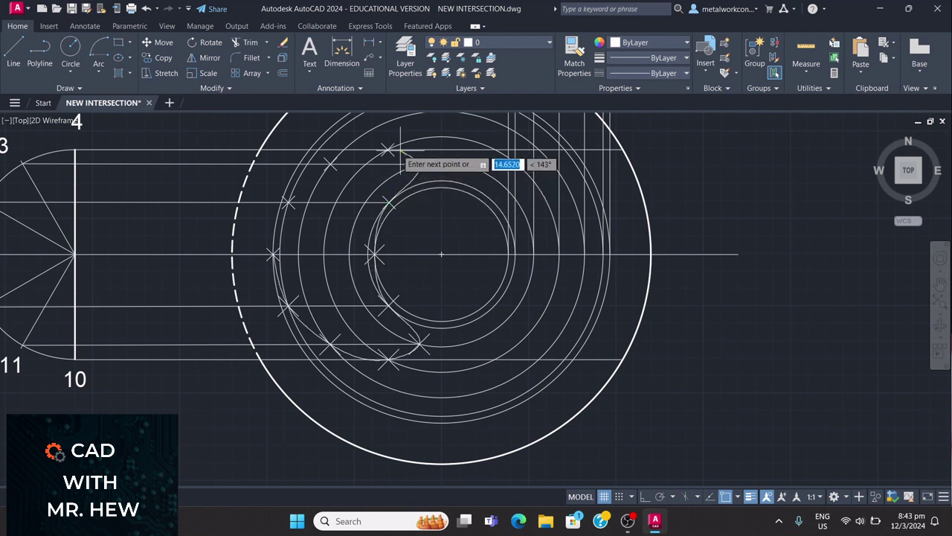
{"action": "left_click", "coordinate": [387, 149]}
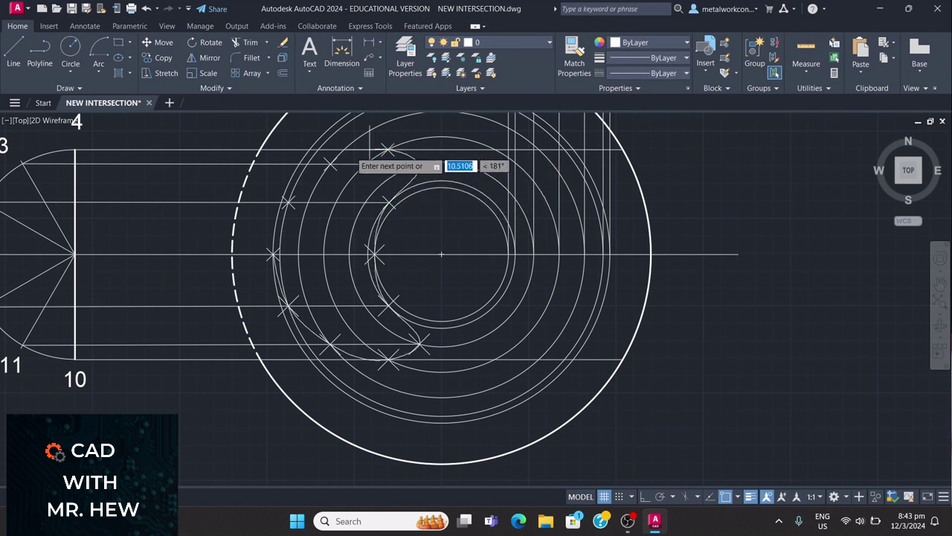
{"action": "left_click", "coordinate": [329, 163]}
{"action": "left_click", "coordinate": [288, 202]}
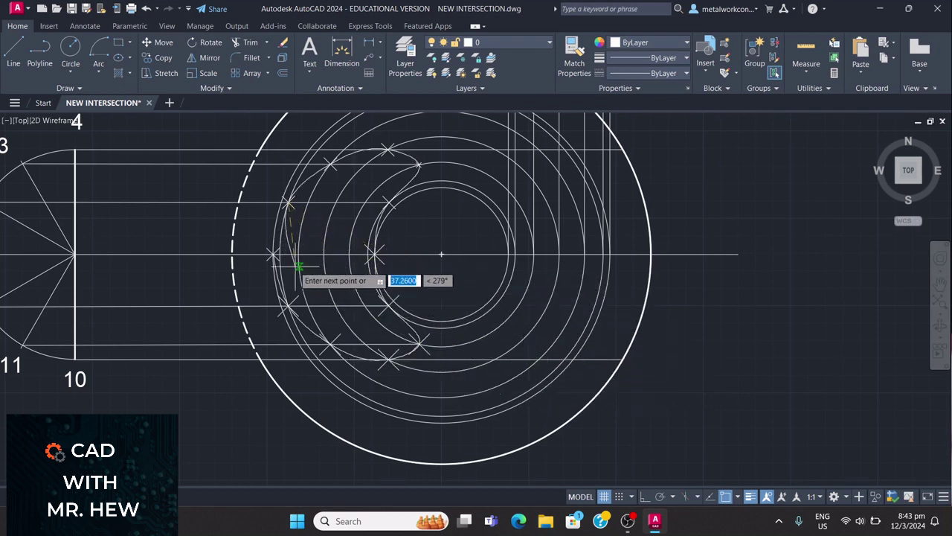
{"action": "left_click", "coordinate": [273, 255]}
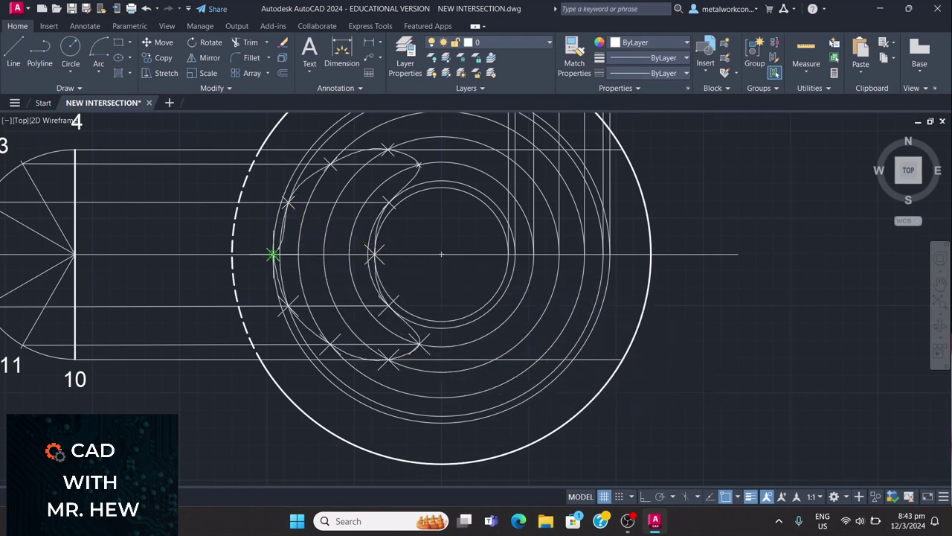
{"action": "key", "text": "Return"}
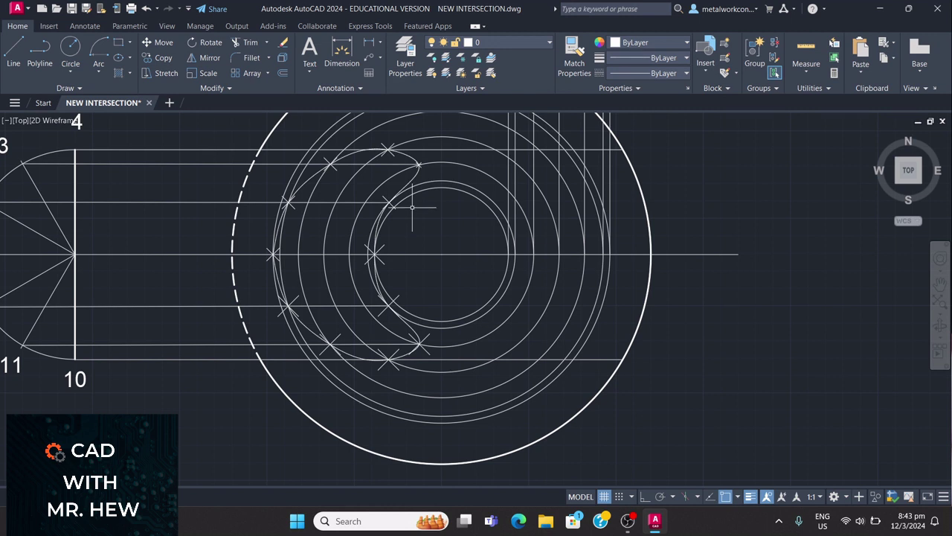
Step: Make outline white the current layer
{"action": "left_click", "coordinate": [75, 146]}
{"action": "left_click", "coordinate": [343, 118]}
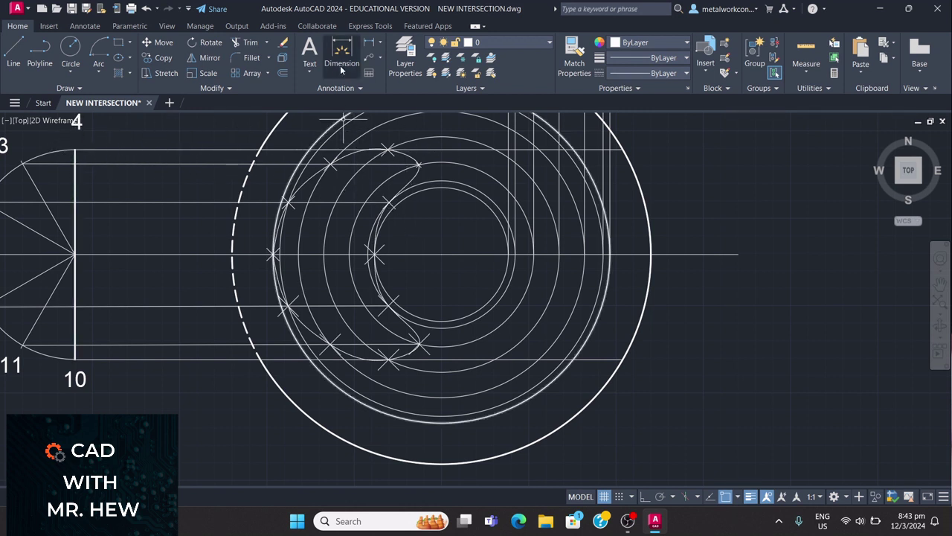
{"action": "left_click", "coordinate": [535, 41]}
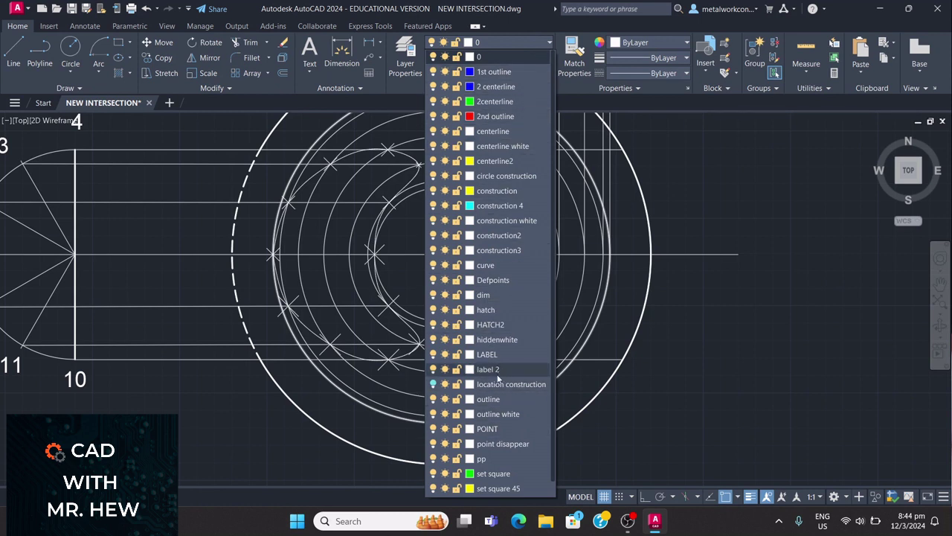
{"action": "left_click", "coordinate": [490, 415]}
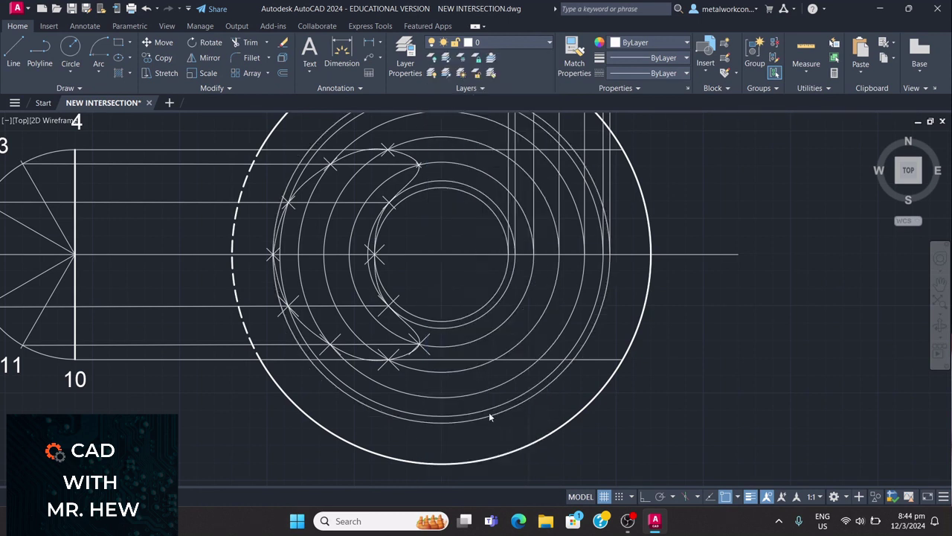
{"action": "key", "text": "Escape"}
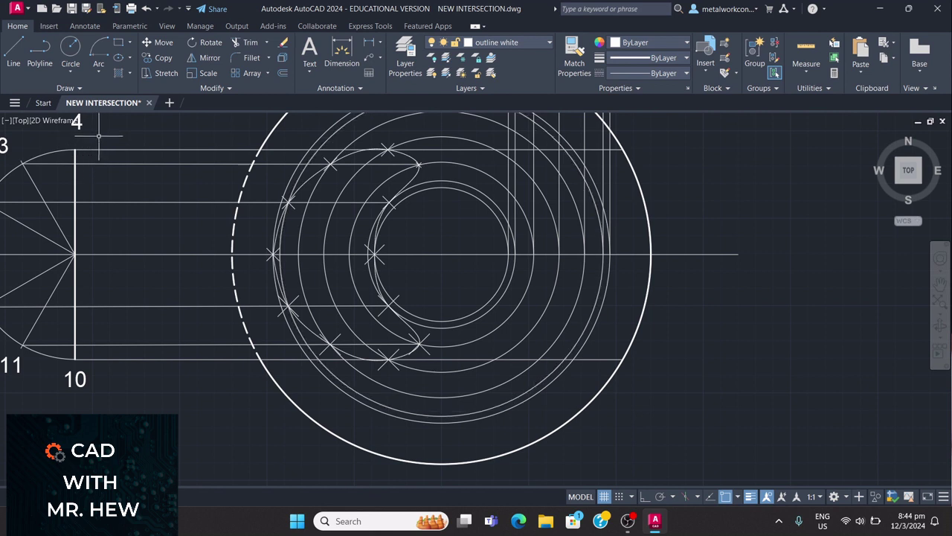
Step: Draw the cylinder's two edge outlines from its end line at 4 and 10 to the matching points on the intersection curve
{"action": "left_click", "coordinate": [14, 58]}
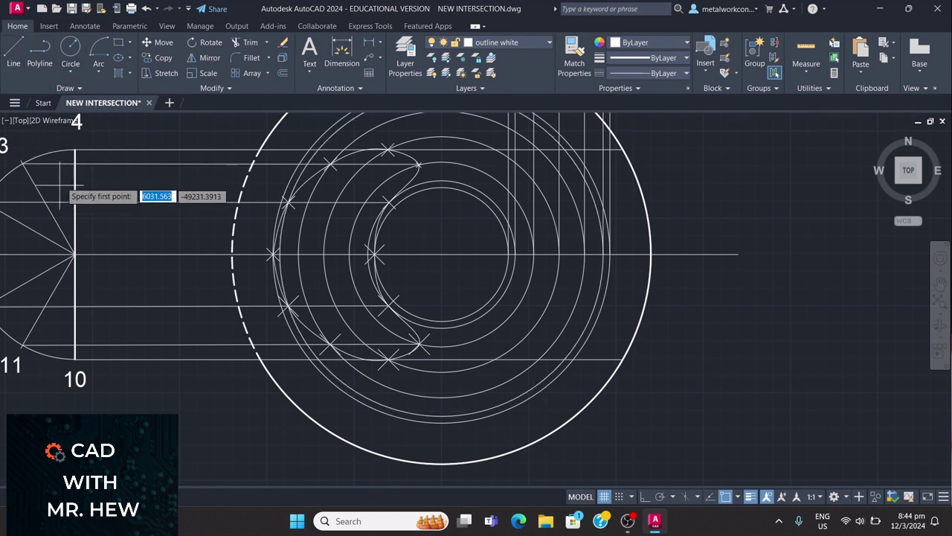
{"action": "left_click", "coordinate": [75, 149]}
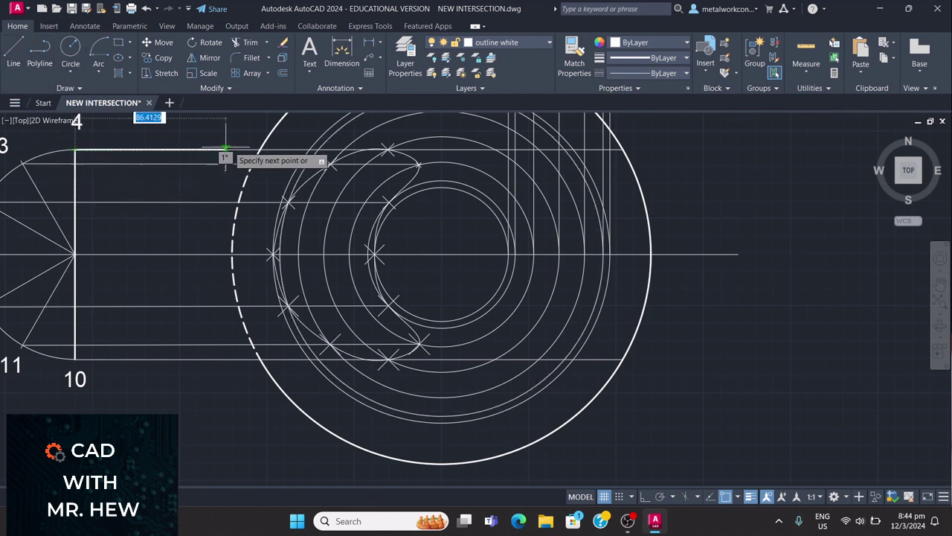
{"action": "left_click", "coordinate": [387, 149]}
{"action": "key", "text": "Return"}
{"action": "key", "text": "Return"}
{"action": "left_click", "coordinate": [75, 358]}
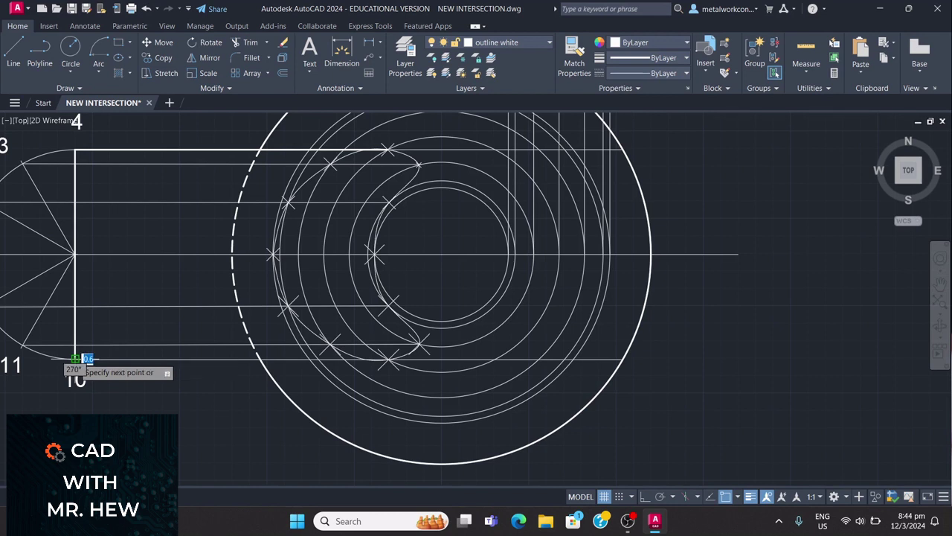
{"action": "left_click", "coordinate": [388, 360]}
{"action": "key", "text": "Return"}
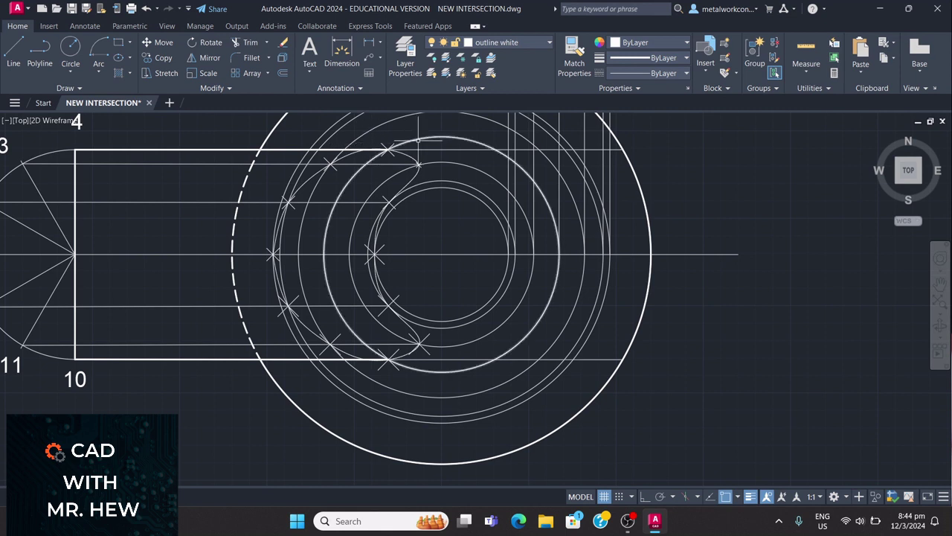
{"action": "left_click", "coordinate": [416, 165]}
{"action": "key", "text": "Return"}
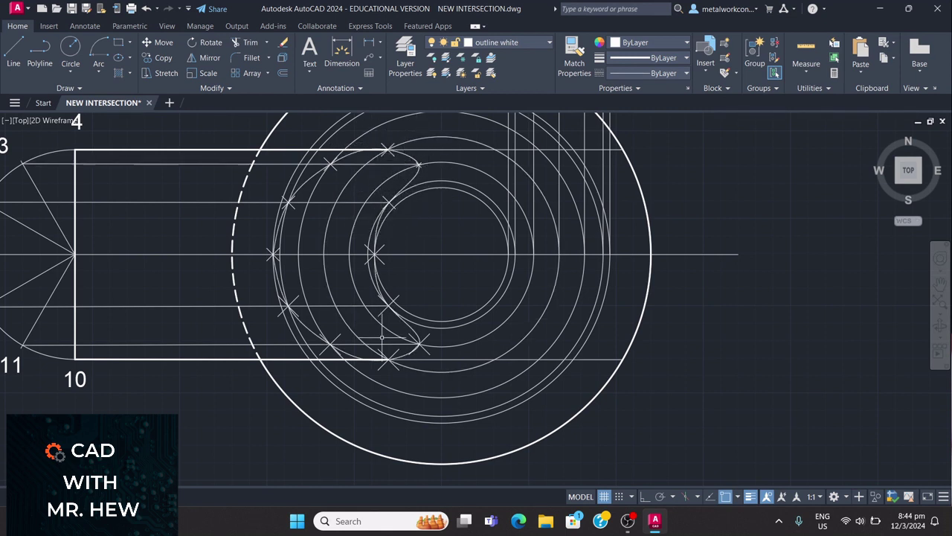